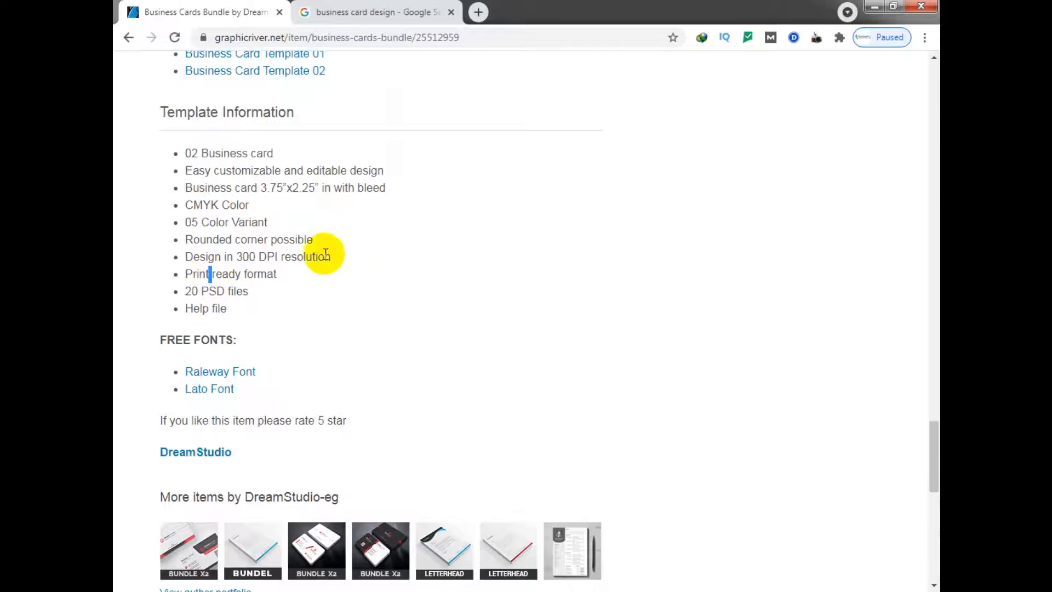
# Highlight the card size in the web page's template information, switch to Illustrator and start a new document
pyautogui.moveTo(267, 188); pyautogui.dragTo(277, 188)
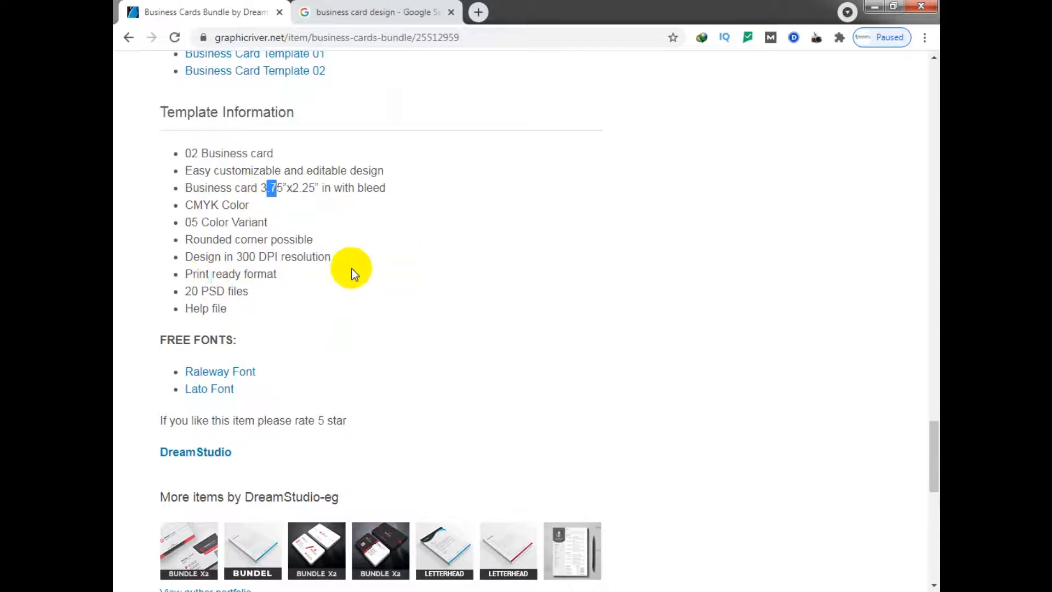
pyautogui.hotkey('alt', 'Tab')
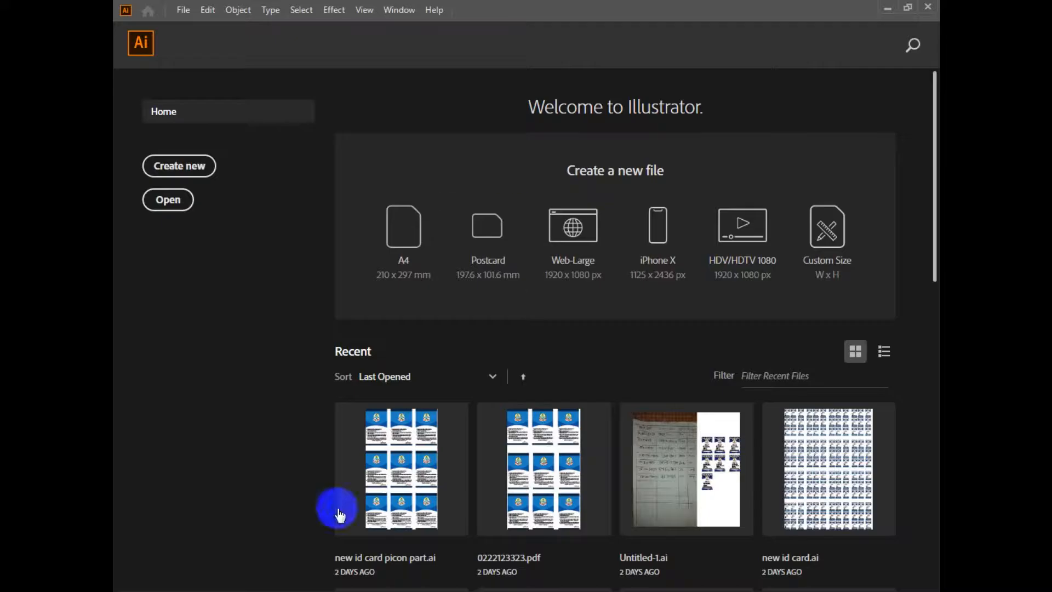
pyautogui.click(186, 11)
pyautogui.click(211, 26)
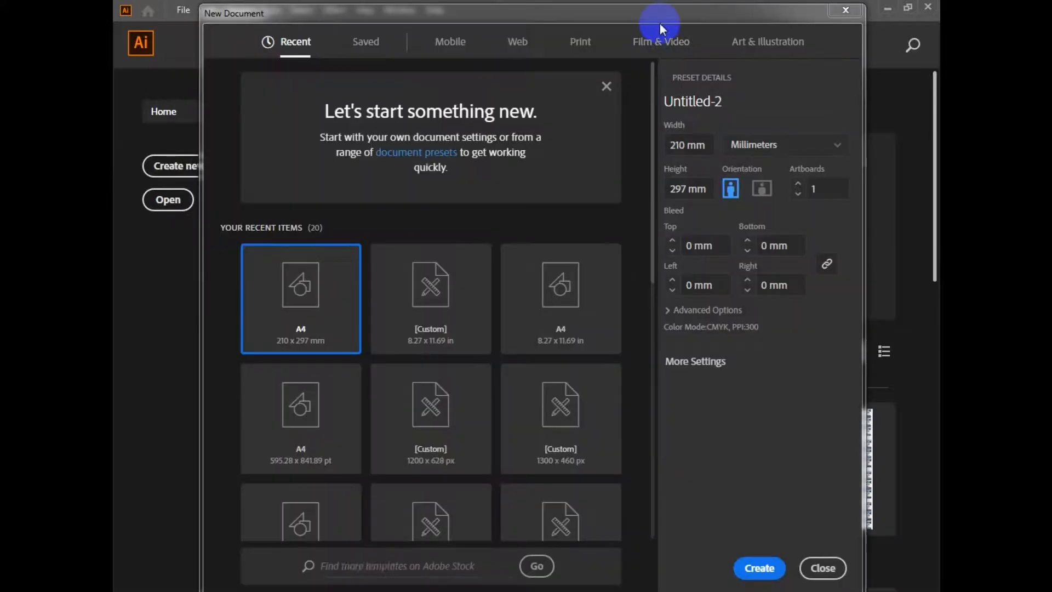
# Set up a Print document named "Business card design" in inches, 3.5 in wide and 2 in high
pyautogui.moveTo(665, 19); pyautogui.dragTo(580, 20)
pyautogui.click(498, 42)
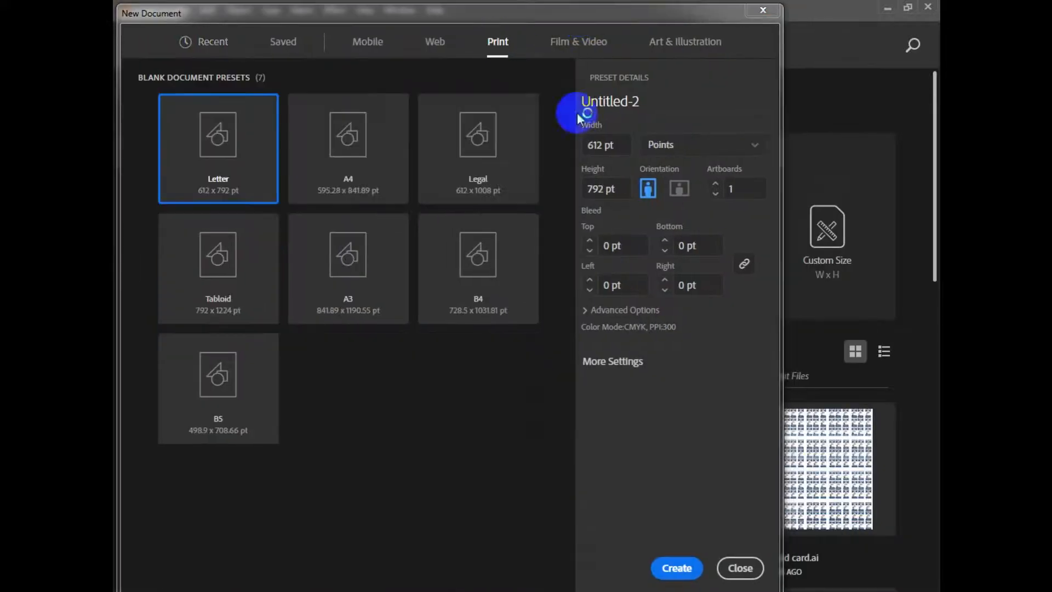
pyautogui.click(699, 144)
pyautogui.click(661, 219)
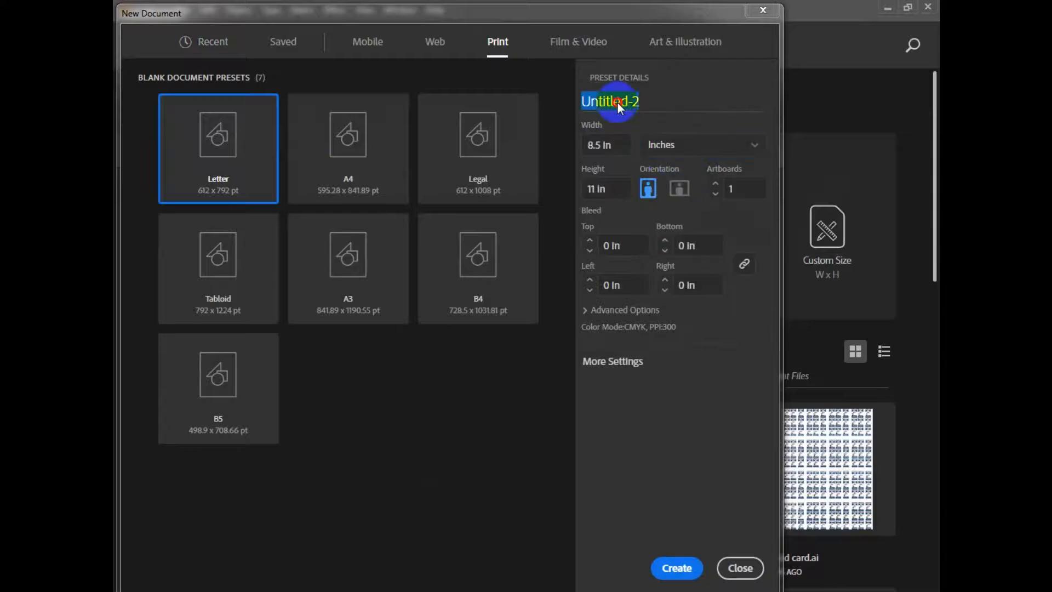
pyautogui.write('Business card design')
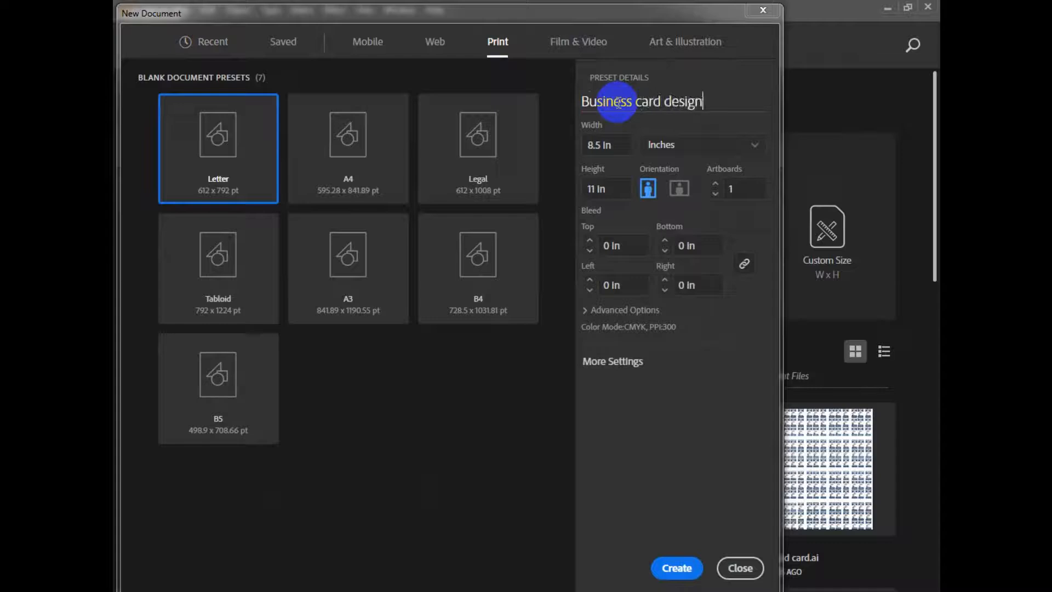
pyautogui.click(585, 190)
pyautogui.click(593, 144)
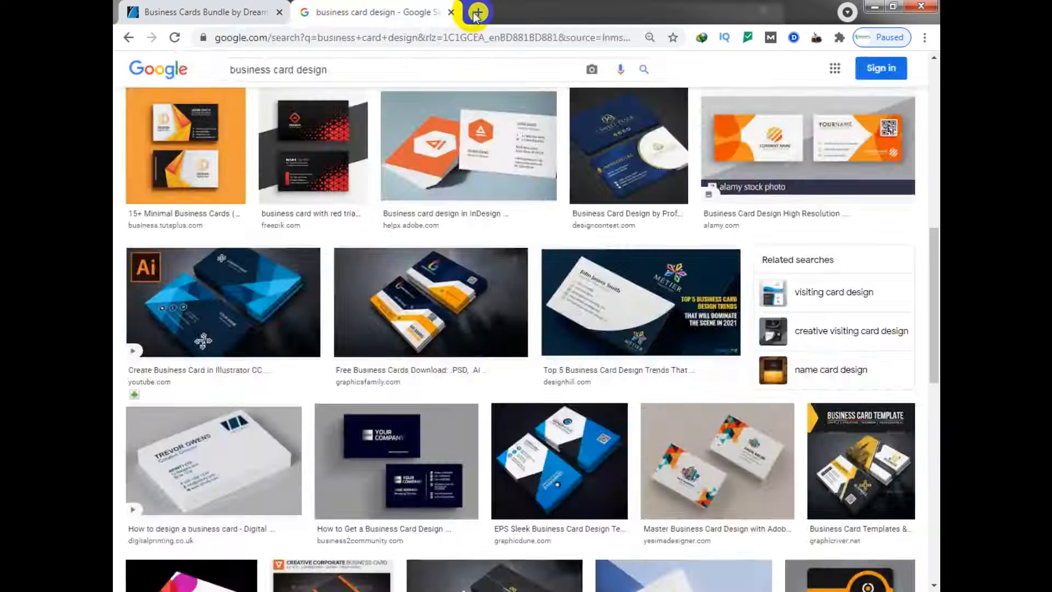
# Switch to the browser and search Google in a new tab for "business card size"
pyautogui.click(478, 11)
pyautogui.write('busin')
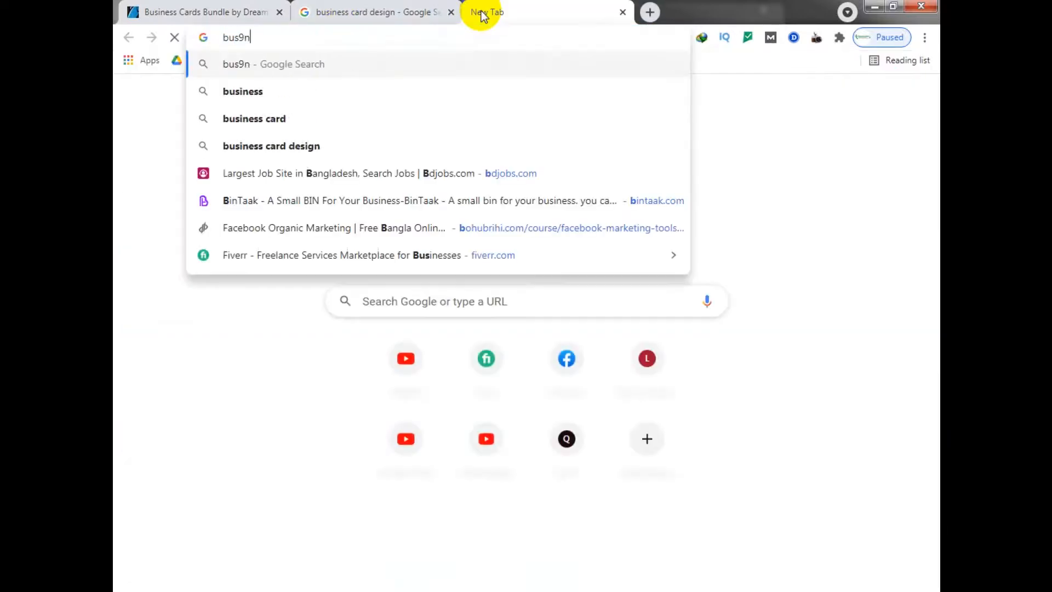
pyautogui.press('Return')
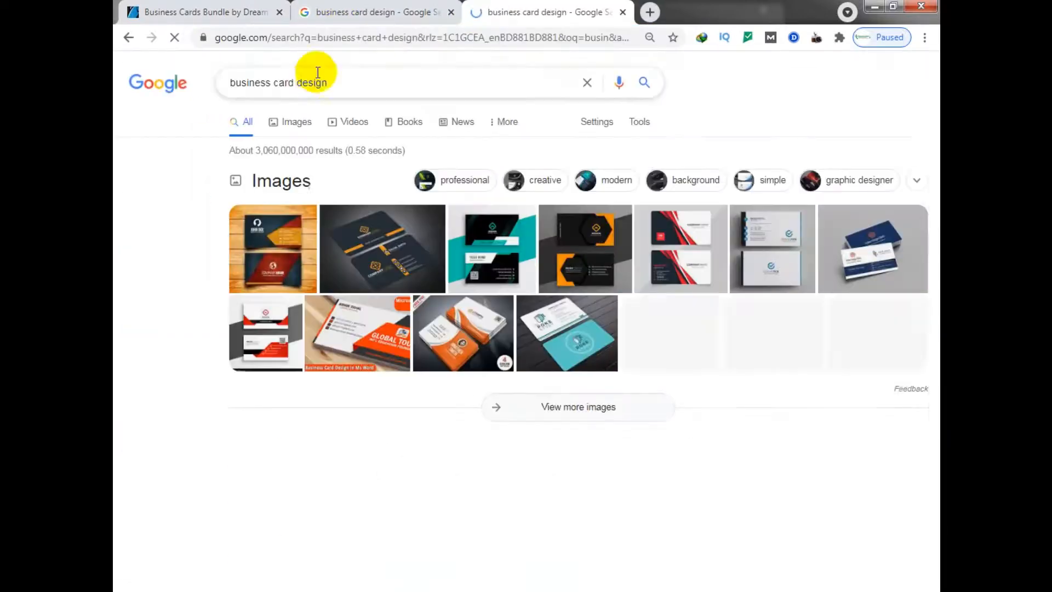
pyautogui.doubleClick(312, 77)
pyautogui.write('seize')
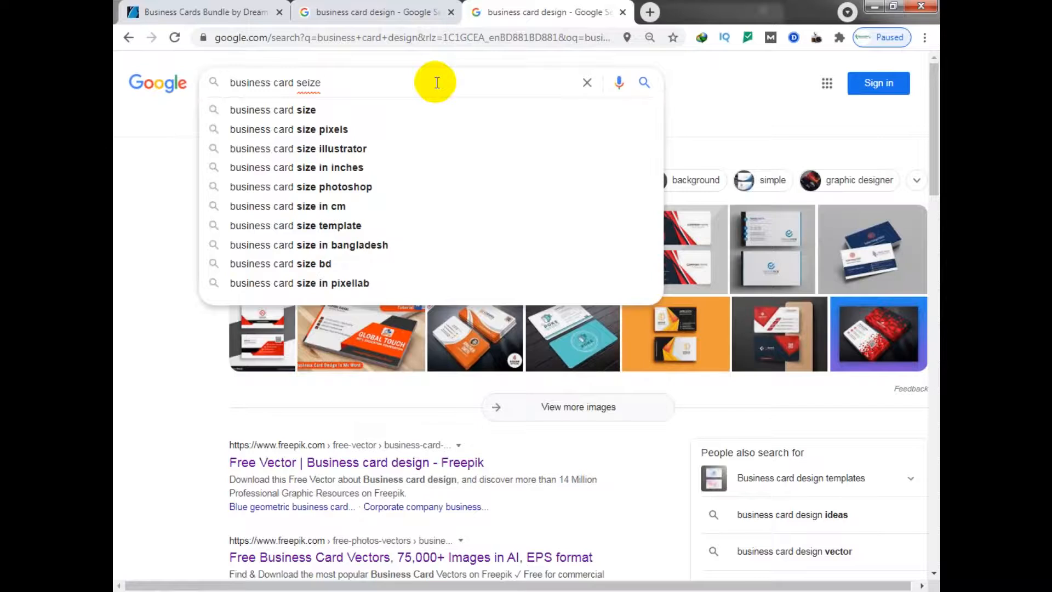
pyautogui.press('Down')
pyautogui.press('Return')
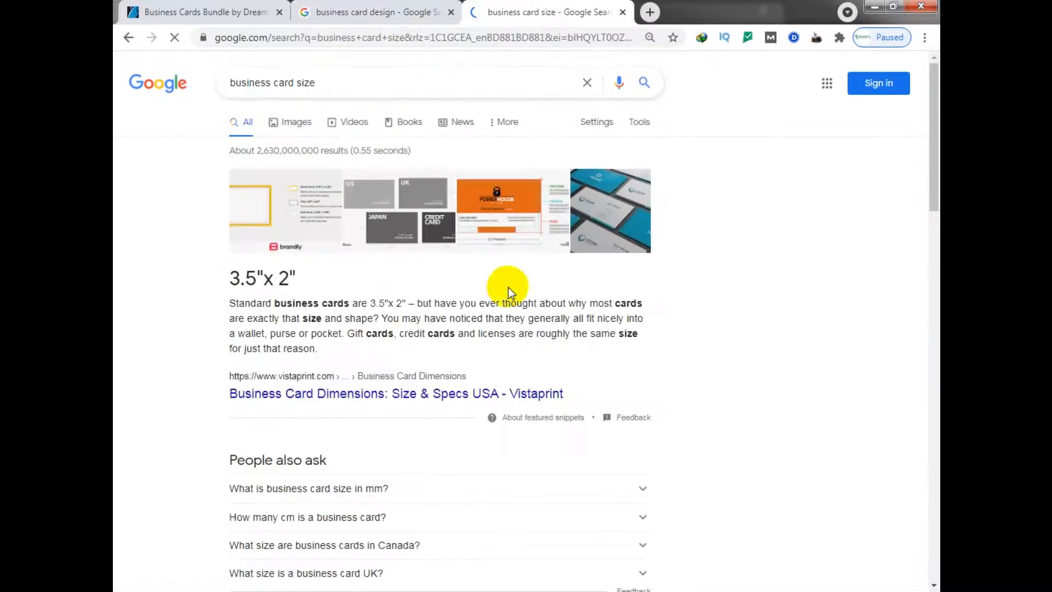
# Examine the standard card size in the top search result and enlarge the first image result showing the finished dimensions
pyautogui.moveTo(229, 277); pyautogui.dragTo(293, 280)
pyautogui.click(274, 310)
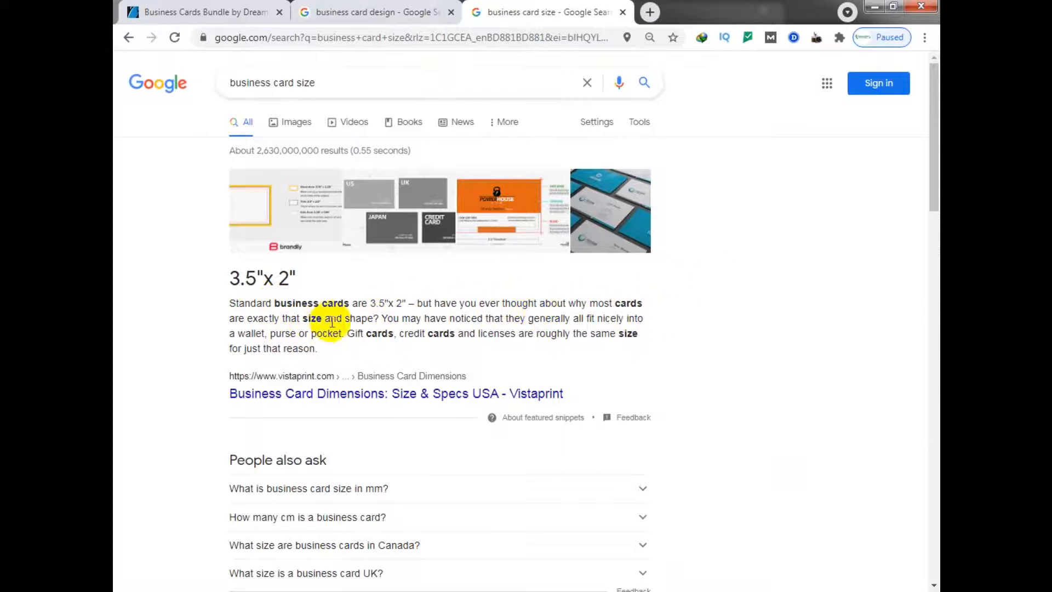
pyautogui.click(283, 123)
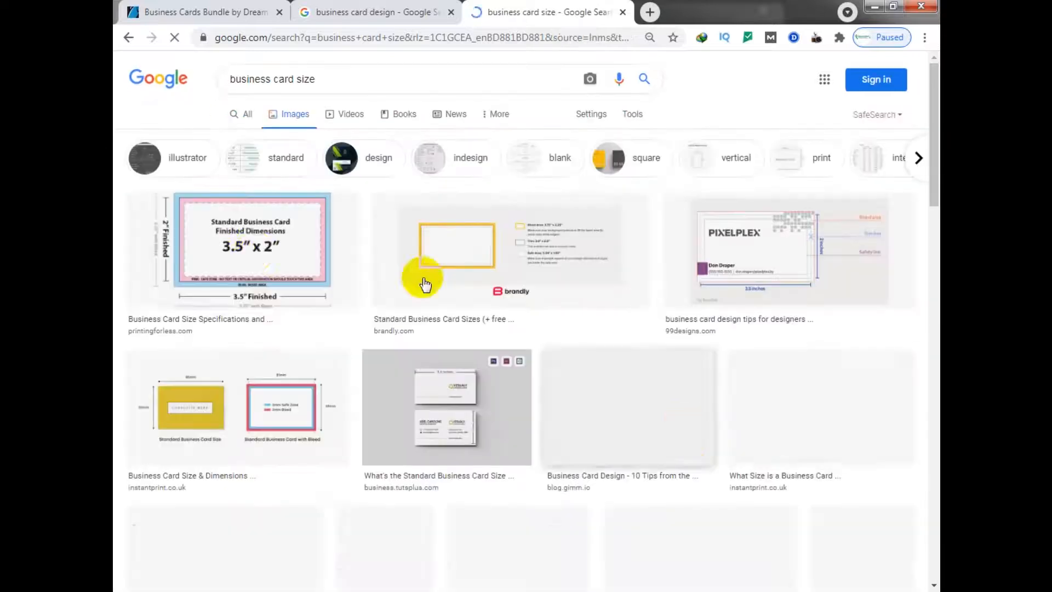
pyautogui.click(210, 241)
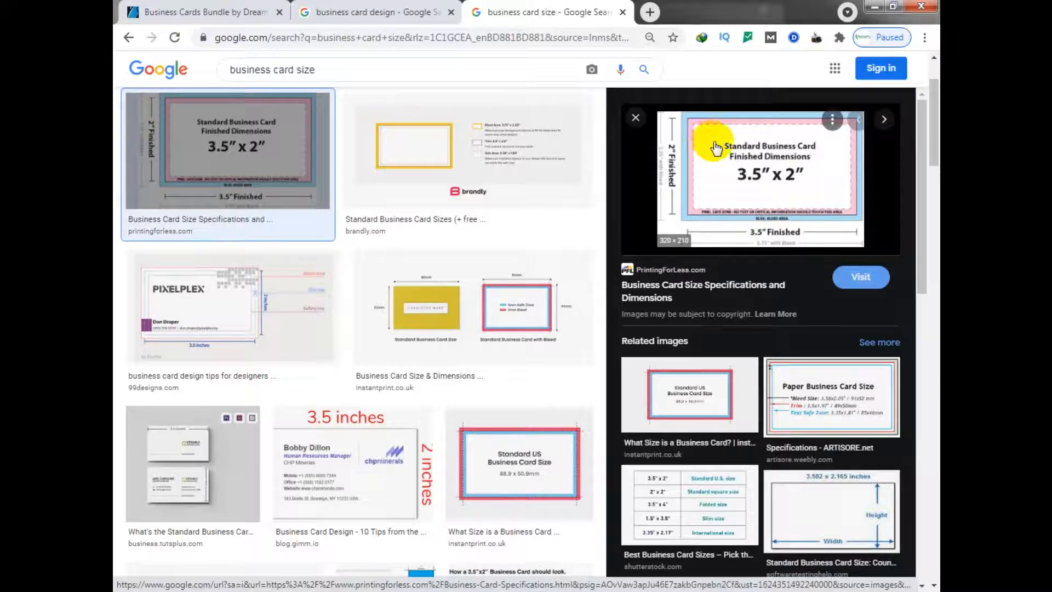
pyautogui.click(702, 123)
pyautogui.click(682, 123)
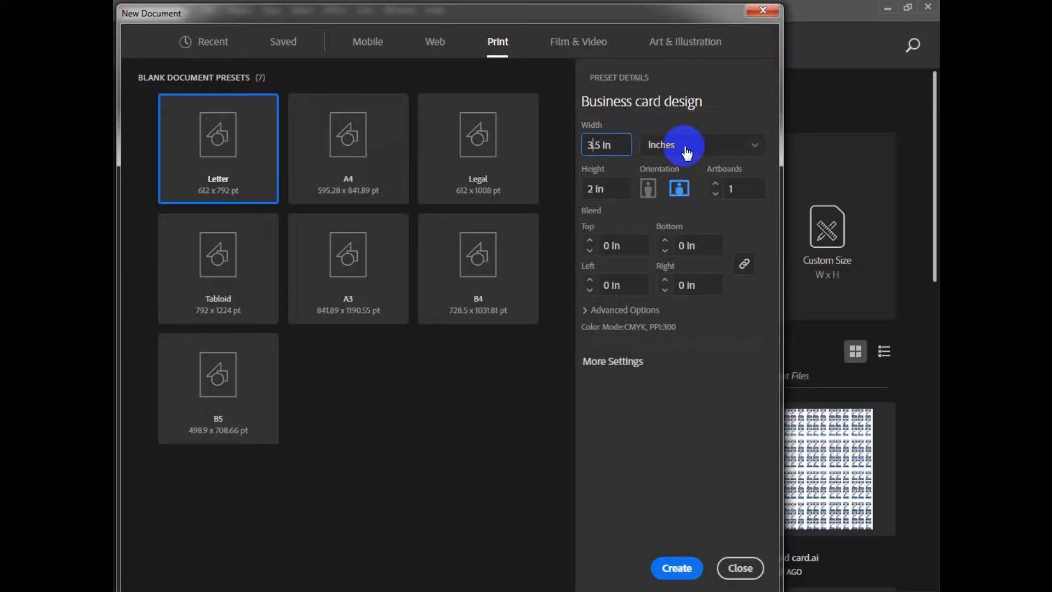
# Back in Illustrator, set 2 artboards and a 0.125 in bleed on every side, check the advanced options, and create the document
pyautogui.click(614, 190)
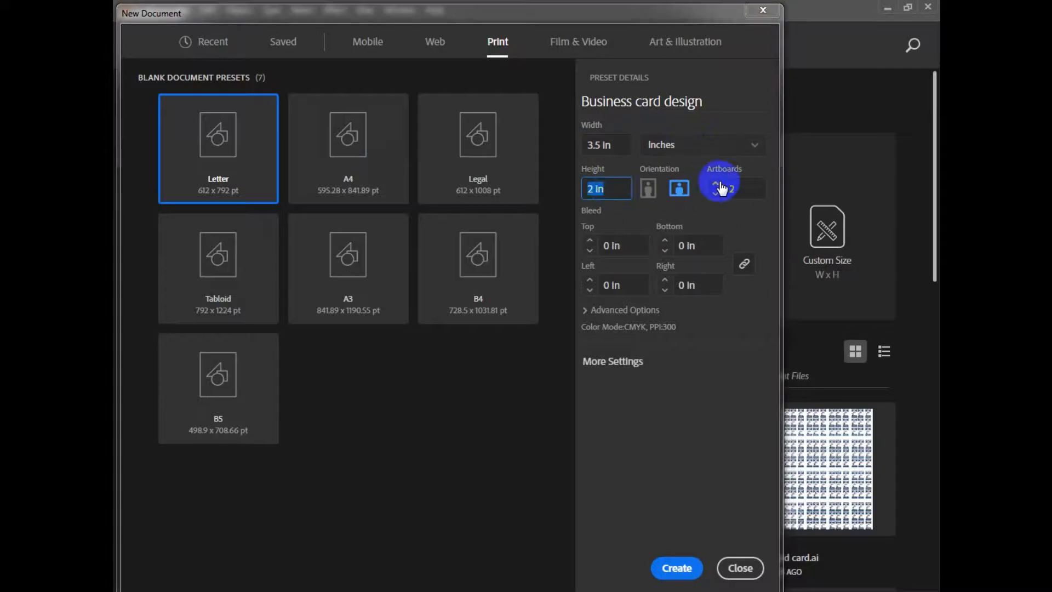
pyautogui.click(626, 241)
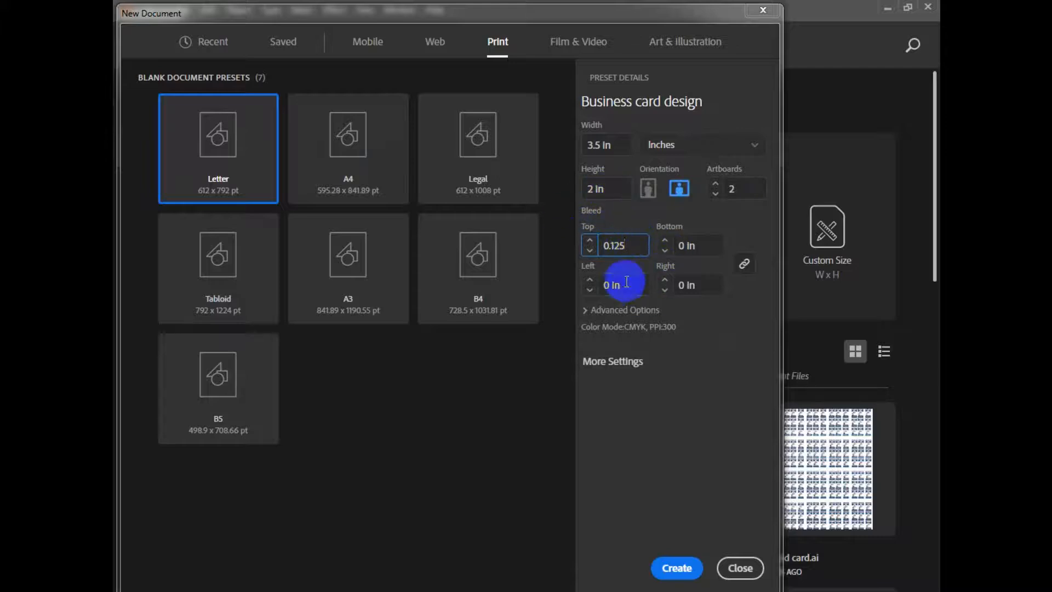
pyautogui.click(694, 250)
pyautogui.click(586, 310)
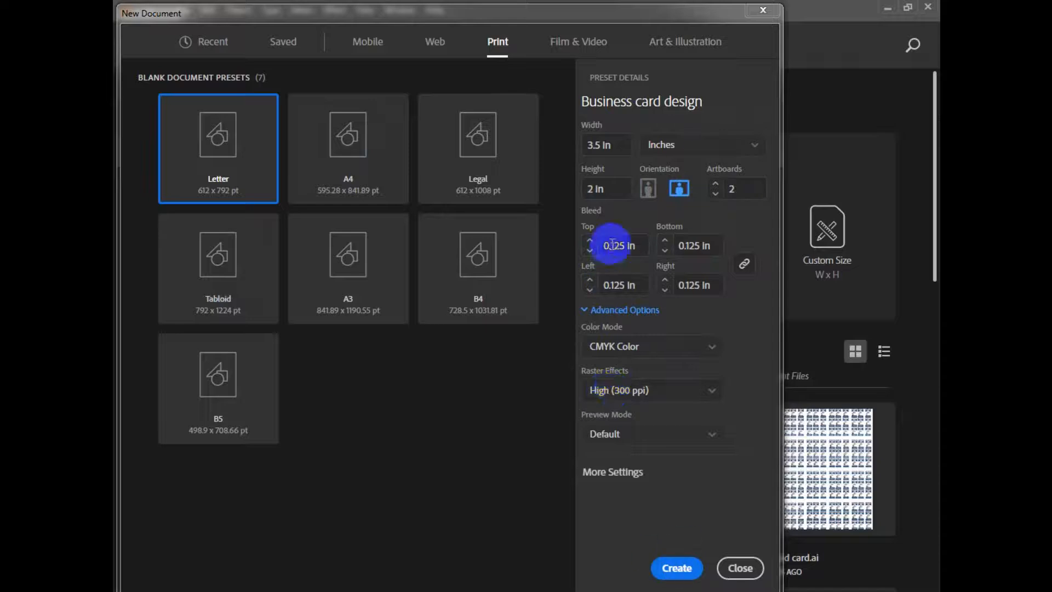
pyautogui.click(616, 284)
pyautogui.click(676, 568)
pyautogui.moveTo(369, 273); pyautogui.dragTo(393, 254)
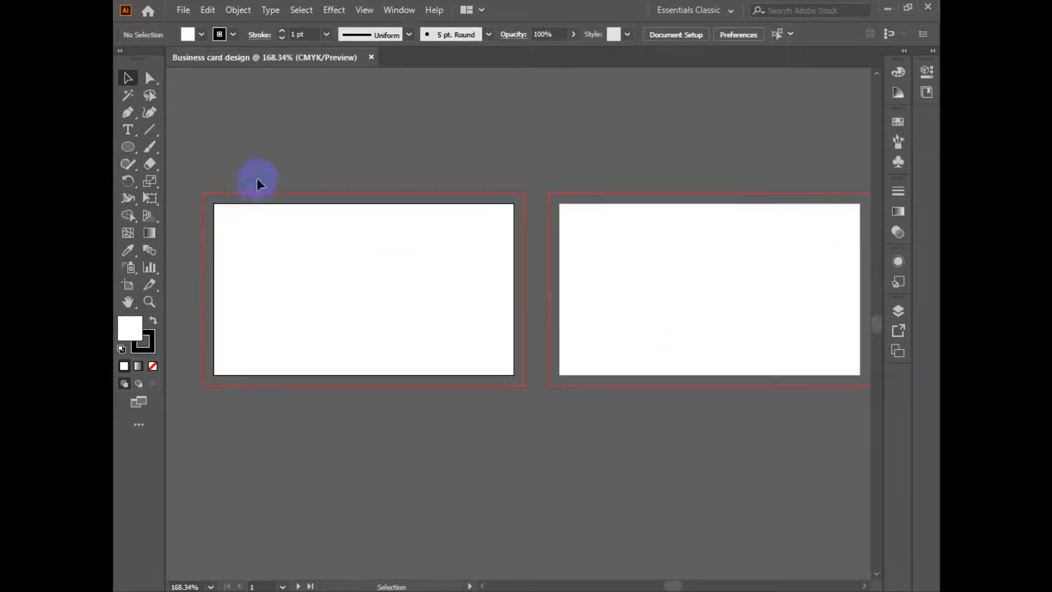
pyautogui.click(140, 153)
pyautogui.click(199, 147)
pyautogui.moveTo(279, 208)
pyautogui.mouseDown()
pyautogui.moveTo(268, 192)
pyautogui.moveTo(488, 373)
pyautogui.mouseUp()
pyautogui.click(122, 82)
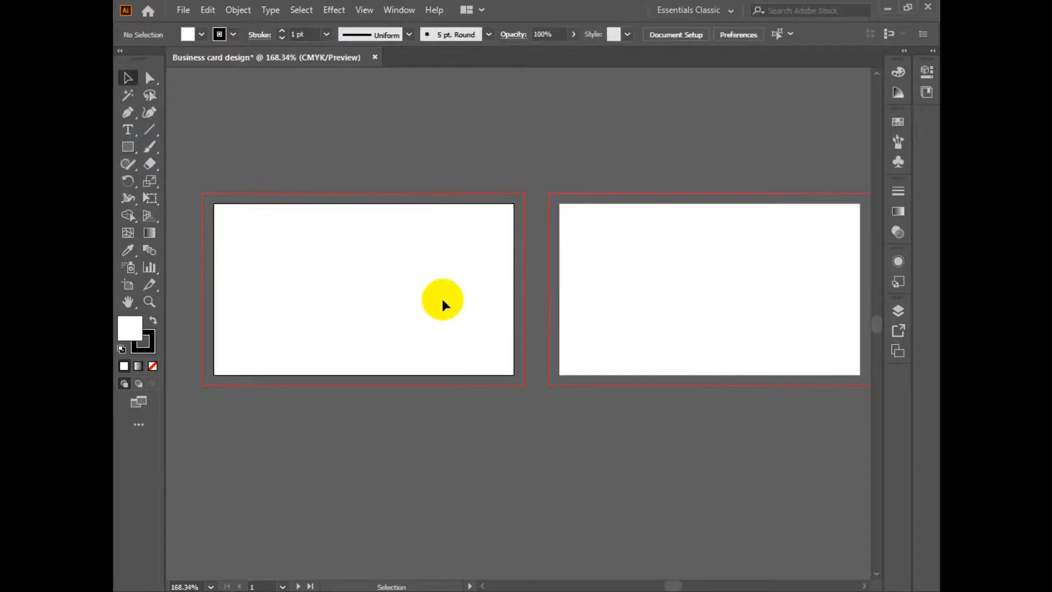
# Create a rectangle exactly 3.5 in wide and 2 in high, starting on the first artboard
pyautogui.hotkey('ctrl', '+')
pyautogui.moveTo(369, 278); pyautogui.dragTo(295, 253)
pyautogui.moveTo(449, 282); pyautogui.dragTo(400, 256)
pyautogui.click(128, 147)
pyautogui.click(362, 282)
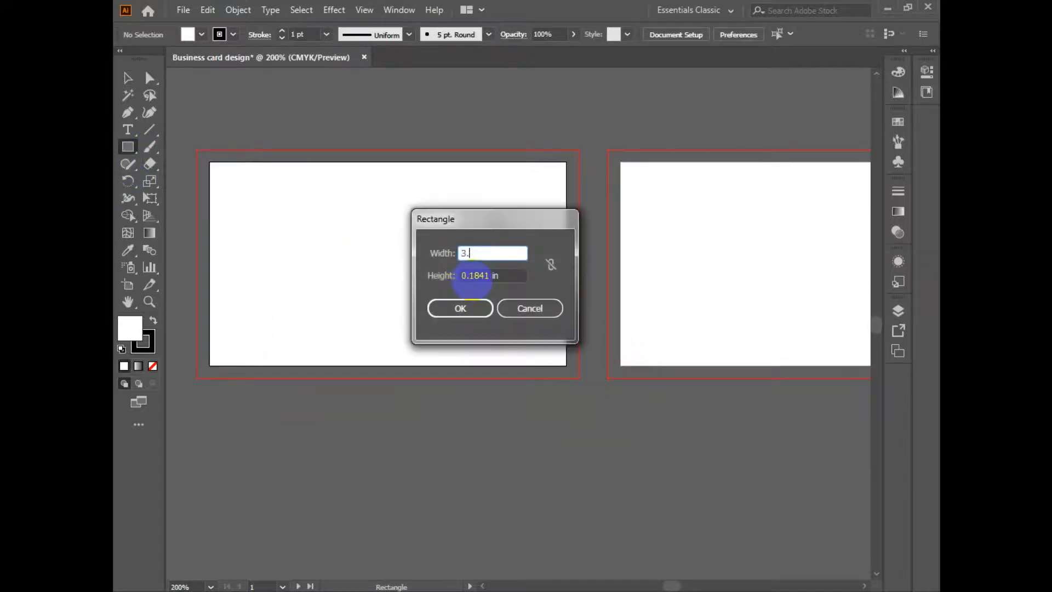
pyautogui.press('Tab')
pyautogui.write('2')
pyautogui.press('Return')
# Align the rectangle to the artboard, centred both horizontally and vertically
pyautogui.click(127, 78)
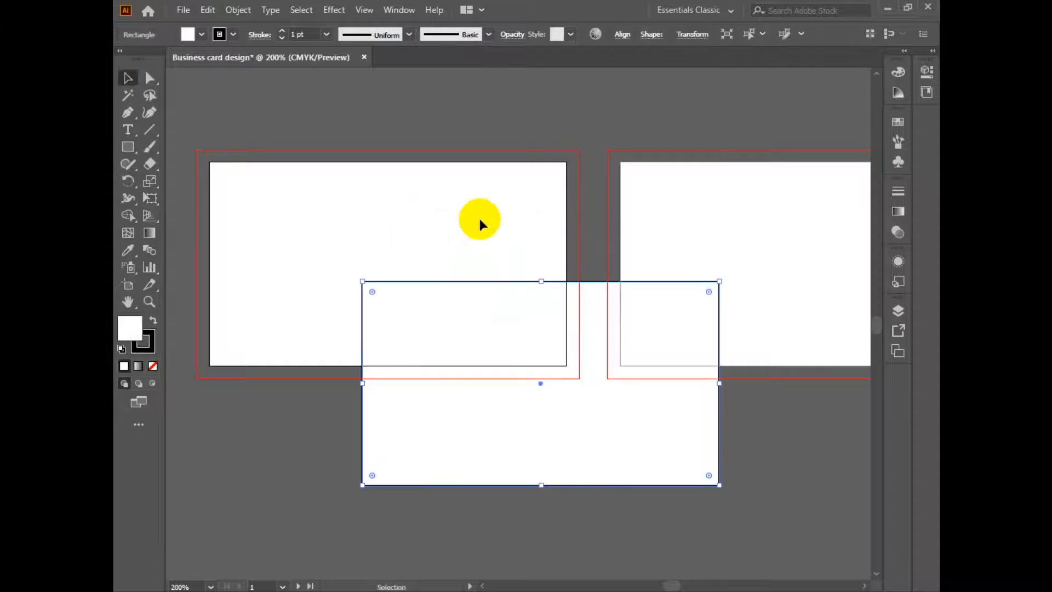
pyautogui.click(623, 35)
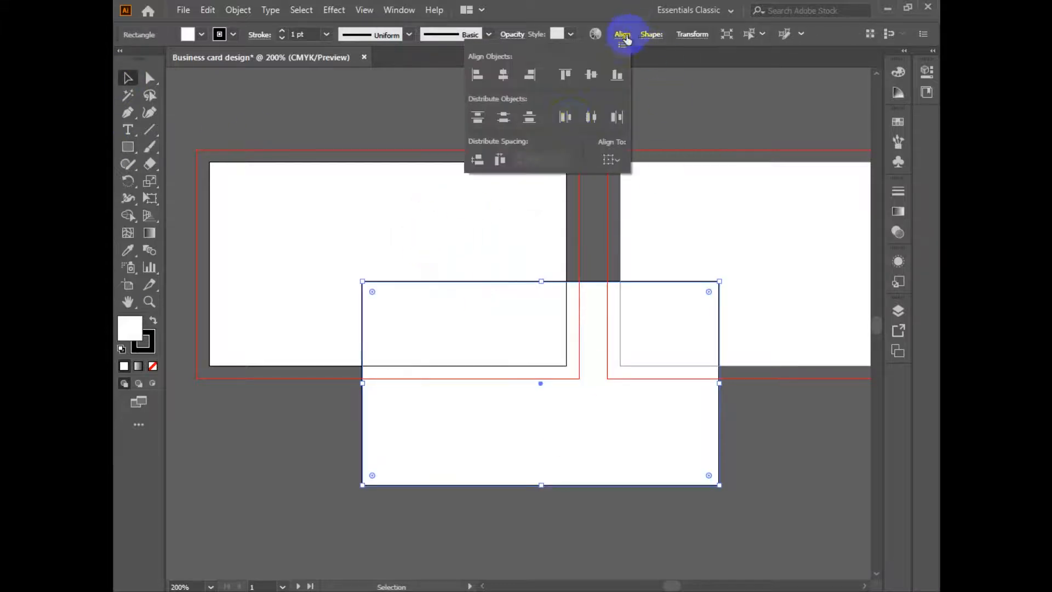
pyautogui.click(612, 160)
pyautogui.click(633, 211)
pyautogui.click(504, 76)
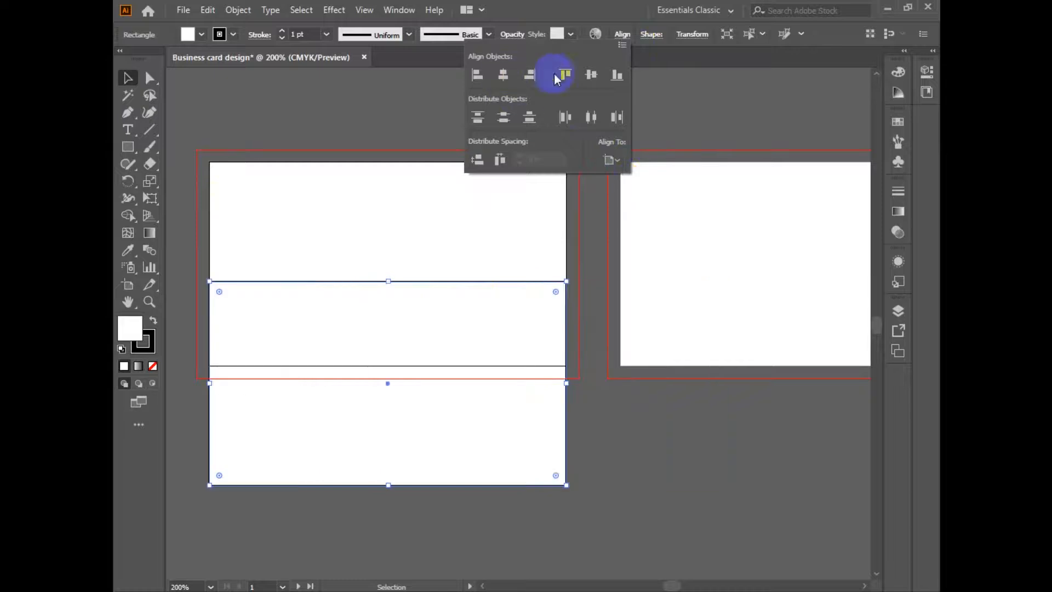
pyautogui.click(591, 75)
# Remove the stroke from the card-sized rectangle and reselect it
pyautogui.click(135, 343)
pyautogui.click(154, 366)
pyautogui.click(371, 117)
pyautogui.click(432, 340)
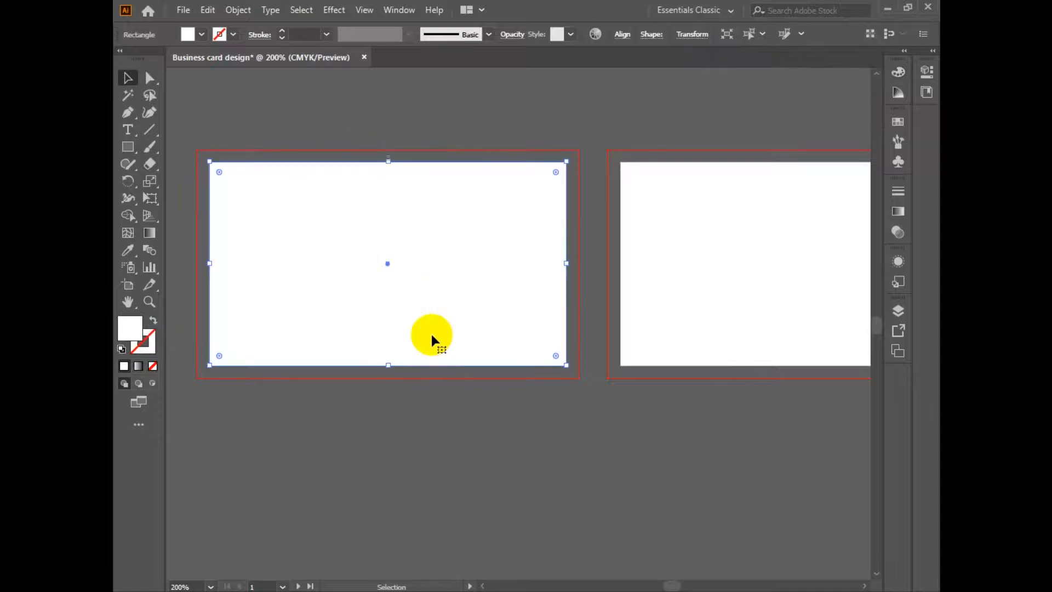
# Offset the rectangle's path inward by -0.125 in with mitered joins, using the preview
pyautogui.click(238, 9)
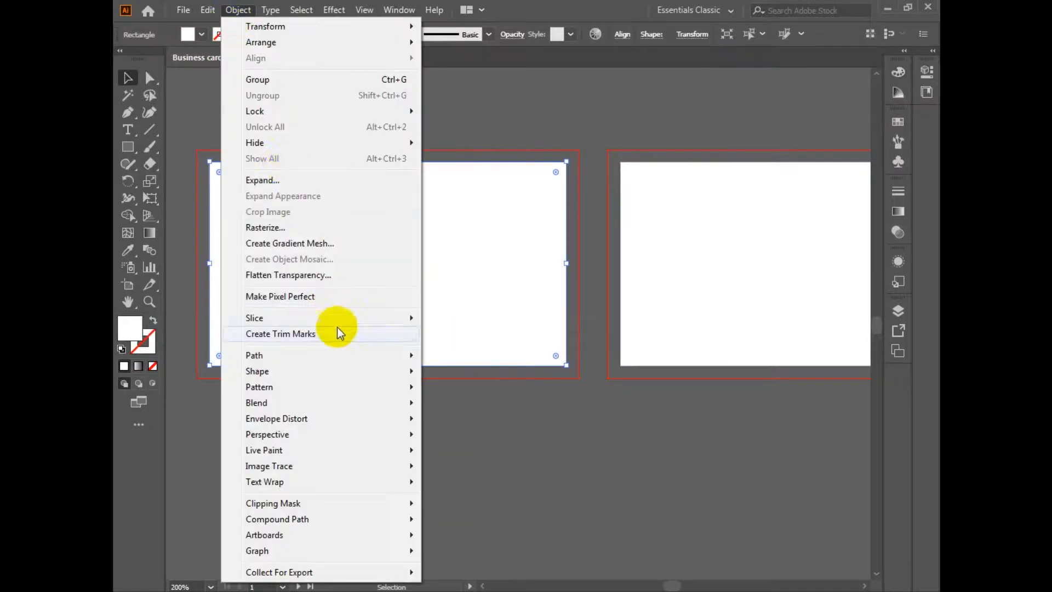
pyautogui.moveTo(347, 360)
pyautogui.click(529, 409)
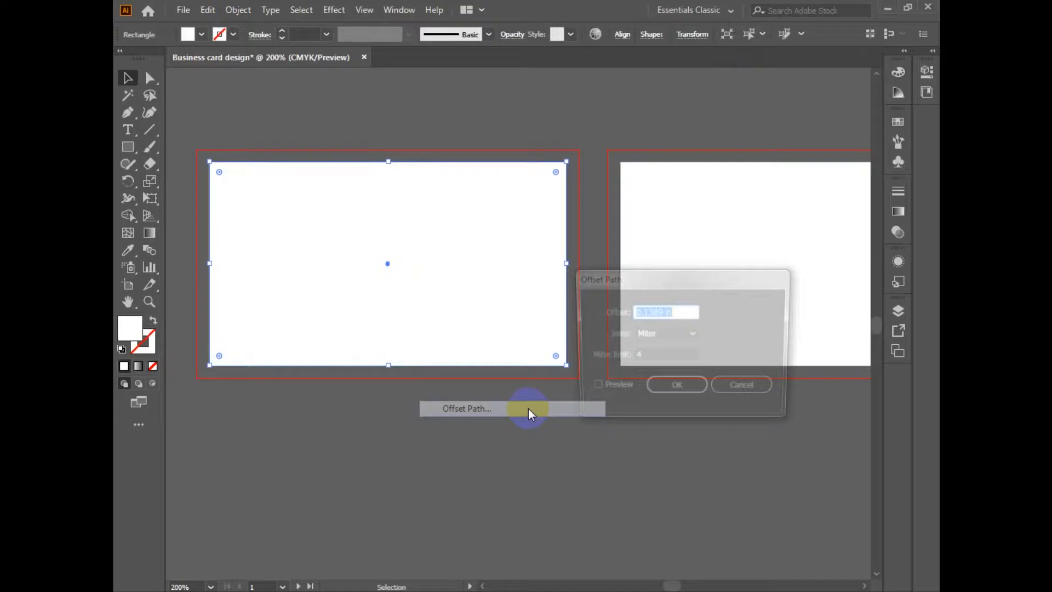
pyautogui.click(592, 388)
pyautogui.click(639, 312)
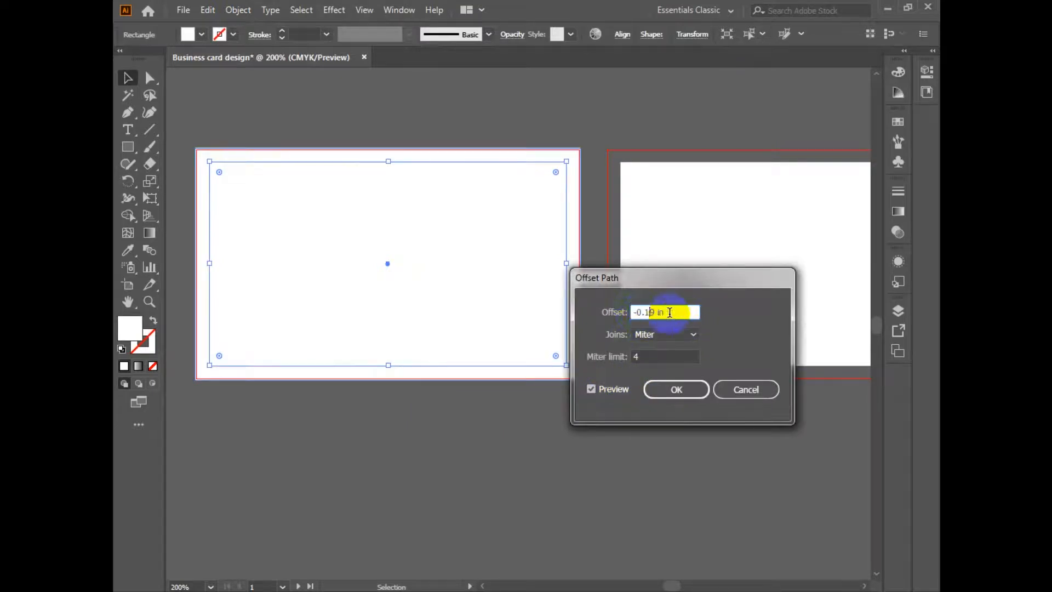
pyautogui.click(596, 388)
pyautogui.click(596, 388)
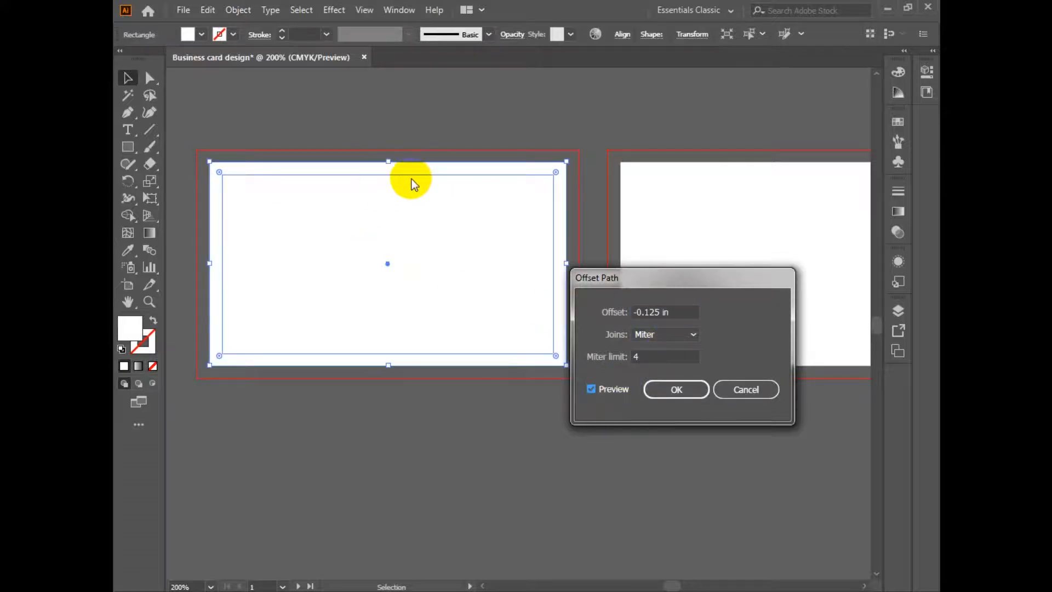
pyautogui.click(688, 390)
# Convert the inset rectangle into guides marking the card's safe area and clear the selection
pyautogui.rightClick(399, 174)
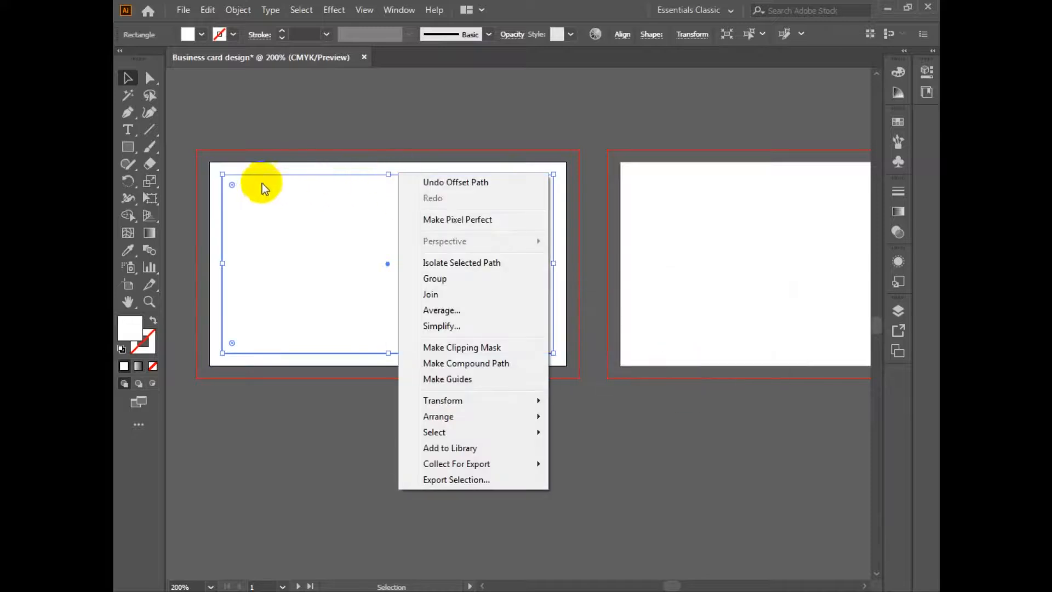
pyautogui.click(458, 378)
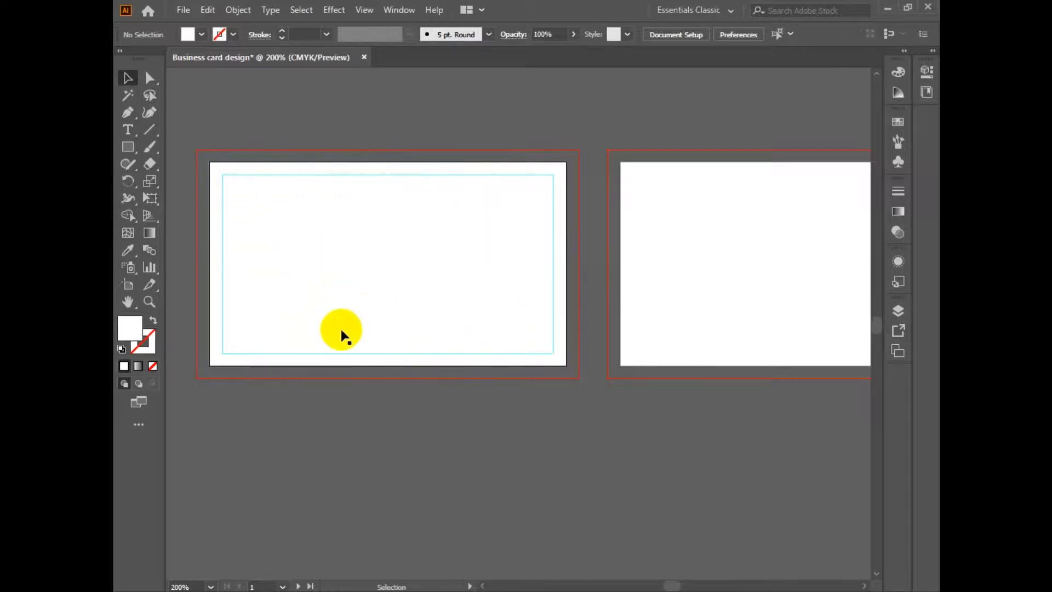
pyautogui.click(214, 394)
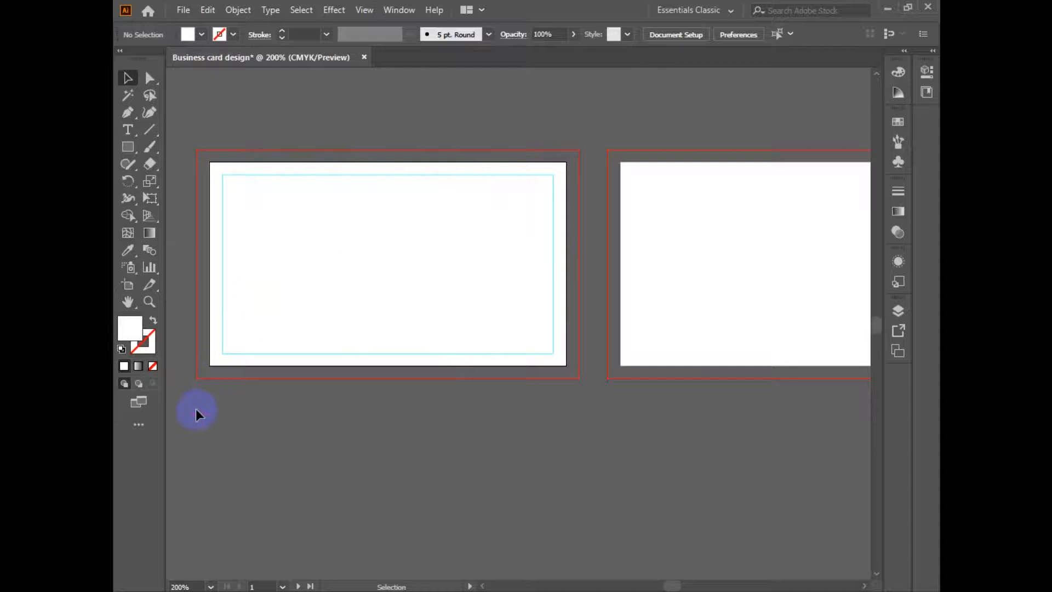
# Offset the path of the first artboard's card-sized rectangle outward by 0.125 in with mitered joins to cover the bleed
pyautogui.click(360, 239)
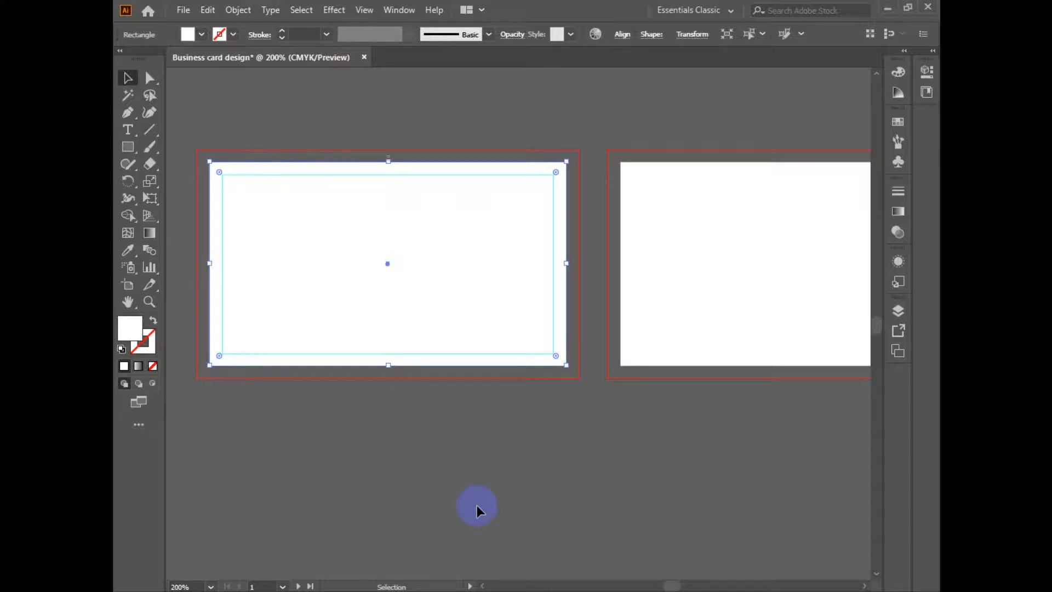
pyautogui.click(477, 507)
pyautogui.click(413, 175)
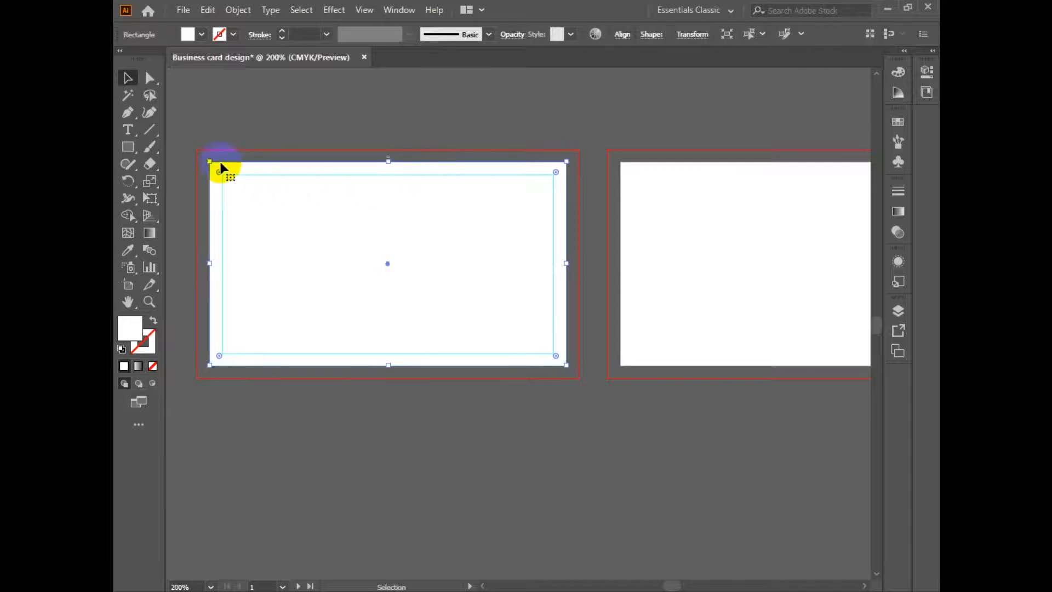
pyautogui.click(237, 9)
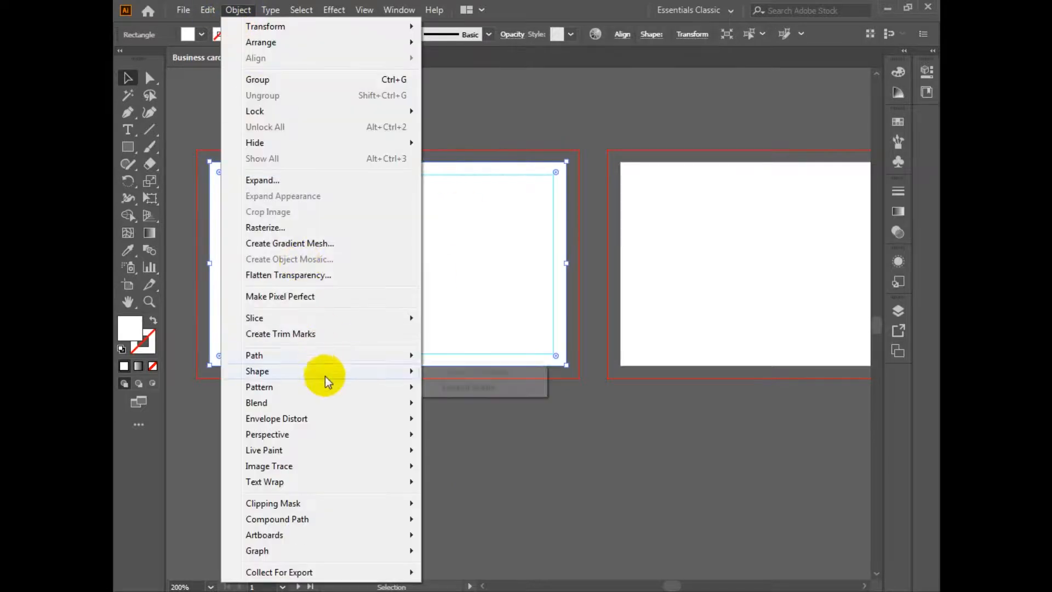
pyautogui.moveTo(323, 356)
pyautogui.click(477, 406)
pyautogui.click(636, 312)
pyautogui.press('BackSpace')
pyautogui.click(606, 390)
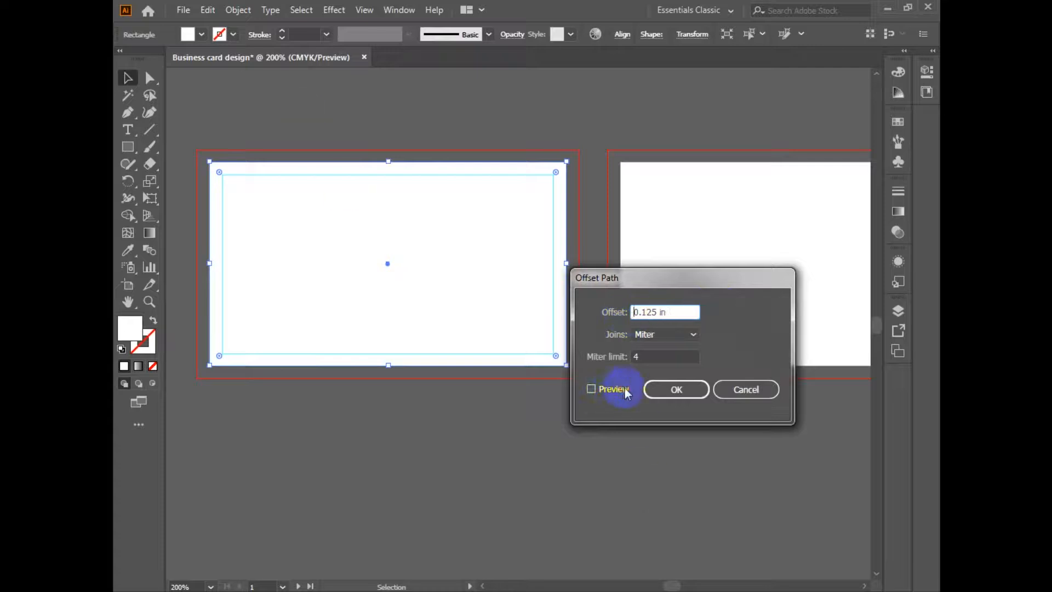
pyautogui.click(677, 389)
# Copy the first artboard's rectangles and safe-area guide and paste them on all artboards
pyautogui.click(206, 194)
pyautogui.moveTo(306, 132); pyautogui.dragTo(387, 460)
pyautogui.keyDown('ctrl'); pyautogui.keyDown('alt'); pyautogui.click(390, 309); pyautogui.keyUp('alt'); pyautogui.keyUp('ctrl')
pyautogui.moveTo(403, 312); pyautogui.dragTo(278, 301)
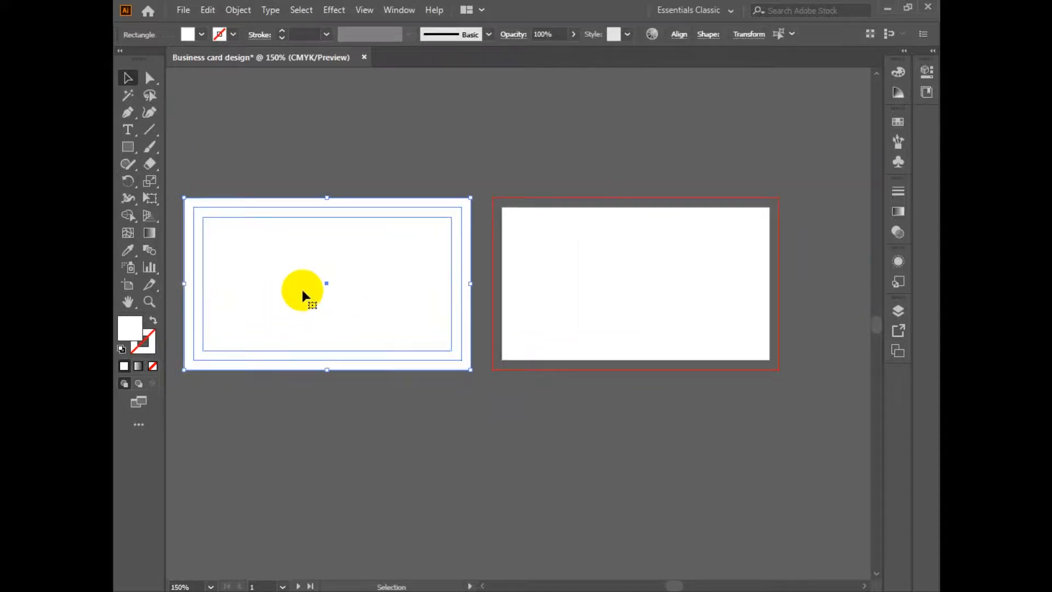
pyautogui.click(208, 10)
pyautogui.click(225, 80)
pyautogui.click(207, 10)
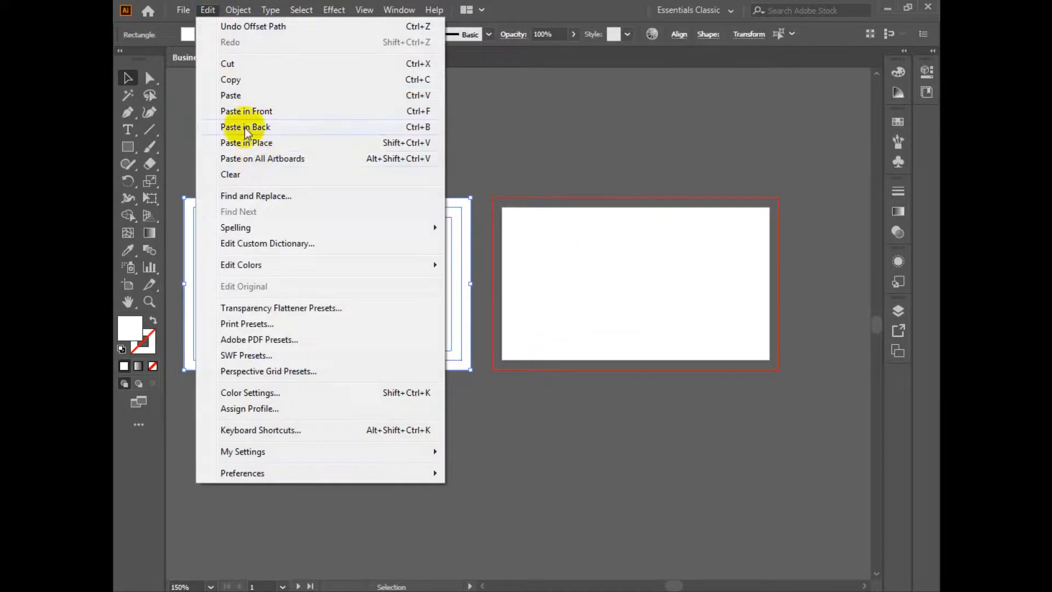
pyautogui.click(278, 159)
pyautogui.moveTo(624, 201); pyautogui.dragTo(650, 413)
pyautogui.hotkey('ctrl', 'z')
pyautogui.click(606, 160)
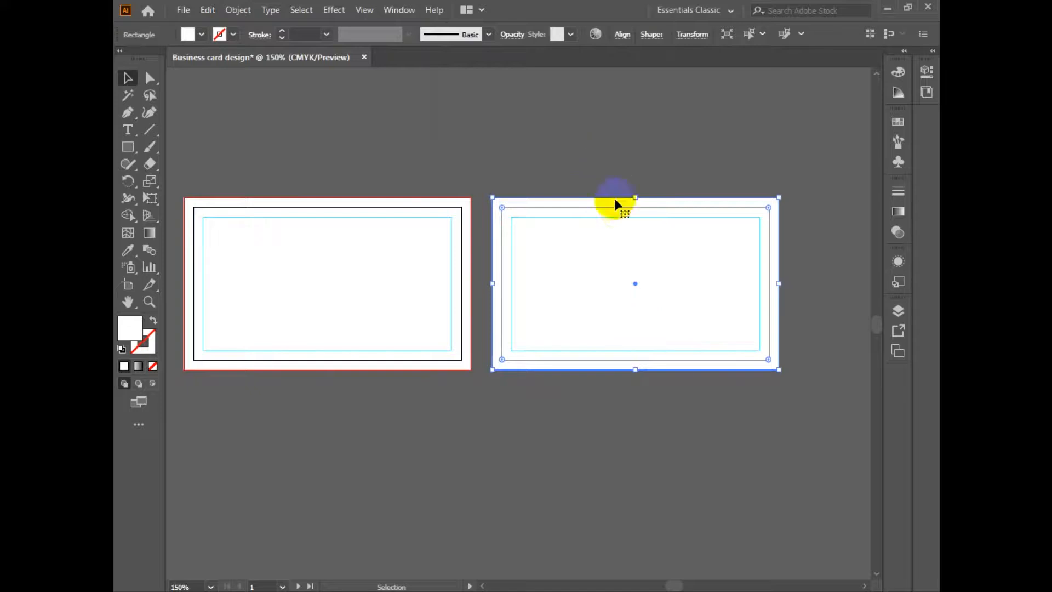
pyautogui.click(635, 281)
pyautogui.rightClick(649, 242)
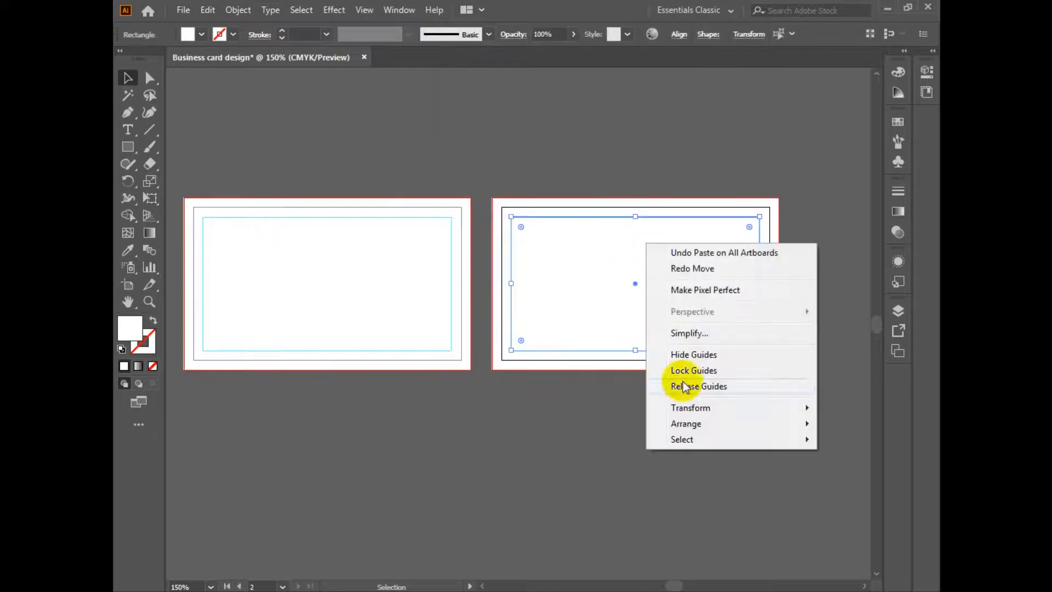
pyautogui.click(570, 7)
pyautogui.hotkey('ctrl', 'shift', 'a')
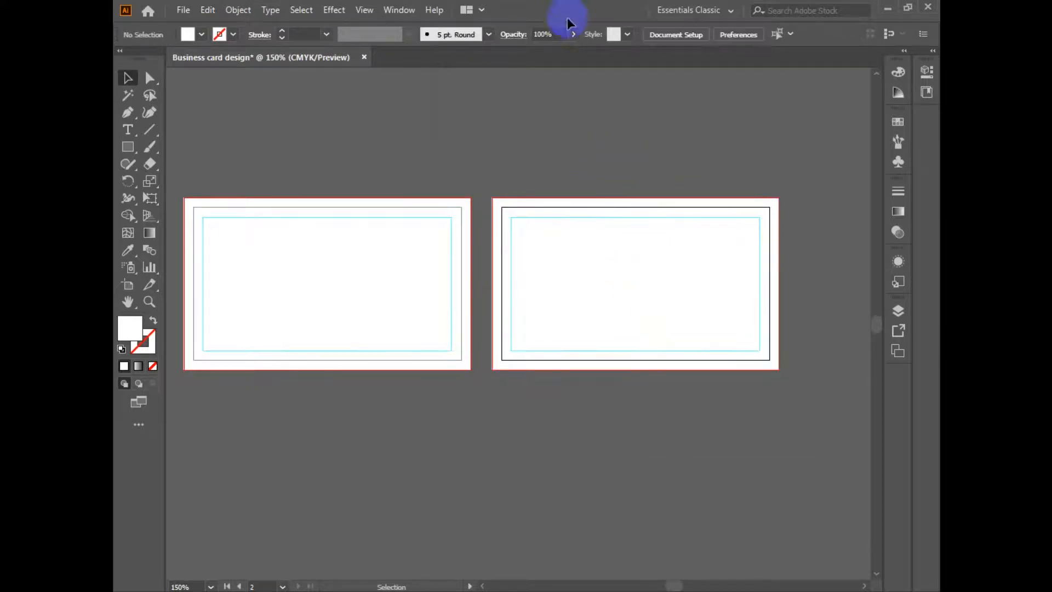
pyautogui.click(369, 222)
pyautogui.hotkey('ctrl', 'shift', 'a')
pyautogui.click(363, 207)
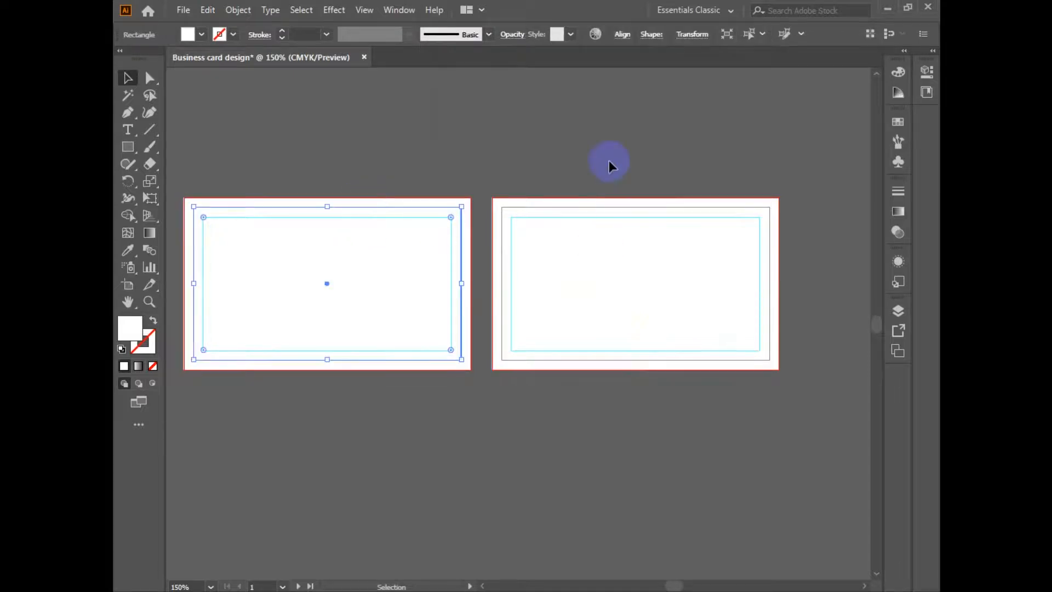
pyautogui.hotkey('ctrl', 'shift', 'a')
pyautogui.click(376, 208)
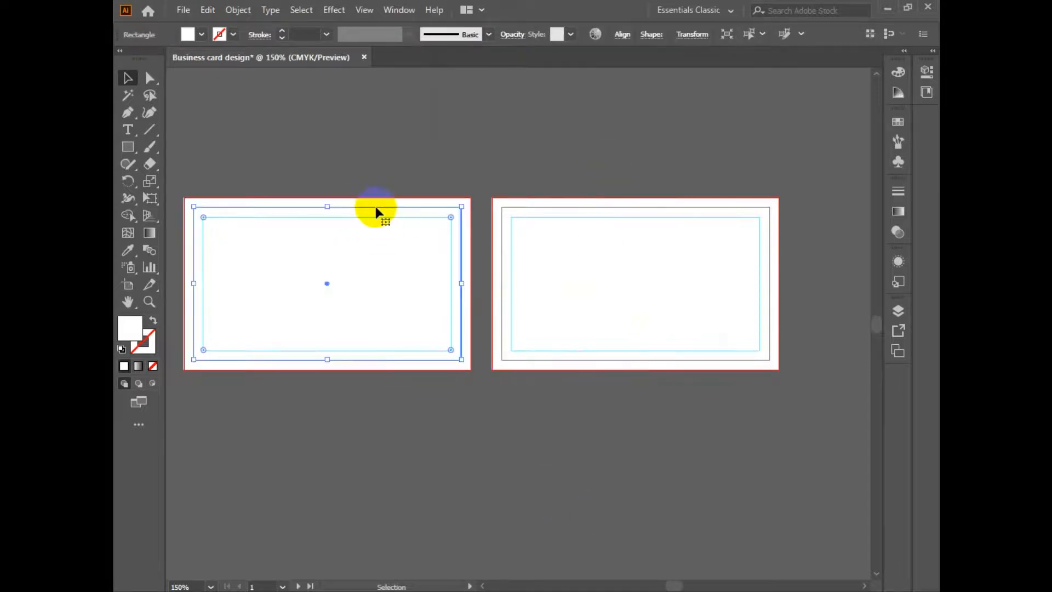
pyautogui.rightClick(376, 208)
pyautogui.click(681, 413)
# Lock the outer bleed rectangle on the second artboard
pyautogui.click(621, 208)
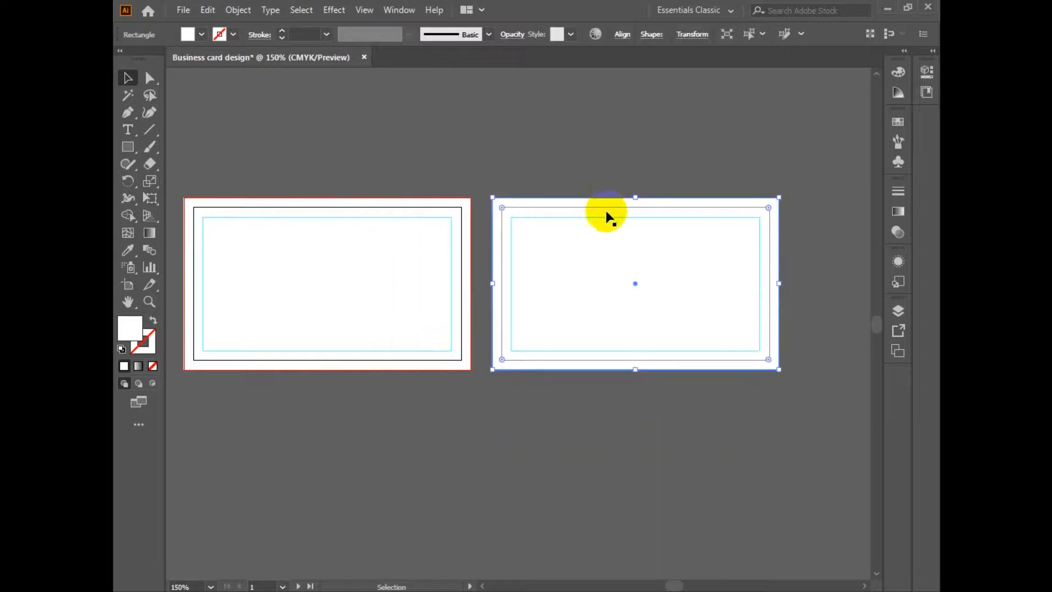
pyautogui.click(238, 11)
pyautogui.click(274, 126)
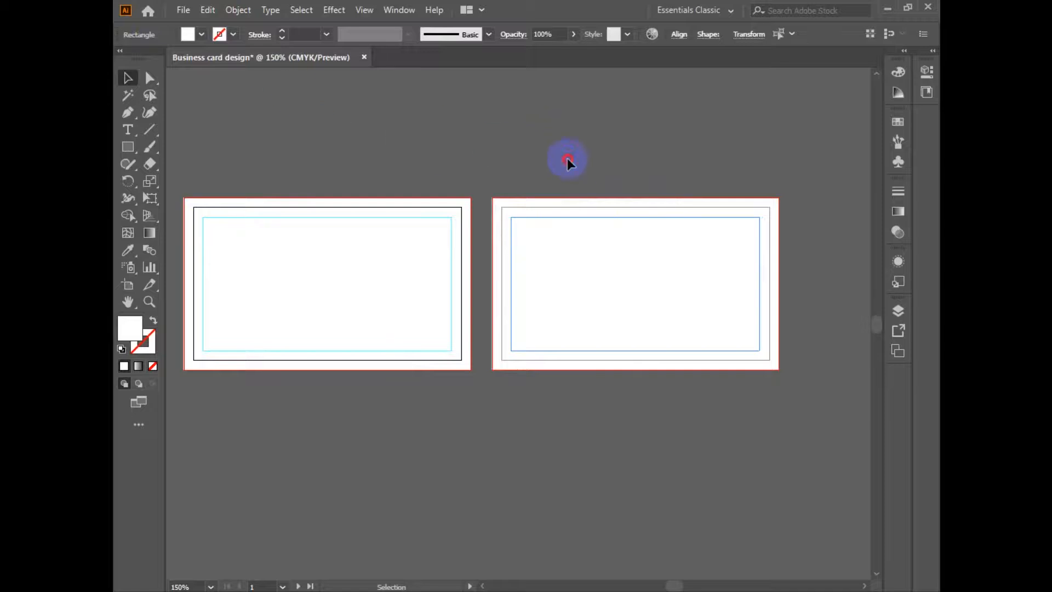
pyautogui.click(580, 205)
pyautogui.click(238, 10)
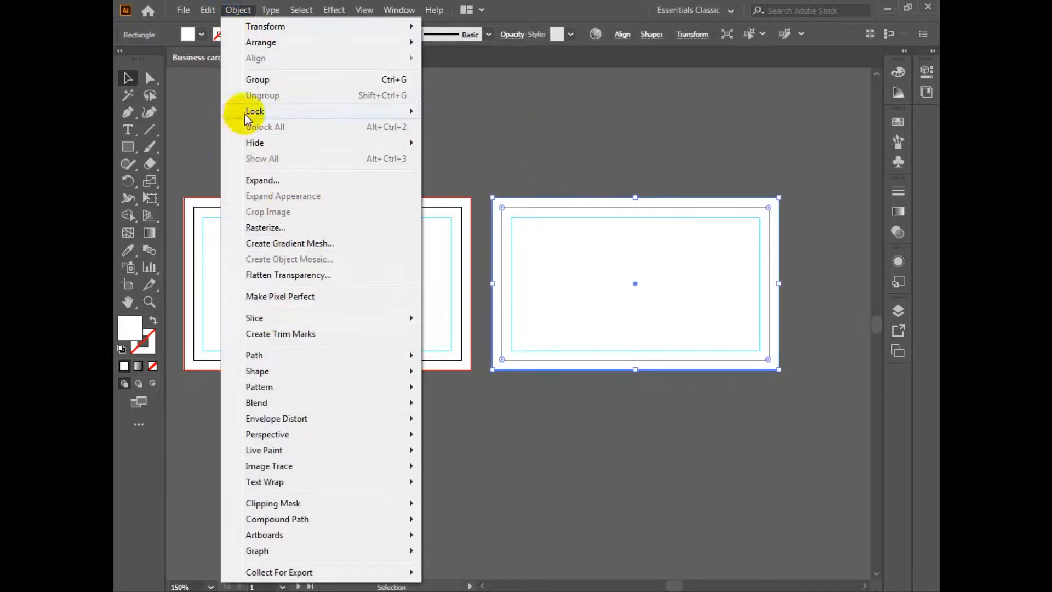
pyautogui.moveTo(296, 117)
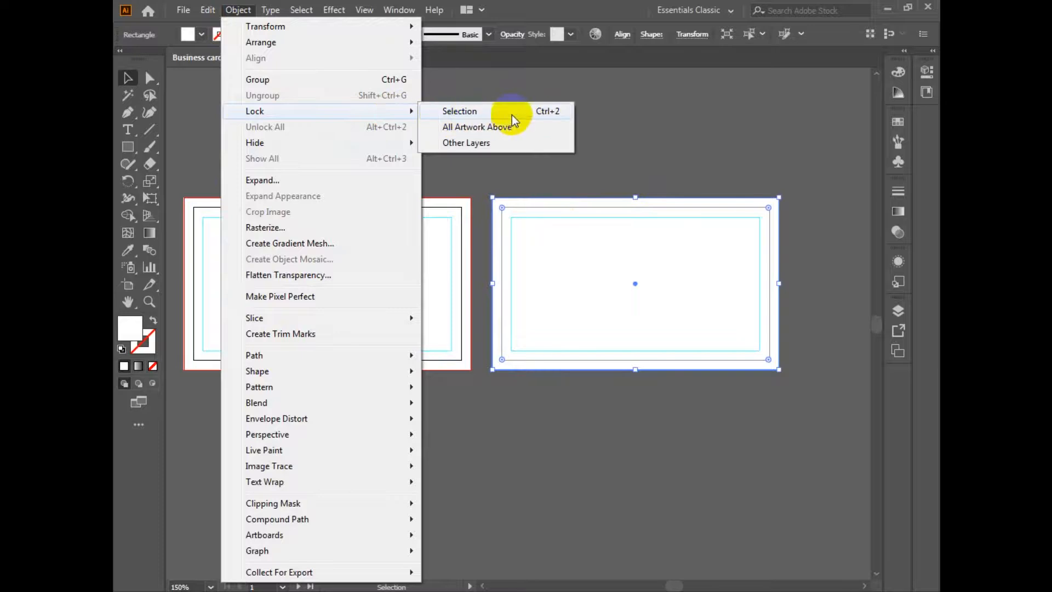
pyautogui.click(548, 115)
pyautogui.click(563, 185)
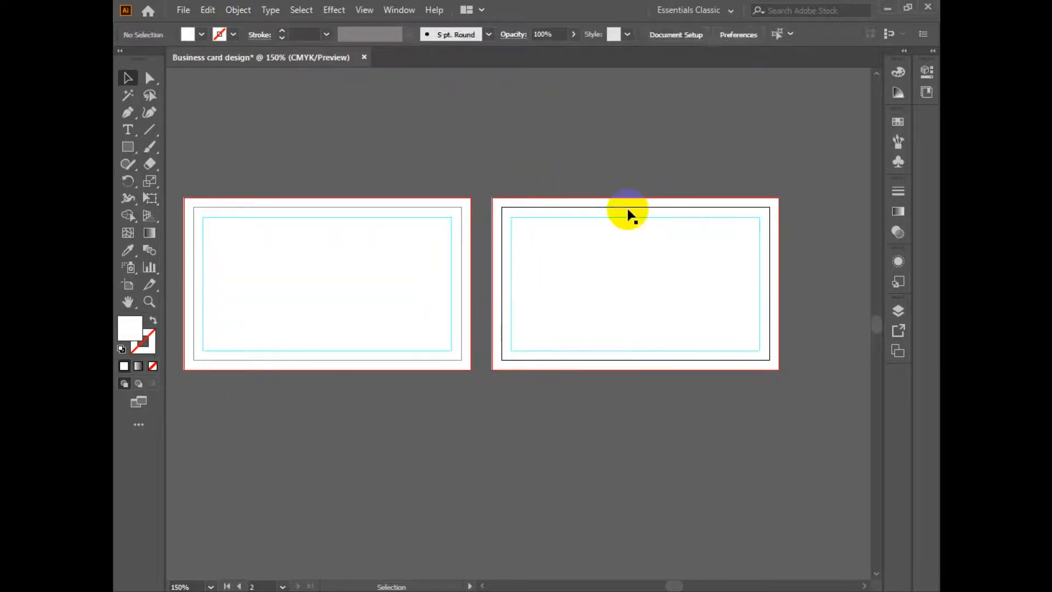
# Delete the card-sized rectangle on the second artboard and lock the guides
pyautogui.click(626, 208)
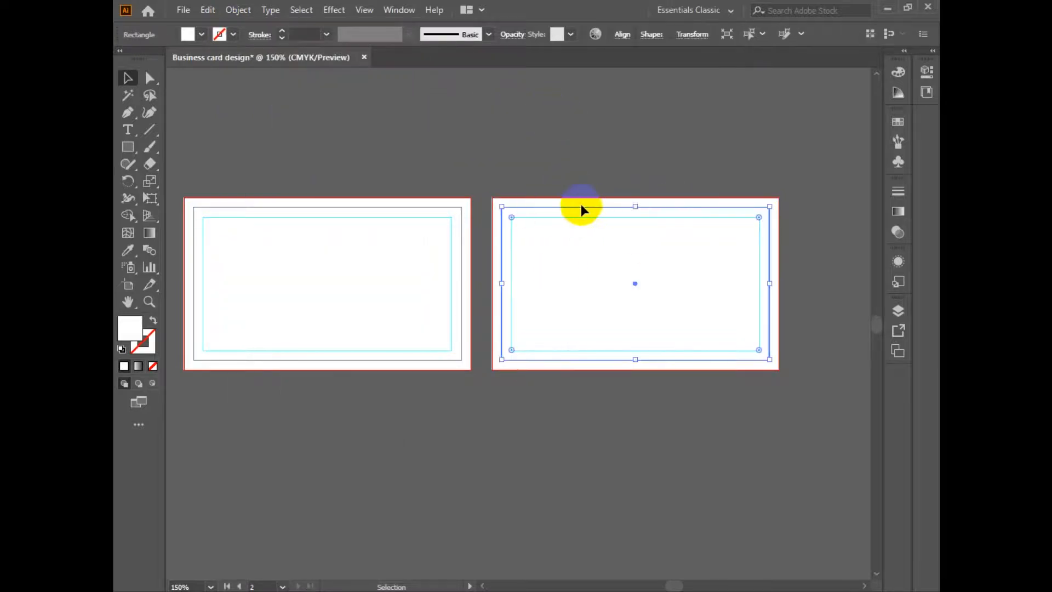
pyautogui.press('Delete')
pyautogui.moveTo(629, 199); pyautogui.dragTo(650, 356)
pyautogui.rightClick(615, 237)
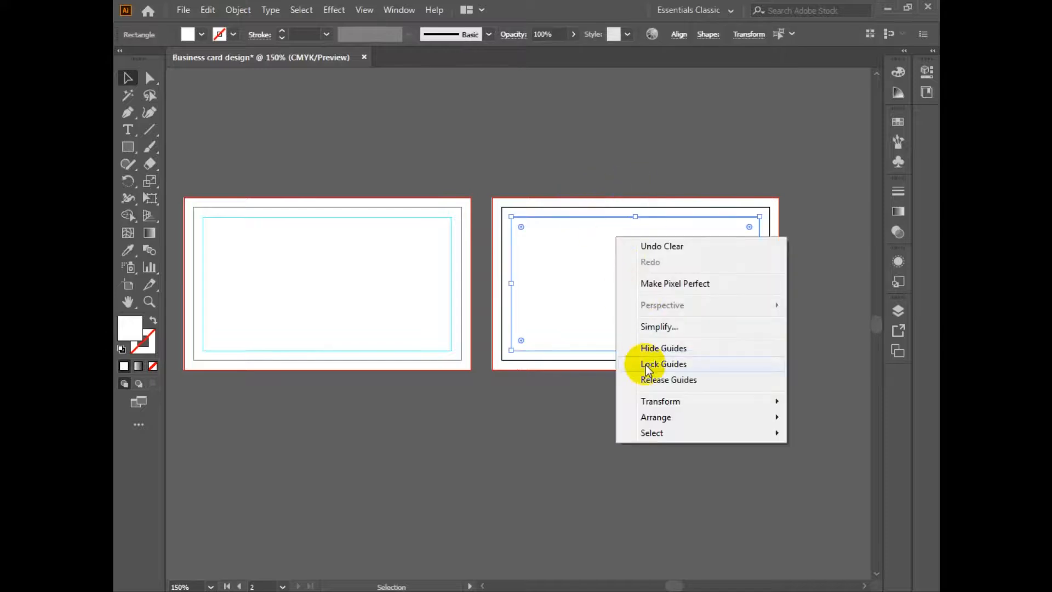
pyautogui.click(645, 365)
# Delete the top card-sized rectangle on the first artboard and lock the remaining artwork there
pyautogui.click(322, 207)
pyautogui.press('Delete')
pyautogui.moveTo(324, 187); pyautogui.dragTo(373, 451)
pyautogui.rightClick(334, 278)
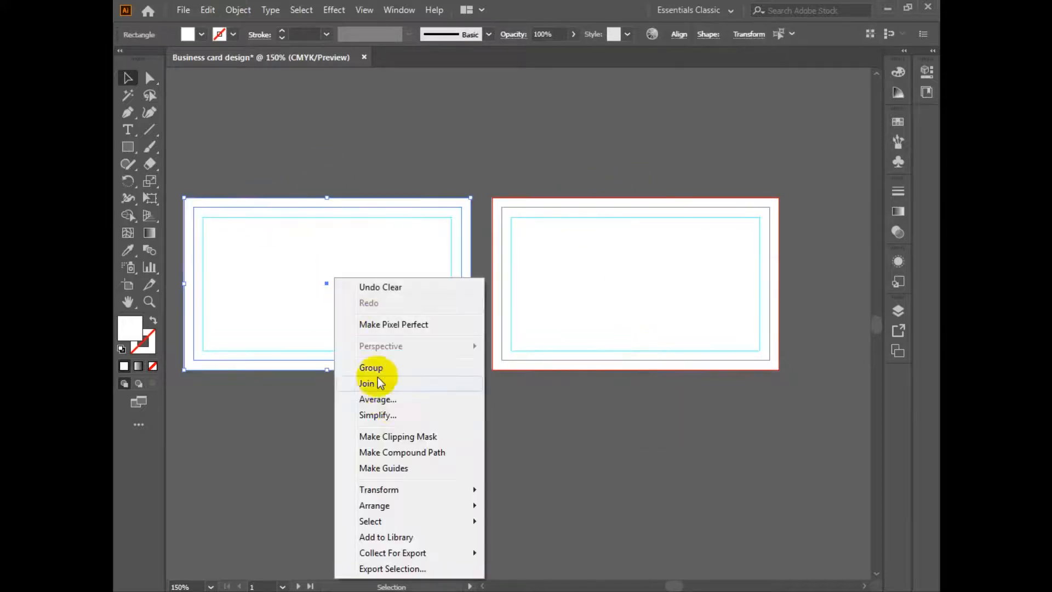
pyautogui.click(233, 10)
pyautogui.moveTo(259, 111)
pyautogui.click(512, 113)
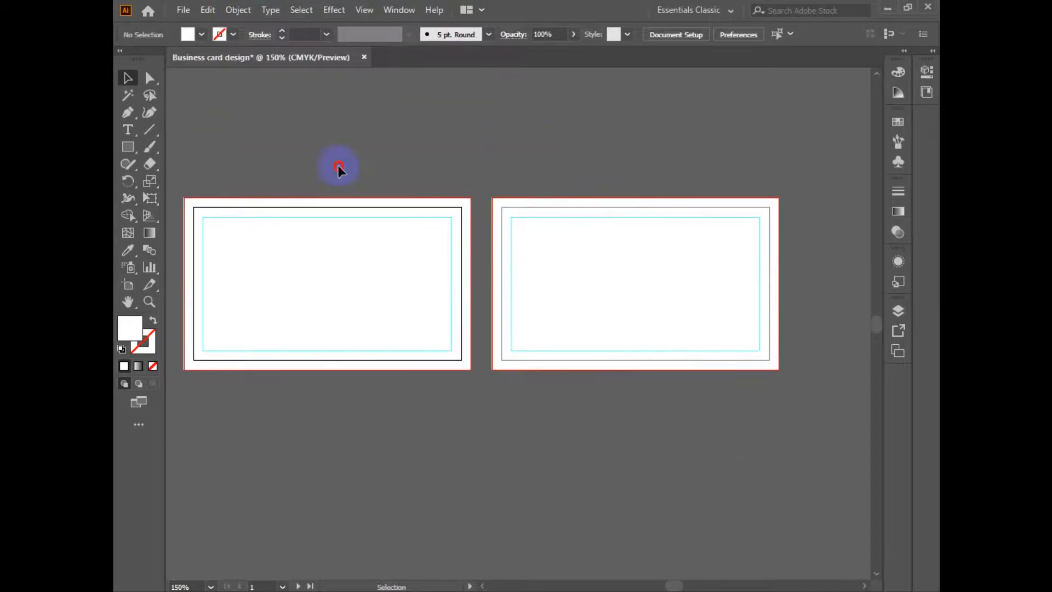
pyautogui.moveTo(336, 300); pyautogui.dragTo(340, 246)
pyautogui.moveTo(340, 169); pyautogui.dragTo(375, 380)
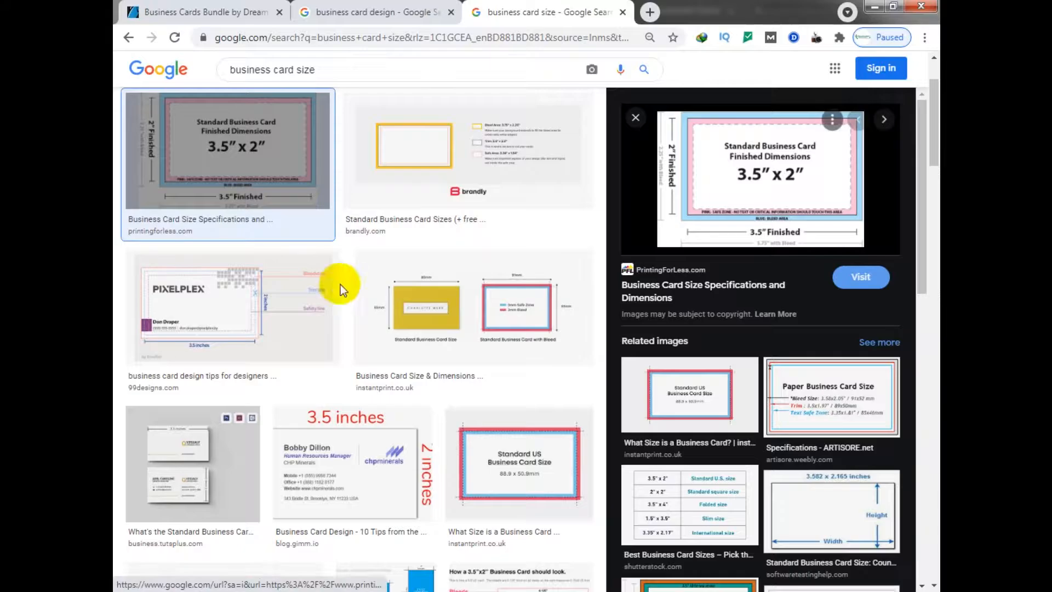
# Switch to the browser and look through the image results for "business card design" for a reference
pyautogui.scroll(2, 340, 281)
pyautogui.click(373, 12)
pyautogui.scroll(10, 551, 296)
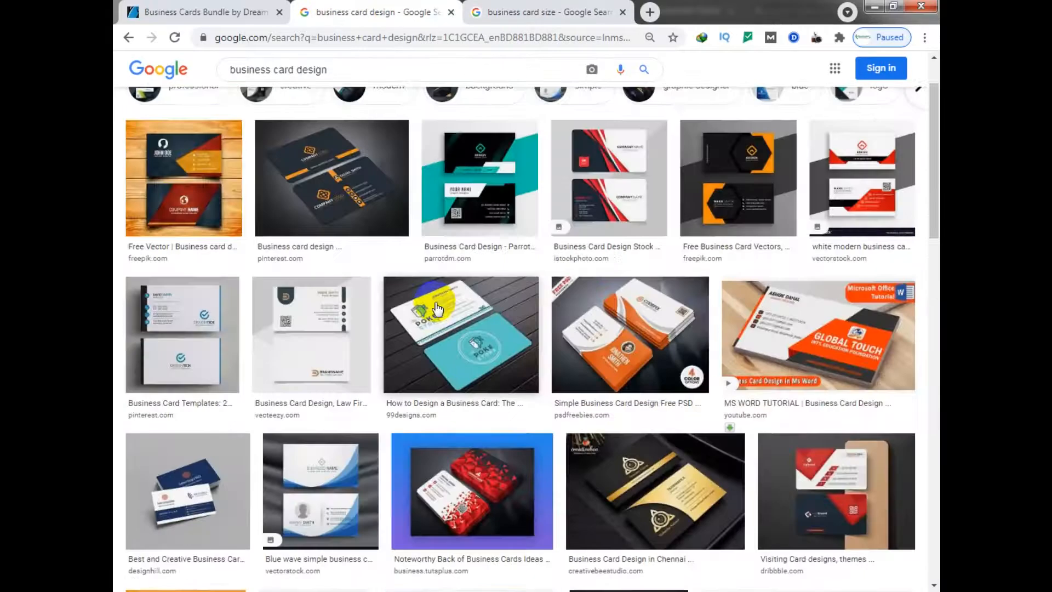
pyautogui.scroll(-3, 469, 312)
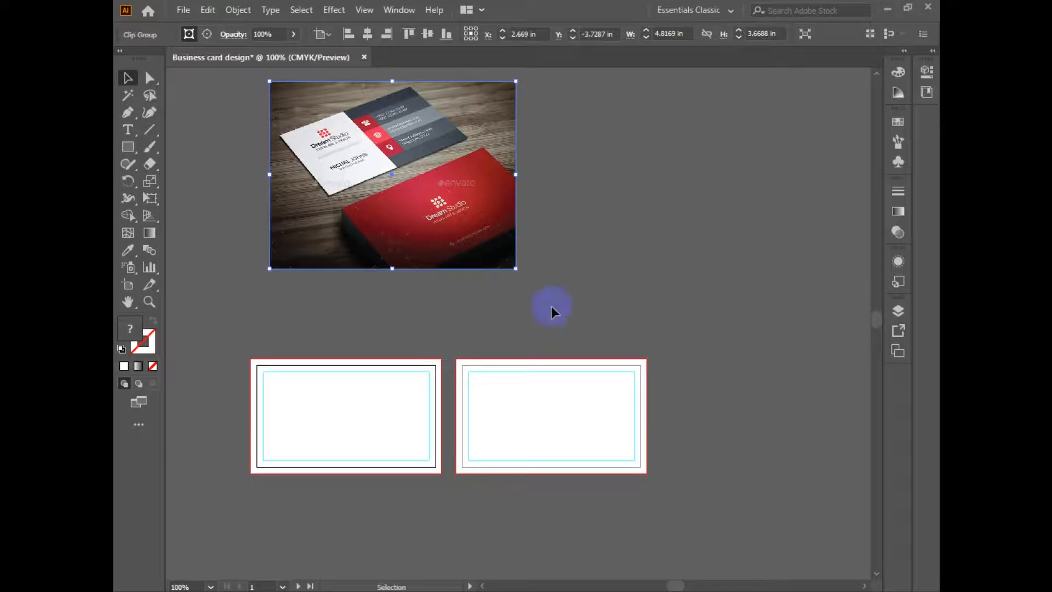
# In Illustrator, move the business card mockup image to just above the two artboards as a reference and clear the selection
pyautogui.scroll(1, 551, 305)
pyautogui.moveTo(461, 235); pyautogui.dragTo(462, 259)
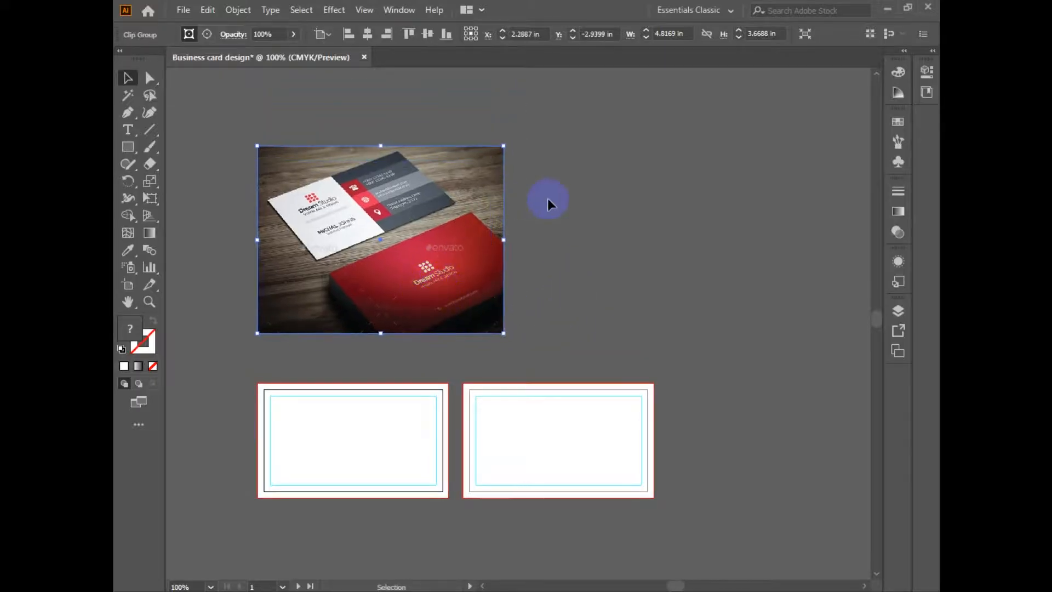
pyautogui.click(370, 200)
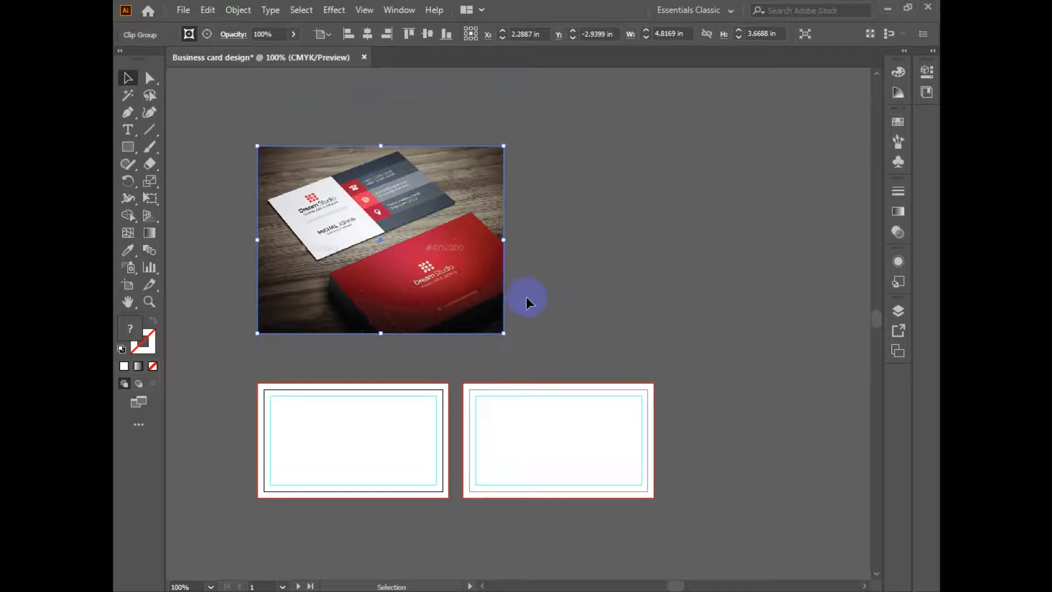
pyautogui.moveTo(457, 277); pyautogui.dragTo(441, 280)
pyautogui.click(554, 321)
pyautogui.moveTo(554, 322); pyautogui.dragTo(563, 318)
pyautogui.moveTo(333, 358); pyautogui.dragTo(362, 492)
pyautogui.moveTo(594, 343); pyautogui.dragTo(585, 508)
pyautogui.moveTo(491, 321); pyautogui.dragTo(493, 315)
pyautogui.moveTo(429, 318); pyautogui.dragTo(434, 305)
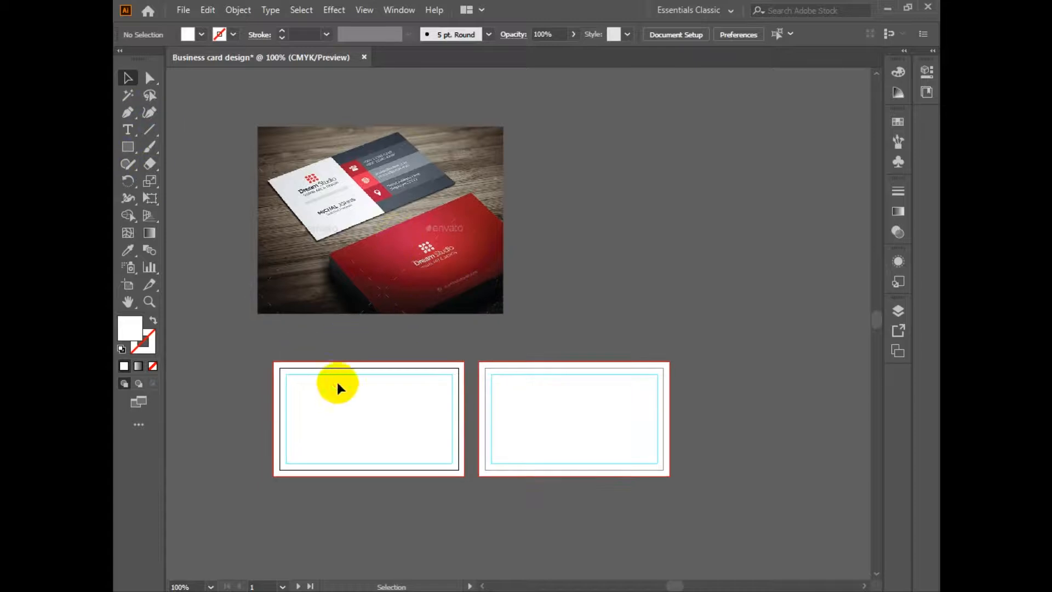
# Create a 3.5 x 2 in rectangle with the Rectangle tool near the first artboard
pyautogui.click(123, 156)
pyautogui.click(368, 453)
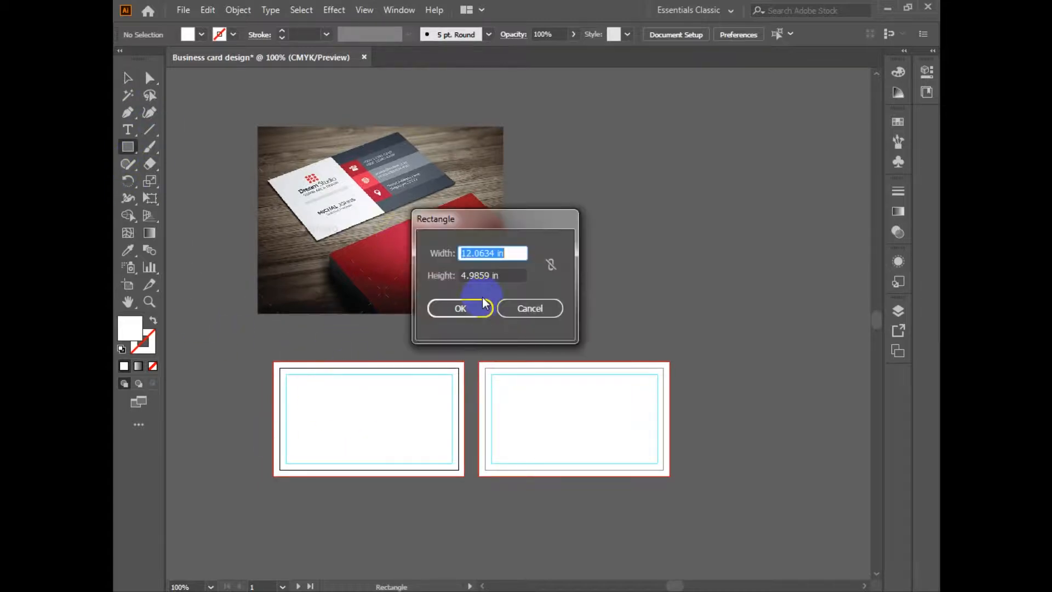
pyautogui.press('Tab')
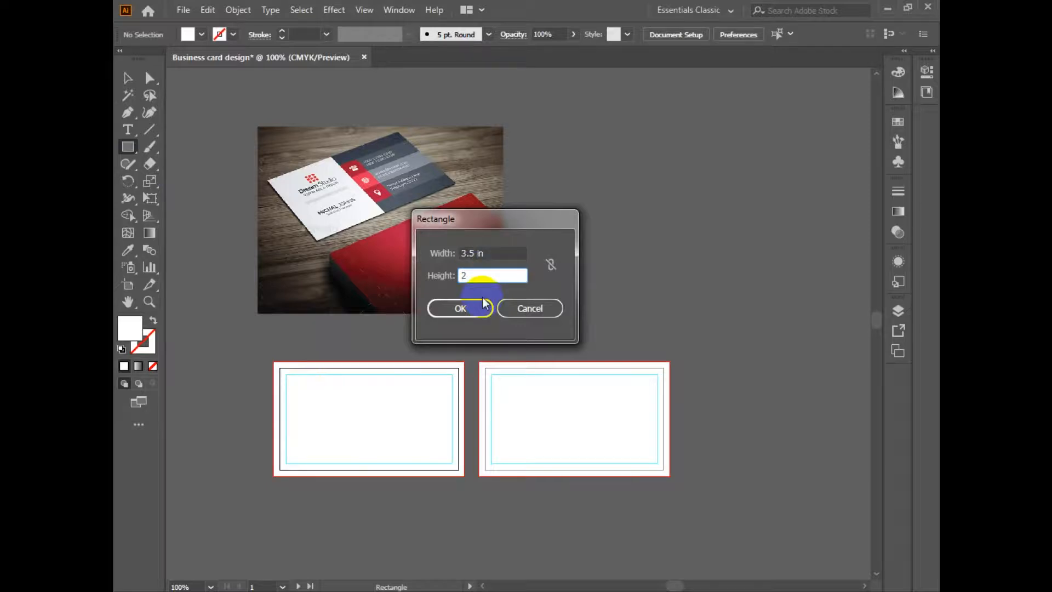
pyautogui.click(485, 301)
pyautogui.press('v')
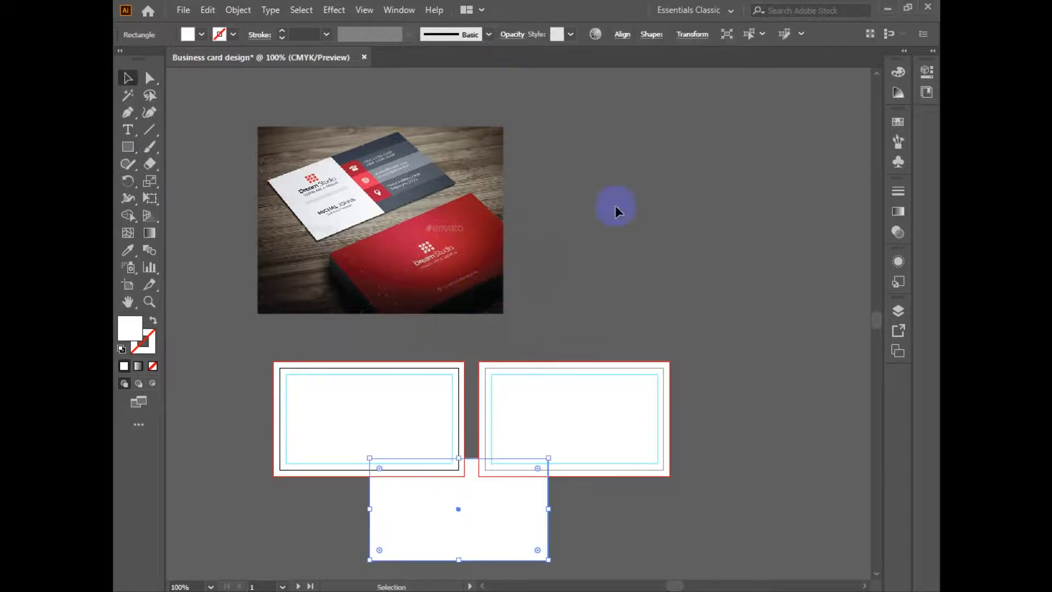
# Centre the new rectangle horizontally and vertically on the first artboard
pyautogui.click(622, 34)
pyautogui.click(499, 83)
pyautogui.click(590, 75)
# Fill the centred rectangle with red sampled from the red card in the mockup image and clear the selection
pyautogui.click(447, 368)
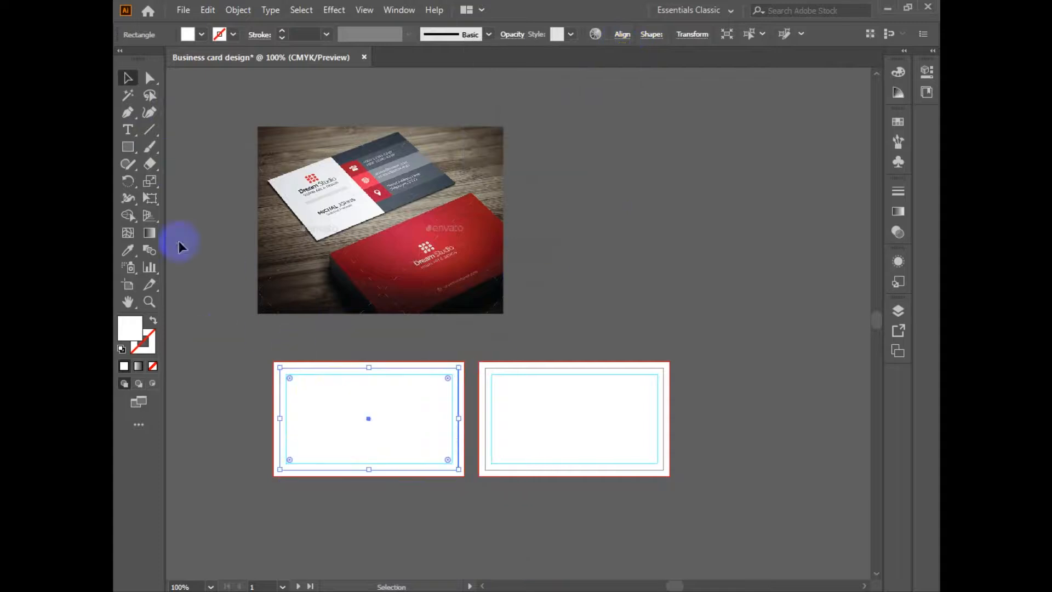
pyautogui.click(128, 247)
pyautogui.click(387, 244)
pyautogui.click(127, 78)
pyautogui.click(698, 281)
pyautogui.keyDown('ctrl'); pyautogui.click(579, 351); pyautogui.keyUp('ctrl')
pyautogui.moveTo(181, 355); pyautogui.dragTo(493, 313)
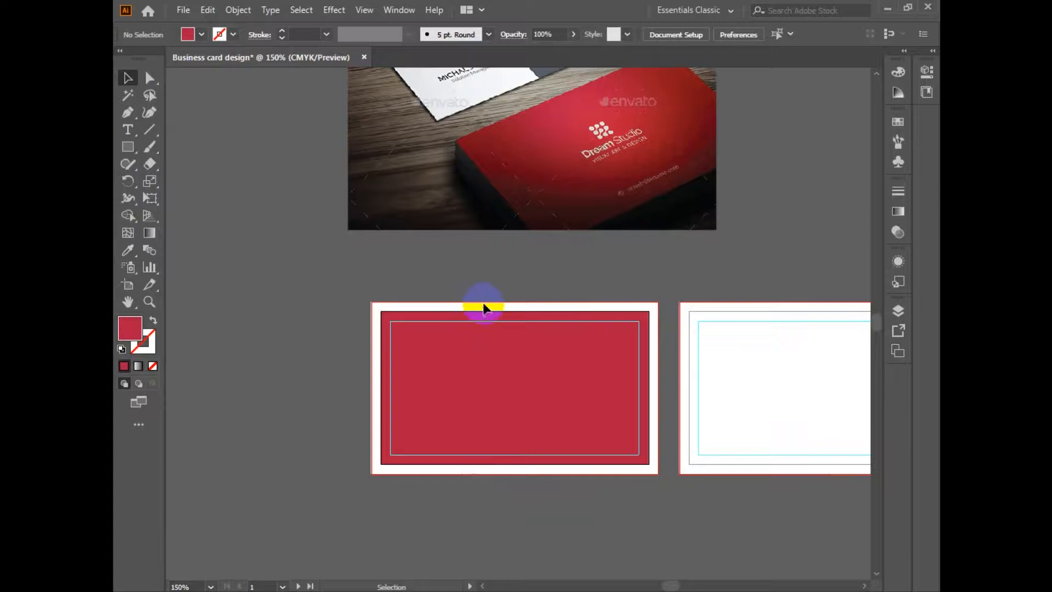
# Unlock the artwork and fill the first artboard's bleed rectangle with the same red, sampled from the inner rectangle
pyautogui.hotkey('ctrl', 'alt')
pyautogui.keyDown('ctrl'); pyautogui.keyDown('alt'); pyautogui.click(482, 305); pyautogui.keyUp('alt'); pyautogui.keyUp('ctrl')
pyautogui.click(478, 280)
pyautogui.click(517, 359)
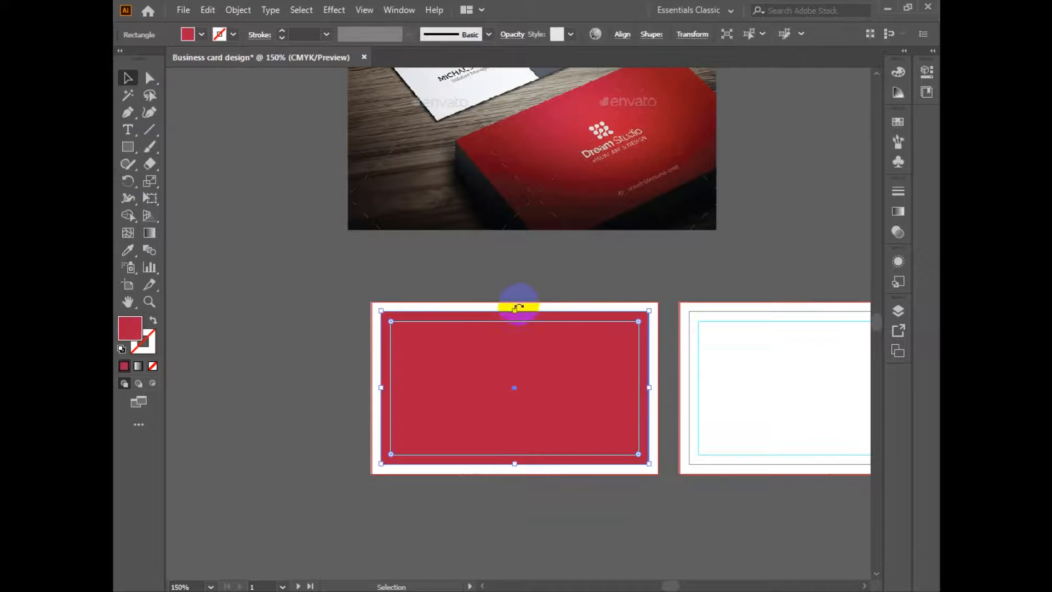
pyautogui.click(531, 302)
pyautogui.press('i')
pyautogui.click(535, 376)
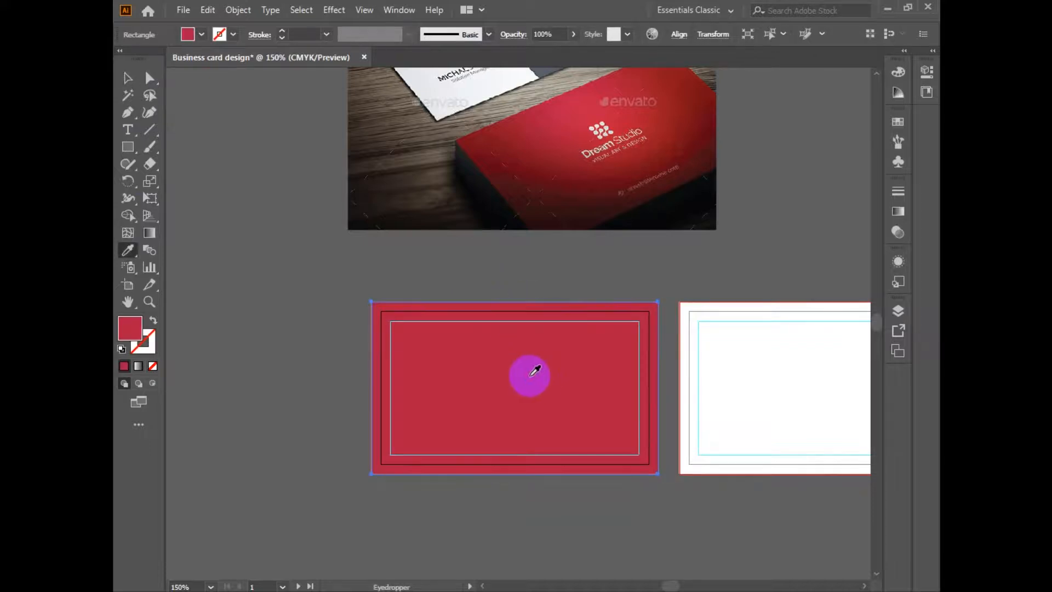
# Delete the inner red rectangle and lock the rest of the first artboard's background artwork
pyautogui.press('v')
pyautogui.click(297, 311)
pyautogui.click(463, 370)
pyautogui.moveTo(331, 280); pyautogui.dragTo(491, 504)
pyautogui.rightClick(435, 388)
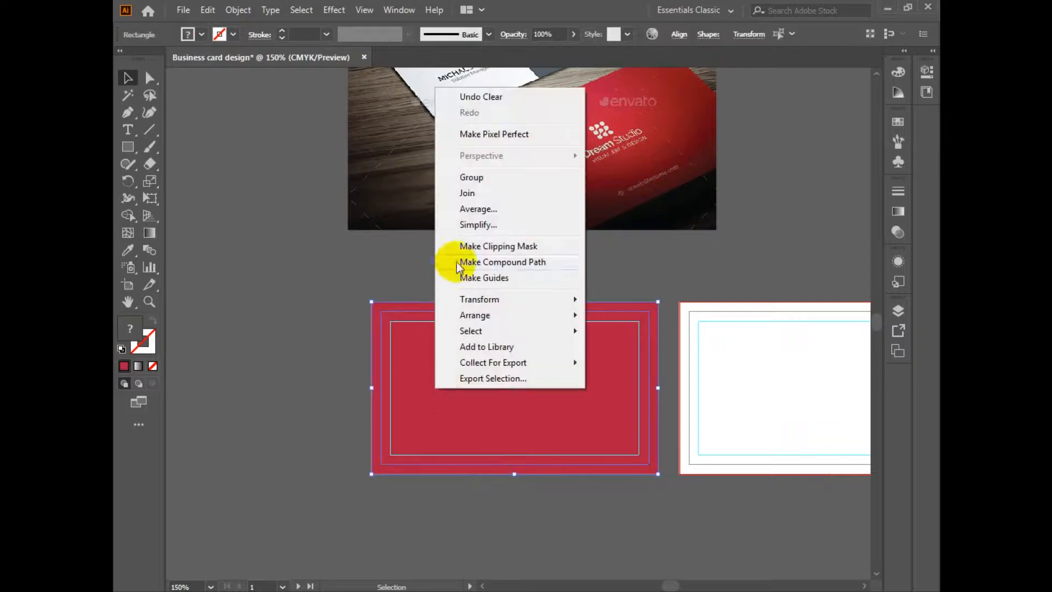
pyautogui.click(238, 10)
pyautogui.moveTo(362, 111)
pyautogui.click(455, 110)
# Add a point text reading "COMPNAY NAME" below the first artboard
pyautogui.moveTo(463, 291); pyautogui.dragTo(511, 223)
pyautogui.press('t')
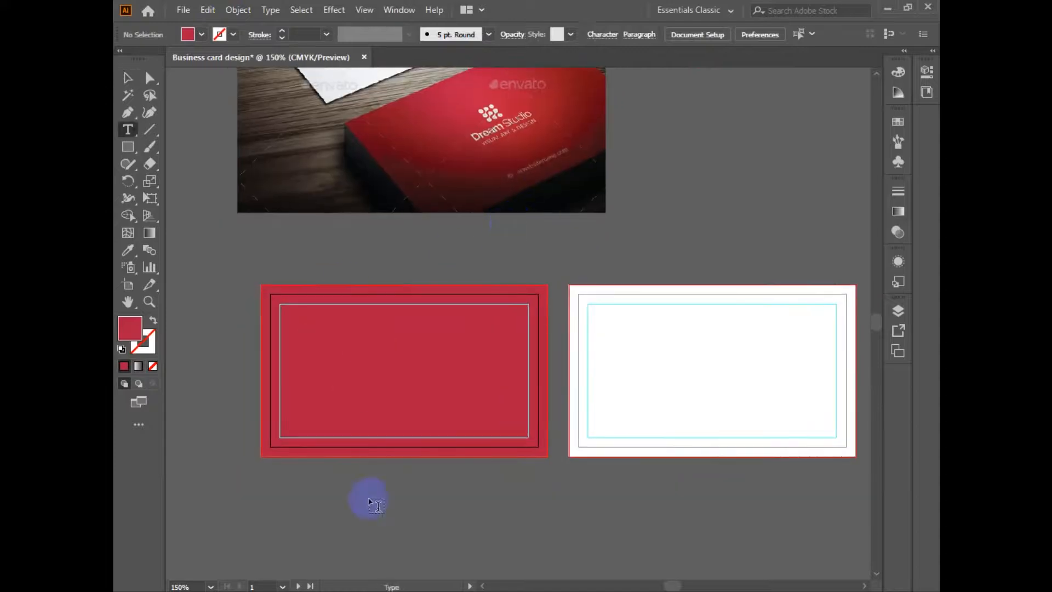
pyautogui.click(328, 481)
pyautogui.write('compn')
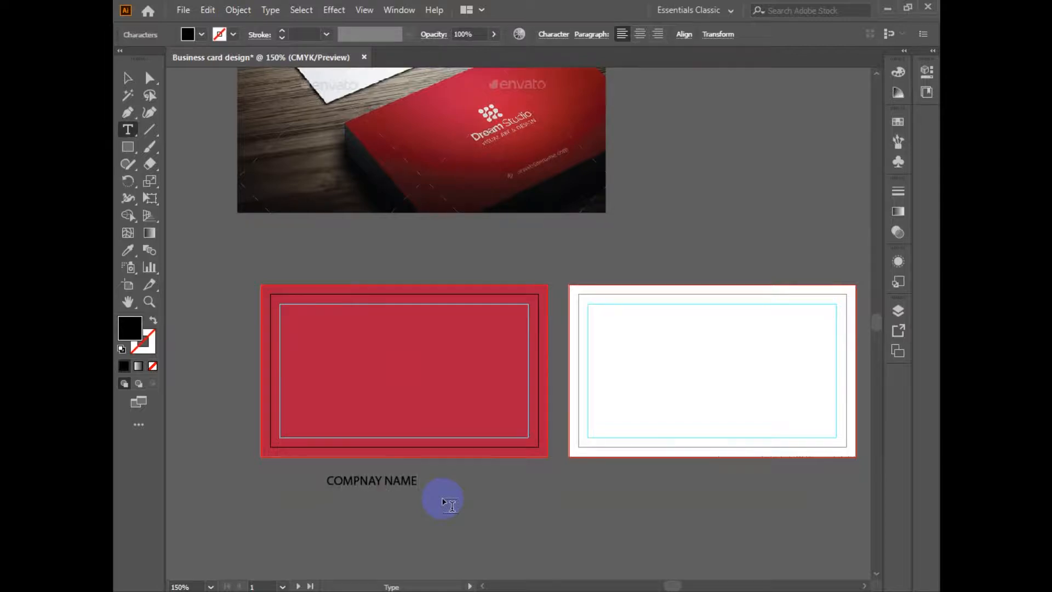
pyautogui.press('Escape')
# Set the company name's font to OPTIFutura-ExtraBlackCond and move the text onto the middle of the red card
pyautogui.hotkey('ctrl', 't')
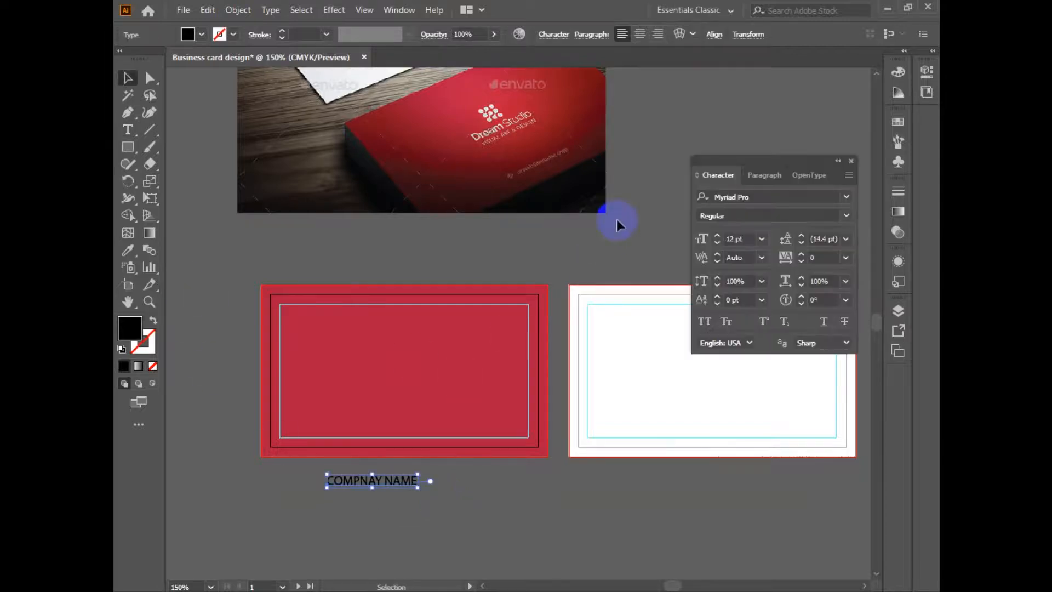
pyautogui.click(847, 197)
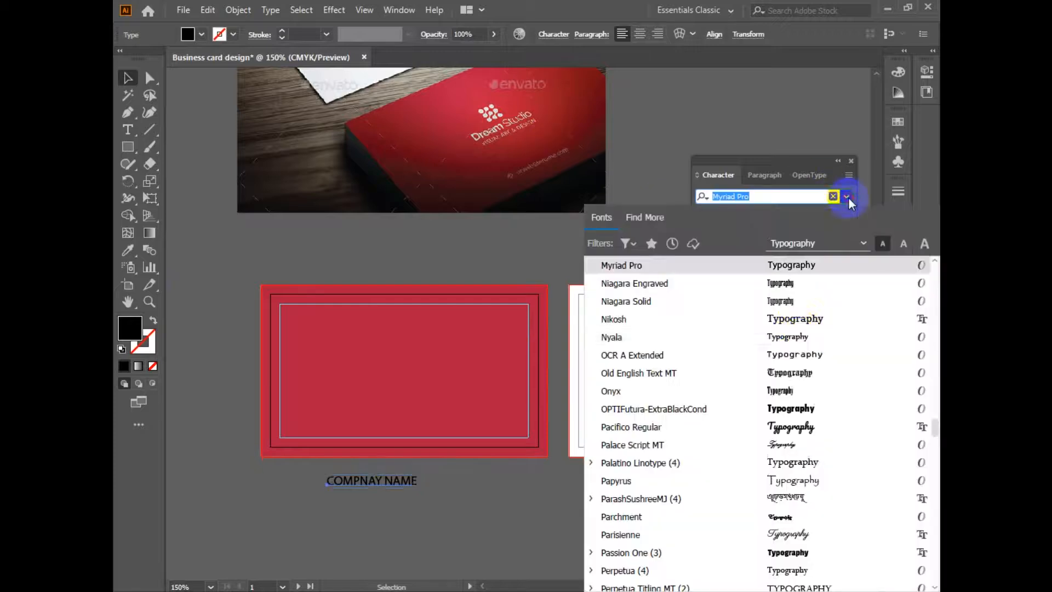
pyautogui.click(802, 416)
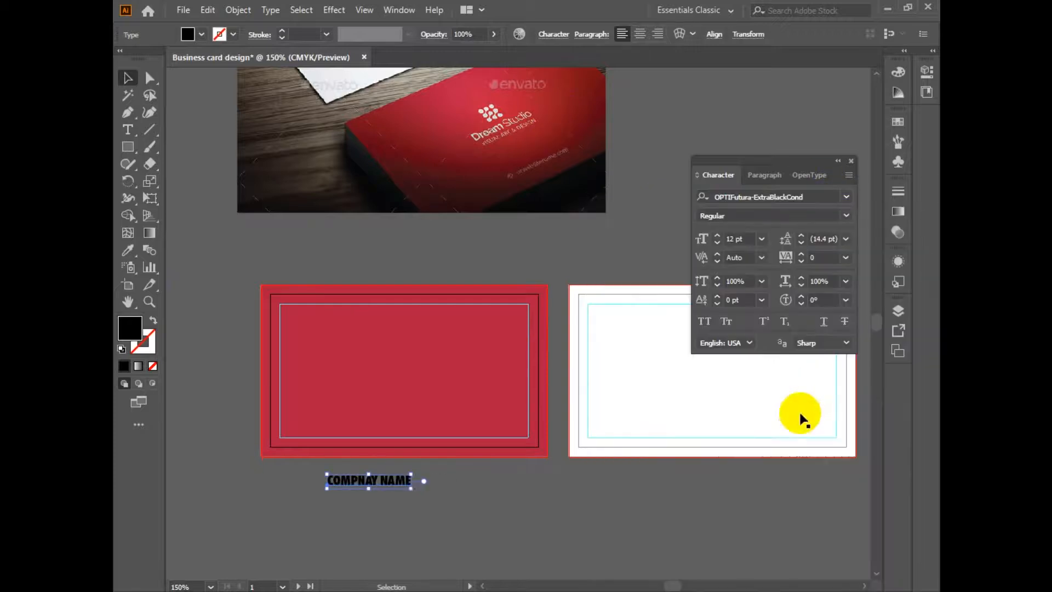
pyautogui.moveTo(412, 485); pyautogui.dragTo(389, 375)
pyautogui.hotkey('ctrl', 'z')
pyautogui.press('space')
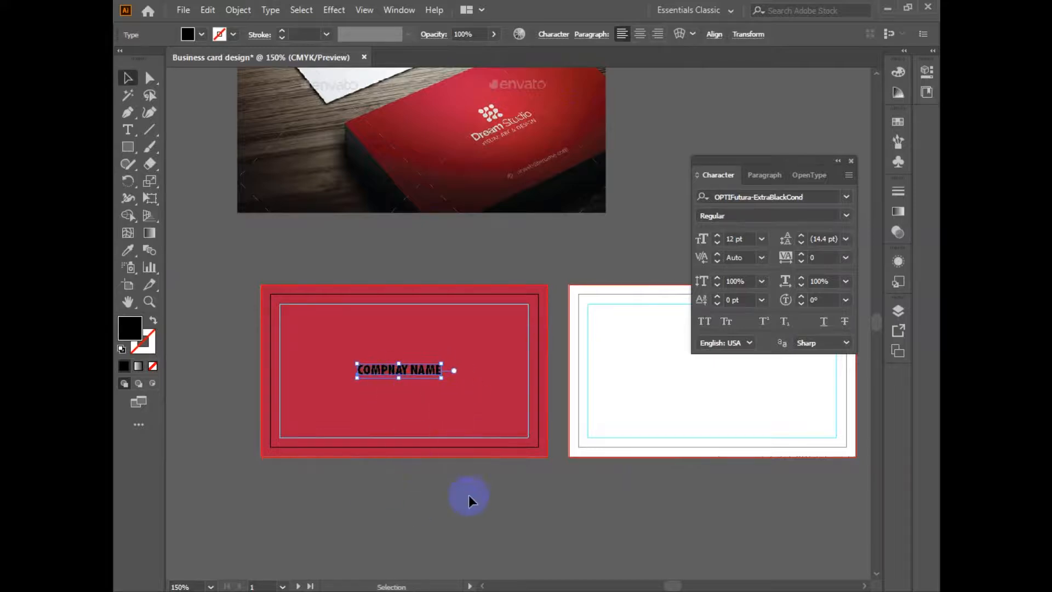
# Delete the stray text below the card and add a "TAG LINE HERE" text under the company name
pyautogui.click(342, 486)
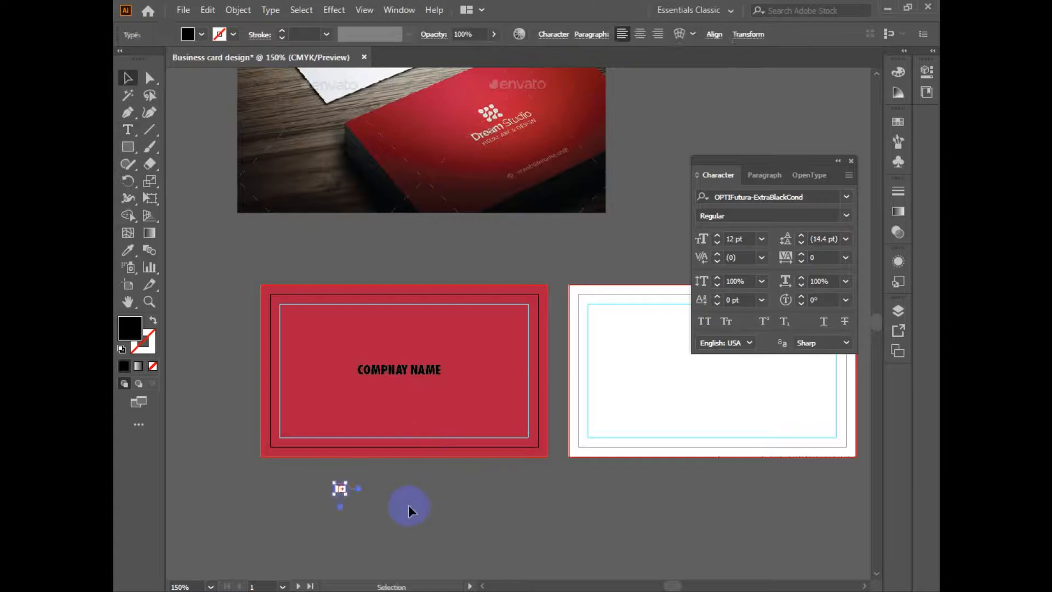
pyautogui.press('Delete')
pyautogui.press('t')
pyautogui.click(405, 508)
pyautogui.write('TA')
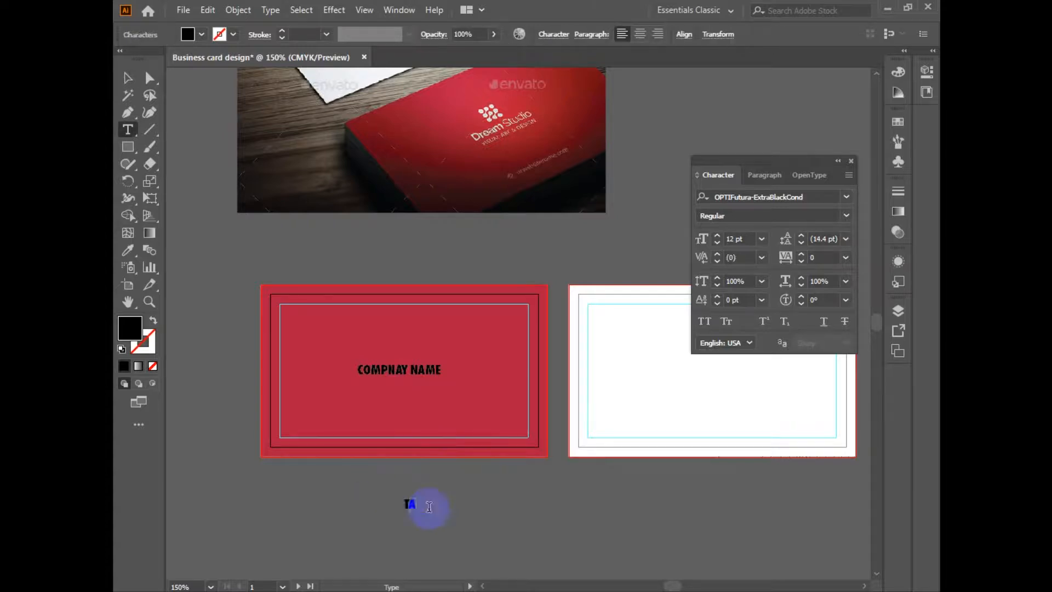
pyautogui.write('G LINE')
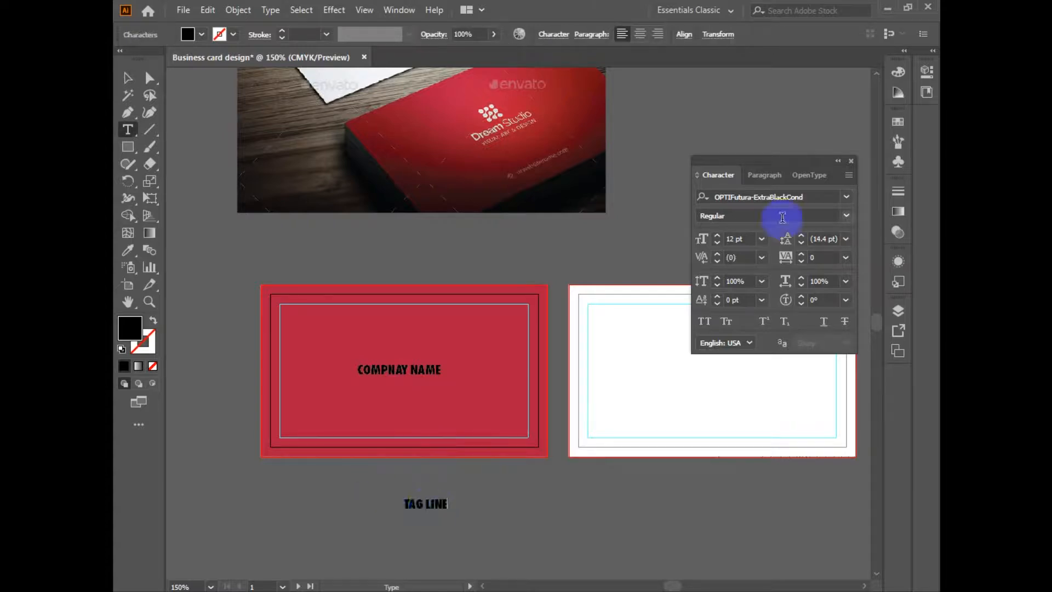
pyautogui.write(' HERE')
pyautogui.press('Escape')
pyautogui.moveTo(449, 506); pyautogui.dragTo(328, 496)
# Set the tag line's font to Lato Regular and move it close beneath the company name
pyautogui.hotkey('ctrl', '=')
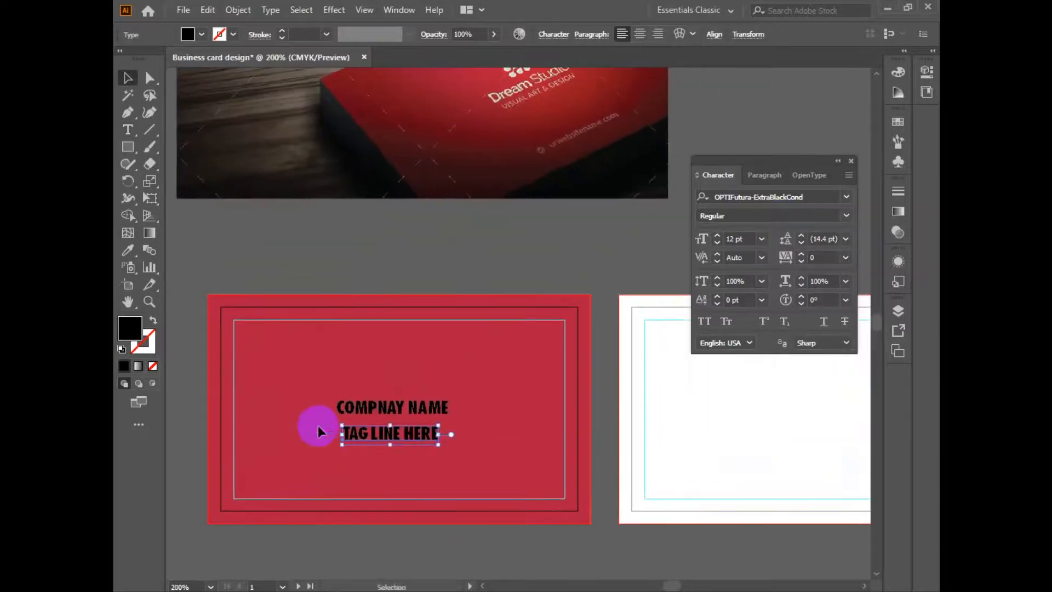
pyautogui.moveTo(411, 229); pyautogui.dragTo(365, 316)
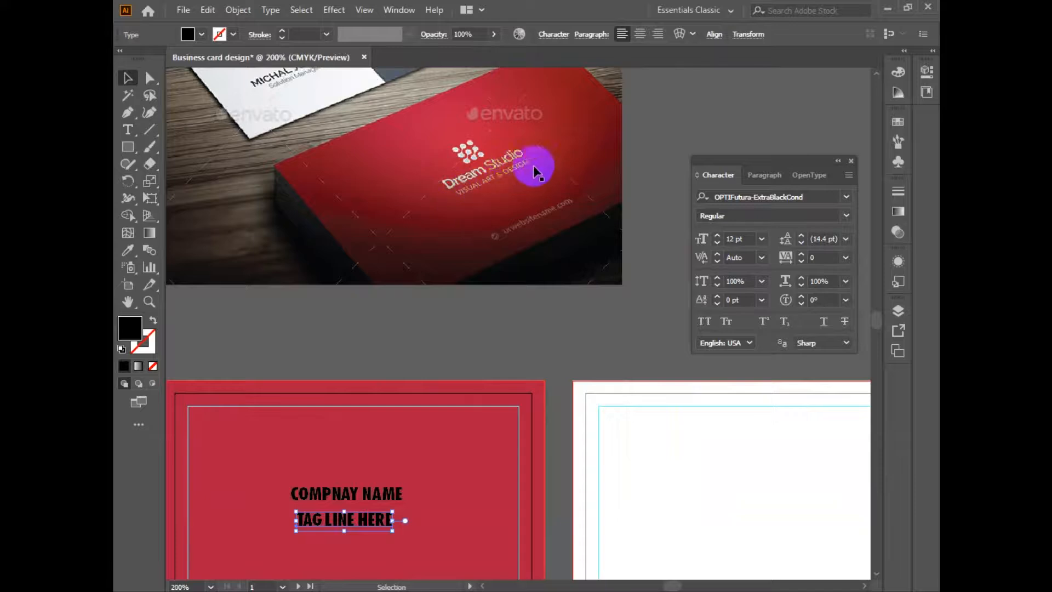
pyautogui.scroll(-1, 456, 340)
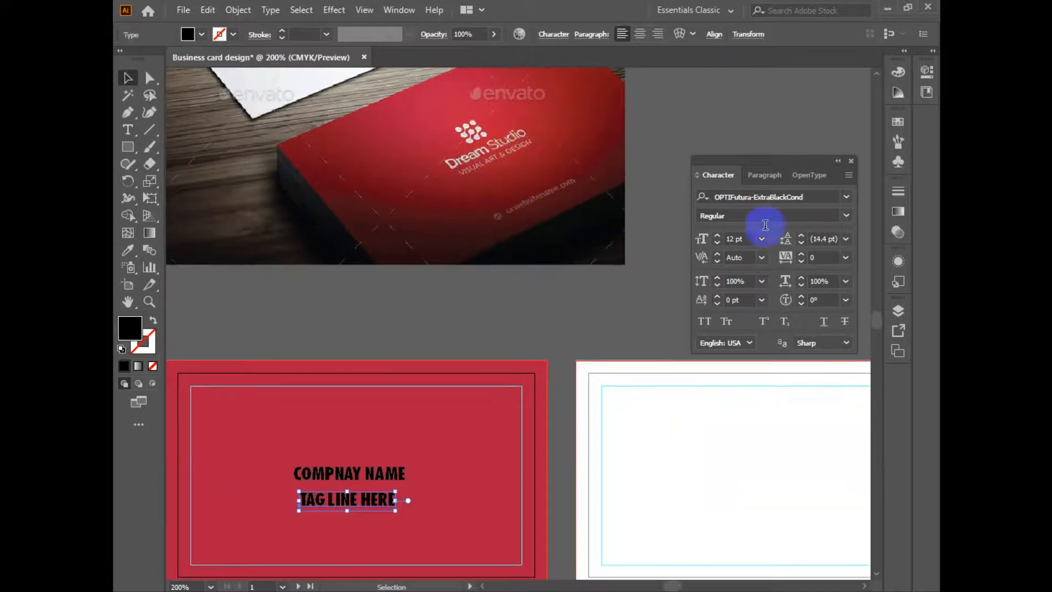
pyautogui.click(832, 196)
pyautogui.write('uA')
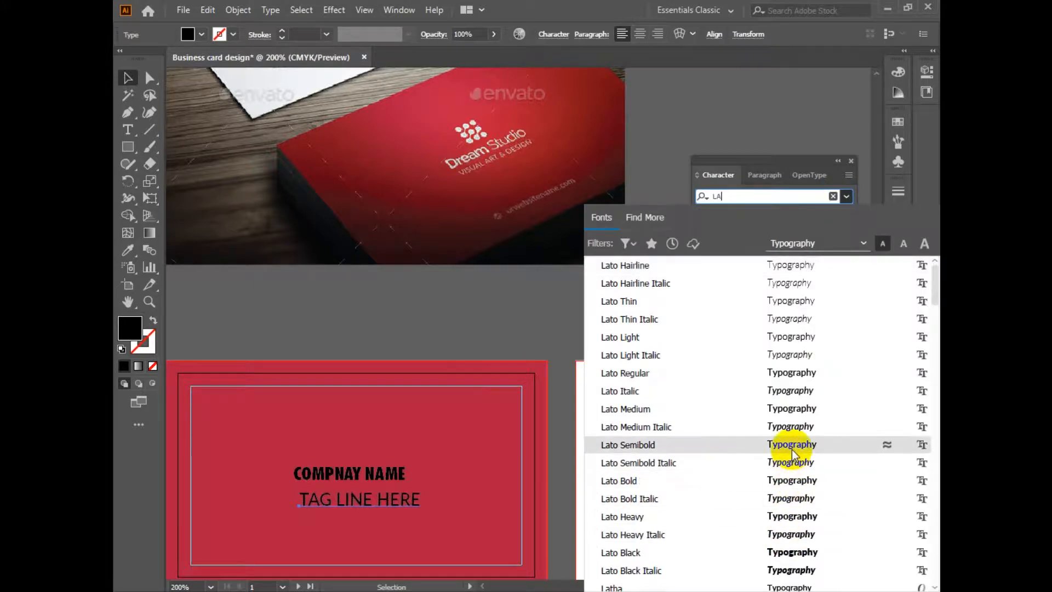
pyautogui.click(795, 373)
pyautogui.moveTo(533, 501); pyautogui.dragTo(569, 488)
pyautogui.click(359, 459)
pyautogui.moveTo(424, 487); pyautogui.dragTo(416, 477)
# Set the company name's font size to 16 pt
pyautogui.click(413, 460)
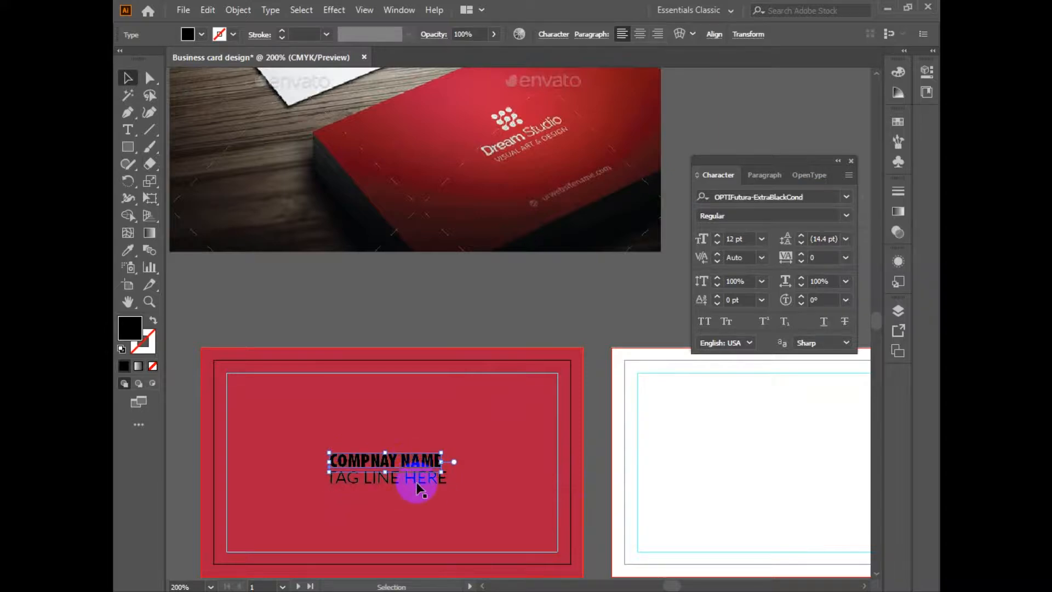
pyautogui.click(734, 239)
pyautogui.press('BackSpace')
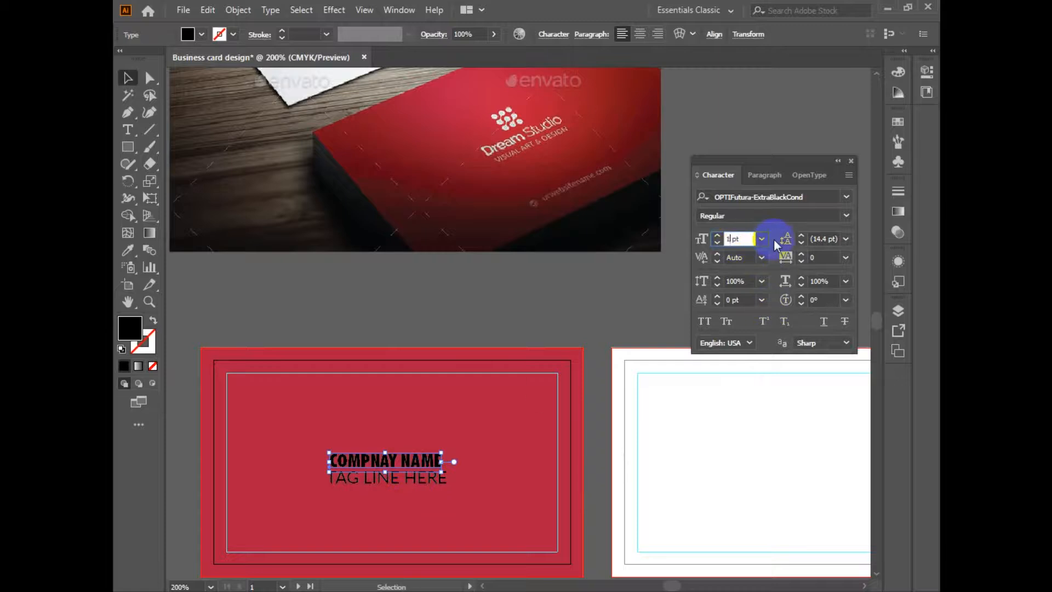
pyautogui.write('6')
pyautogui.press('Return')
# Reposition the tag line under the enlarged company name and set its font size to 7 pt
pyautogui.moveTo(422, 476); pyautogui.dragTo(441, 485)
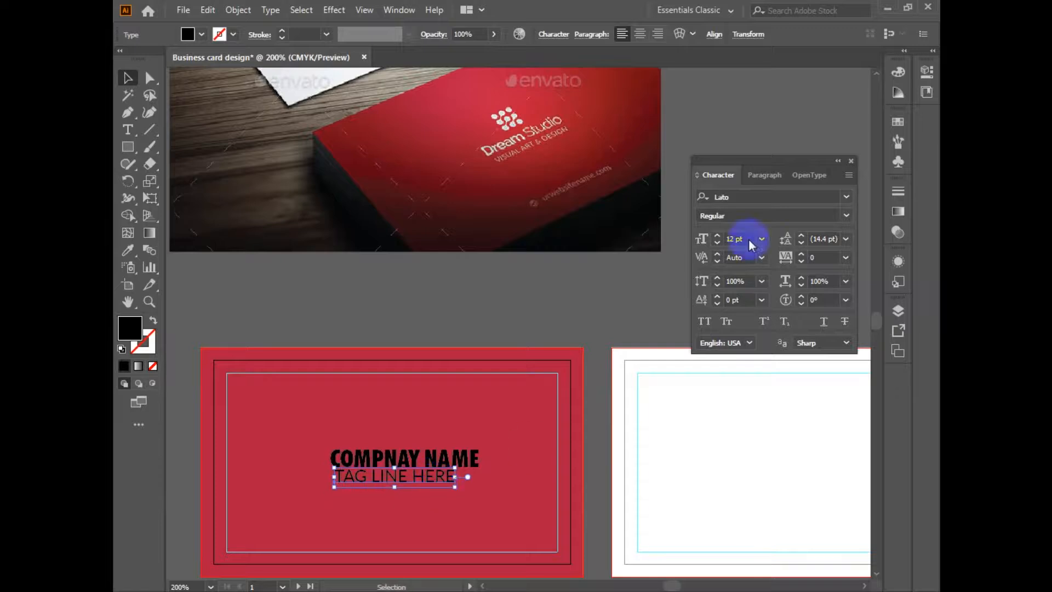
pyautogui.click(730, 239)
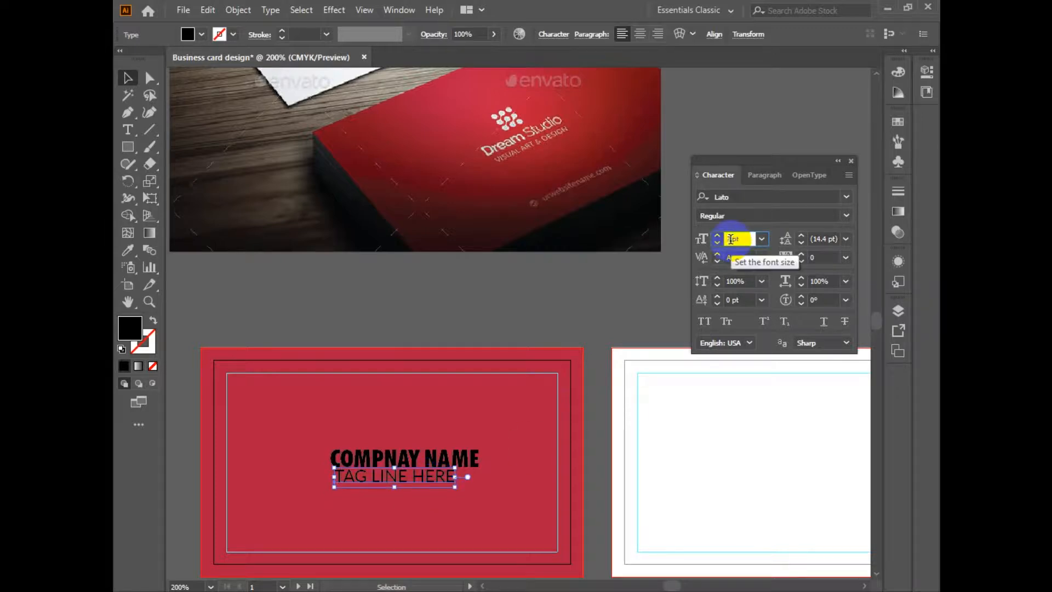
pyautogui.write('7')
pyautogui.press('Return')
# Fill both the company name and the tag line with white (ffffff) and clear the selection
pyautogui.keyDown('shift'); pyautogui.click(402, 465); pyautogui.keyUp('shift')
pyautogui.doubleClick(130, 328)
pyautogui.moveTo(530, 293); pyautogui.dragTo(467, 178)
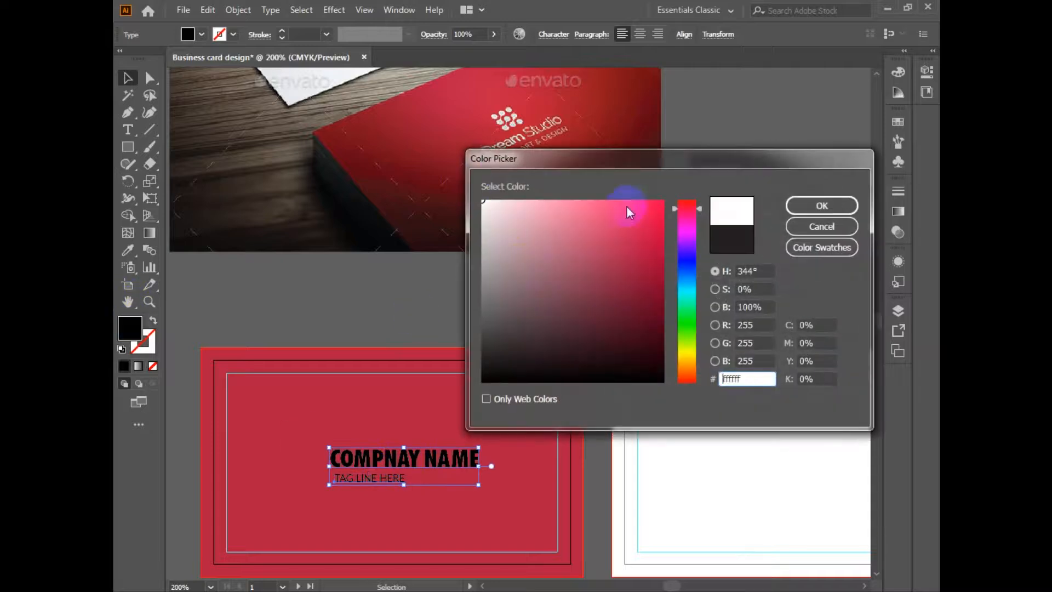
pyautogui.press('Return')
pyautogui.click(378, 325)
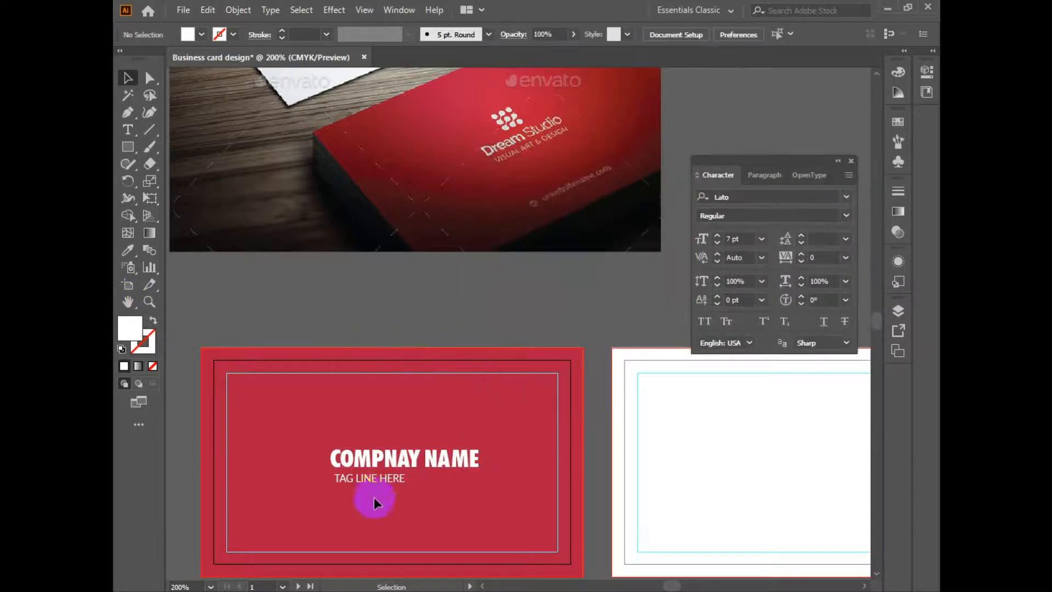
# Centre the company name and the tag line horizontally on the red artboard
pyautogui.click(384, 482)
pyautogui.keyDown('shift'); pyautogui.click(427, 465); pyautogui.keyUp('shift')
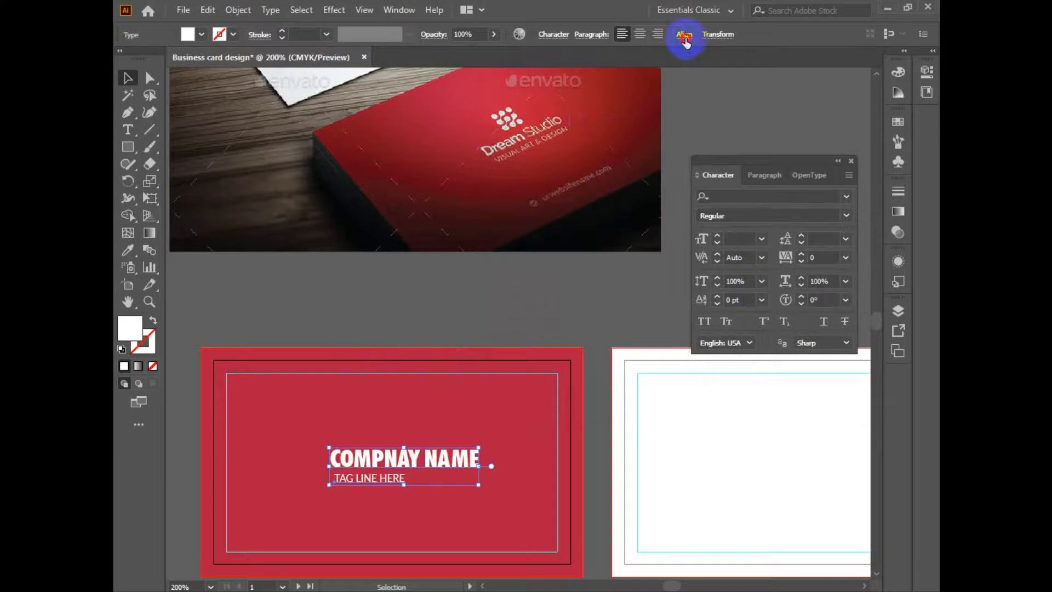
pyautogui.click(685, 44)
pyautogui.click(567, 76)
pyautogui.click(507, 308)
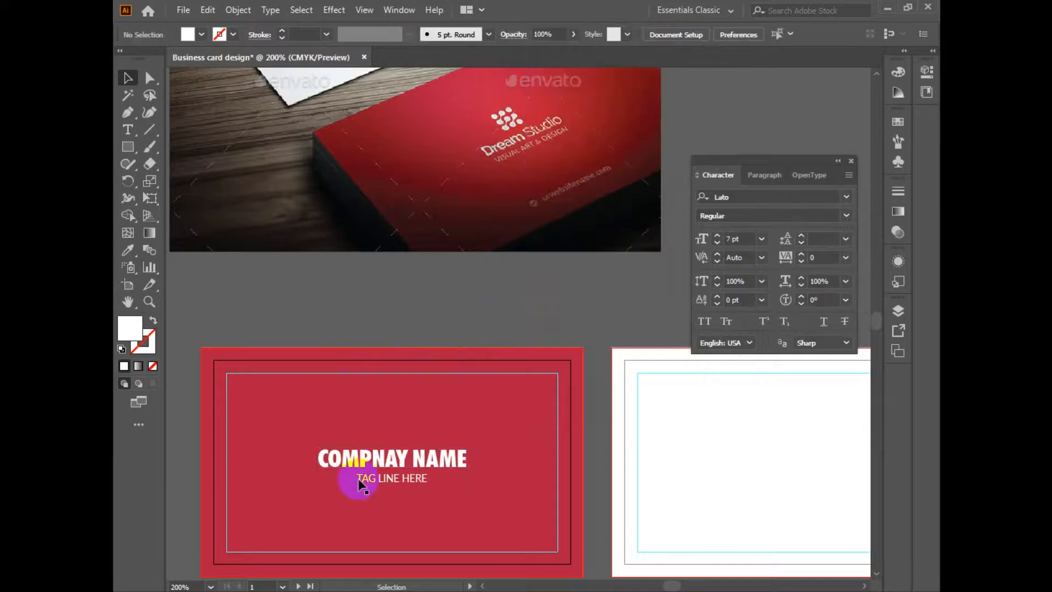
# Set the tag line's character tracking to 150
pyautogui.click(416, 482)
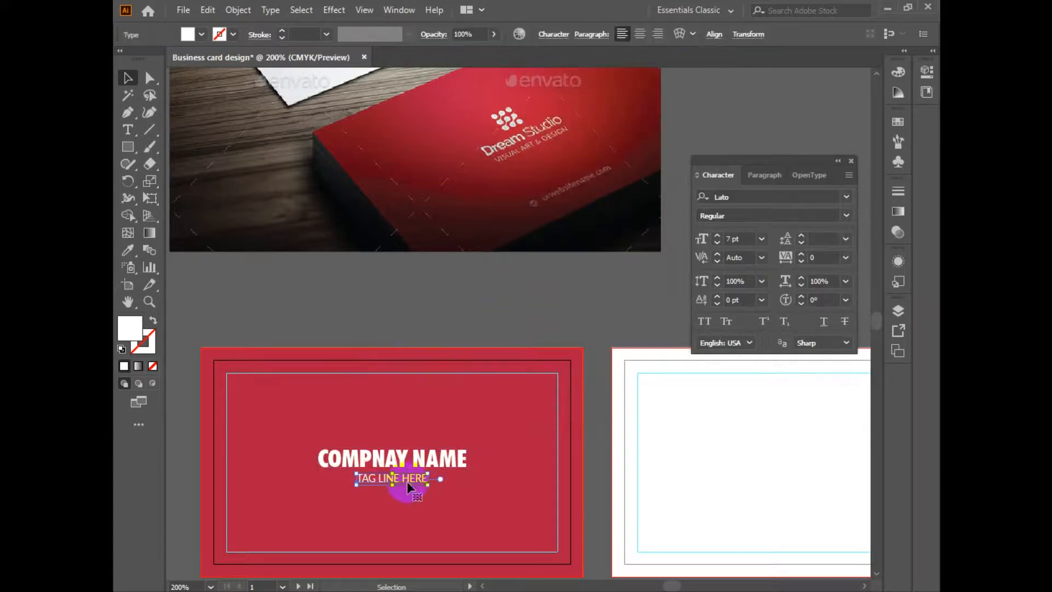
pyautogui.click(814, 257)
pyautogui.press('Return')
# Centre the company name and widened tag line horizontally again and move both slightly lower on the card
pyautogui.moveTo(451, 425); pyautogui.dragTo(404, 530)
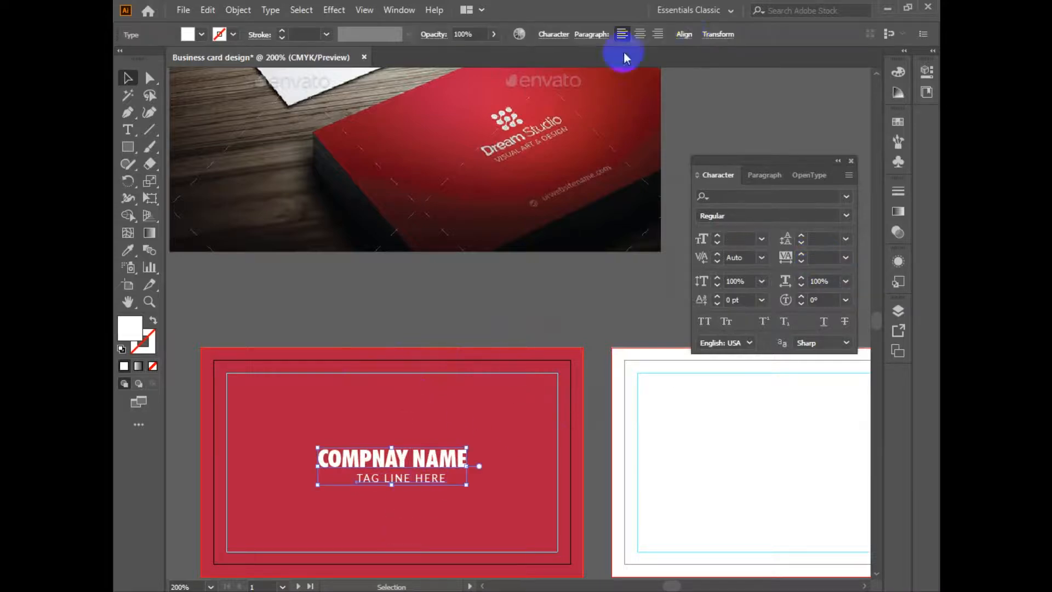
pyautogui.click(684, 34)
pyautogui.click(564, 76)
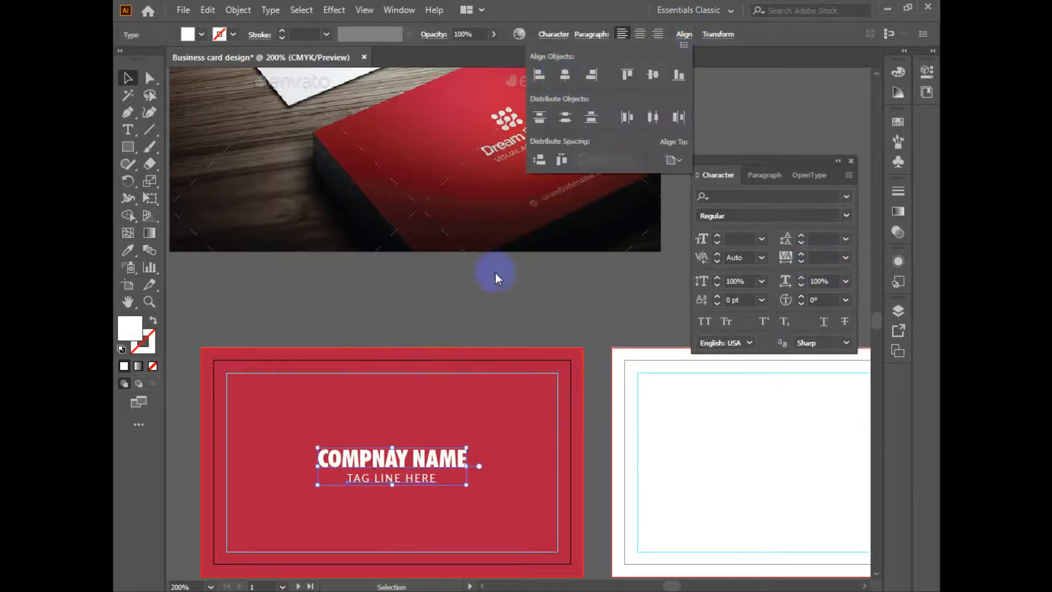
pyautogui.click(439, 287)
pyautogui.moveTo(423, 446); pyautogui.dragTo(423, 463)
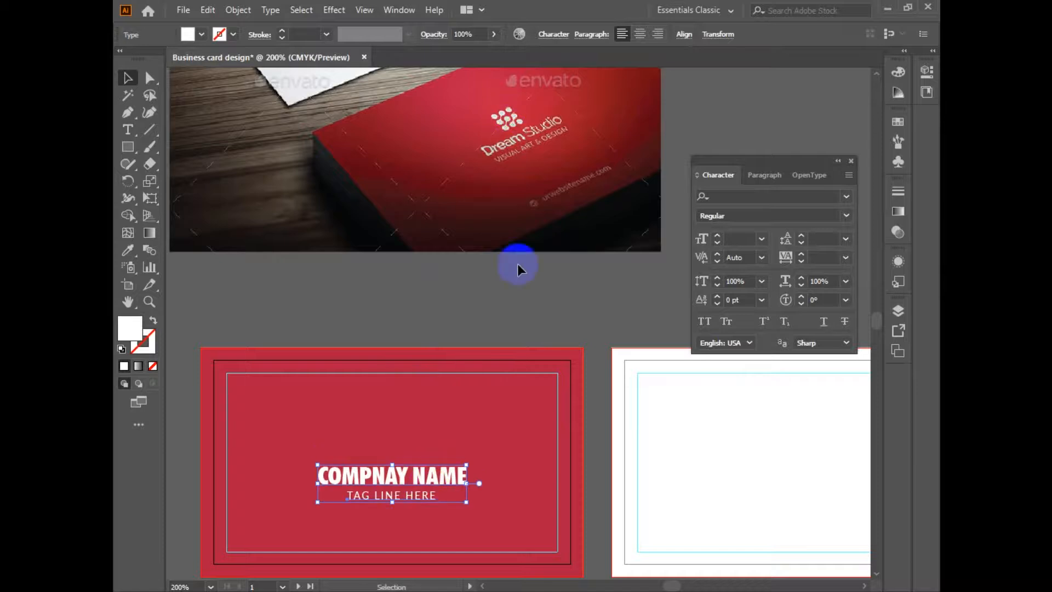
pyautogui.click(522, 305)
# Draw a white-filled hexagon above the red card with the Polygon tool and rotate it so a corner points up
pyautogui.scroll(-2, 522, 305)
pyautogui.click(126, 150)
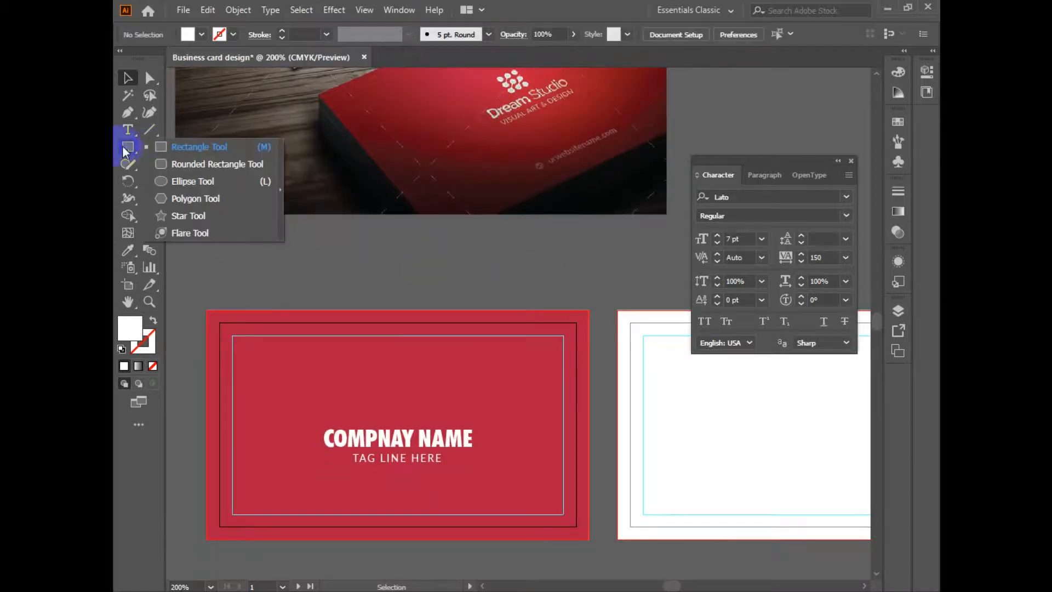
pyautogui.click(184, 199)
pyautogui.click(378, 270)
pyautogui.moveTo(401, 300); pyautogui.dragTo(402, 301)
pyautogui.press('v')
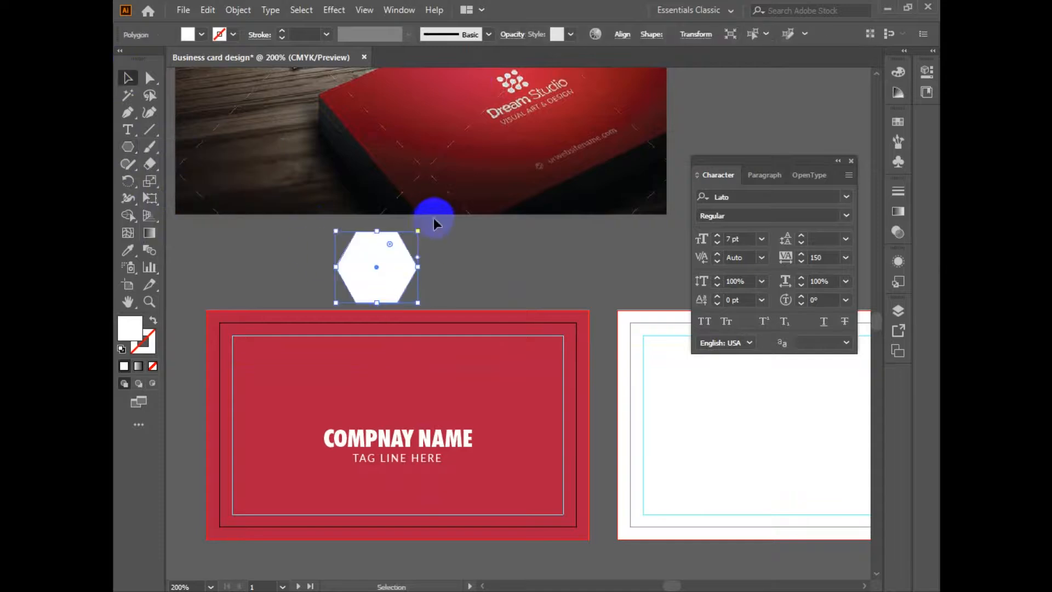
pyautogui.press('a')
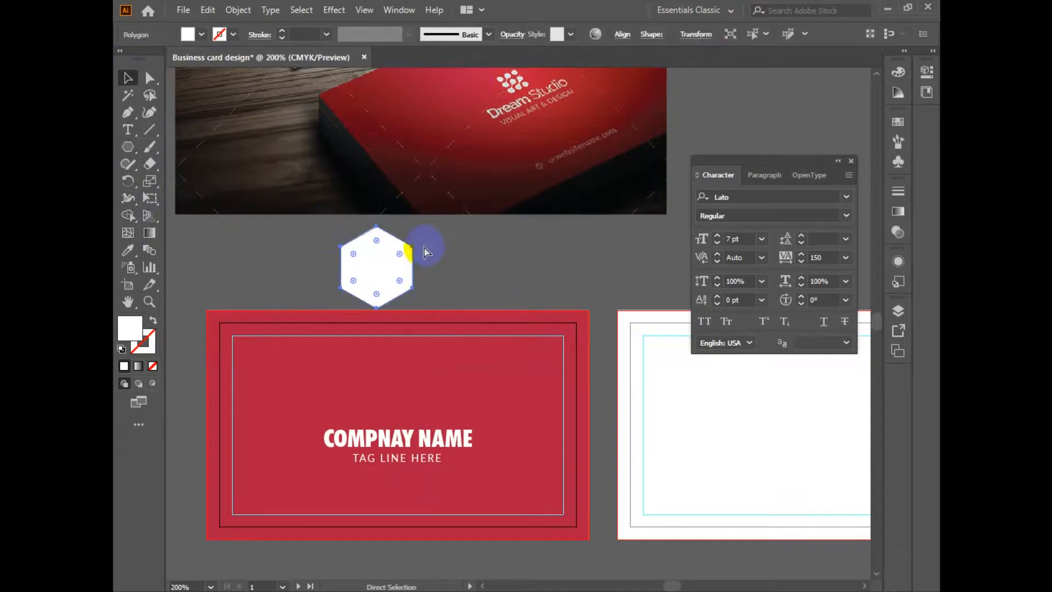
pyautogui.press('v')
# Make a slightly larger concentric copy of the hexagon with a white outline and no fill
pyautogui.moveTo(413, 228); pyautogui.dragTo(419, 218)
pyautogui.click(141, 328)
pyautogui.click(153, 321)
# Group the filled hexagon with its outline and scale the group down proportionally
pyautogui.moveTo(313, 243)
pyautogui.mouseDown()
pyautogui.moveTo(326, 263)
pyautogui.moveTo(383, 274)
pyautogui.mouseUp()
pyautogui.press('a')
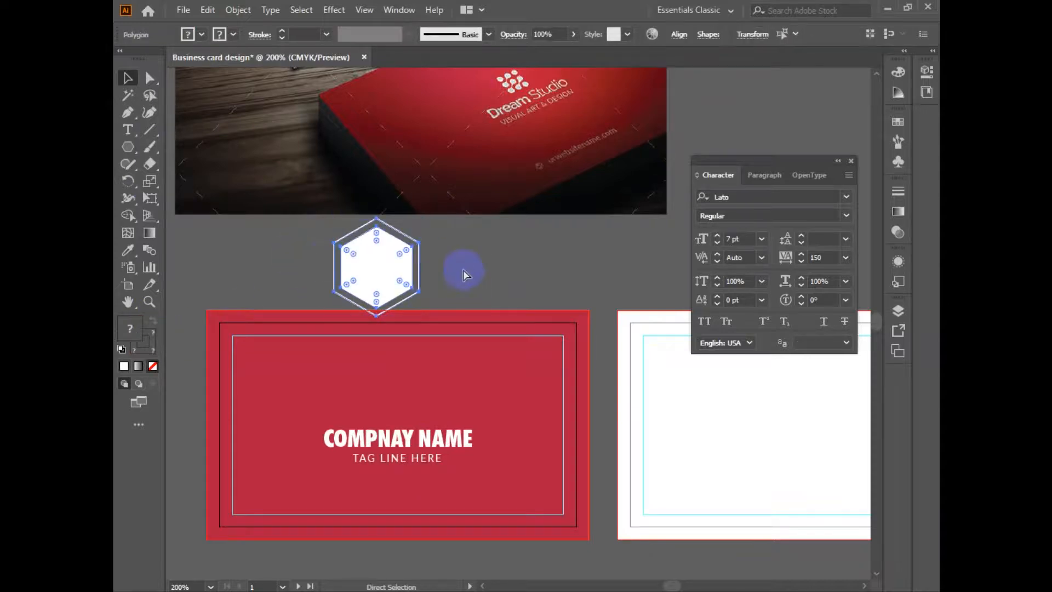
pyautogui.press('v')
pyautogui.click(403, 258)
pyautogui.moveTo(420, 222); pyautogui.dragTo(369, 262)
pyautogui.hotkey('ctrl', 'g')
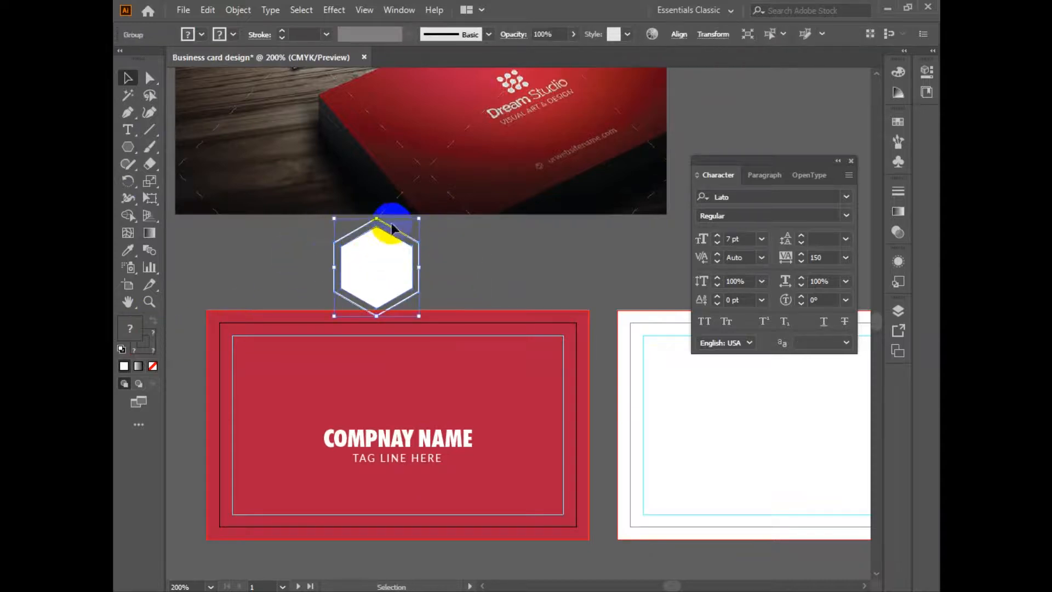
pyautogui.moveTo(420, 218); pyautogui.dragTo(406, 252)
# Add a point text reading "LOGO" beside the hexagon group
pyautogui.press('t')
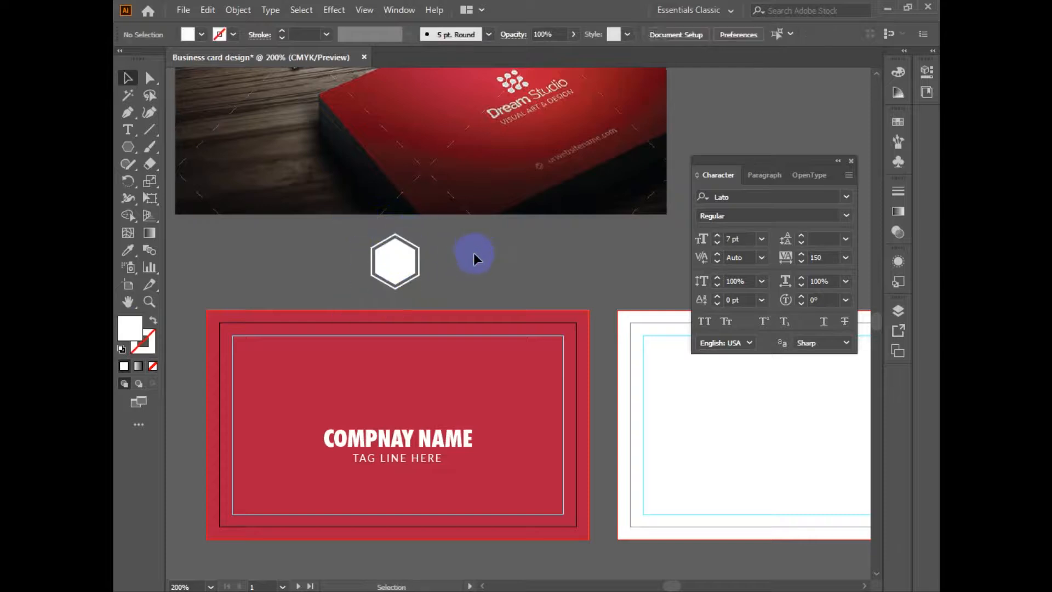
pyautogui.click(480, 265)
pyautogui.write('LOGO')
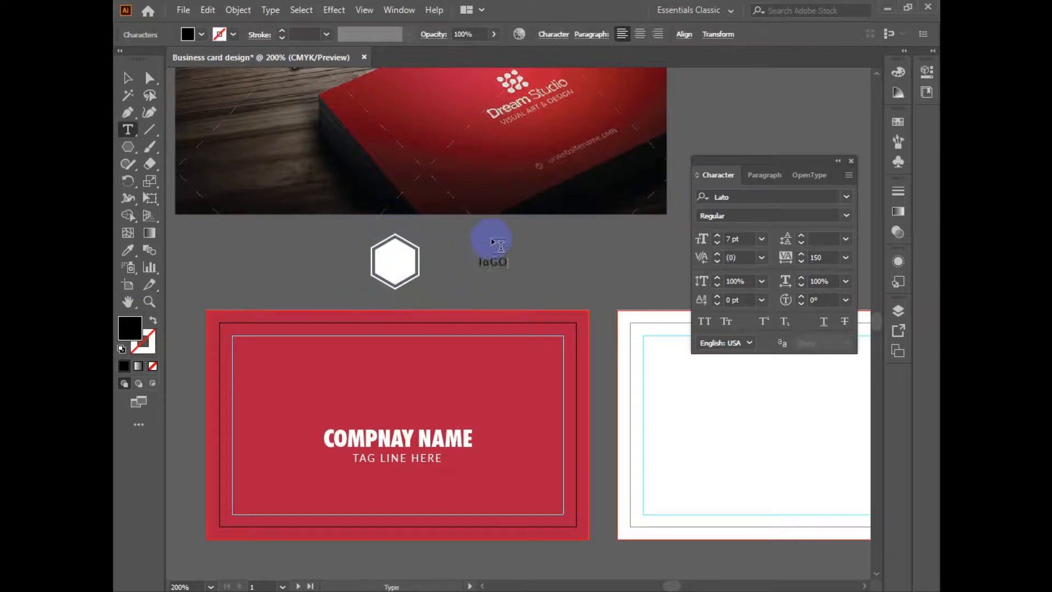
pyautogui.press('Escape')
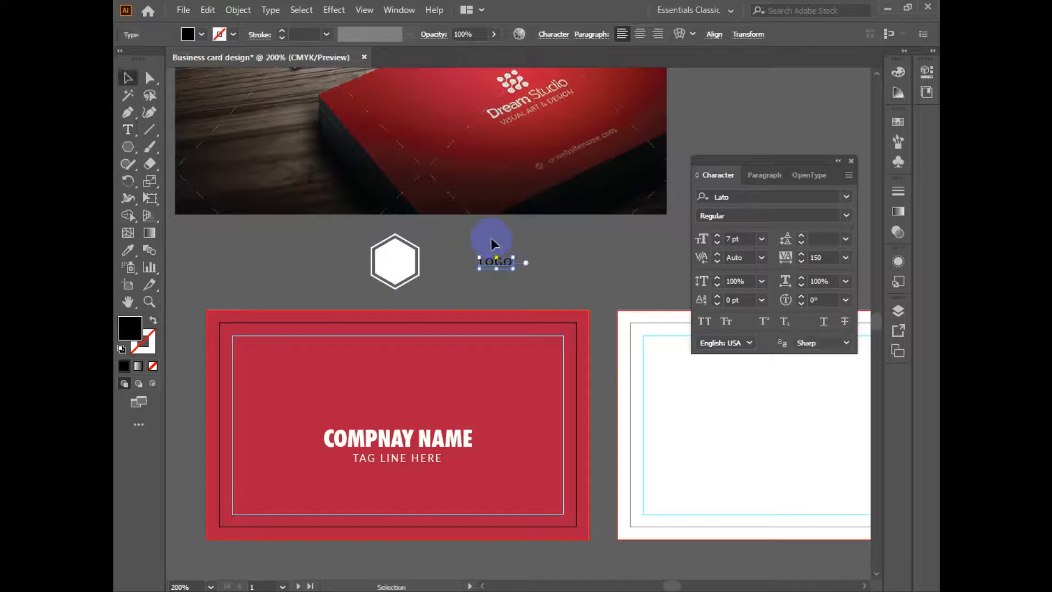
# Copy the company name's text style onto the LOGO text and fill it with the card's sampled red
pyautogui.press('i')
pyautogui.click(428, 434)
pyautogui.click(126, 75)
pyautogui.press('i')
pyautogui.click(521, 380)
pyautogui.click(127, 78)
# Place the LOGO text inside the hexagon, scale it to 10.95 pt, and align it centrally with the hexagon group
pyautogui.moveTo(505, 258); pyautogui.dragTo(400, 258)
pyautogui.hotkey('ctrl', '=')
pyautogui.hotkey('ctrl', '=')
pyautogui.moveTo(559, 303); pyautogui.dragTo(307, 180)
pyautogui.moveTo(371, 265); pyautogui.dragTo(340, 242)
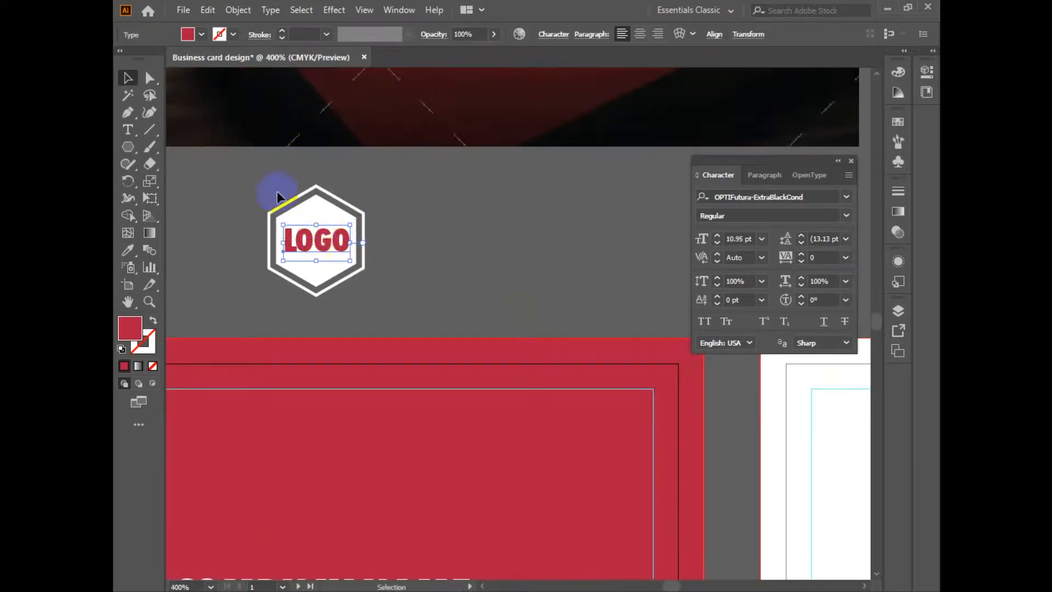
pyautogui.keyDown('shift'); pyautogui.click(284, 202); pyautogui.keyUp('shift')
pyautogui.click(594, 34)
# Move the hexagon logo onto the red card above the company name and select it together with both text lines
pyautogui.hotkey('ctrl', '-')
pyautogui.moveTo(490, 321); pyautogui.dragTo(466, 390)
pyautogui.moveTo(512, 376); pyautogui.dragTo(461, 305)
pyautogui.keyDown('shift'); pyautogui.click(486, 353); pyautogui.keyUp('shift')
pyautogui.keyDown('shift'); pyautogui.click(482, 395); pyautogui.keyUp('shift')
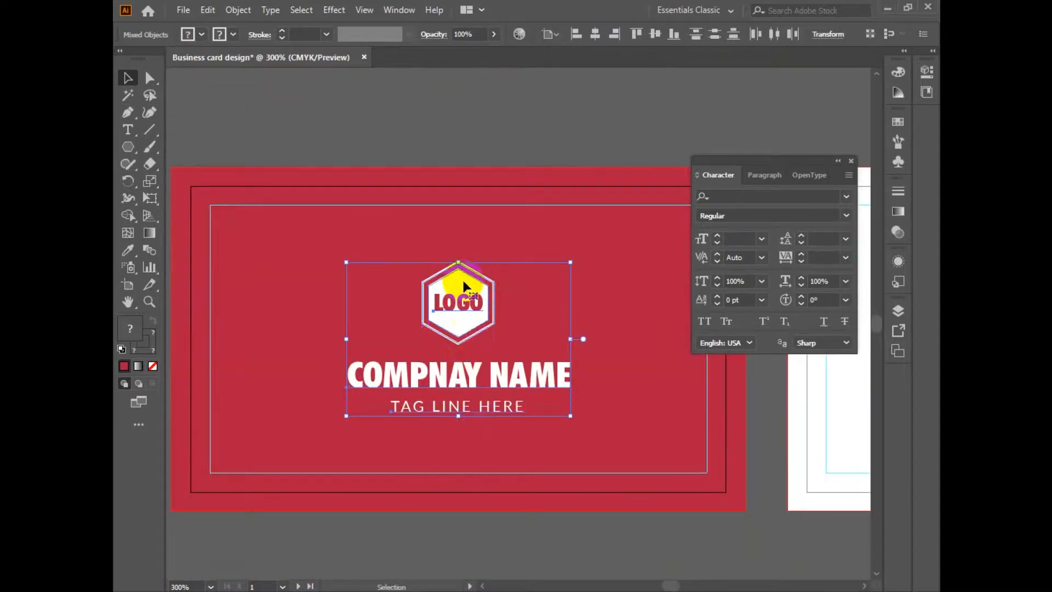
# Examine the logo, company name and tag line on the red card and compare them with the reference mockup photo
pyautogui.hotkey('ctrl', '-')
pyautogui.moveTo(493, 190); pyautogui.dragTo(418, 203)
pyautogui.click(488, 390)
pyautogui.moveTo(580, 463); pyautogui.dragTo(535, 448)
pyautogui.moveTo(409, 477); pyautogui.dragTo(369, 250)
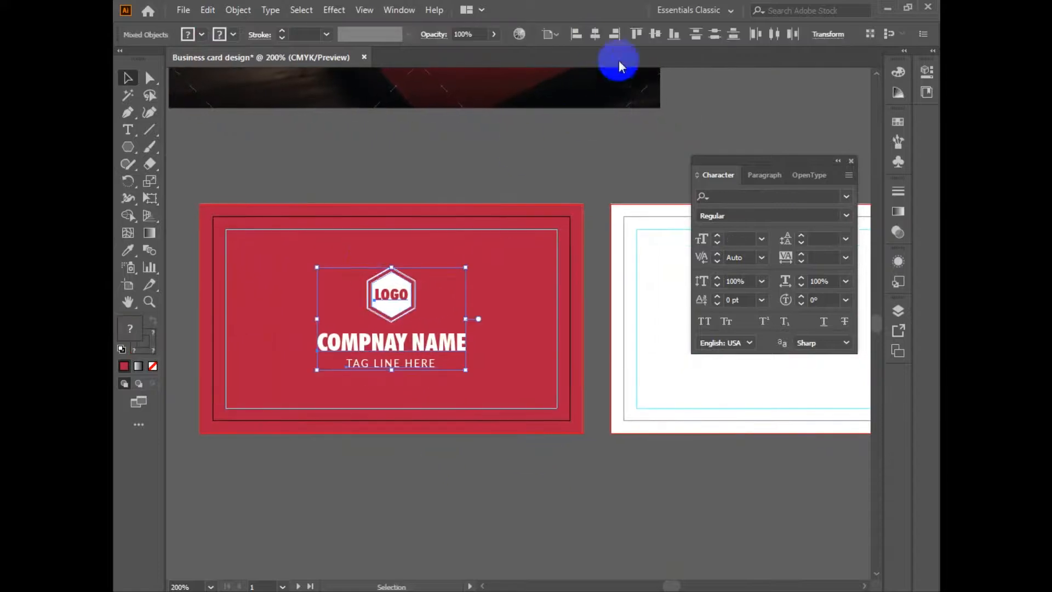
pyautogui.click(408, 361)
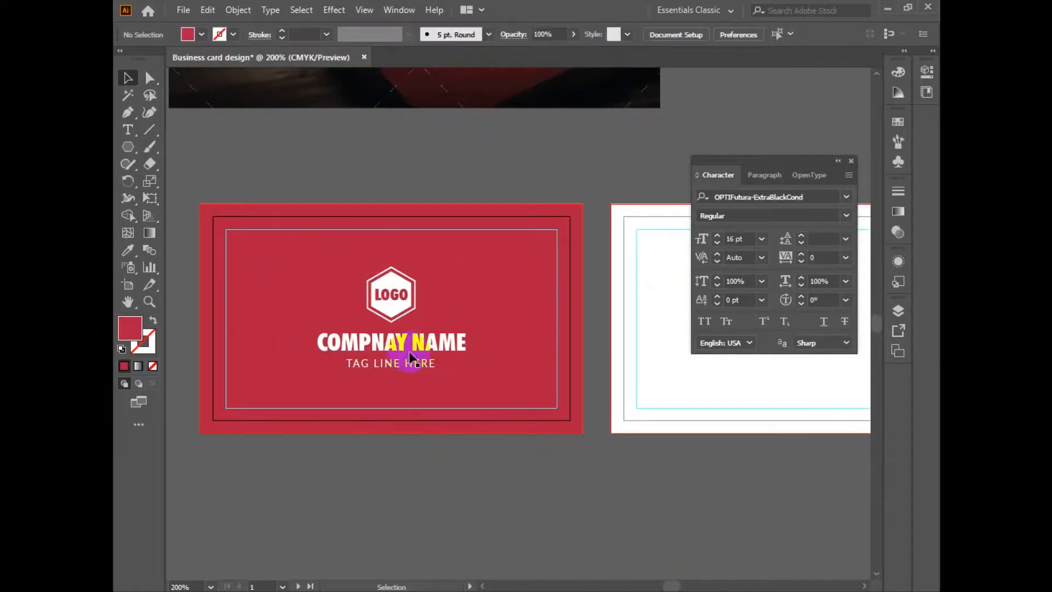
pyautogui.click(417, 349)
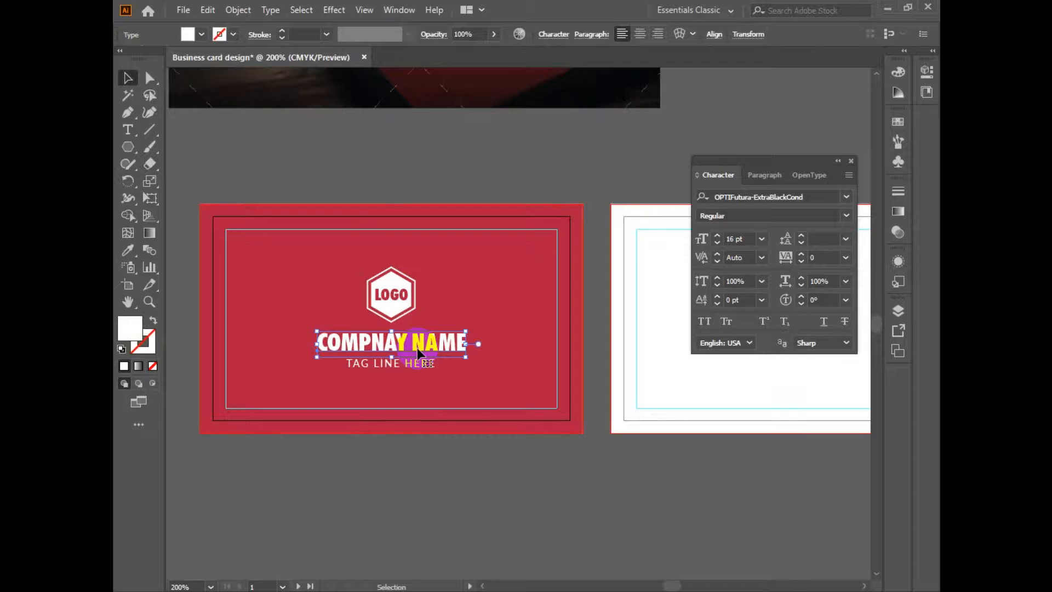
pyautogui.click(382, 369)
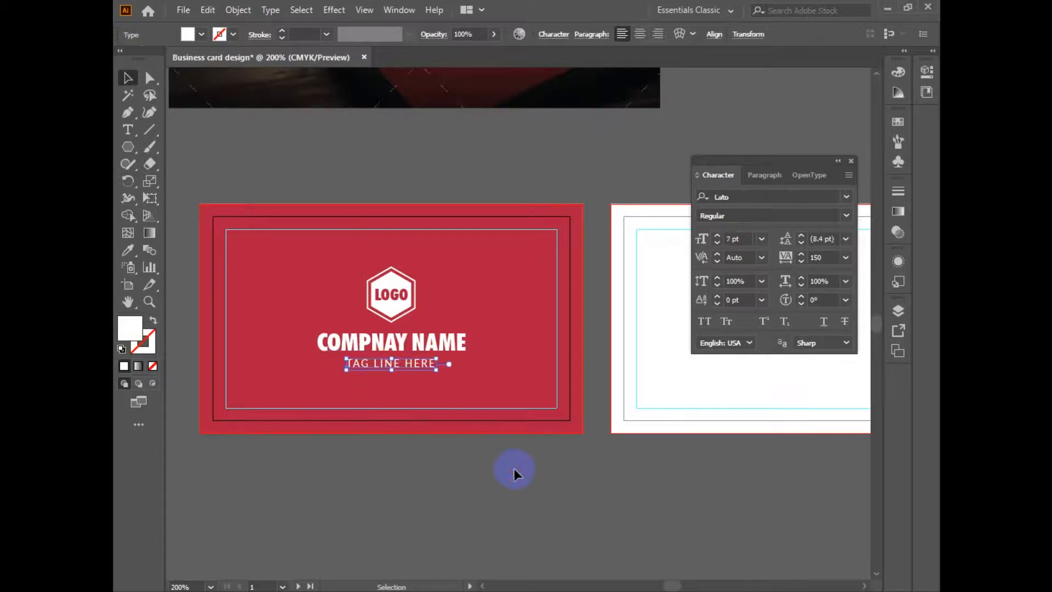
pyautogui.click(497, 462)
pyautogui.click(415, 363)
pyautogui.click(481, 486)
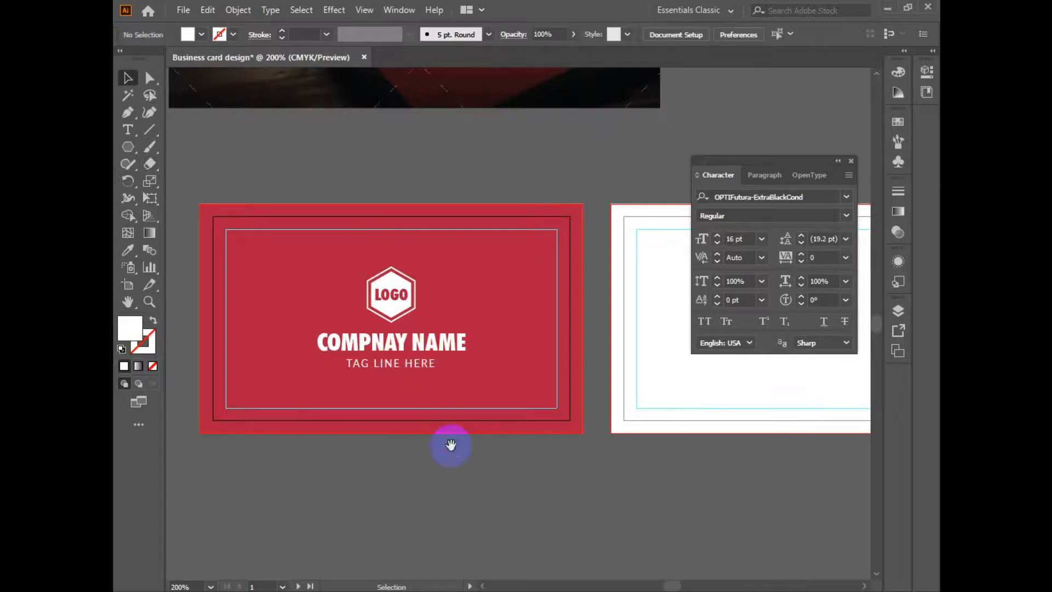
pyautogui.moveTo(286, 188); pyautogui.dragTo(521, 531)
pyautogui.moveTo(566, 150); pyautogui.dragTo(548, 307)
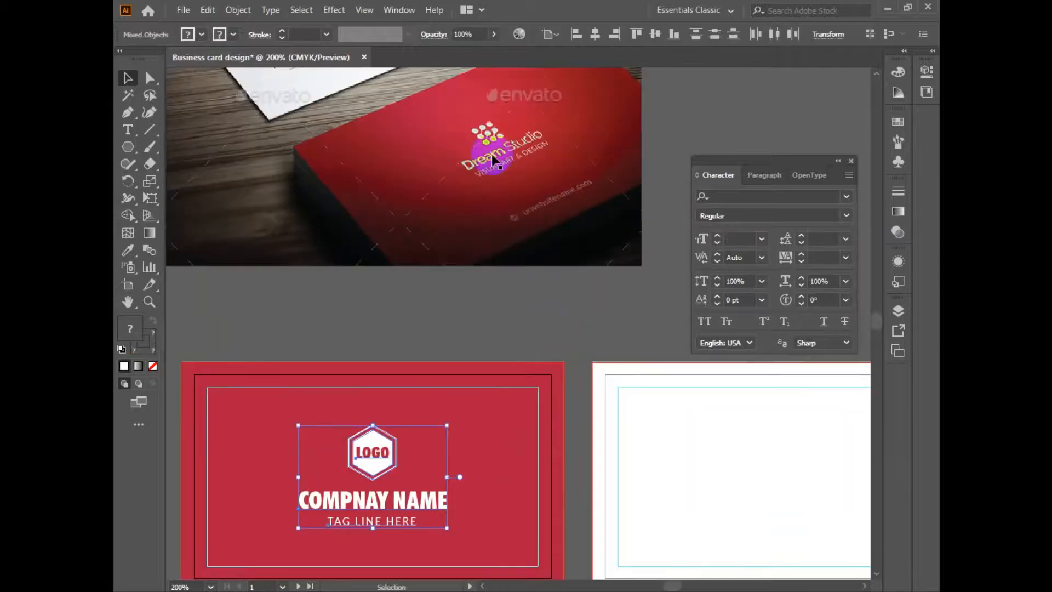
pyautogui.moveTo(420, 291); pyautogui.dragTo(418, 278)
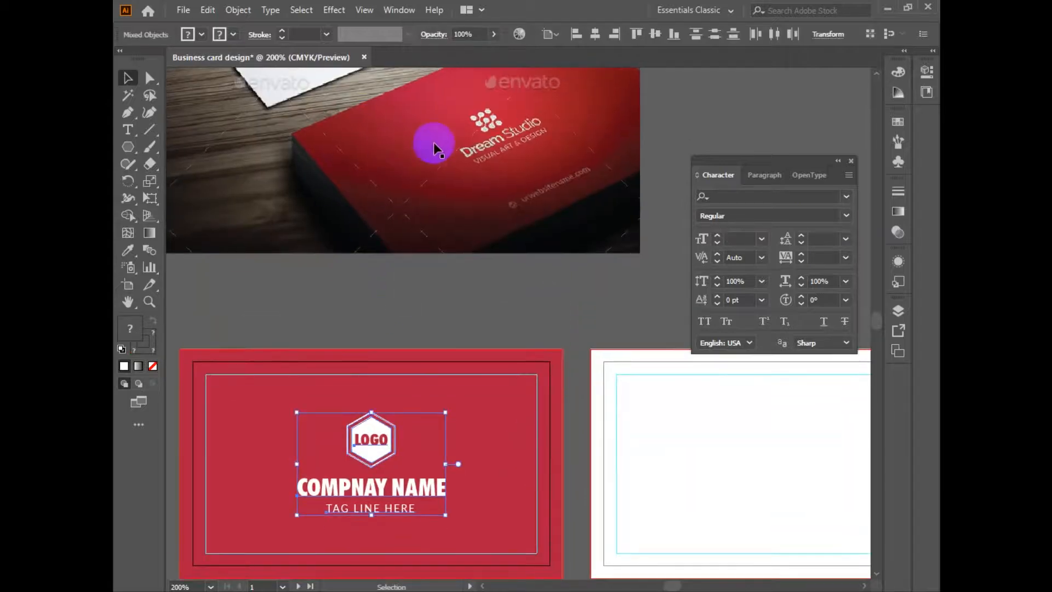
pyautogui.click(409, 231)
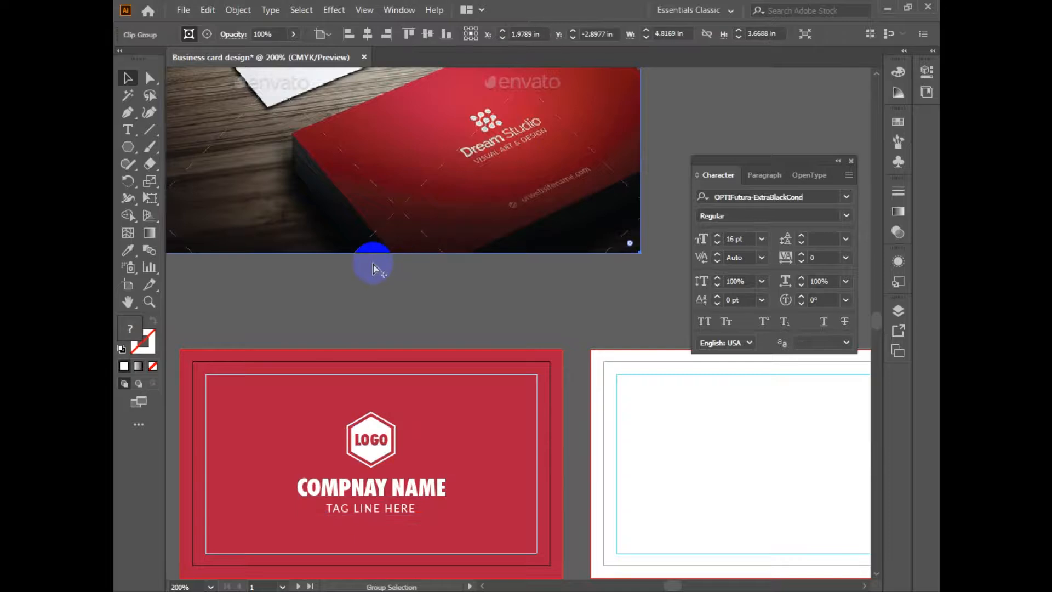
# Fill the red card's background rectangle with a linear gradient, sampling the lighter and darker reds from the reference card for its stops
pyautogui.click(467, 395)
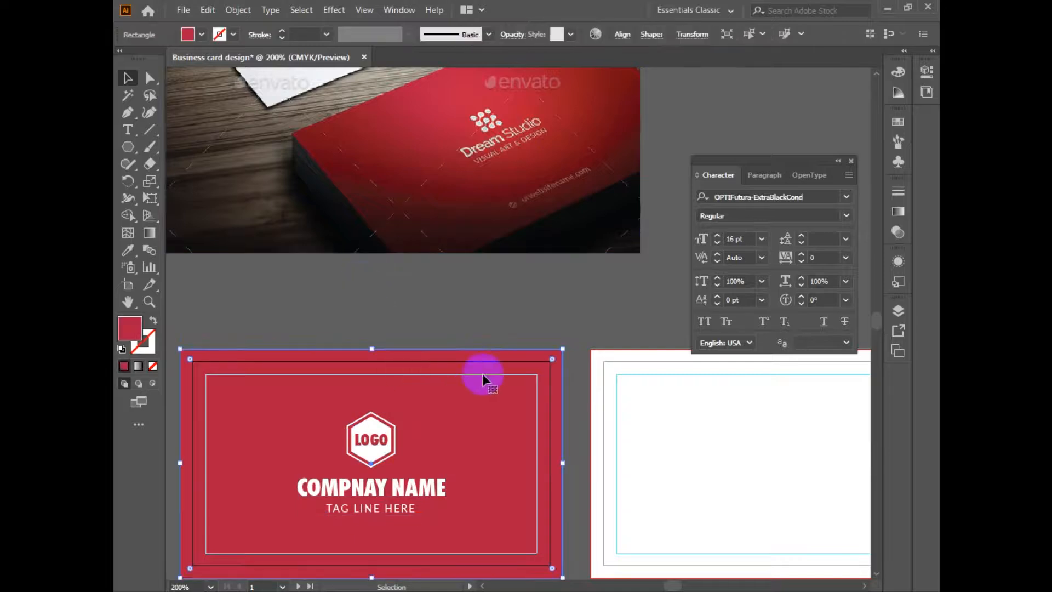
pyautogui.doubleClick(150, 233)
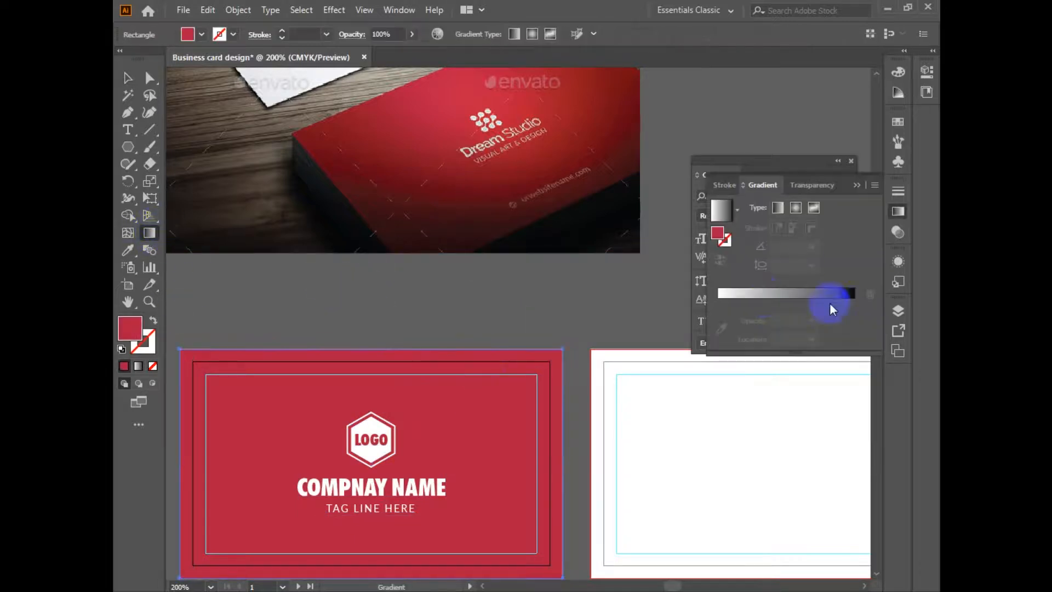
pyautogui.click(764, 296)
pyautogui.click(718, 303)
pyautogui.click(721, 329)
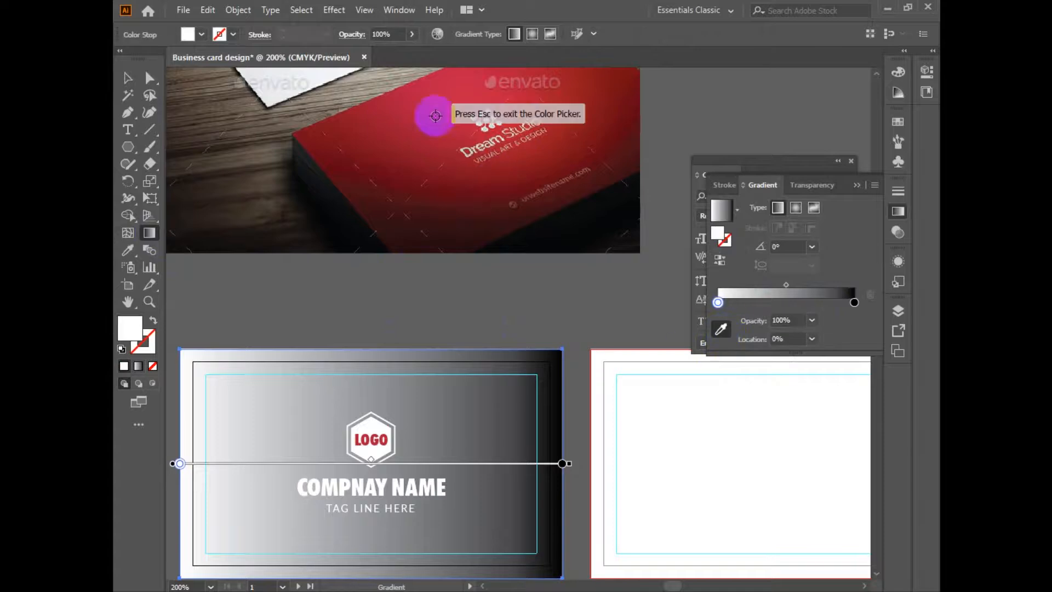
pyautogui.click(427, 123)
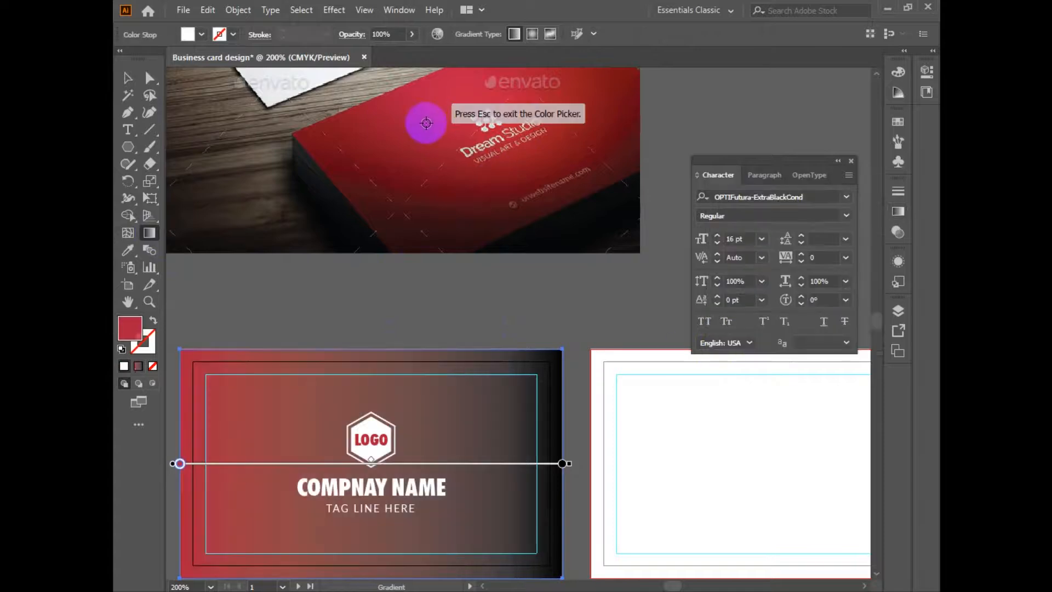
pyautogui.click(897, 211)
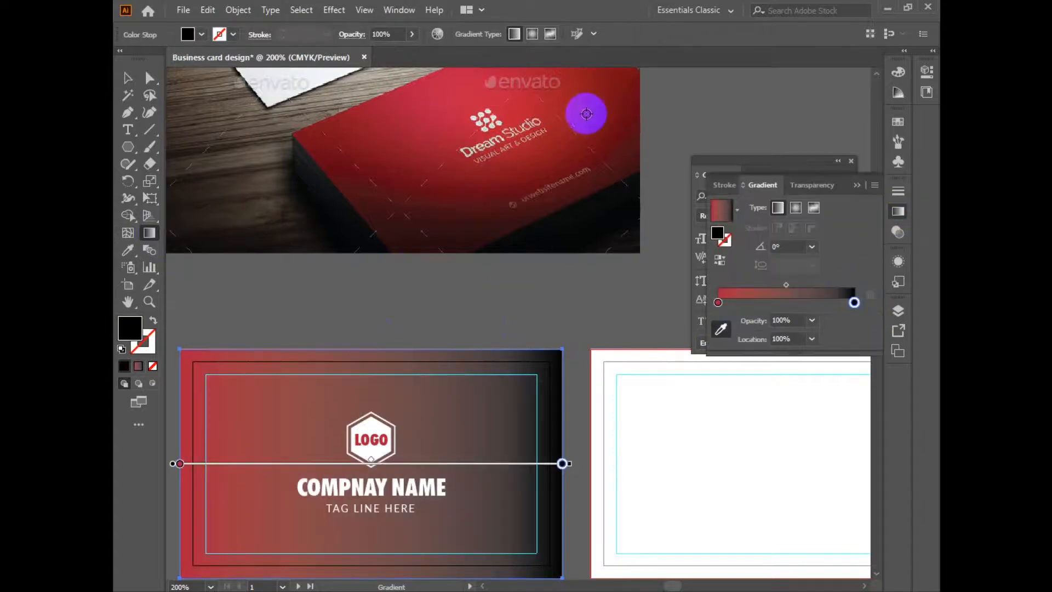
pyautogui.click(586, 113)
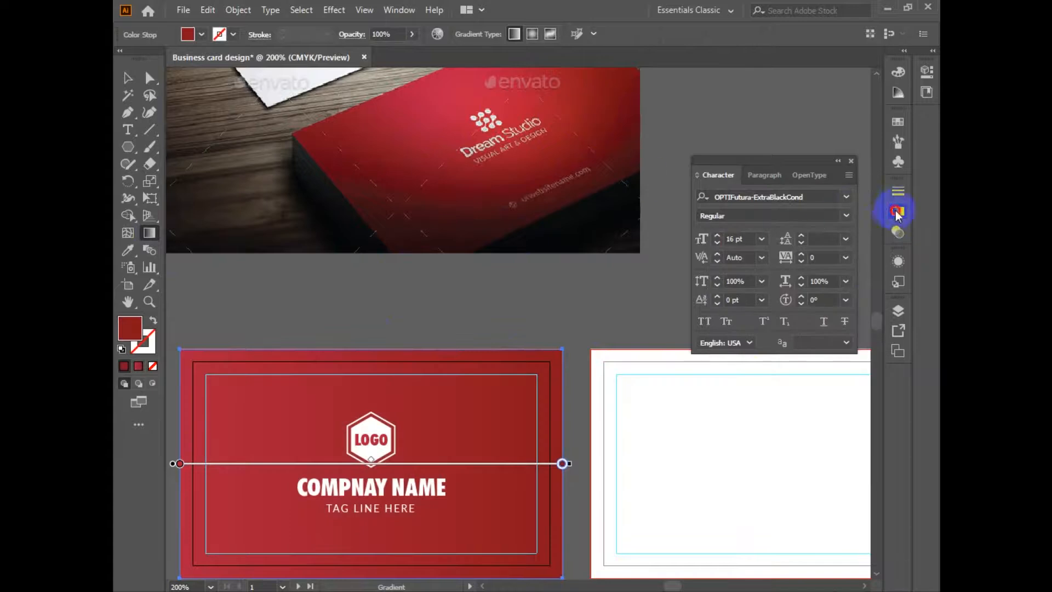
# Change the red card background's gradient to radial, extend its radius outward beyond the card's edge, and deselect it
pyautogui.click(897, 211)
pyautogui.click(795, 207)
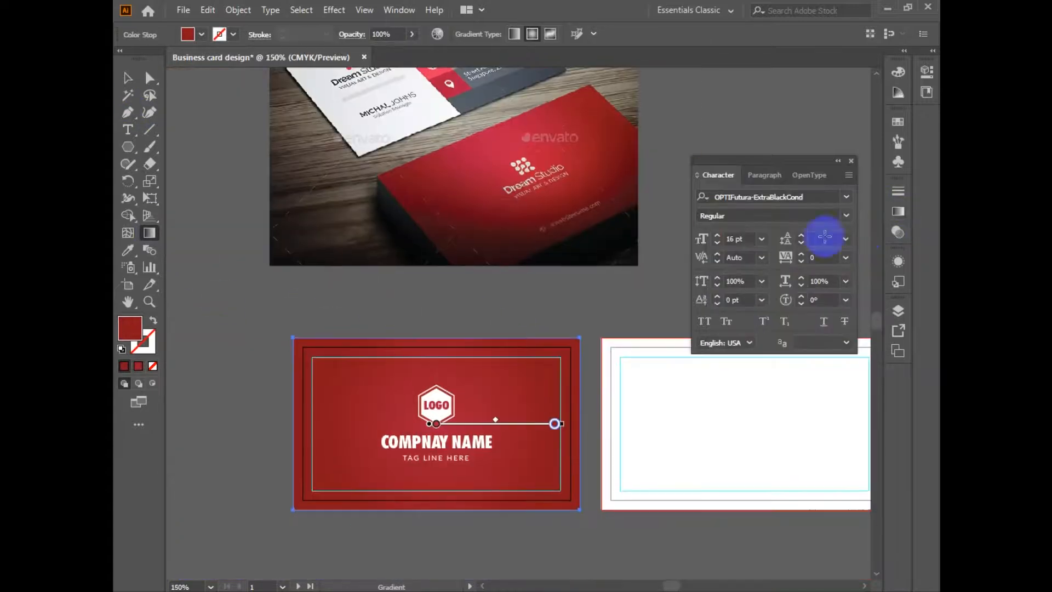
pyautogui.click(897, 212)
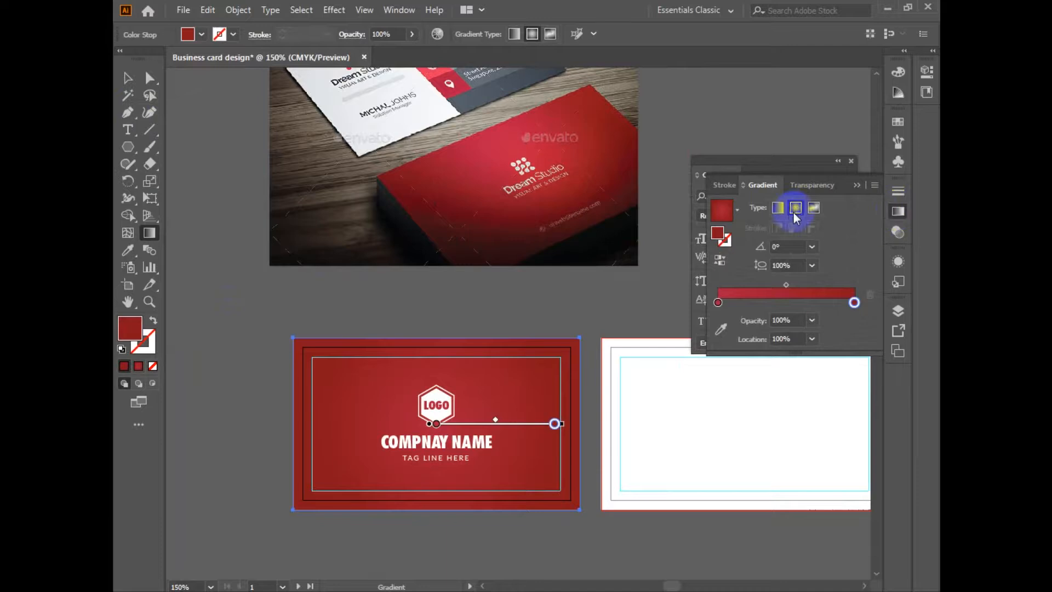
pyautogui.moveTo(539, 420)
pyautogui.moveTo(559, 427); pyautogui.dragTo(610, 432)
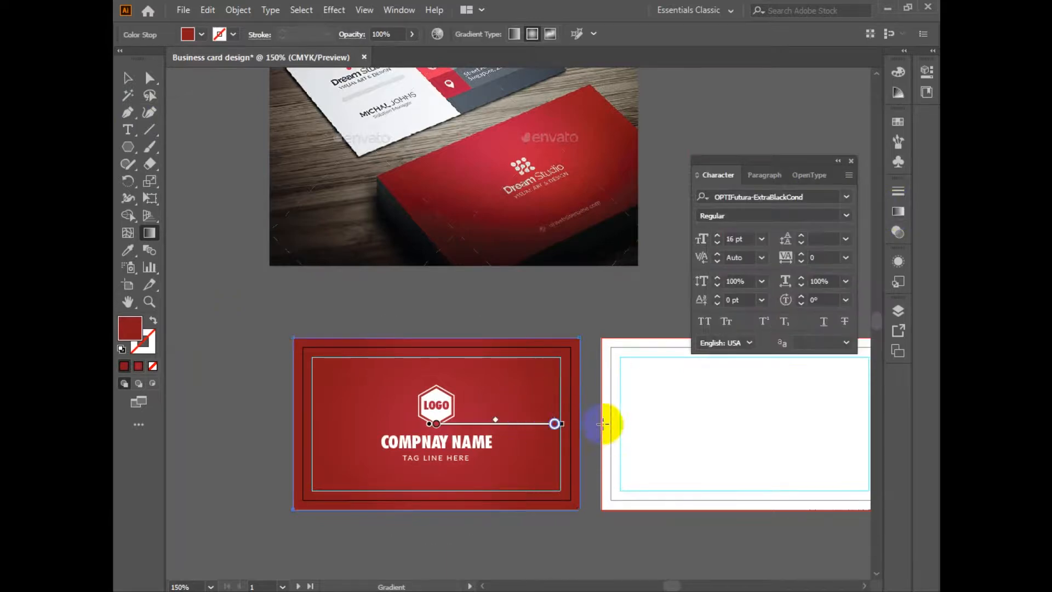
pyautogui.moveTo(319, 424); pyautogui.dragTo(299, 424)
pyautogui.moveTo(436, 286); pyautogui.dragTo(291, 295)
pyautogui.click(127, 80)
pyautogui.click(309, 278)
# Compare the red gradient side and the blank white side with the reference business card mockup
pyautogui.click(460, 376)
pyautogui.scroll(1, 436, 352)
pyautogui.scroll(-1, 436, 352)
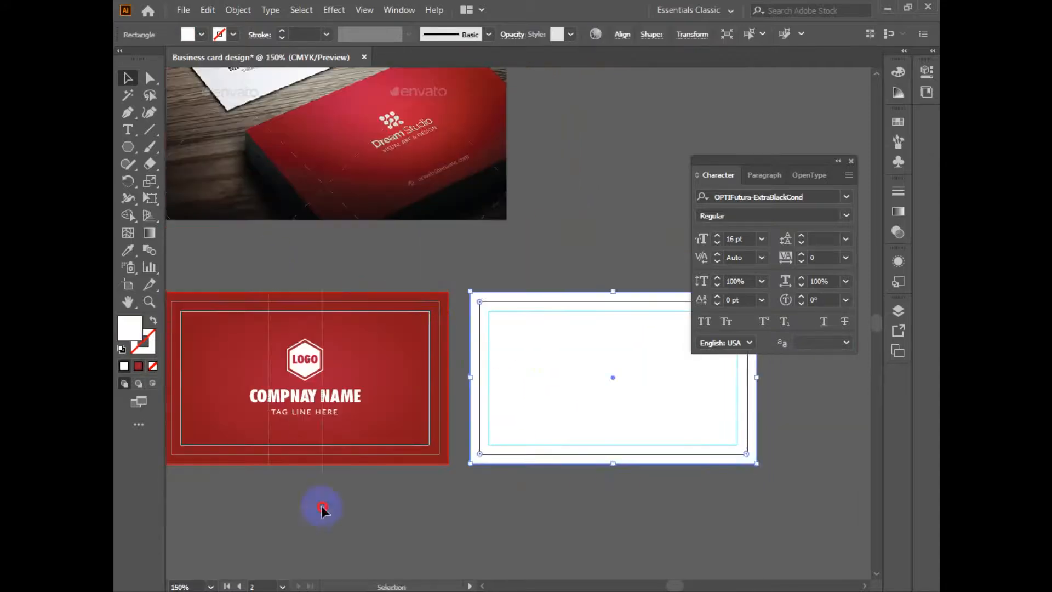
pyautogui.rightClick(305, 359)
pyautogui.click(358, 240)
pyautogui.click(357, 241)
pyautogui.moveTo(465, 284); pyautogui.dragTo(459, 342)
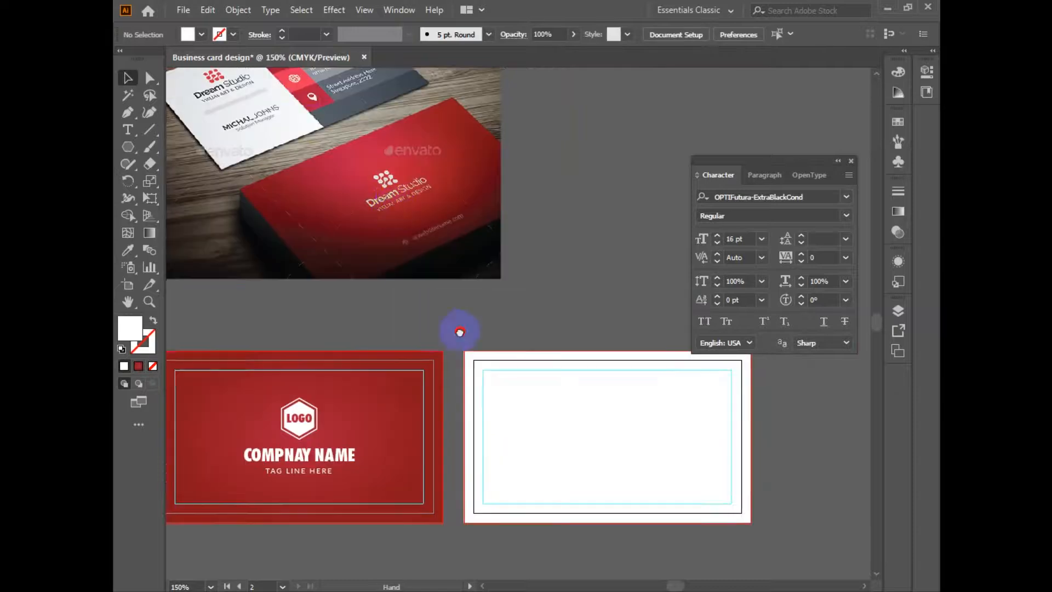
pyautogui.moveTo(366, 189); pyautogui.dragTo(393, 205)
pyautogui.moveTo(555, 283); pyautogui.dragTo(542, 278)
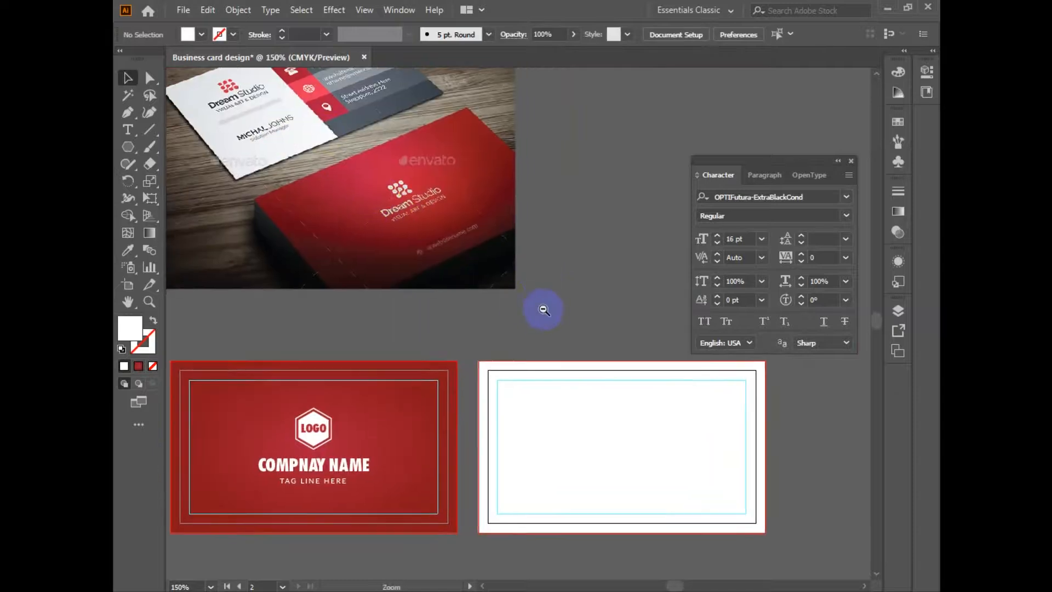
pyautogui.hotkey('ctrl', '-')
# Create a 3.5 x 2 in rectangle on the white card and align it to the artboard's left and top edges
pyautogui.moveTo(128, 147); pyautogui.dragTo(171, 147)
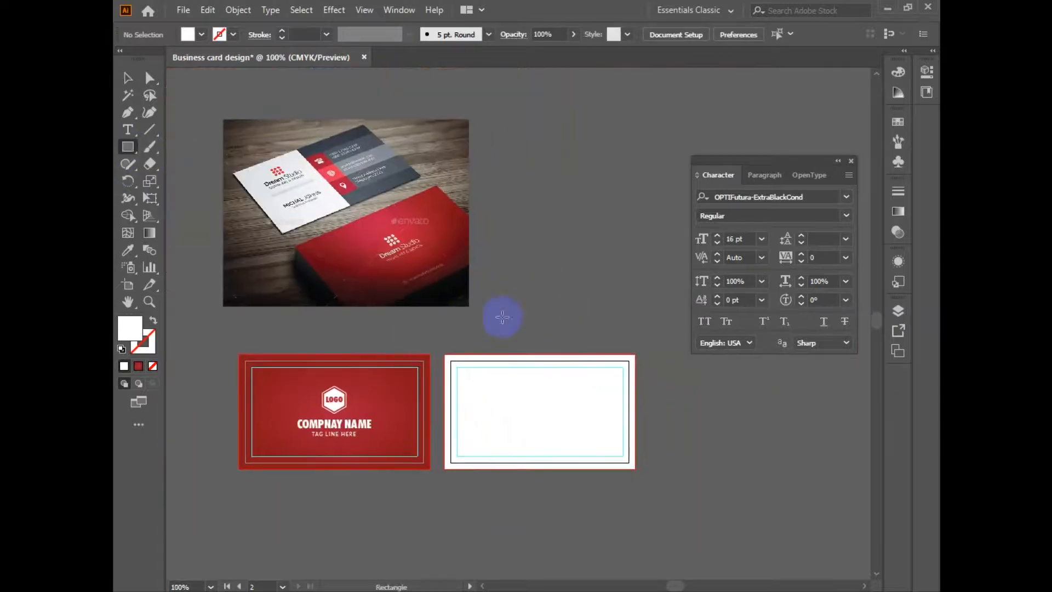
pyautogui.scroll(2, 535, 371)
pyautogui.click(465, 399)
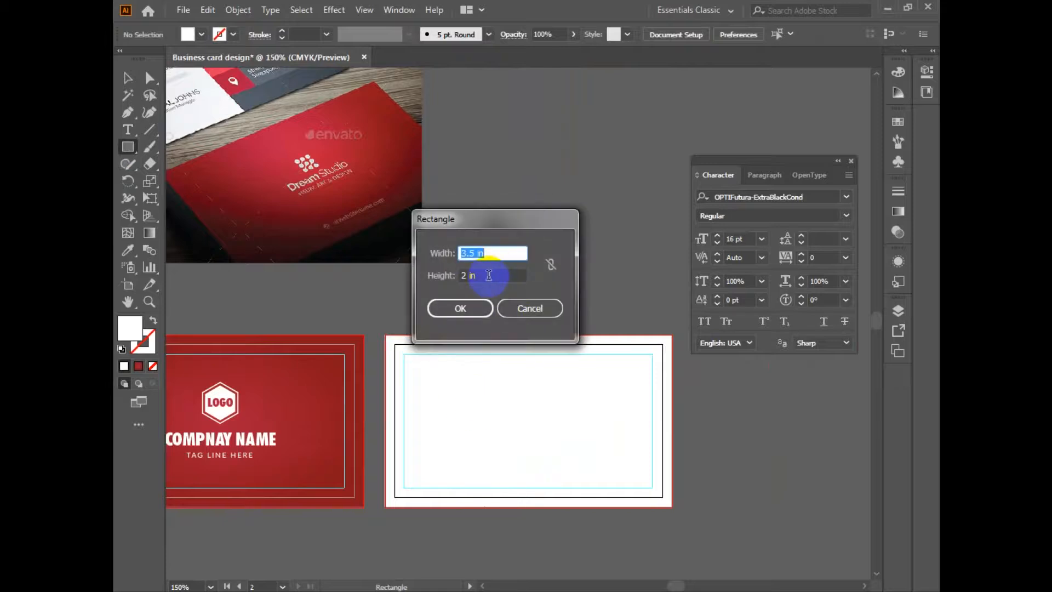
pyautogui.press('Return')
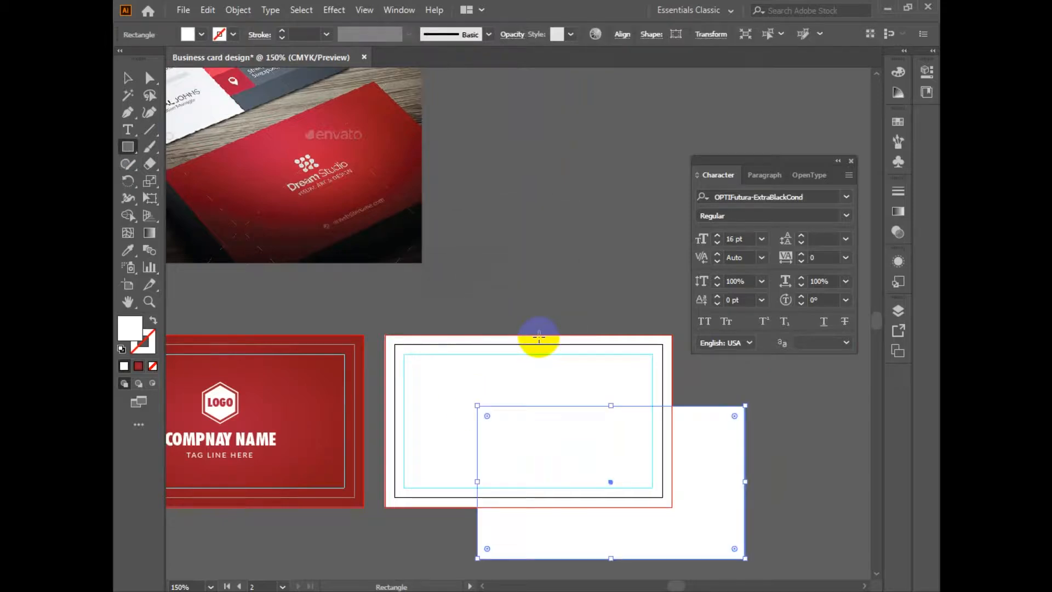
pyautogui.click(619, 34)
pyautogui.click(478, 76)
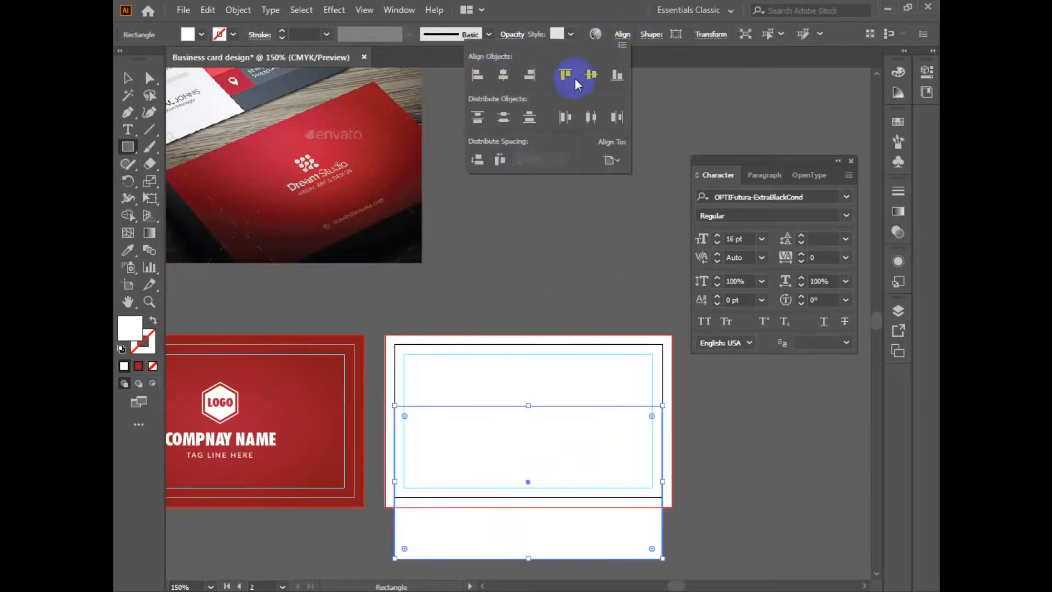
pyautogui.click(552, 76)
pyautogui.scroll(1, 540, 435)
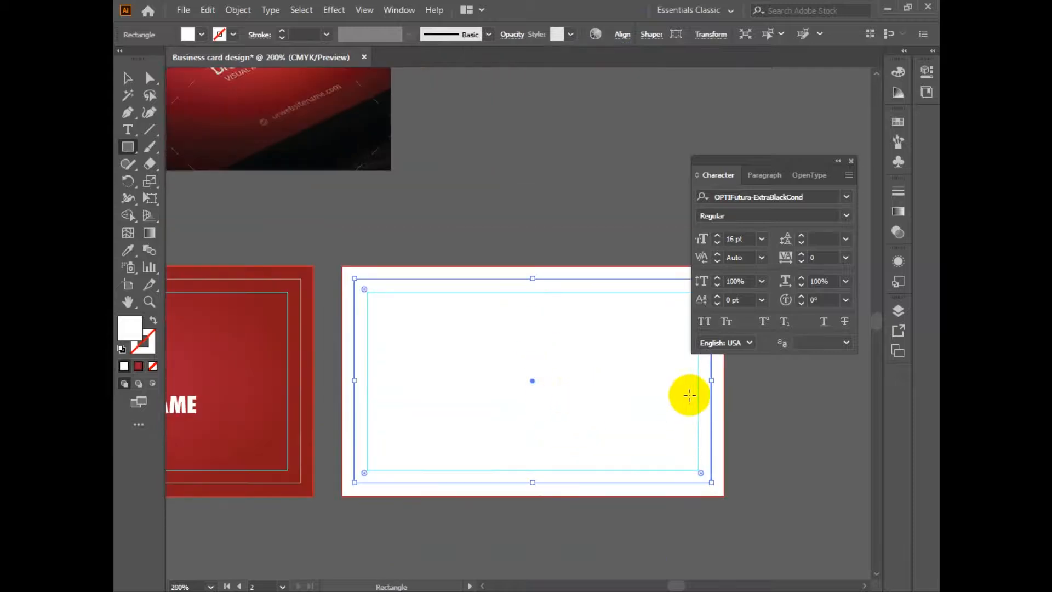
# Show the rulers and place a vertical guide through the middle of the white card
pyautogui.press('v')
pyautogui.hotkey('ctrl', 'r')
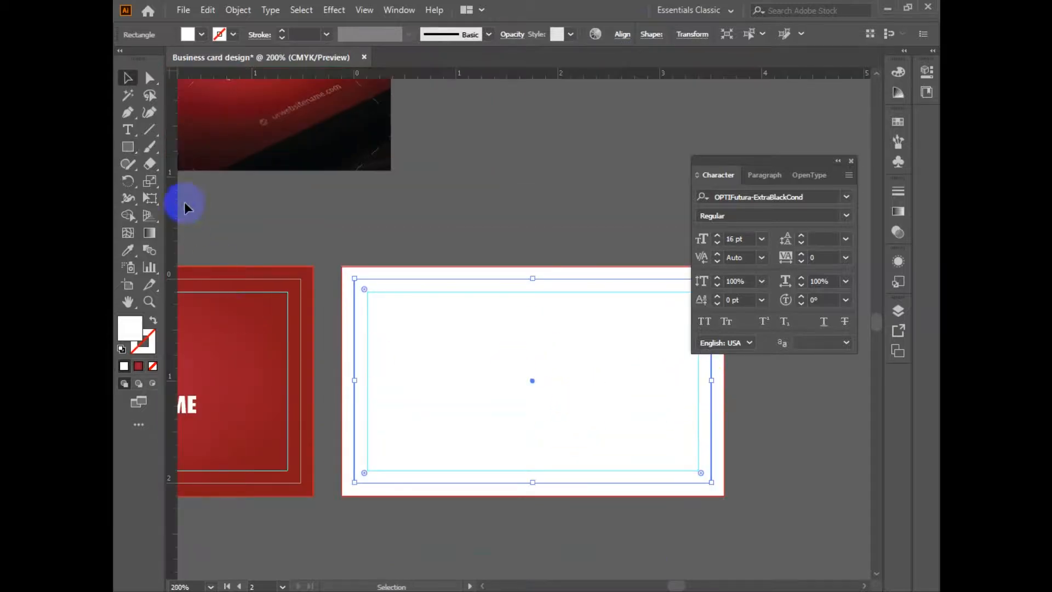
pyautogui.moveTo(174, 178); pyautogui.dragTo(530, 282)
pyautogui.click(573, 226)
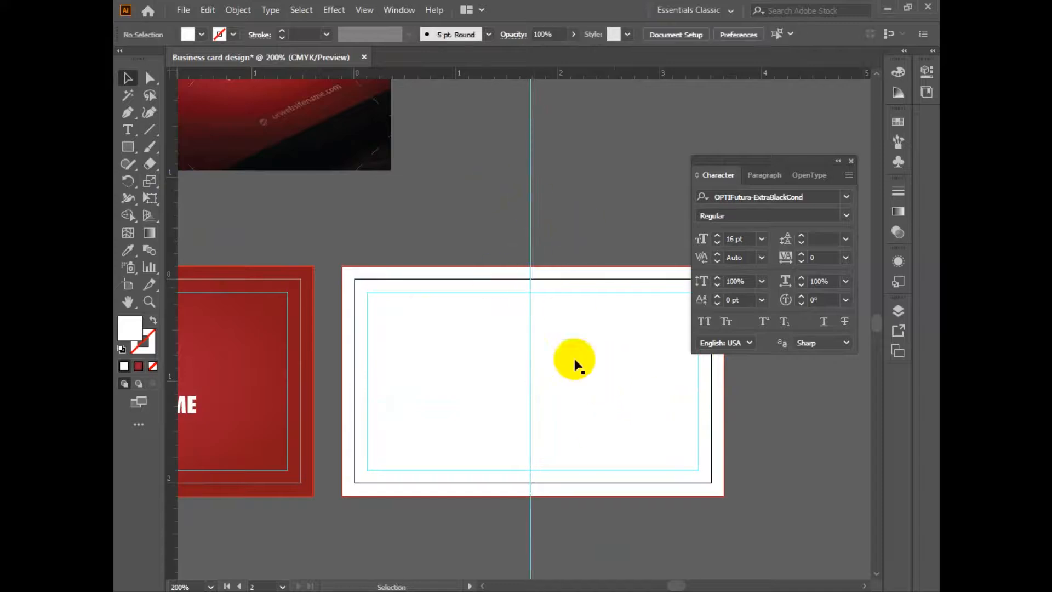
# Narrow the new rectangle to the white card's left half at the guide and stretch its outer edges toward the bleed
pyautogui.click(658, 402)
pyautogui.moveTo(711, 378); pyautogui.dragTo(529, 388)
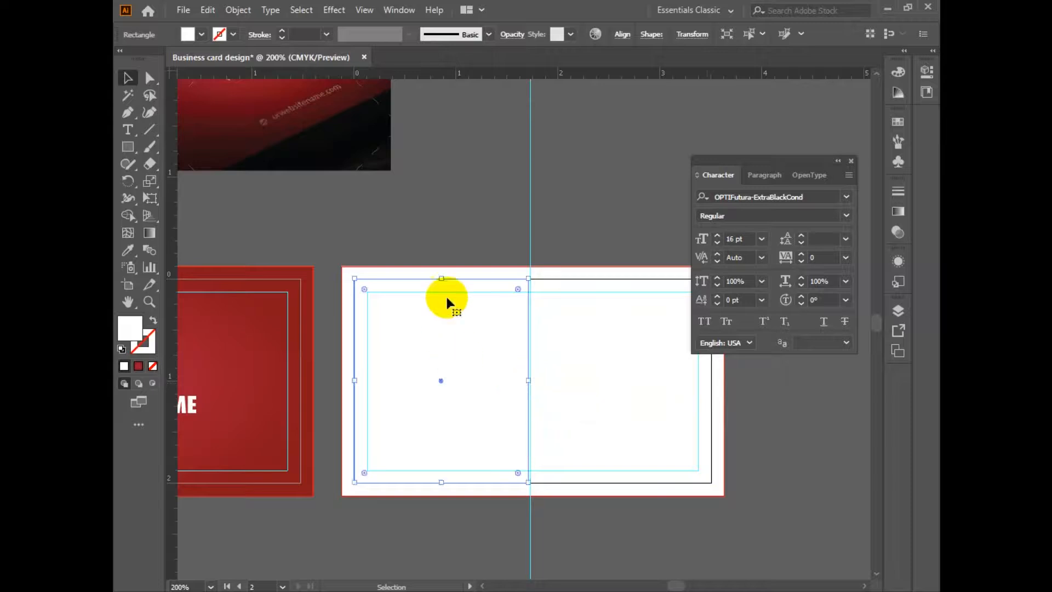
pyautogui.moveTo(442, 277); pyautogui.dragTo(443, 267)
pyautogui.moveTo(355, 375); pyautogui.dragTo(343, 376)
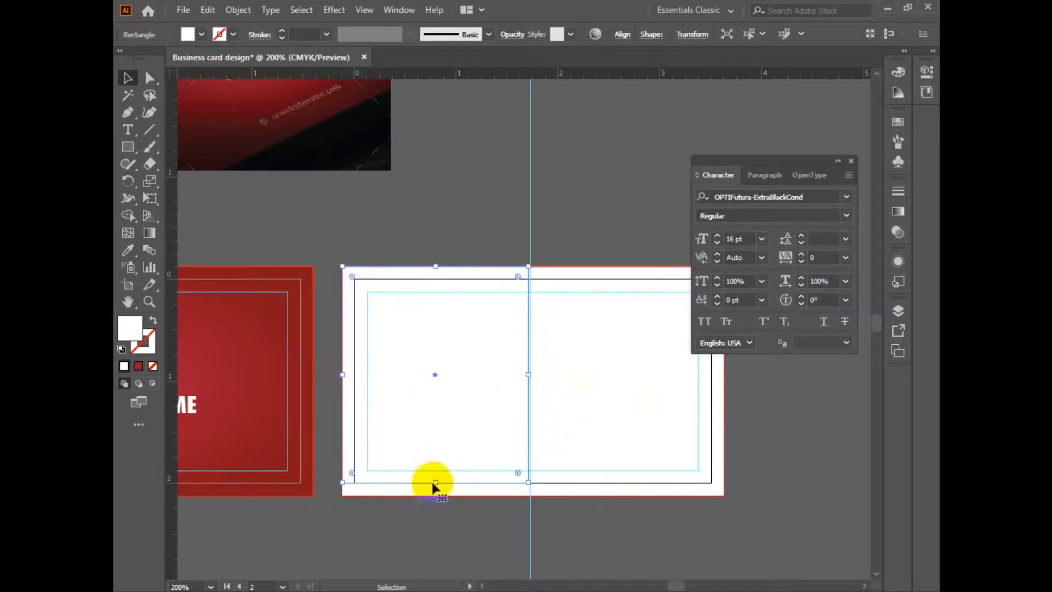
pyautogui.moveTo(434, 483); pyautogui.dragTo(431, 493)
# Adjust the half-card rectangle's lower-right corner to meet the centre guide and the bottom bleed edge exactly
pyautogui.keyDown('ctrl'); pyautogui.click(453, 486); pyautogui.keyUp('ctrl')
pyautogui.keyDown('ctrl'); pyautogui.click(454, 483); pyautogui.keyUp('ctrl')
pyautogui.keyDown('ctrl'); pyautogui.click(496, 318); pyautogui.keyUp('ctrl')
pyautogui.moveTo(646, 118); pyautogui.dragTo(409, 327)
pyautogui.keyDown('ctrl'); pyautogui.click(487, 324); pyautogui.keyUp('ctrl')
pyautogui.keyDown('ctrl'); pyautogui.click(488, 328); pyautogui.keyUp('ctrl')
pyautogui.moveTo(757, 362); pyautogui.dragTo(488, 419)
pyautogui.moveTo(488, 419); pyautogui.dragTo(416, 432)
pyautogui.keyDown('ctrl'); pyautogui.keyDown('alt'); pyautogui.click(447, 274); pyautogui.keyUp('alt'); pyautogui.keyUp('ctrl')
pyautogui.scroll(-8, 447, 274)
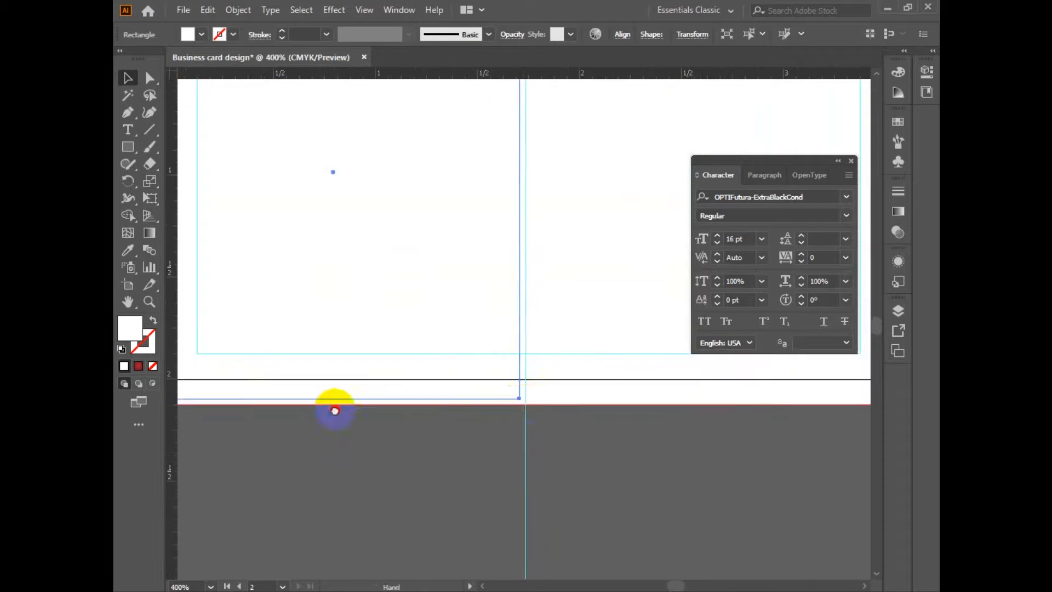
pyautogui.click(527, 397)
pyautogui.moveTo(487, 414); pyautogui.dragTo(499, 424)
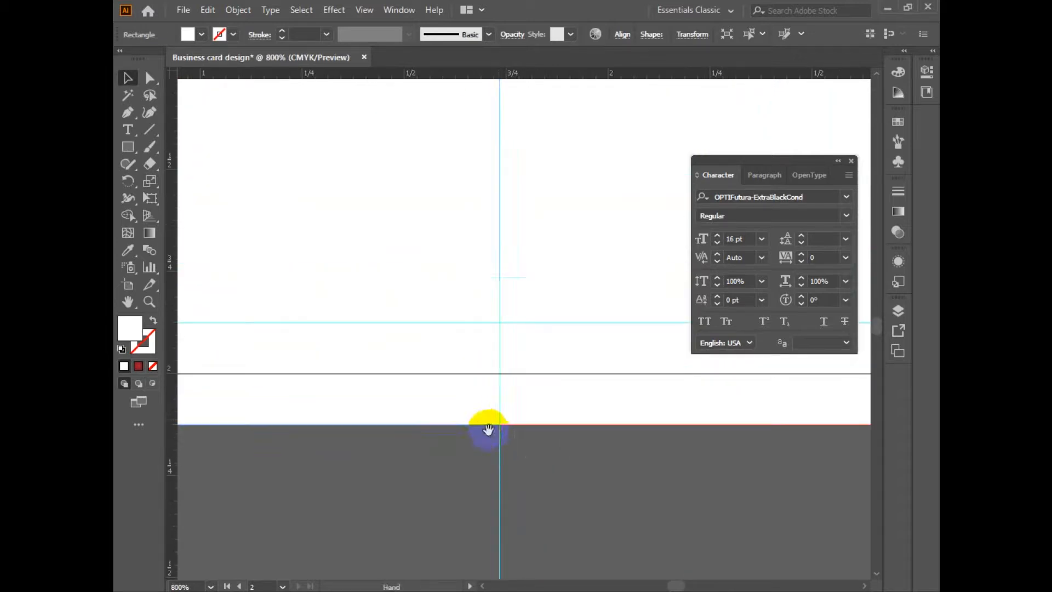
# Extend the half-card rectangle's left edge to the white card's left bleed edge
pyautogui.keyDown('ctrl'); pyautogui.keyDown('alt'); pyautogui.click(442, 397); pyautogui.keyUp('alt'); pyautogui.keyUp('ctrl')
pyautogui.keyDown('ctrl'); pyautogui.keyDown('alt'); pyautogui.click(444, 385); pyautogui.keyUp('alt'); pyautogui.keyUp('ctrl')
pyautogui.moveTo(352, 157); pyautogui.dragTo(462, 420)
pyautogui.keyDown('ctrl'); pyautogui.click(380, 252); pyautogui.keyUp('ctrl')
pyautogui.keyDown('ctrl'); pyautogui.click(493, 353); pyautogui.keyUp('ctrl')
pyautogui.keyDown('ctrl'); pyautogui.click(494, 352); pyautogui.keyUp('ctrl')
pyautogui.moveTo(492, 369); pyautogui.dragTo(446, 339)
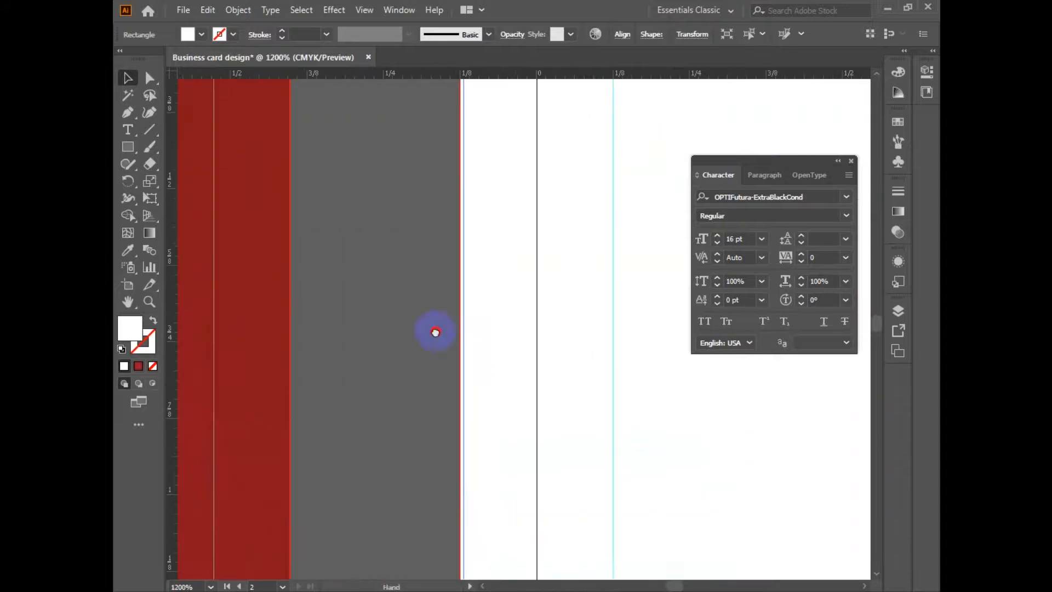
pyautogui.moveTo(463, 493); pyautogui.dragTo(458, 491)
# Fine-tune the half-card rectangle's upper-left corner to match the corner of the white card's bleed exactly
pyautogui.moveTo(496, 260); pyautogui.dragTo(393, 301)
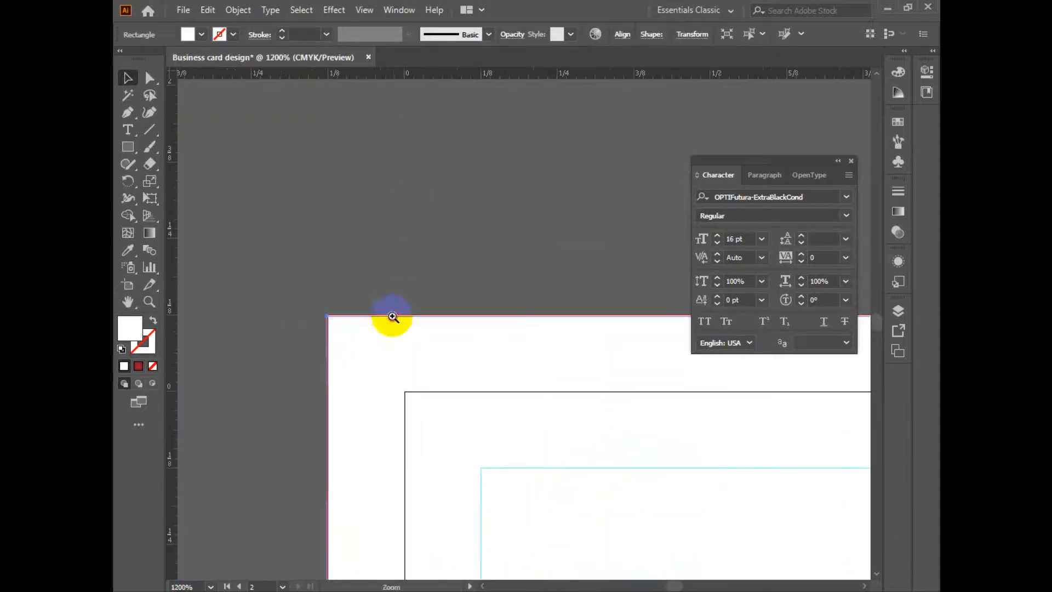
pyautogui.keyDown('ctrl'); pyautogui.click(391, 321); pyautogui.keyUp('ctrl')
pyautogui.keyDown('ctrl'); pyautogui.click(501, 355); pyautogui.keyUp('ctrl')
pyautogui.keyDown('ctrl'); pyautogui.click(456, 231); pyautogui.keyUp('ctrl')
pyautogui.keyDown('ctrl'); pyautogui.click(573, 385); pyautogui.keyUp('ctrl')
pyautogui.keyDown('ctrl'); pyautogui.click(340, 294); pyautogui.keyUp('ctrl')
pyautogui.moveTo(429, 161); pyautogui.dragTo(393, 291)
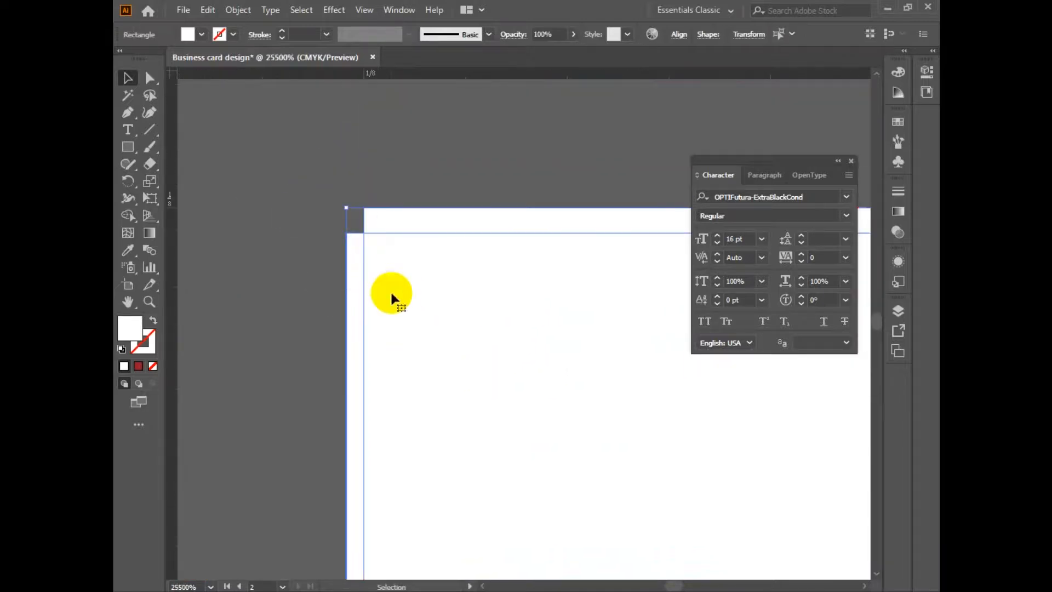
pyautogui.moveTo(346, 233); pyautogui.dragTo(364, 207)
pyautogui.keyDown('ctrl'); pyautogui.keyDown('alt'); pyautogui.click(510, 296); pyautogui.keyUp('alt'); pyautogui.keyUp('ctrl')
pyautogui.keyDown('ctrl'); pyautogui.keyDown('alt'); pyautogui.click(512, 297); pyautogui.keyUp('alt'); pyautogui.keyUp('ctrl')
pyautogui.moveTo(581, 350); pyautogui.dragTo(449, 359)
pyautogui.scroll(-12, 449, 359)
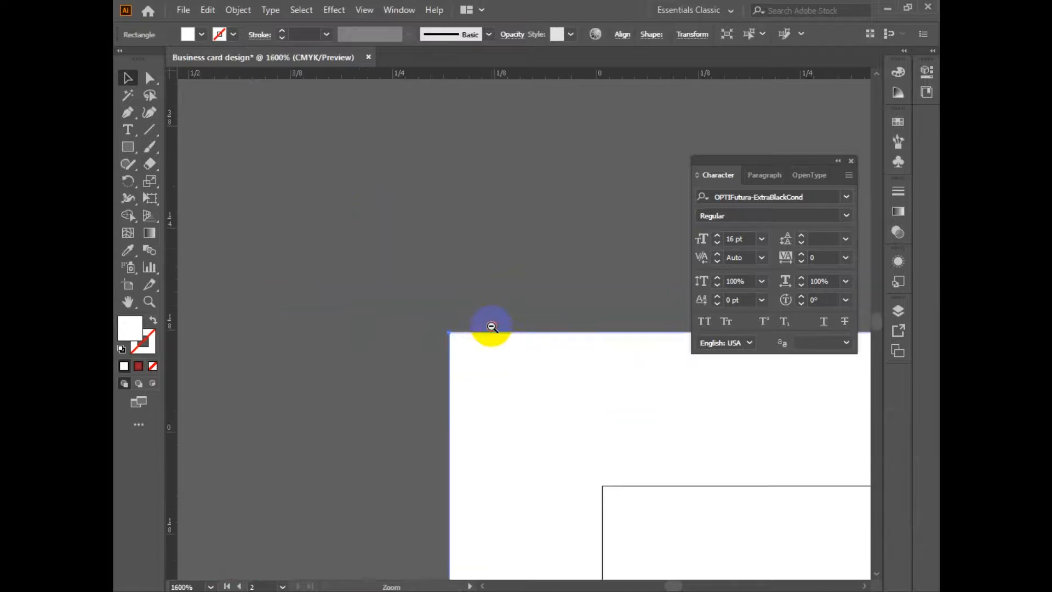
pyautogui.moveTo(491, 409); pyautogui.dragTo(491, 414)
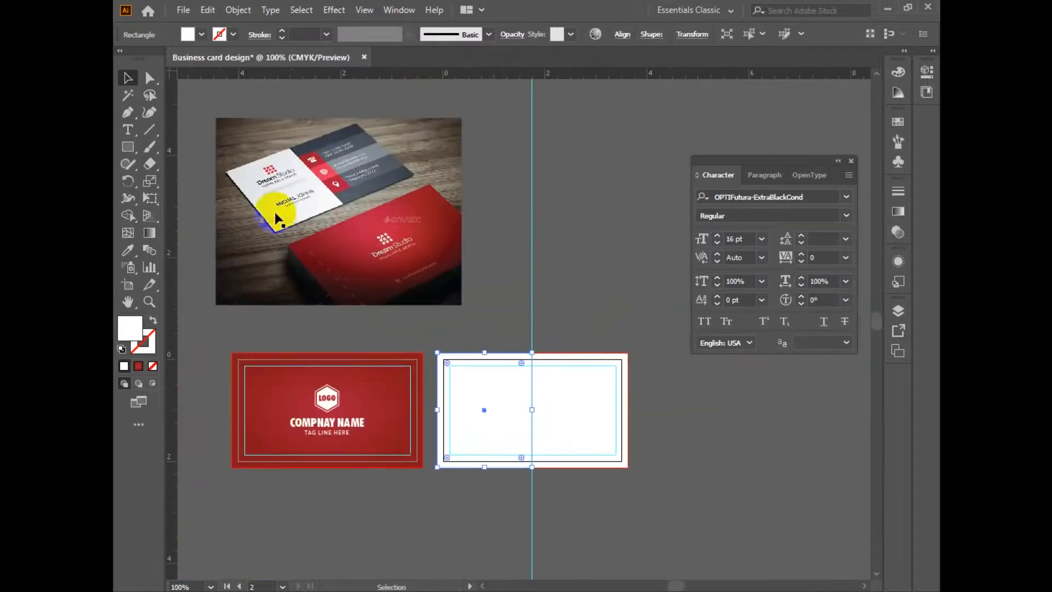
pyautogui.click(490, 408)
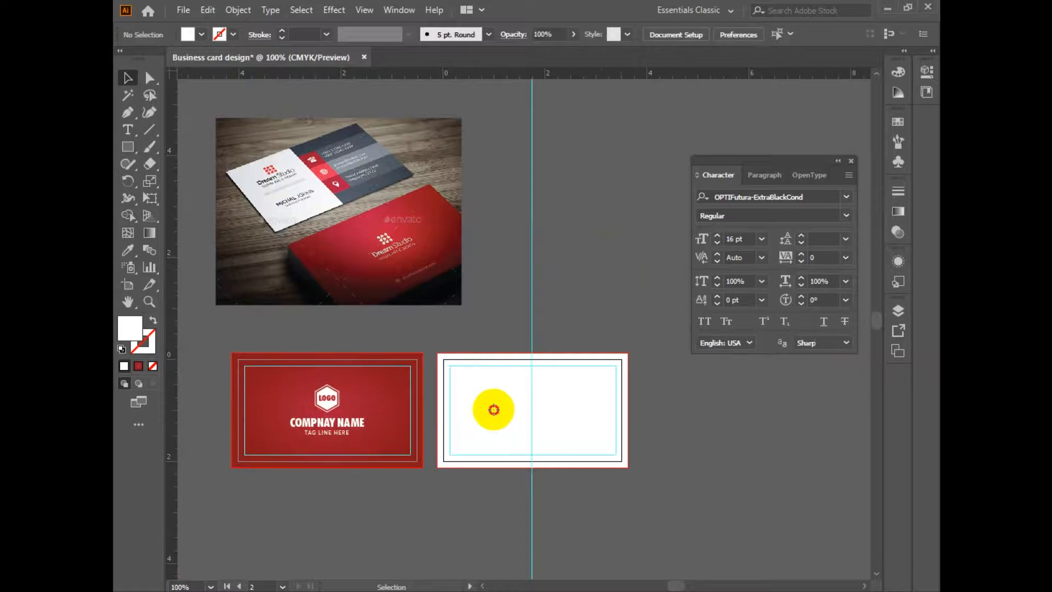
pyautogui.moveTo(492, 408); pyautogui.dragTo(583, 410)
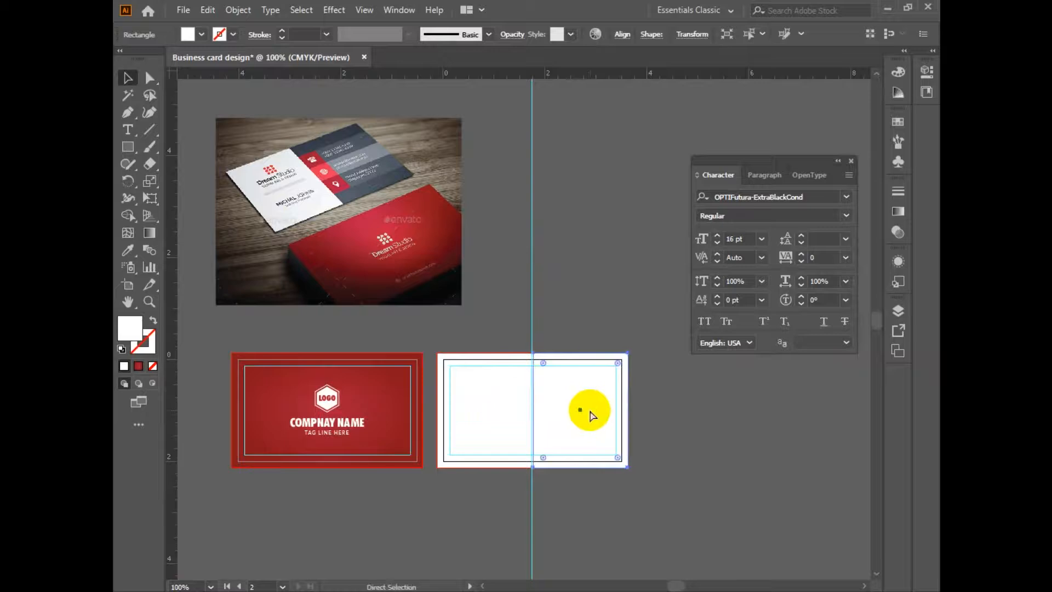
pyautogui.moveTo(591, 412); pyautogui.dragTo(591, 412)
pyautogui.hotkey('ctrl', 'z')
# Reflect the half-card rectangle across the vertical axis and move it onto the white card's right half
pyautogui.rightClick(478, 401)
pyautogui.moveTo(575, 311)
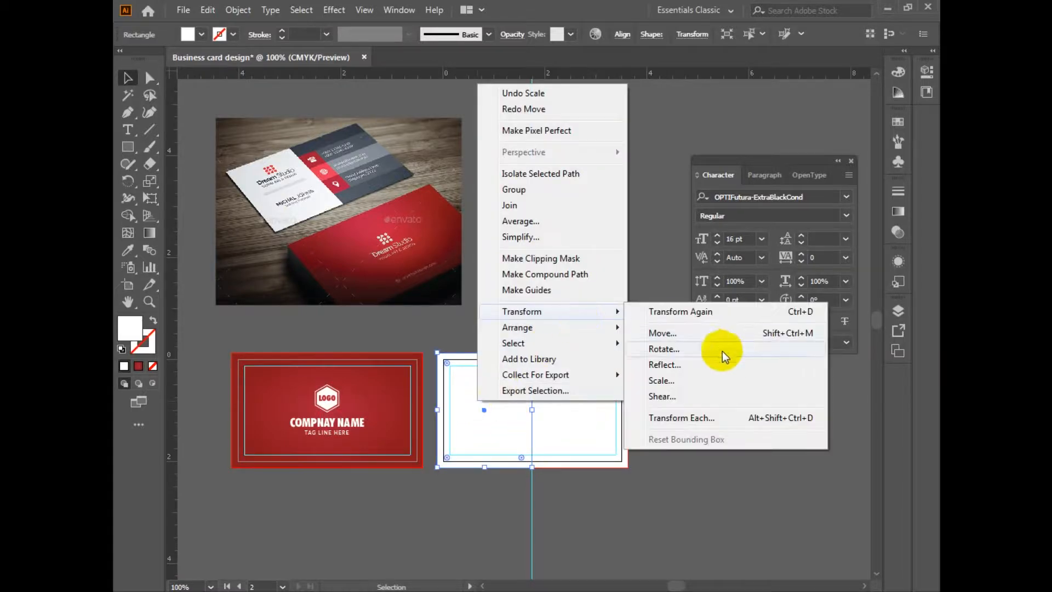
pyautogui.click(712, 365)
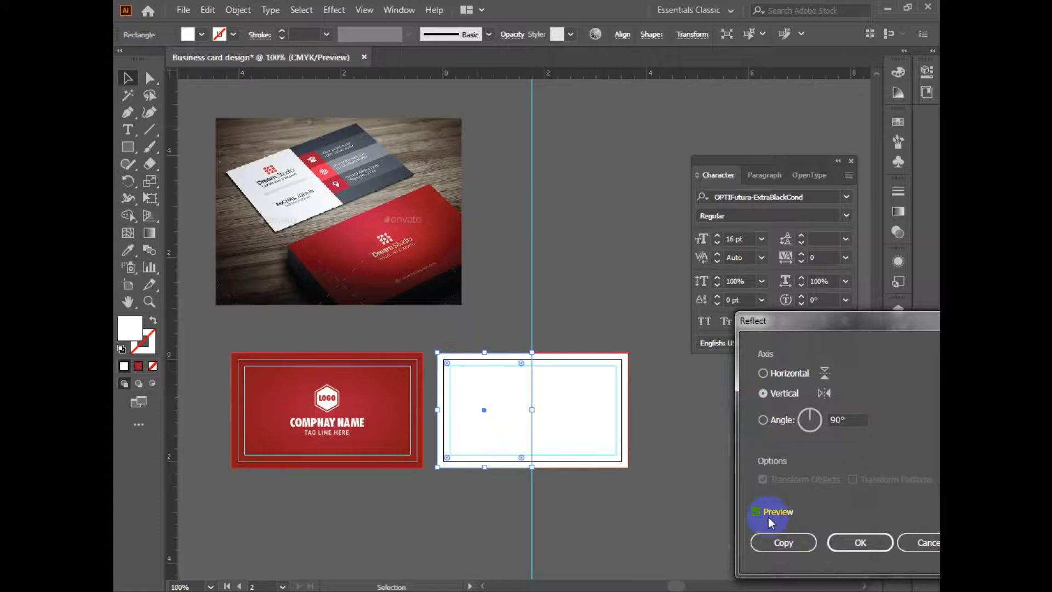
pyautogui.click(858, 544)
pyautogui.moveTo(495, 427); pyautogui.dragTo(578, 414)
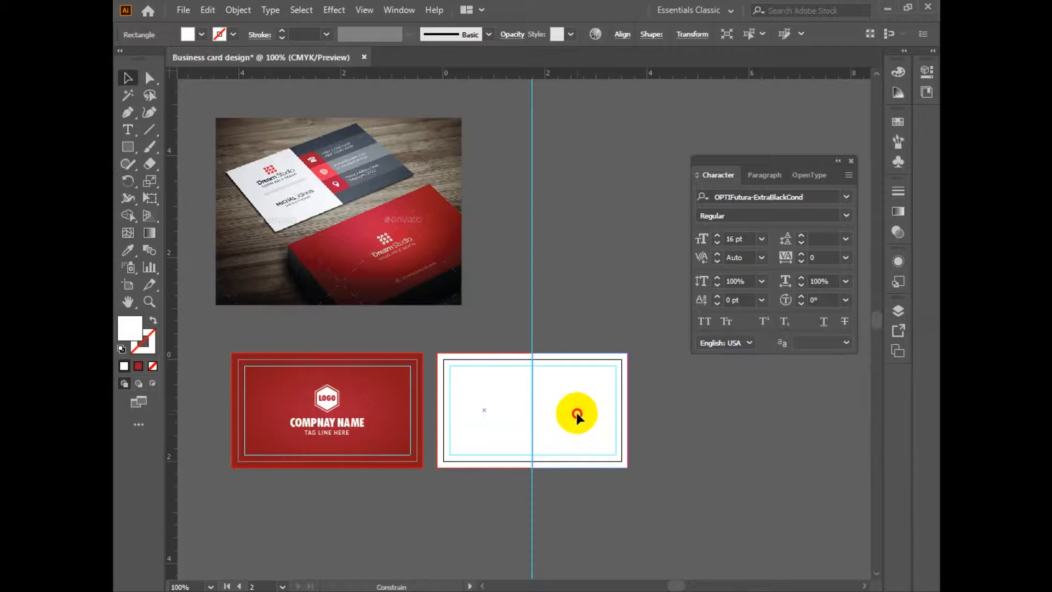
pyautogui.click(648, 437)
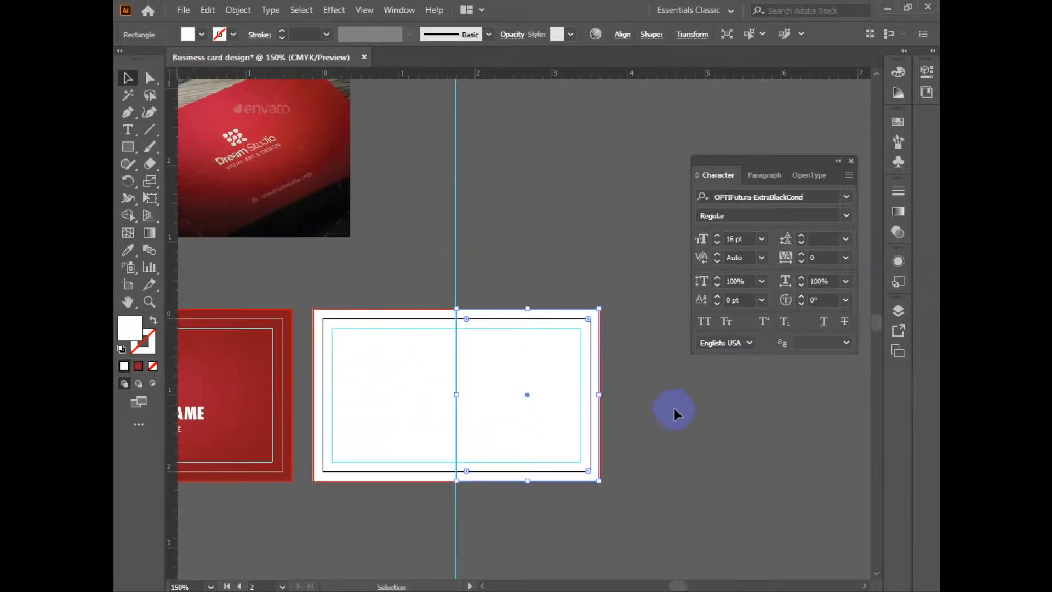
# Unlock the guides and delete the vertical centre guide running through the white card
pyautogui.keyDown('ctrl'); pyautogui.keyDown('alt'); pyautogui.click(544, 190); pyautogui.keyUp('alt'); pyautogui.keyUp('ctrl')
pyautogui.moveTo(545, 190); pyautogui.dragTo(546, 348)
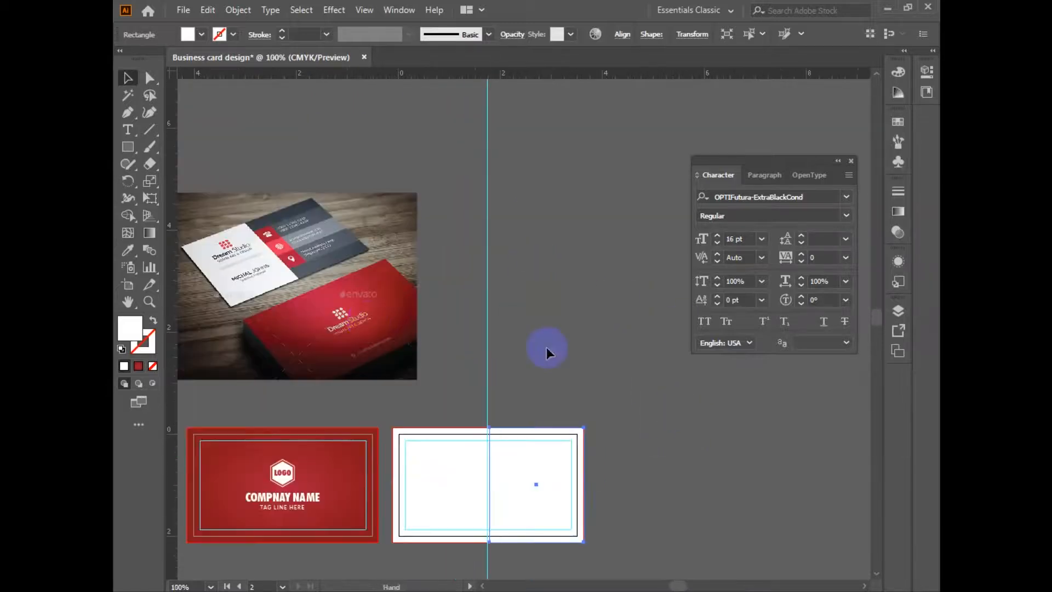
pyautogui.click(554, 240)
pyautogui.rightClick(535, 203)
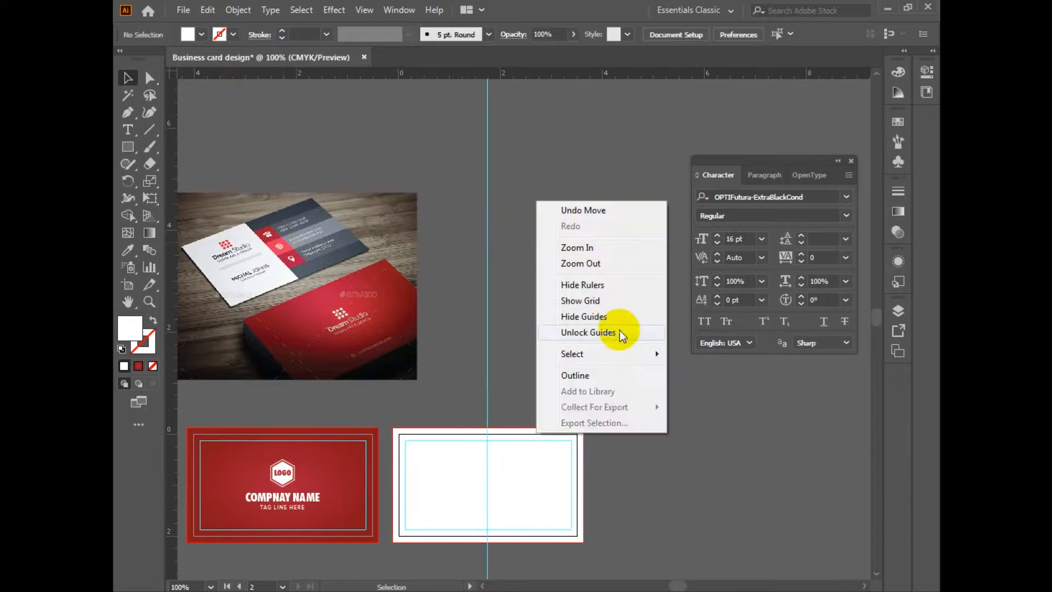
pyautogui.click(632, 332)
pyautogui.click(487, 317)
pyautogui.press('Delete')
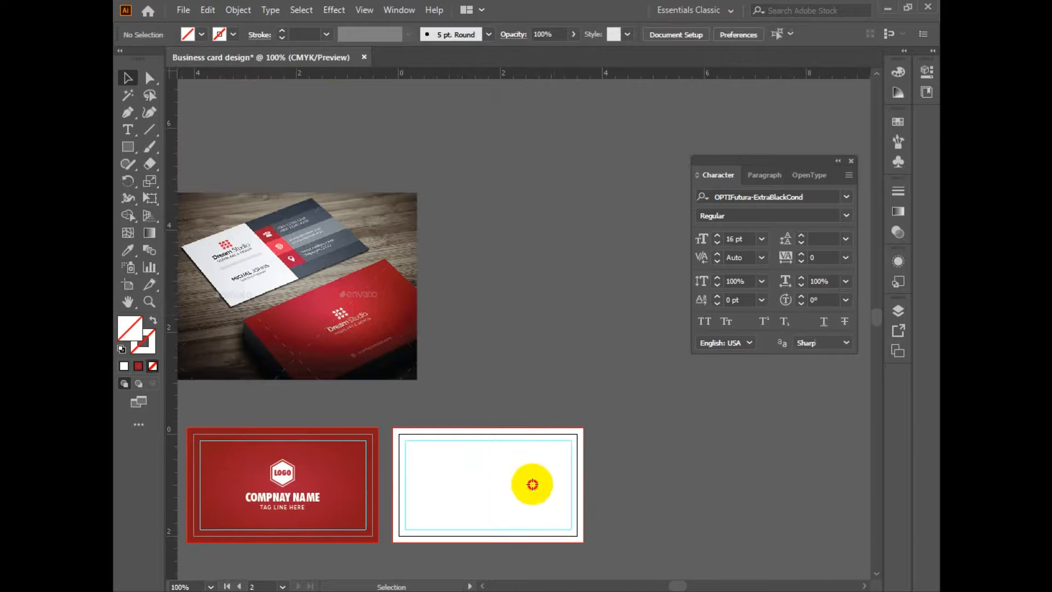
# Fill the right half-card rectangle with the dark slate colour sampled from the card in the reference photo
pyautogui.click(532, 489)
pyautogui.click(135, 249)
pyautogui.click(345, 255)
pyautogui.click(128, 77)
# Ungroup the red card's artwork so its logo and texts can be selected separately
pyautogui.hotkey('ctrl', '+')
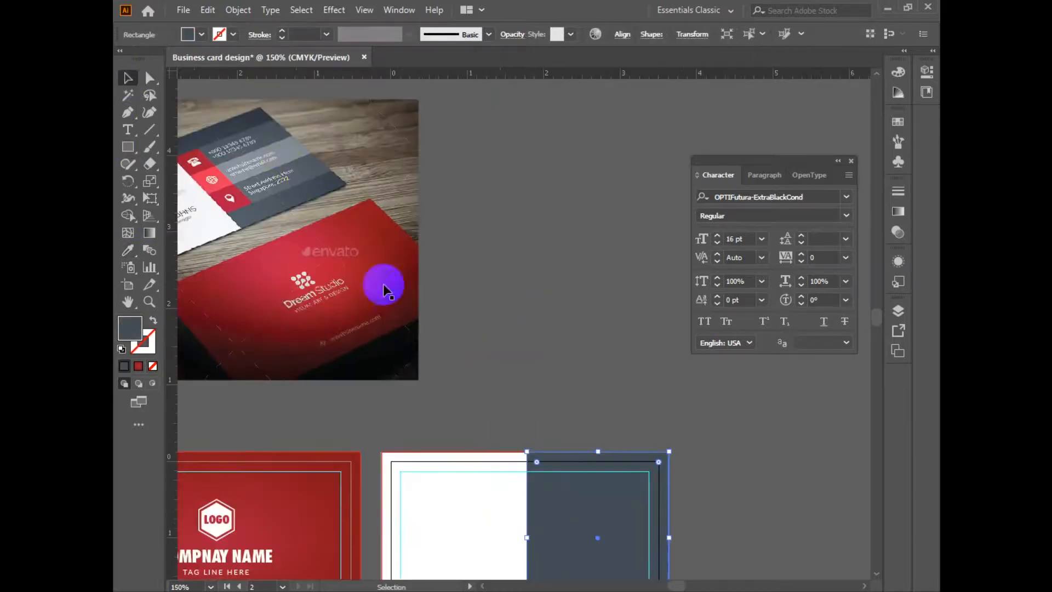
pyautogui.hscroll(-3, 364, 137)
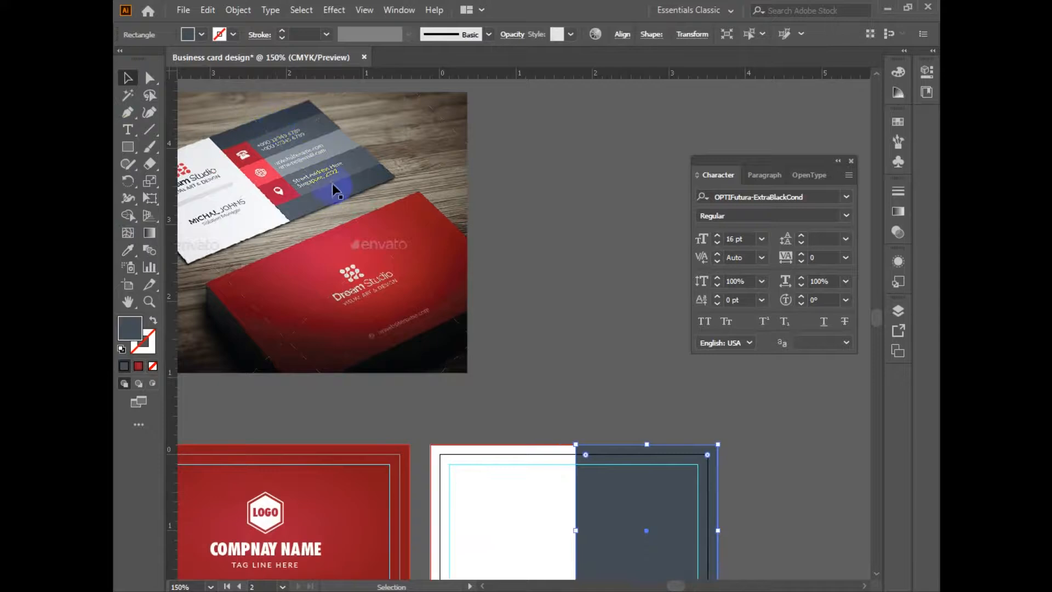
pyautogui.moveTo(511, 305); pyautogui.dragTo(462, 274)
pyautogui.moveTo(400, 308); pyautogui.dragTo(392, 288)
pyautogui.click(269, 465)
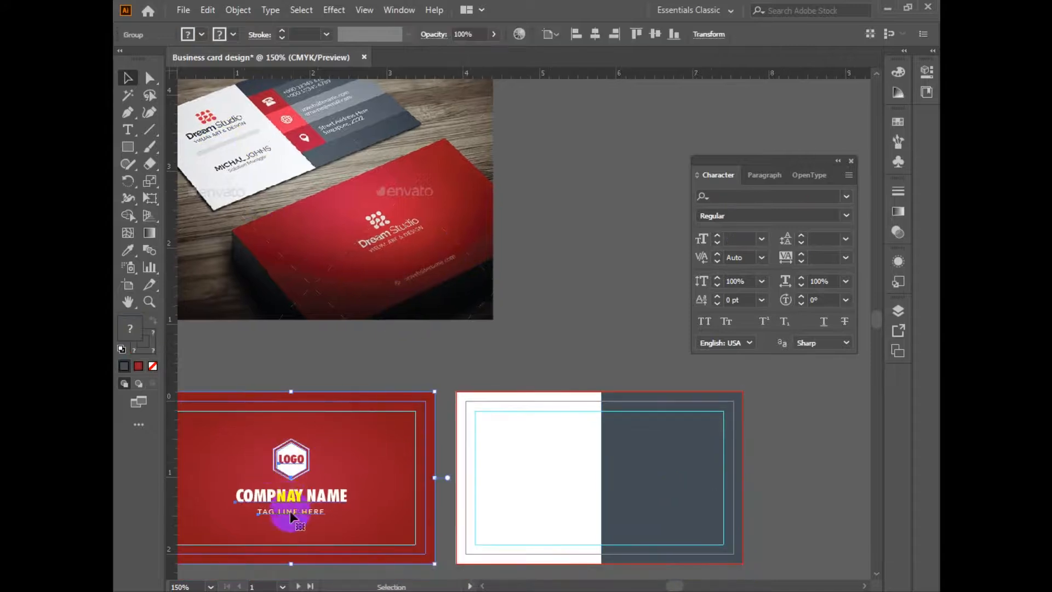
pyautogui.rightClick(294, 509)
pyautogui.click(521, 329)
# Pick out the red card's logo, company name and tag line, and lock the red background behind them
pyautogui.click(287, 459)
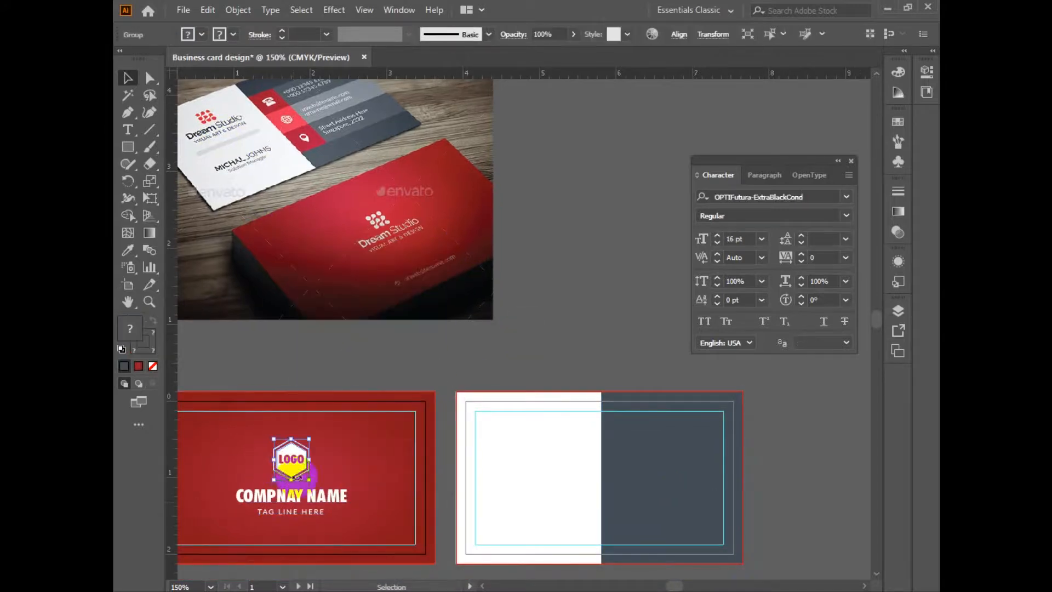
pyautogui.keyDown('shift'); pyautogui.click(316, 496); pyautogui.keyUp('shift')
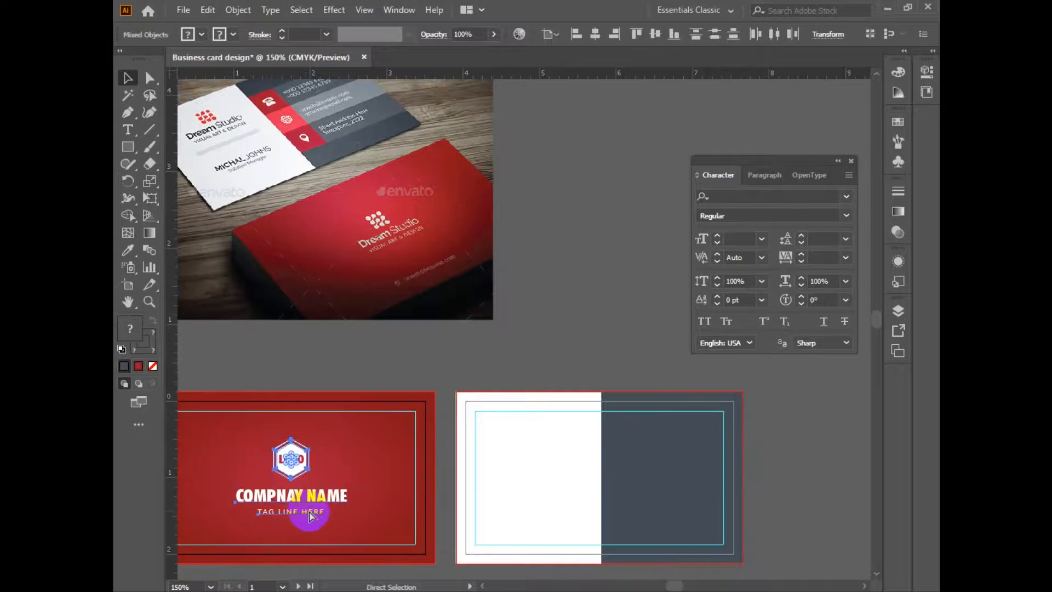
pyautogui.hotkey('ctrl', 'g')
pyautogui.moveTo(293, 462); pyautogui.dragTo(515, 444)
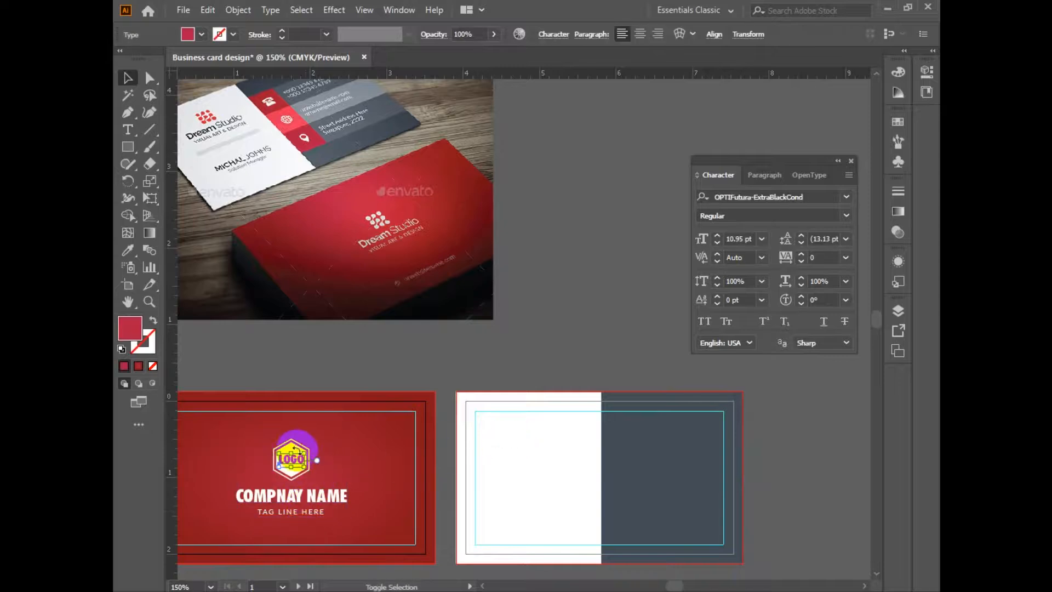
pyautogui.click(422, 520)
pyautogui.click(439, 553)
pyautogui.moveTo(421, 388); pyautogui.dragTo(385, 465)
pyautogui.hotkey('ctrl', '2')
# Copy the logo, company name and tag line onto the white left half and scale the copy down to fit
pyautogui.moveTo(248, 451); pyautogui.dragTo(547, 495)
pyautogui.keyDown('ctrl'); pyautogui.click(566, 486); pyautogui.keyUp('ctrl')
pyautogui.moveTo(494, 324); pyautogui.dragTo(592, 507)
pyautogui.moveTo(567, 447); pyautogui.dragTo(596, 472)
pyautogui.moveTo(558, 431); pyautogui.dragTo(562, 473)
# Ungroup the copied logo, company name and tag line on the white half
pyautogui.rightClick(561, 449)
pyautogui.click(583, 317)
pyautogui.click(578, 486)
pyautogui.hotkey('ctrl', 'z')
pyautogui.hotkey('ctrl', '2')
pyautogui.click(564, 481)
pyautogui.rightClick(564, 482)
pyautogui.click(623, 351)
pyautogui.click(602, 322)
pyautogui.moveTo(566, 481); pyautogui.dragTo(559, 465)
# Set the fill of the copied company name on the white half to dark grey 2b2b2b
pyautogui.click(555, 455)
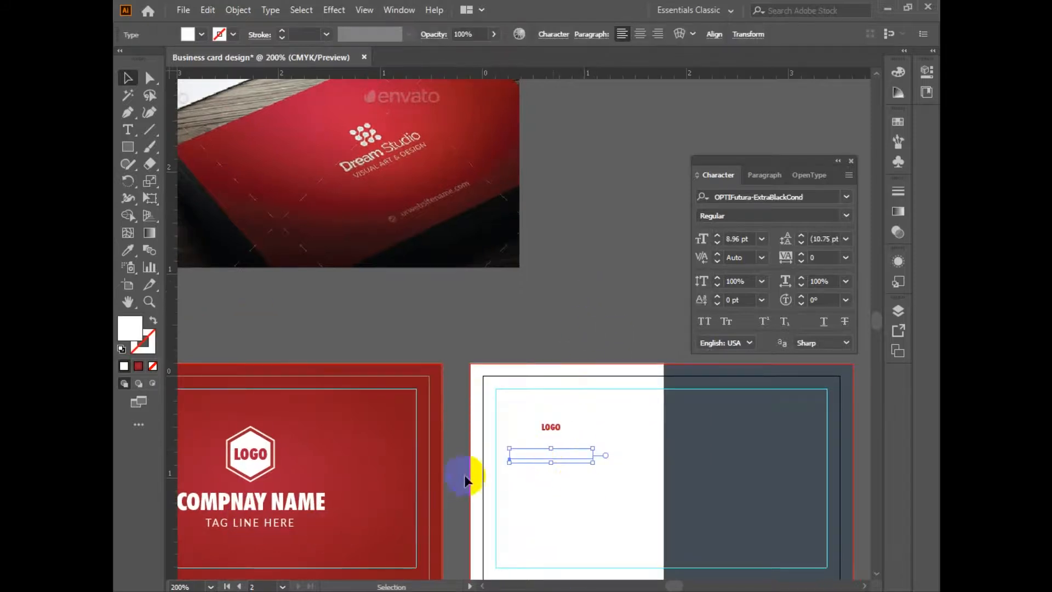
pyautogui.moveTo(456, 280); pyautogui.dragTo(554, 414)
pyautogui.press('o')
pyautogui.doubleClick(130, 328)
pyautogui.click(484, 349)
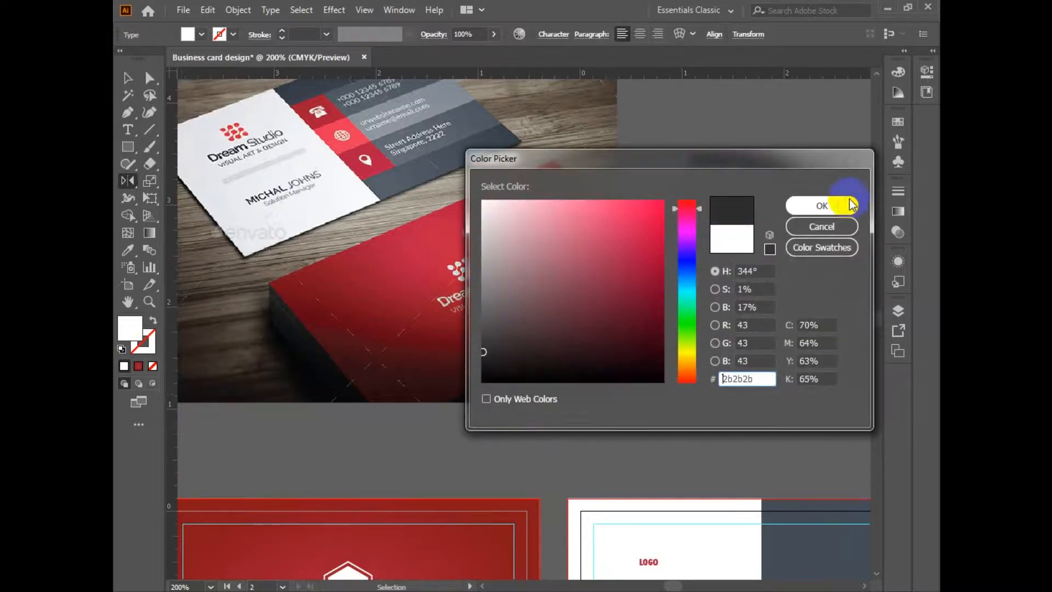
pyautogui.click(821, 207)
# Set the fill of the copied tag line on the white half to grey 636363
pyautogui.moveTo(631, 406); pyautogui.dragTo(489, 161)
pyautogui.click(514, 356)
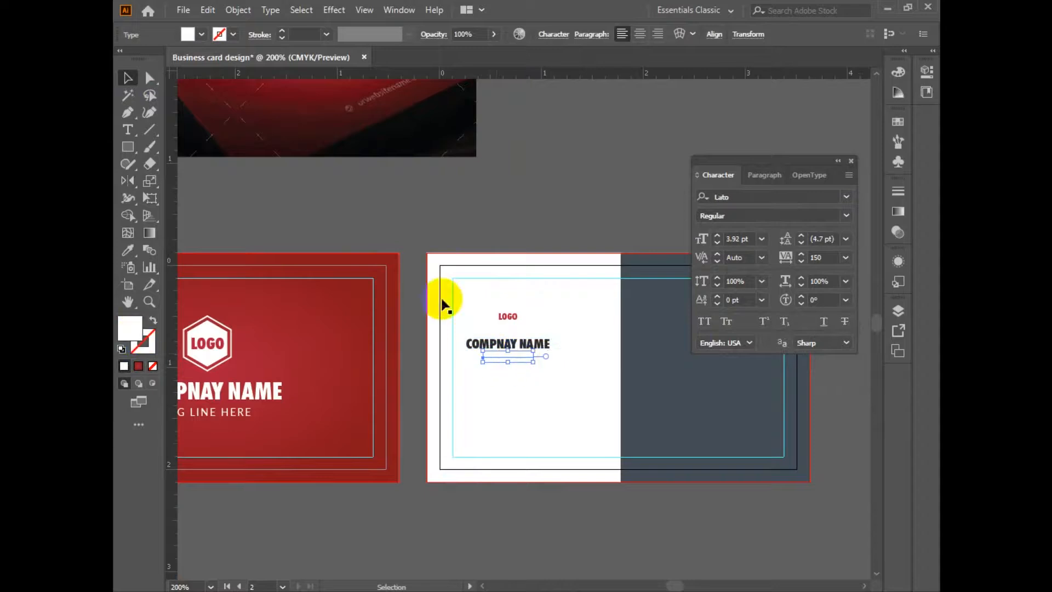
pyautogui.doubleClick(130, 328)
pyautogui.click(481, 310)
pyautogui.click(822, 205)
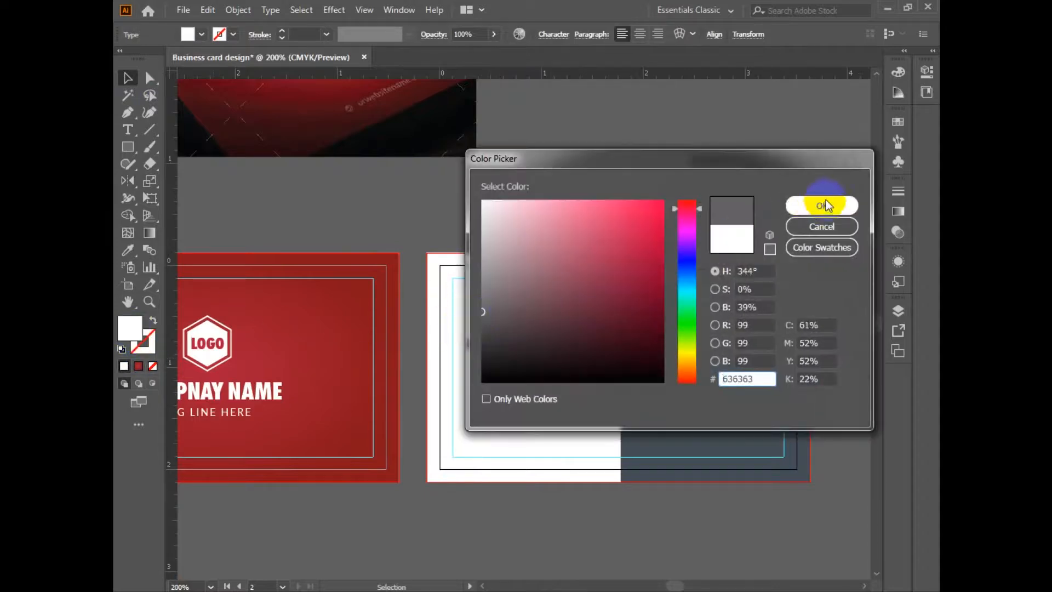
pyautogui.click(553, 187)
pyautogui.click(520, 310)
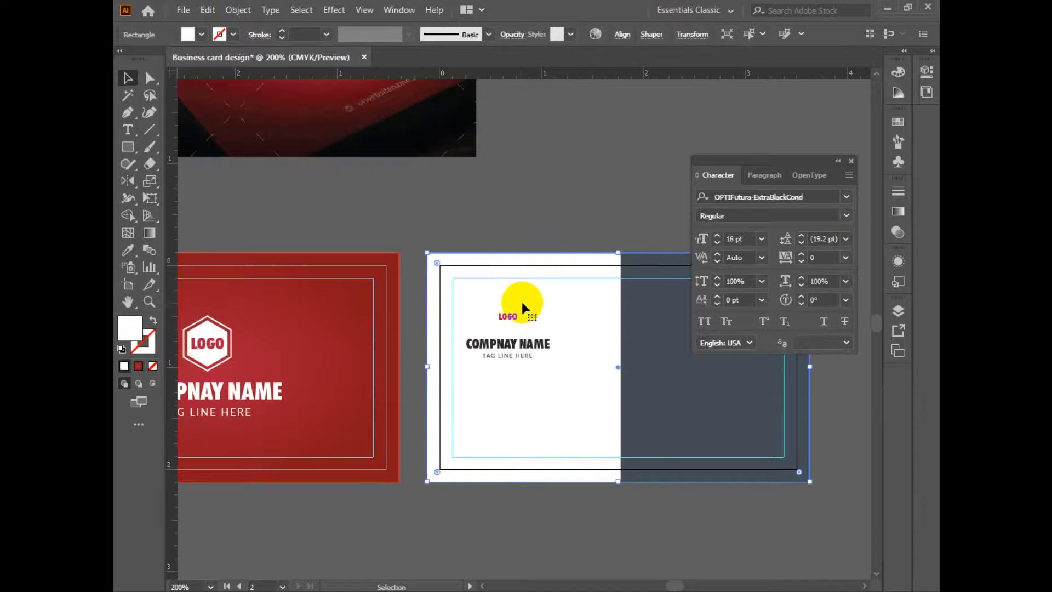
pyautogui.rightClick(515, 305)
pyautogui.click(595, 411)
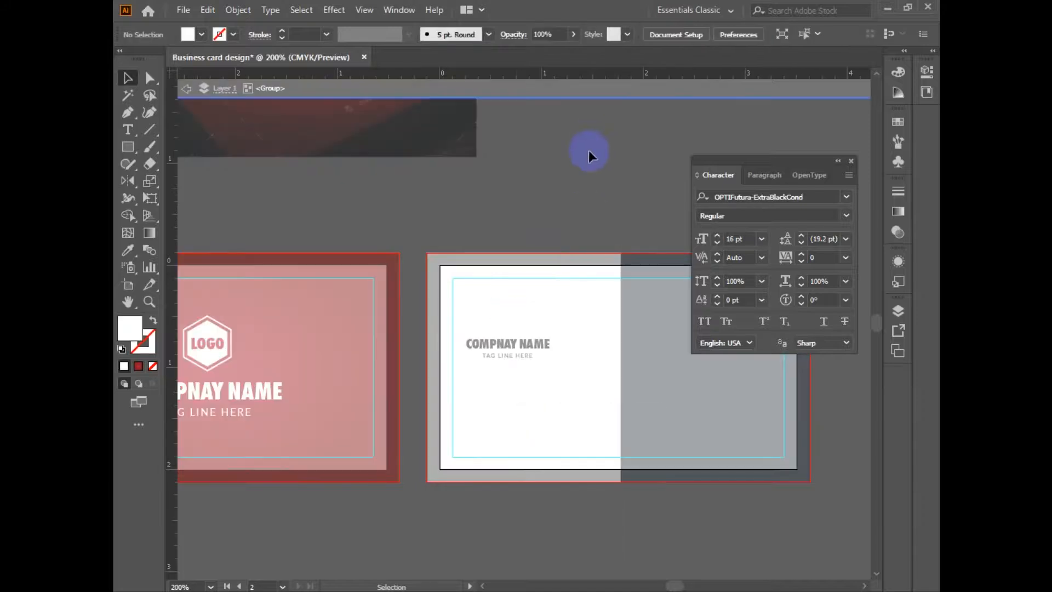
pyautogui.doubleClick(555, 235)
# Recolour the white hexagon logo on the white half with the red gradient sampled from the red card
pyautogui.moveTo(462, 182); pyautogui.dragTo(509, 338)
pyautogui.keyDown('ctrl'); pyautogui.keyDown('alt'); pyautogui.click(302, 207); pyautogui.keyUp('alt'); pyautogui.keyUp('ctrl')
pyautogui.moveTo(617, 443); pyautogui.dragTo(300, 311)
pyautogui.keyDown('ctrl'); pyautogui.click(494, 355); pyautogui.keyUp('ctrl')
pyautogui.keyDown('ctrl'); pyautogui.click(479, 345); pyautogui.keyUp('ctrl')
pyautogui.moveTo(479, 351); pyautogui.dragTo(470, 260)
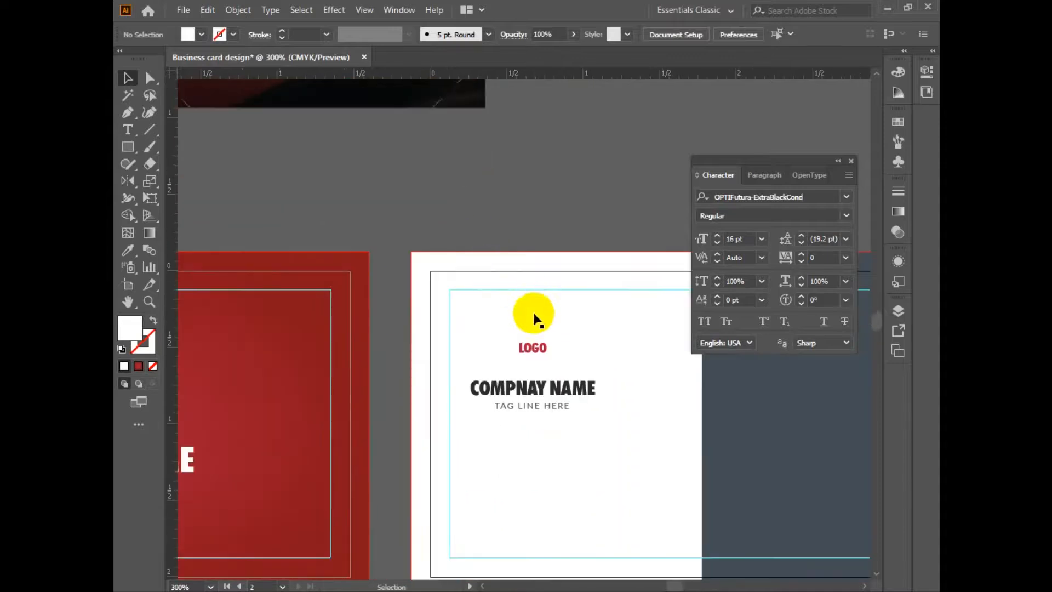
pyautogui.click(534, 342)
pyautogui.press('o')
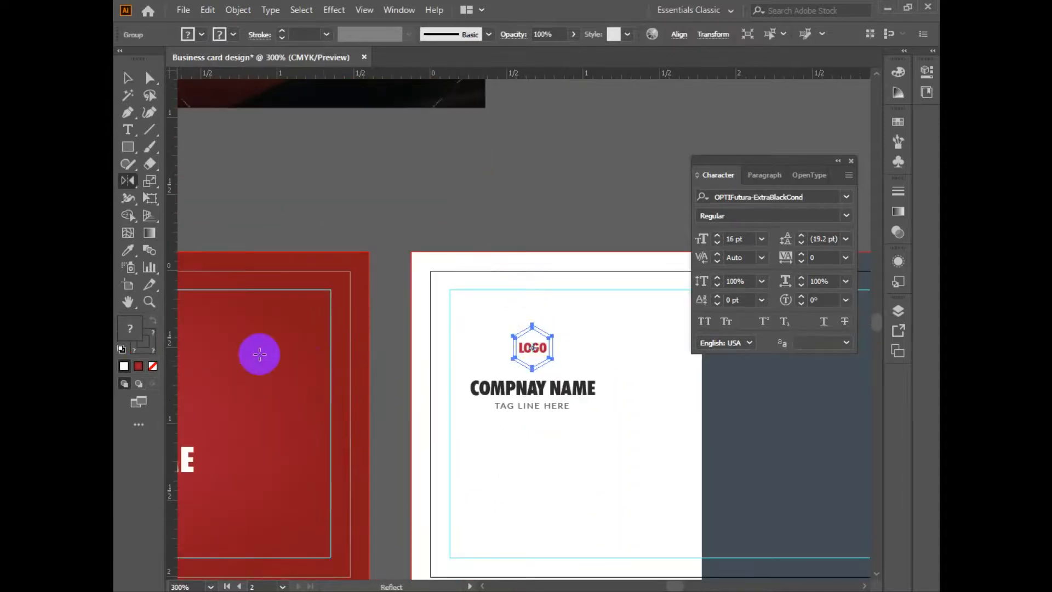
pyautogui.click(260, 355)
# Ungroup the recoloured hexagon logo on the white half into its separate shapes
pyautogui.click(128, 78)
pyautogui.click(530, 351)
pyautogui.rightClick(530, 352)
pyautogui.click(570, 214)
pyautogui.click(542, 340)
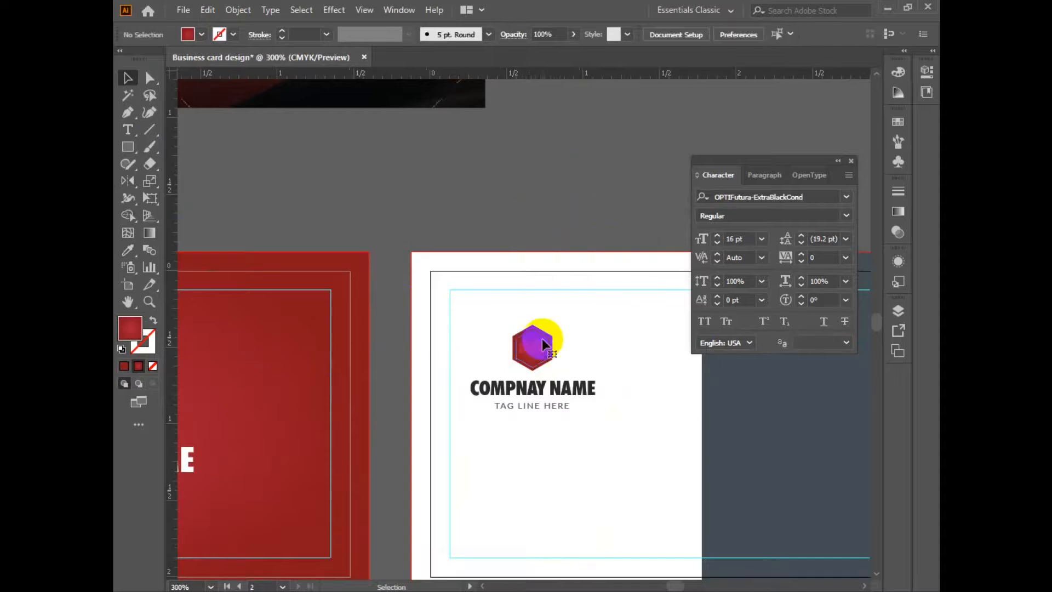
# Swap fill and stroke on the outer hexagon of the white-side logo to turn it into a red outline
pyautogui.keyDown('ctrl'); pyautogui.click(551, 349); pyautogui.keyUp('ctrl')
pyautogui.keyDown('ctrl'); pyautogui.click(550, 349); pyautogui.keyUp('ctrl')
pyautogui.keyDown('ctrl'); pyautogui.click(546, 343); pyautogui.keyUp('ctrl')
pyautogui.keyDown('ctrl'); pyautogui.click(434, 266); pyautogui.keyUp('ctrl')
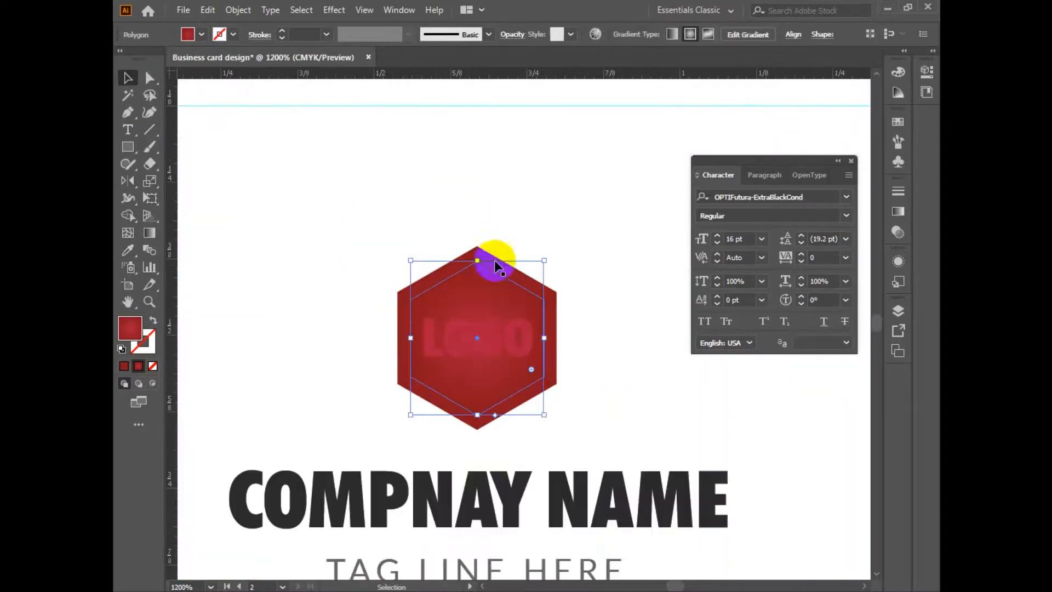
pyautogui.click(496, 265)
pyautogui.click(152, 321)
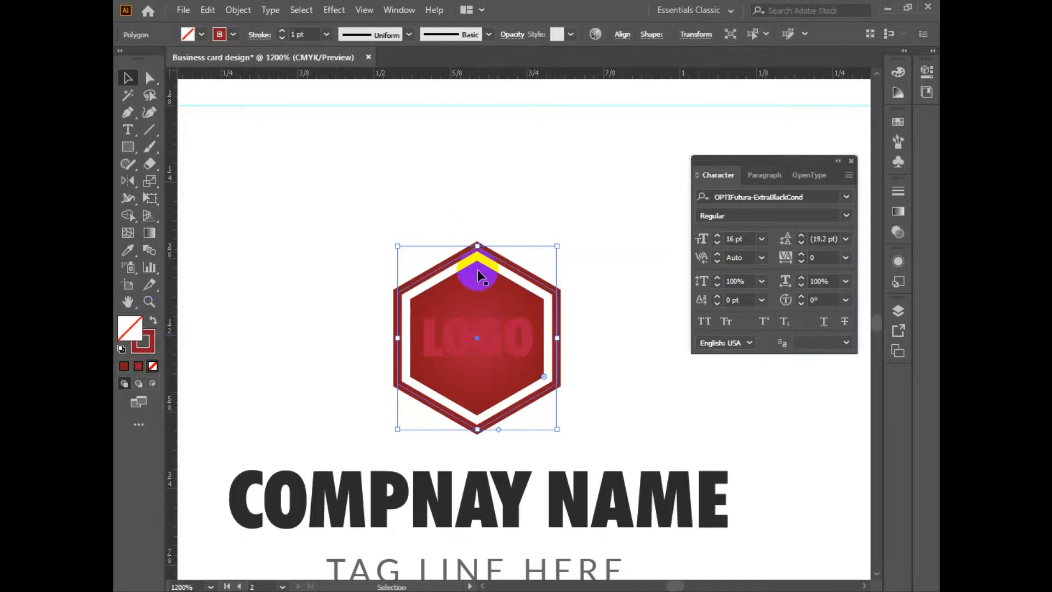
pyautogui.click(477, 272)
# Recolour the LOGO text inside the white-side hexagon white by sampling the white lettering on the red card
pyautogui.keyDown('ctrl'); pyautogui.keyDown('alt'); pyautogui.click(436, 254); pyautogui.keyUp('alt'); pyautogui.keyUp('ctrl')
pyautogui.keyDown('ctrl'); pyautogui.keyDown('alt'); pyautogui.click(436, 254); pyautogui.keyUp('alt'); pyautogui.keyUp('ctrl')
pyautogui.keyDown('ctrl'); pyautogui.keyDown('alt'); pyautogui.click(436, 254); pyautogui.keyUp('alt'); pyautogui.keyUp('ctrl')
pyautogui.keyDown('ctrl'); pyautogui.keyDown('alt'); pyautogui.click(437, 253); pyautogui.keyUp('alt'); pyautogui.keyUp('ctrl')
pyautogui.keyDown('ctrl'); pyautogui.keyDown('alt'); pyautogui.click(436, 253); pyautogui.keyUp('alt'); pyautogui.keyUp('ctrl')
pyautogui.keyDown('ctrl'); pyautogui.keyDown('alt'); pyautogui.click(436, 253); pyautogui.keyUp('alt'); pyautogui.keyUp('ctrl')
pyautogui.keyDown('ctrl'); pyautogui.keyDown('alt'); pyautogui.click(437, 254); pyautogui.keyUp('alt'); pyautogui.keyUp('ctrl')
pyautogui.keyDown('ctrl'); pyautogui.click(519, 282); pyautogui.keyUp('ctrl')
pyautogui.keyDown('ctrl'); pyautogui.click(540, 295); pyautogui.keyUp('ctrl')
pyautogui.moveTo(608, 455); pyautogui.dragTo(342, 146)
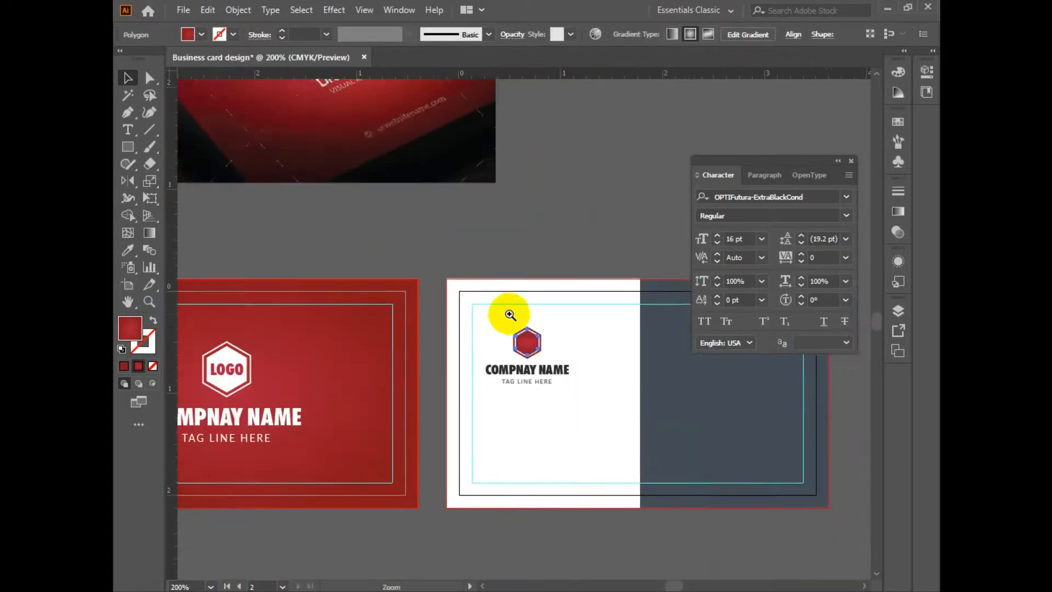
pyautogui.keyDown('ctrl'); pyautogui.click(508, 314); pyautogui.keyUp('ctrl')
pyautogui.click(553, 377)
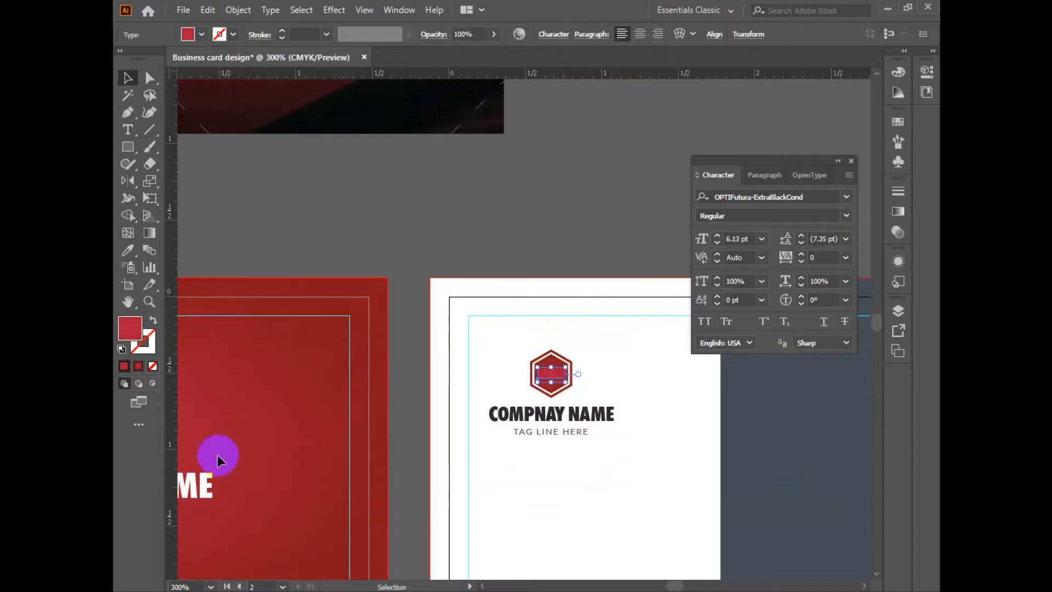
pyautogui.press('i')
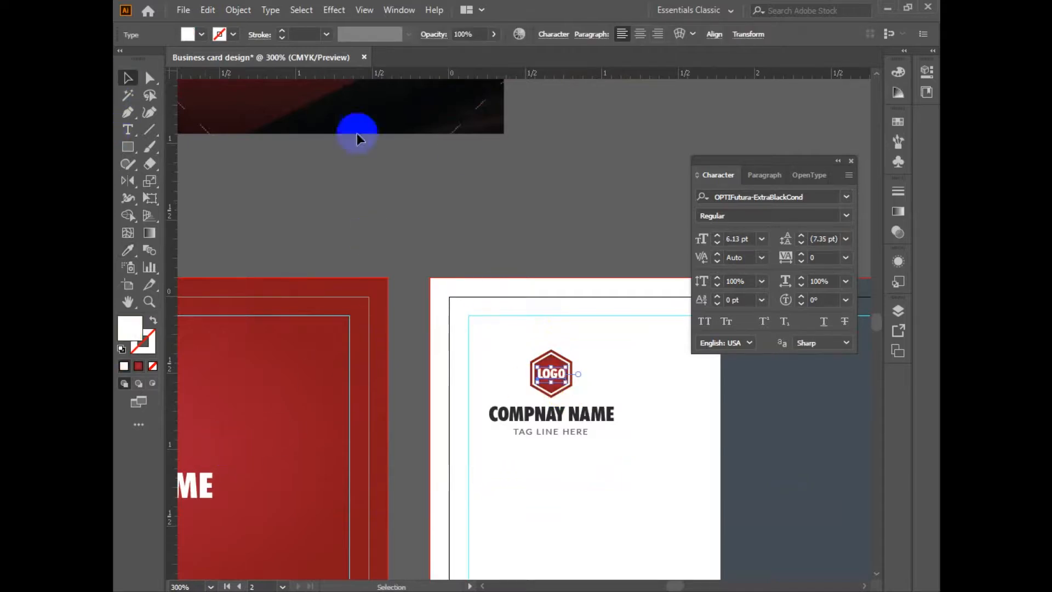
# Lock the white card background and group the logo's two hexagons with the LOGO text
pyautogui.click(497, 333)
pyautogui.hotkey('ctrl', '2')
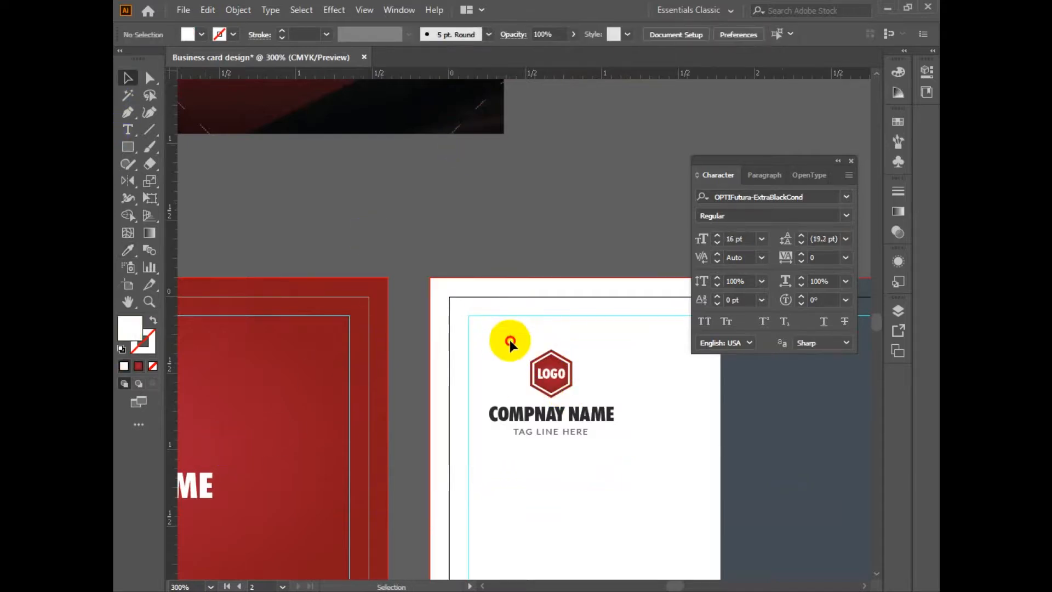
pyautogui.moveTo(511, 341); pyautogui.dragTo(589, 383)
pyautogui.hotkey('ctrl', 'g')
# Draw a thin horizontal bar beneath the tag line, about as wide as the company name, and fill it with the tag line's grey
pyautogui.keyDown('ctrl'); pyautogui.keyDown('alt'); pyautogui.click(567, 470); pyautogui.keyUp('alt'); pyautogui.keyUp('ctrl')
pyautogui.moveTo(514, 308); pyautogui.dragTo(506, 525)
pyautogui.keyDown('ctrl'); pyautogui.keyDown('alt'); pyautogui.click(520, 444); pyautogui.keyUp('alt'); pyautogui.keyUp('ctrl')
pyautogui.moveTo(486, 419); pyautogui.dragTo(461, 404)
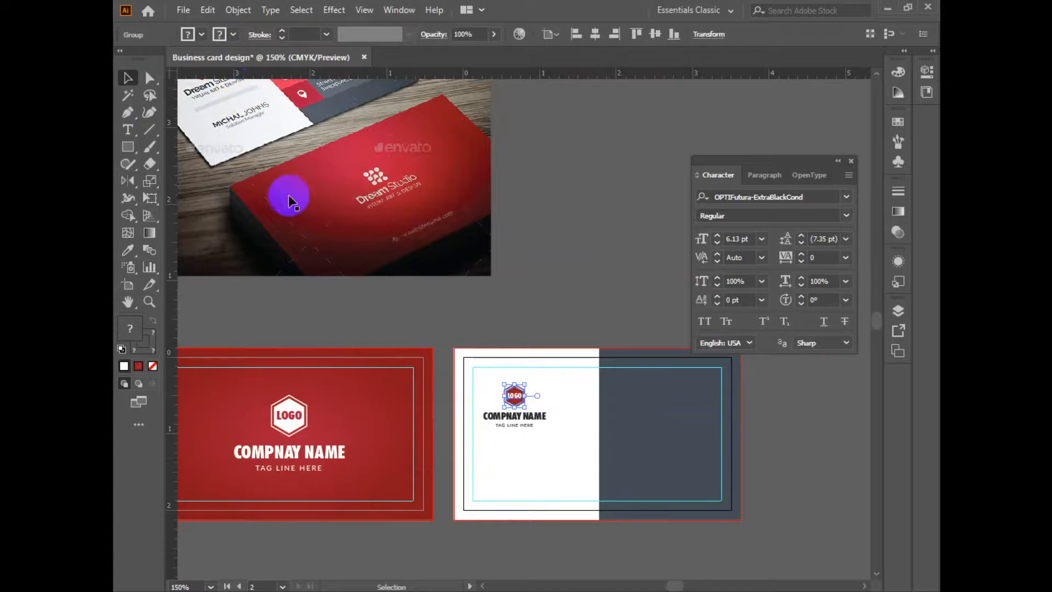
pyautogui.hotkey('ctrl', '+')
pyautogui.moveTo(125, 153); pyautogui.dragTo(183, 141)
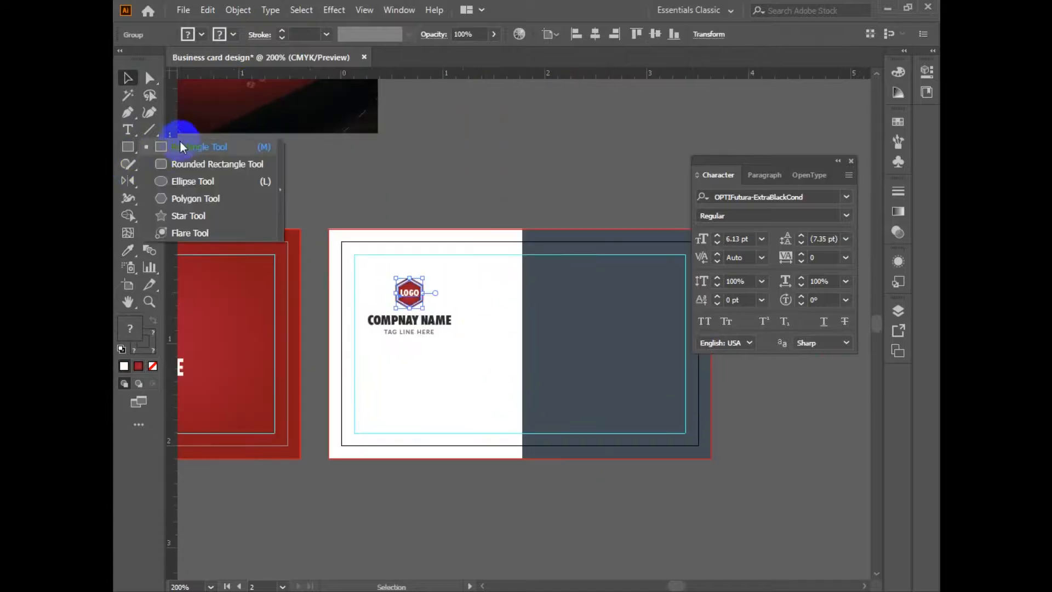
pyautogui.hotkey('ctrl', '+')
pyautogui.moveTo(366, 321); pyautogui.dragTo(507, 318)
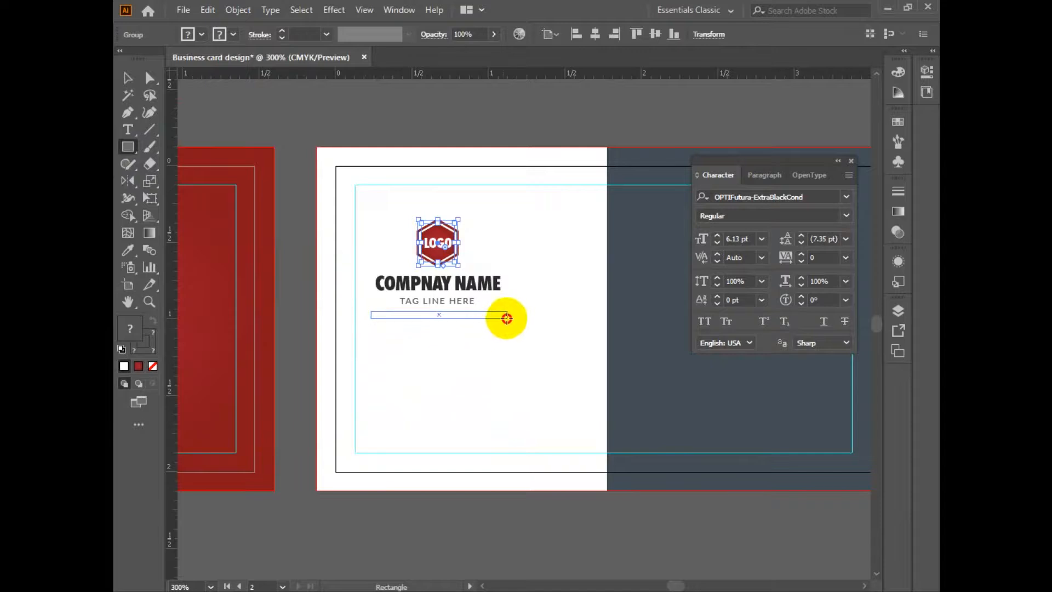
pyautogui.press('i')
pyautogui.click(432, 305)
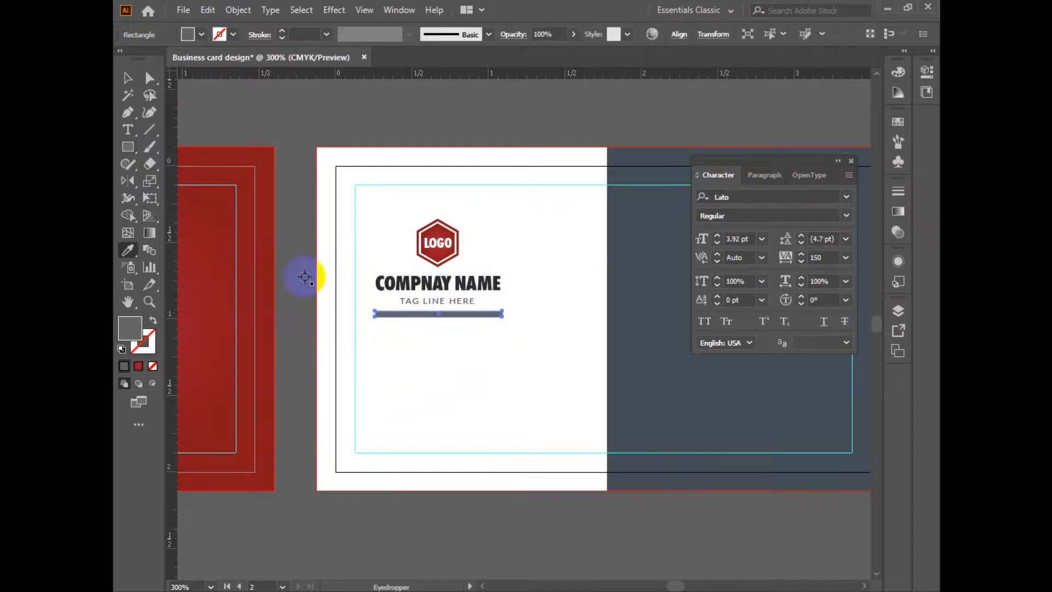
# Move the grey bar slightly lower so it sits a bit further below the tag line
pyautogui.click(128, 78)
pyautogui.click(514, 347)
pyautogui.click(515, 366)
pyautogui.click(513, 358)
pyautogui.moveTo(505, 355); pyautogui.dragTo(523, 392)
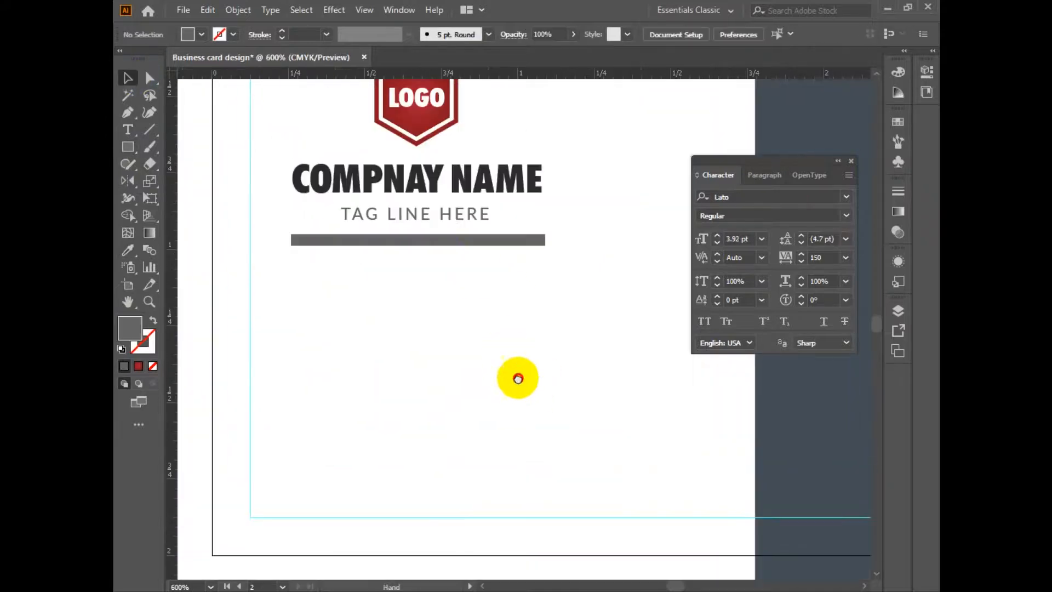
pyautogui.click(441, 240)
pyautogui.moveTo(421, 234); pyautogui.dragTo(421, 238)
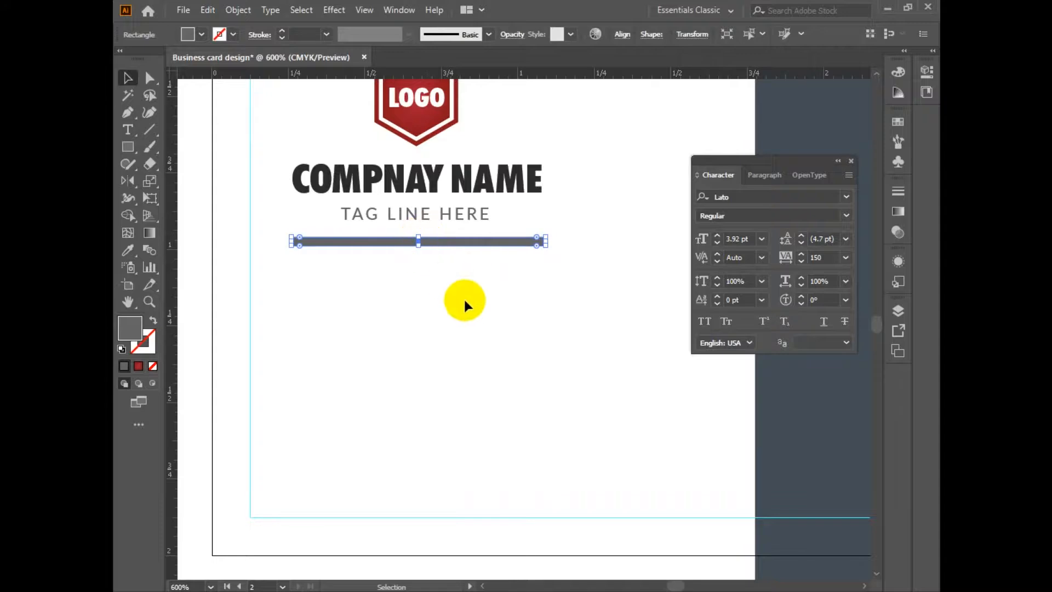
pyautogui.click(464, 306)
# Compare the white card side with the reference mockup, checking how the name and job title are laid out
pyautogui.keyDown('ctrl'); pyautogui.keyDown('alt'); pyautogui.click(465, 304); pyautogui.keyUp('alt'); pyautogui.keyUp('ctrl')
pyautogui.keyDown('ctrl'); pyautogui.keyDown('alt'); pyautogui.click(465, 304); pyautogui.keyUp('alt'); pyautogui.keyUp('ctrl')
pyautogui.moveTo(491, 316); pyautogui.dragTo(526, 426)
pyautogui.click(547, 282)
pyautogui.keyDown('ctrl'); pyautogui.keyDown('alt'); pyautogui.click(519, 360); pyautogui.keyUp('alt'); pyautogui.keyUp('ctrl')
pyautogui.keyDown('ctrl'); pyautogui.keyDown('alt'); pyautogui.click(392, 263); pyautogui.keyUp('alt'); pyautogui.keyUp('ctrl')
pyautogui.moveTo(329, 157); pyautogui.dragTo(332, 195)
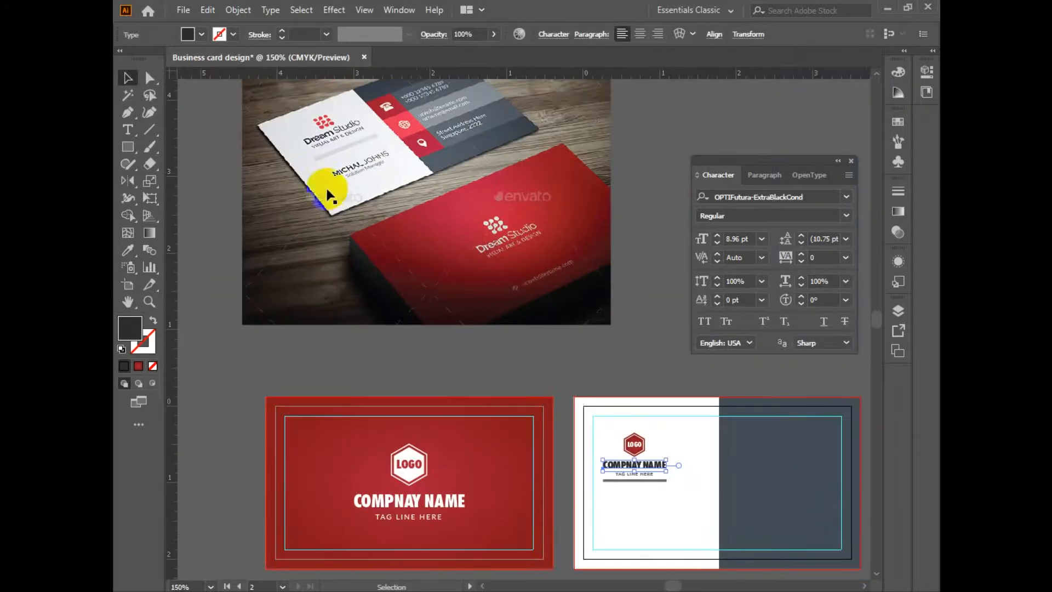
pyautogui.moveTo(477, 307); pyautogui.dragTo(422, 272)
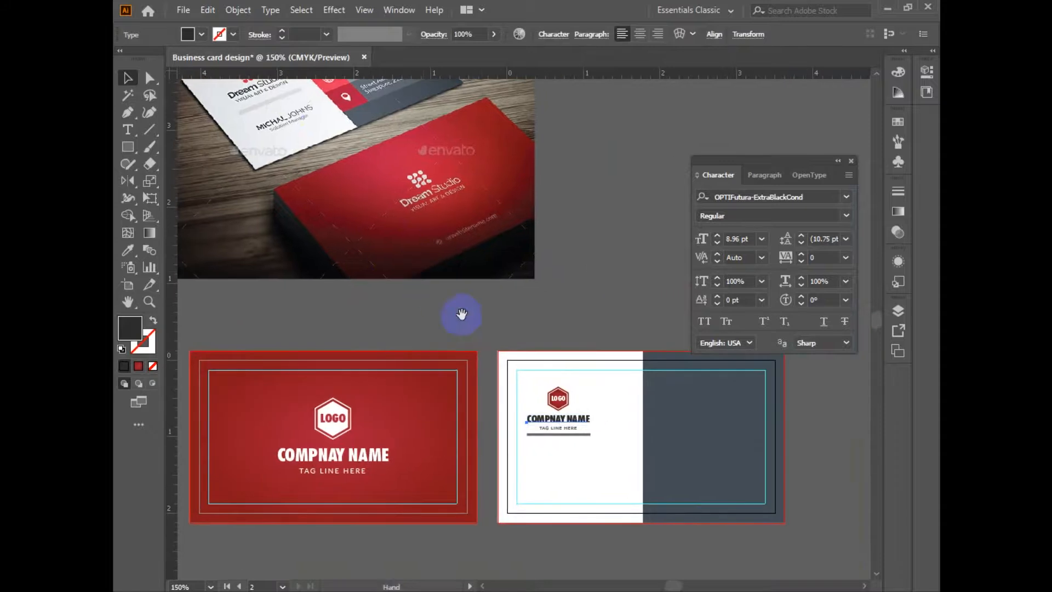
pyautogui.moveTo(532, 388); pyautogui.dragTo(436, 336)
pyautogui.keyDown('ctrl'); pyautogui.click(437, 336); pyautogui.keyUp('ctrl')
pyautogui.moveTo(396, 403); pyautogui.dragTo(397, 365)
pyautogui.click(458, 411)
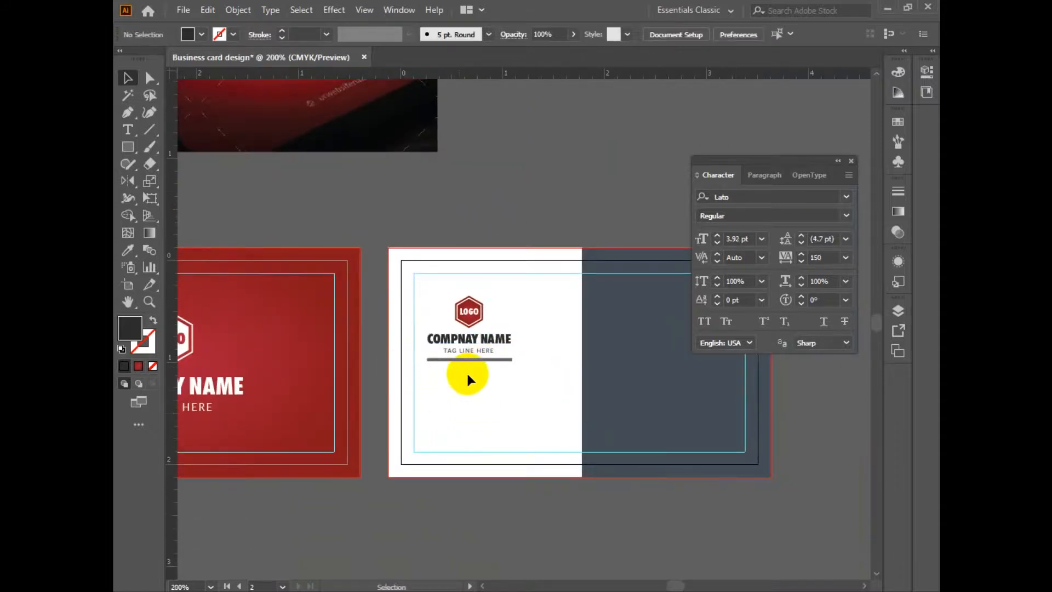
# Add a text object with the cardholder's full name below the grey bar, switching the input language to English
pyautogui.keyDown('ctrl'); pyautogui.click(470, 399); pyautogui.keyUp('ctrl')
pyautogui.press('t')
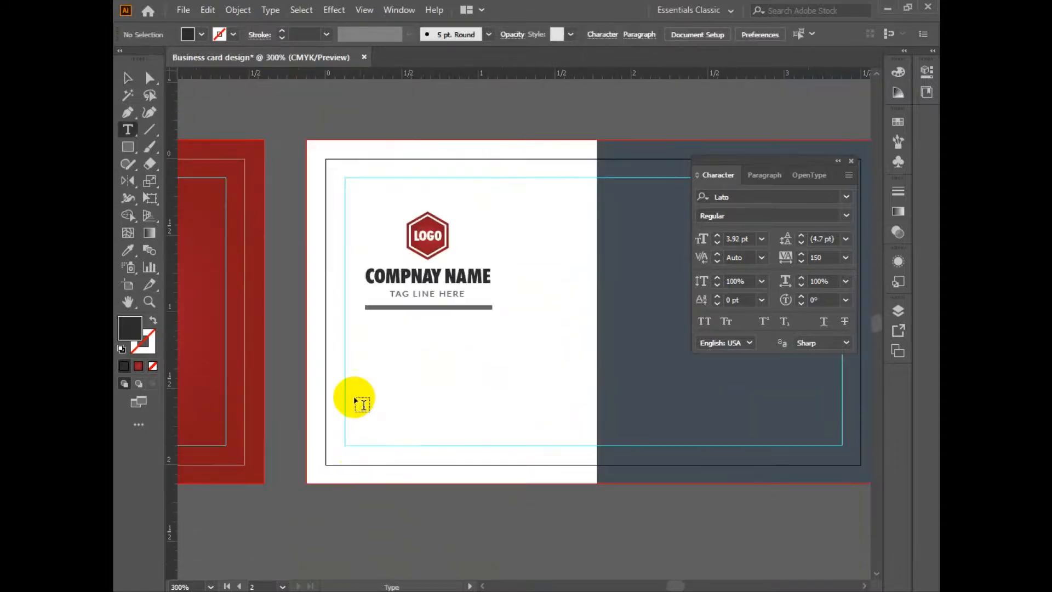
pyautogui.click(354, 366)
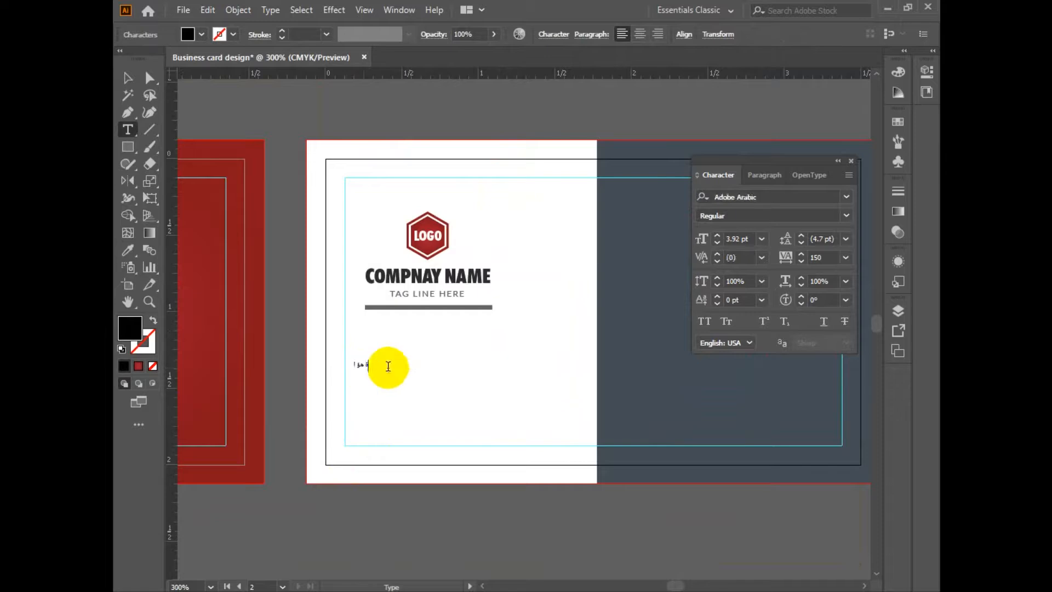
pyautogui.click(789, 591)
pyautogui.click(820, 536)
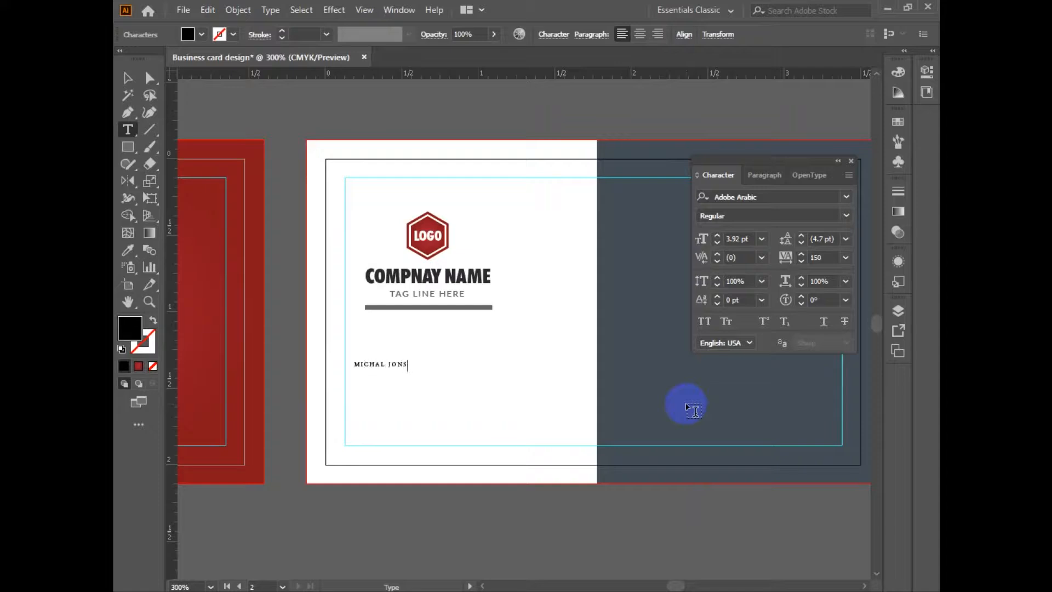
pyautogui.press('Escape')
# Apply All Caps to the cardholder's name and set its font size to 8 pt
pyautogui.click(704, 321)
pyautogui.click(718, 234)
pyautogui.click(718, 235)
pyautogui.click(717, 234)
pyautogui.click(718, 236)
pyautogui.click(718, 236)
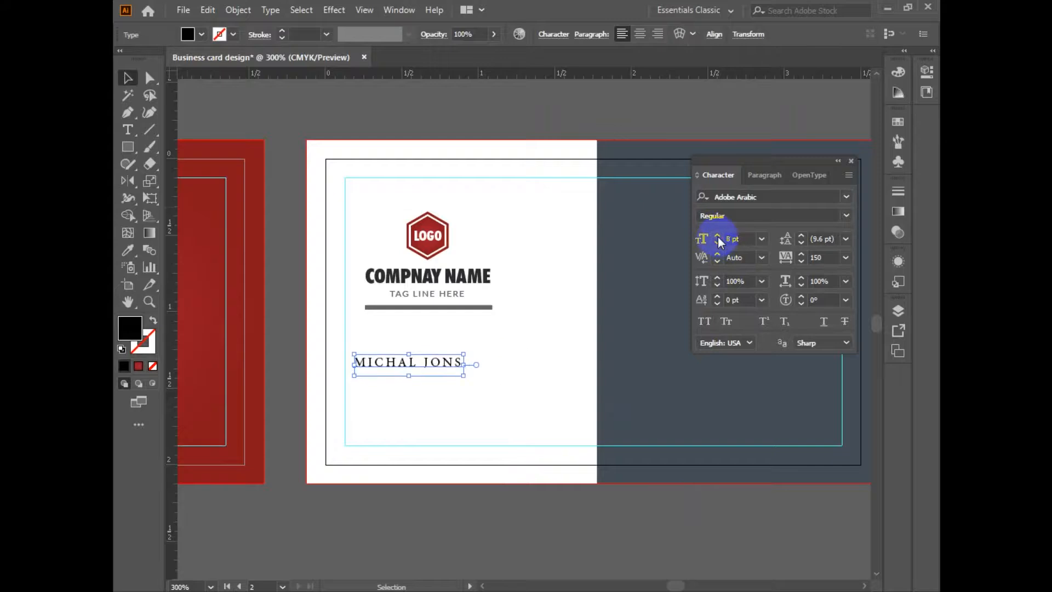
# Set the cardholder's name in Lato Bold with 0 tracking and reposition it beneath the grey bar
pyautogui.click(846, 197)
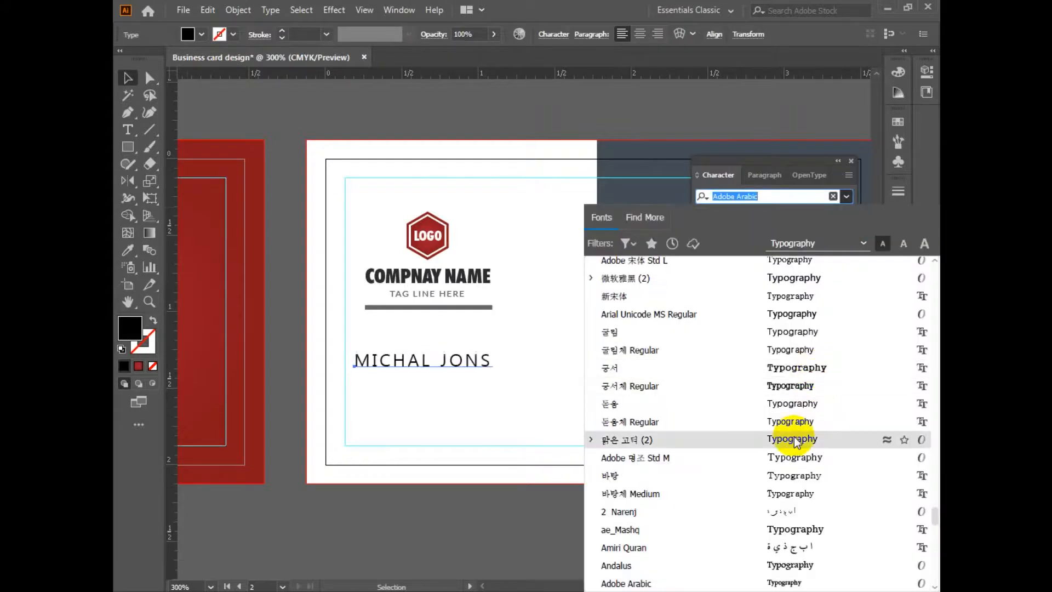
pyautogui.write('LATO')
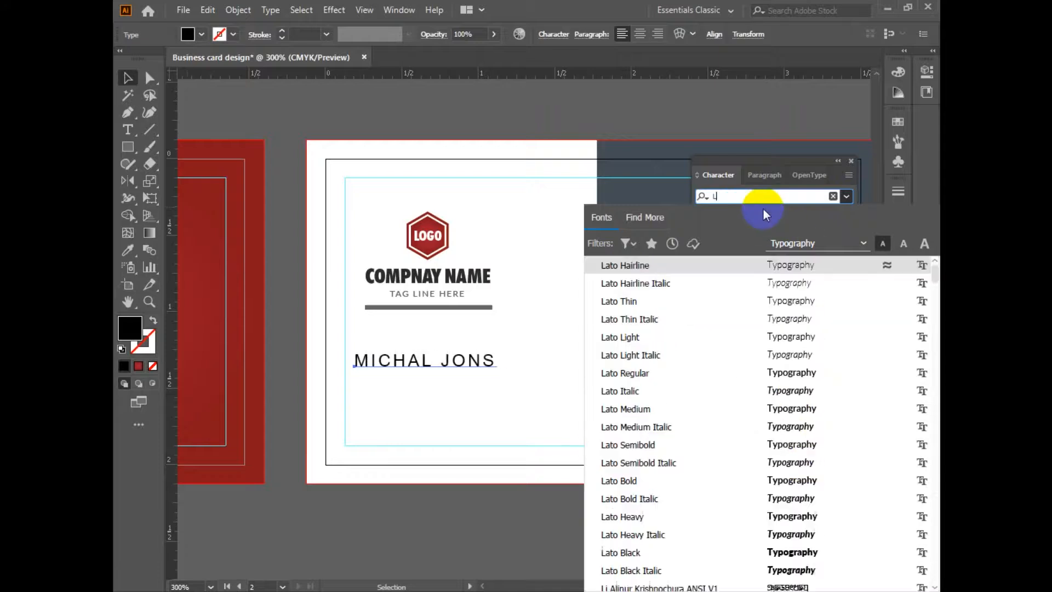
pyautogui.click(811, 481)
pyautogui.moveTo(473, 363); pyautogui.dragTo(487, 386)
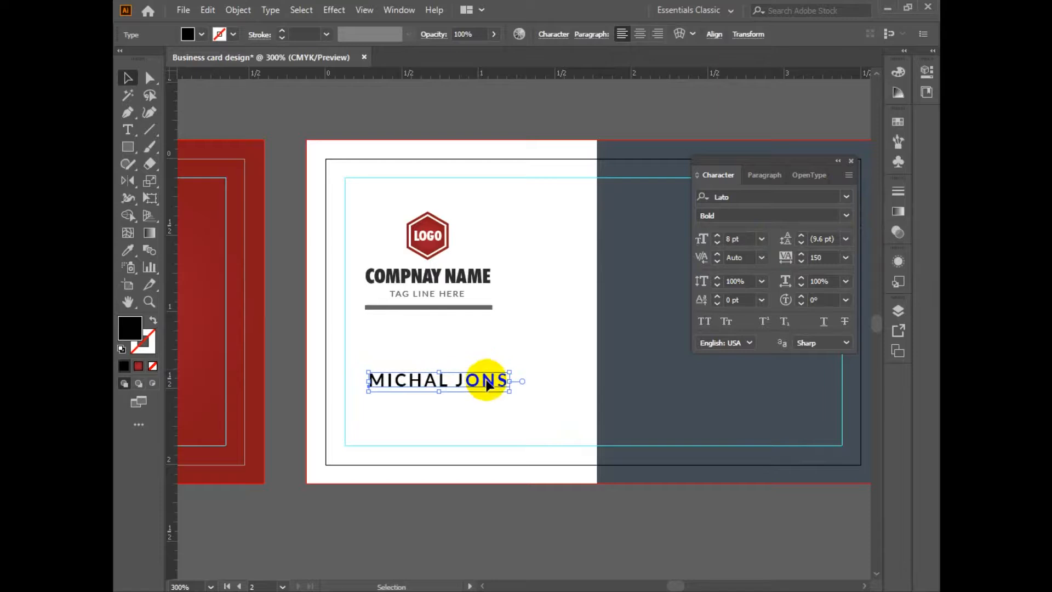
pyautogui.click(824, 256)
pyautogui.write('0')
pyautogui.press('Return')
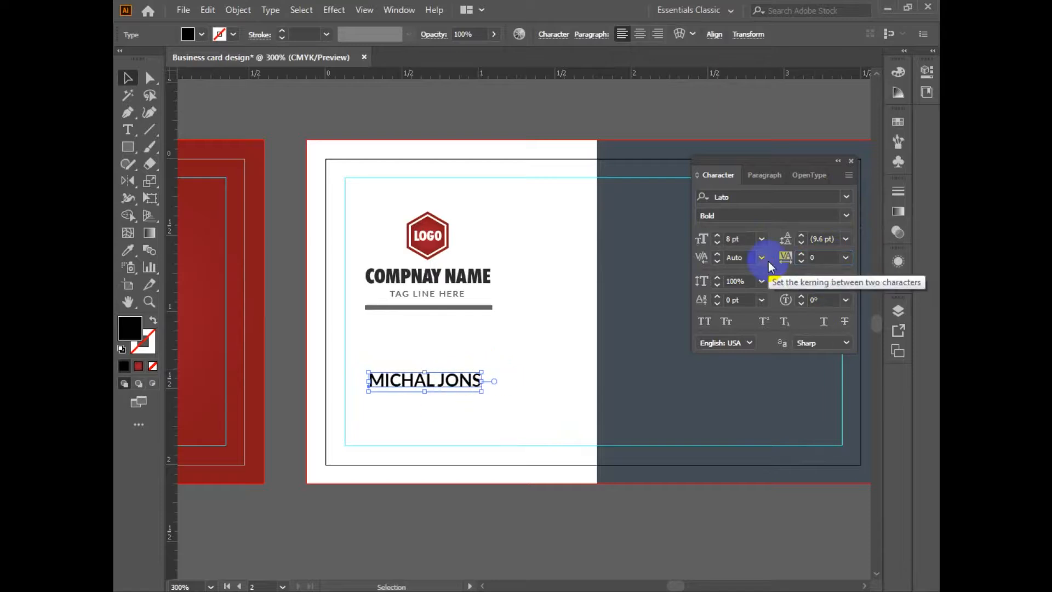
pyautogui.click(486, 417)
pyautogui.moveTo(458, 380); pyautogui.dragTo(461, 373)
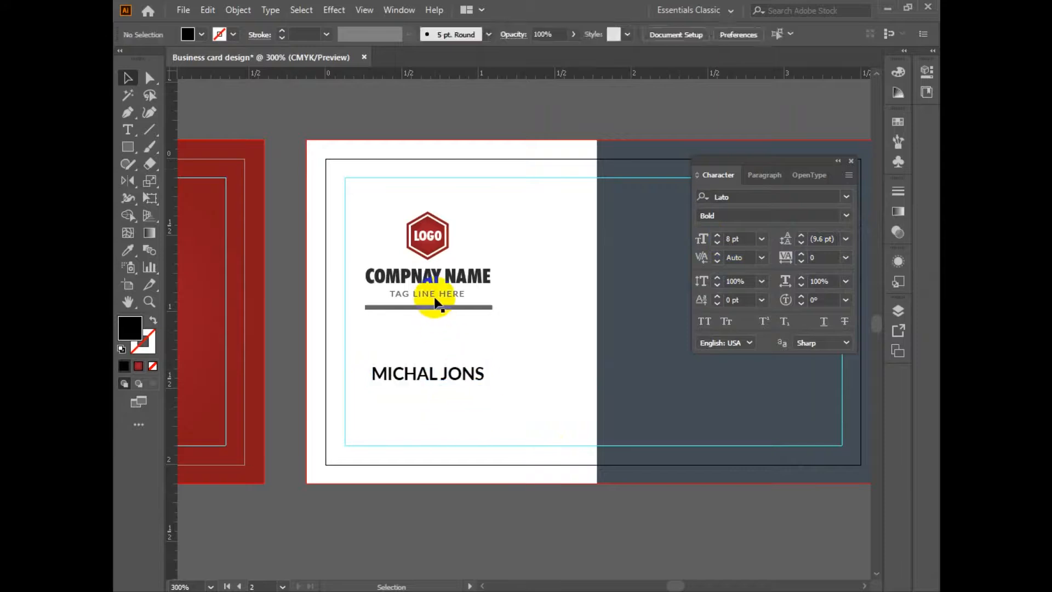
# Duplicate the tag line directly under the cardholder's name and replace its text with GRAPHIC DESIGNER
pyautogui.moveTo(435, 294); pyautogui.dragTo(420, 391)
pyautogui.tripleClick(420, 391)
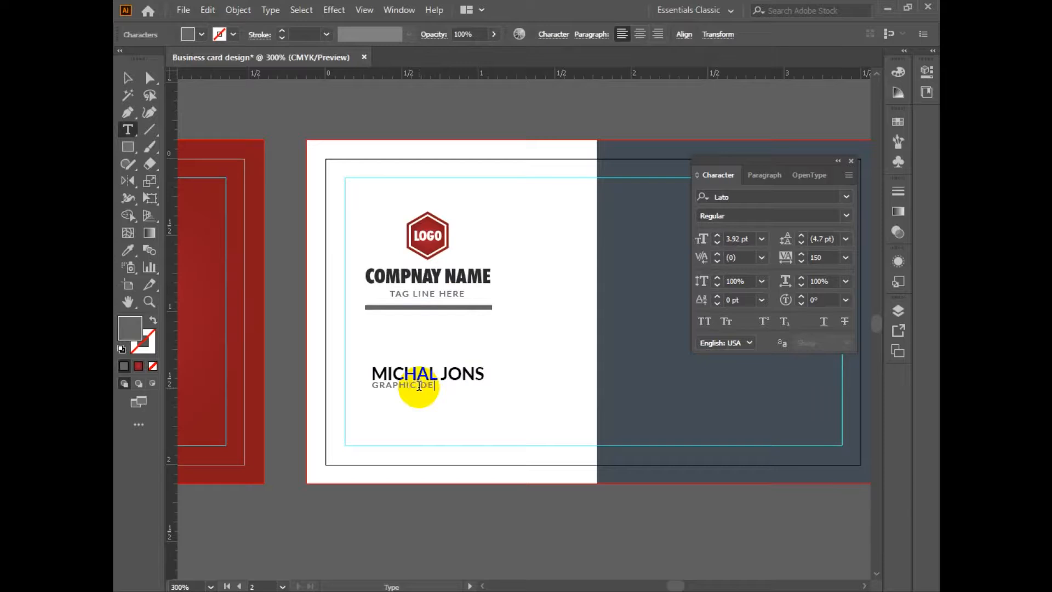
pyautogui.press('Escape')
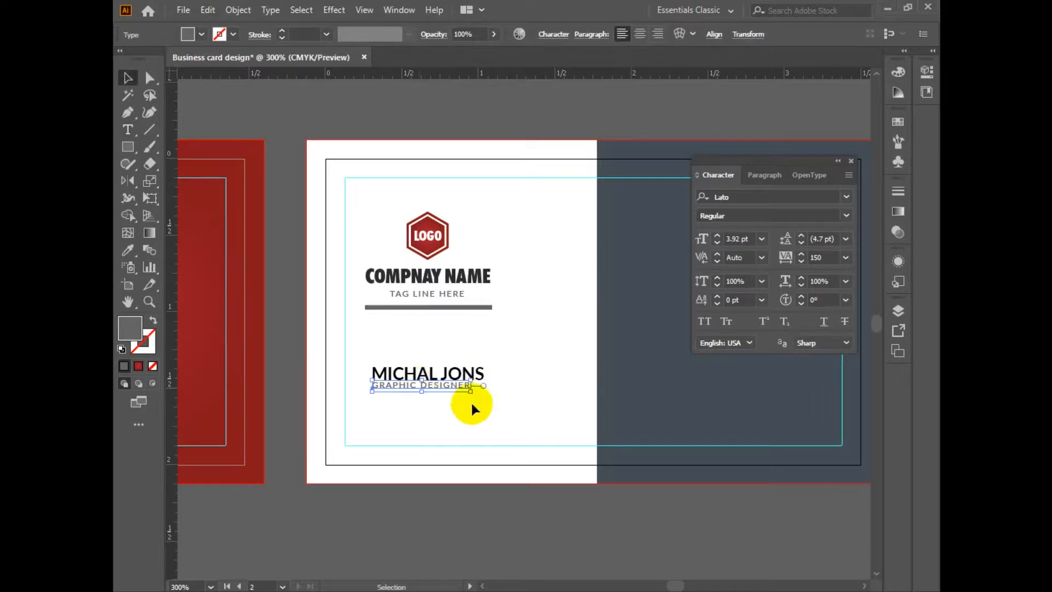
# Enlarge the GRAPHIC DESIGNER text to 6 pt and the cardholder's name to 10 pt
pyautogui.click(718, 236)
pyautogui.click(717, 236)
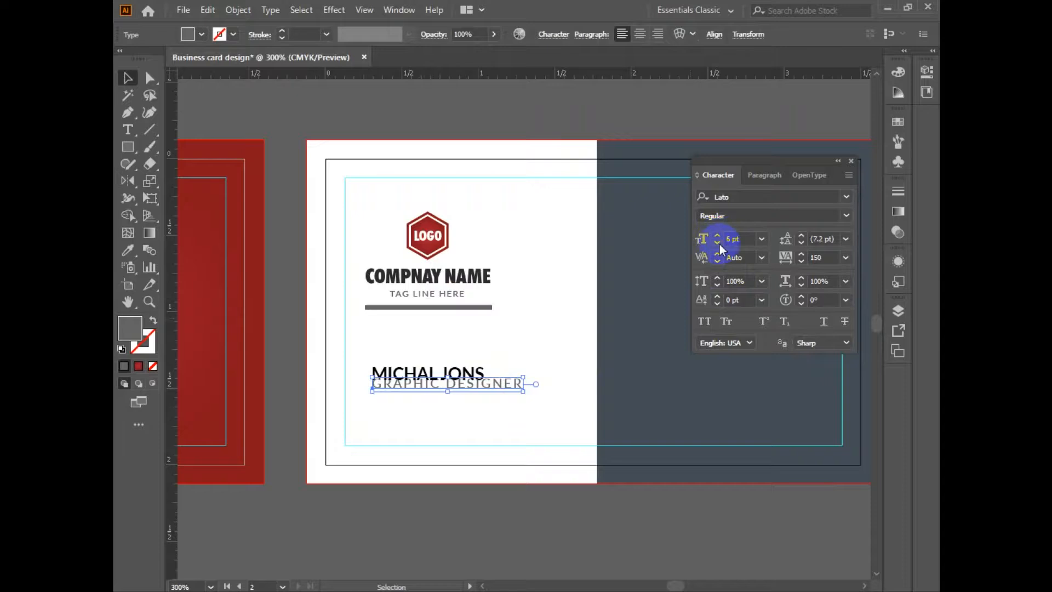
pyautogui.click(717, 243)
pyautogui.click(718, 236)
pyautogui.click(455, 374)
pyautogui.click(717, 236)
pyautogui.click(718, 237)
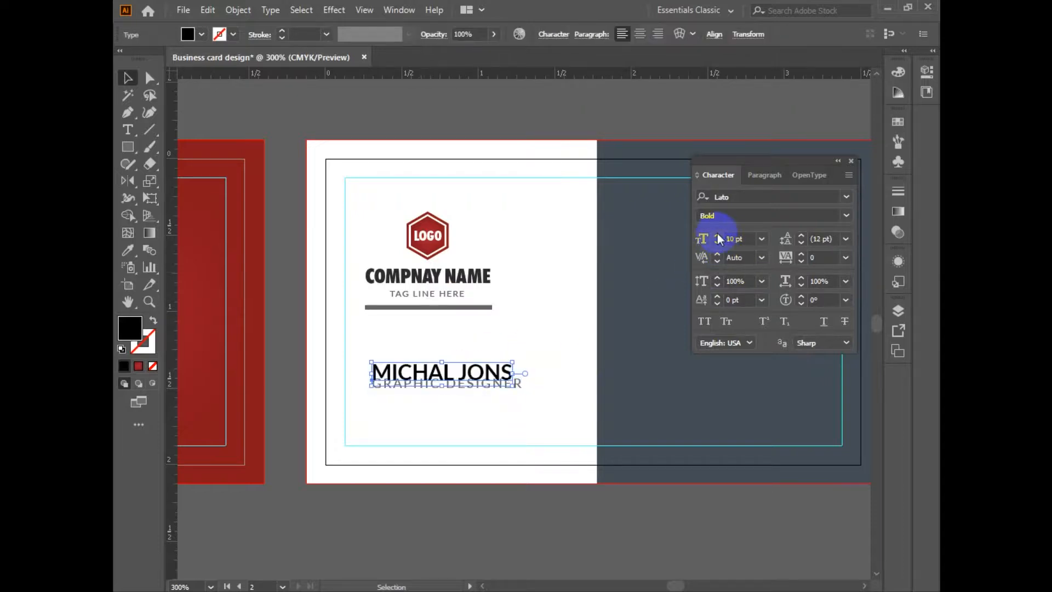
pyautogui.click(519, 407)
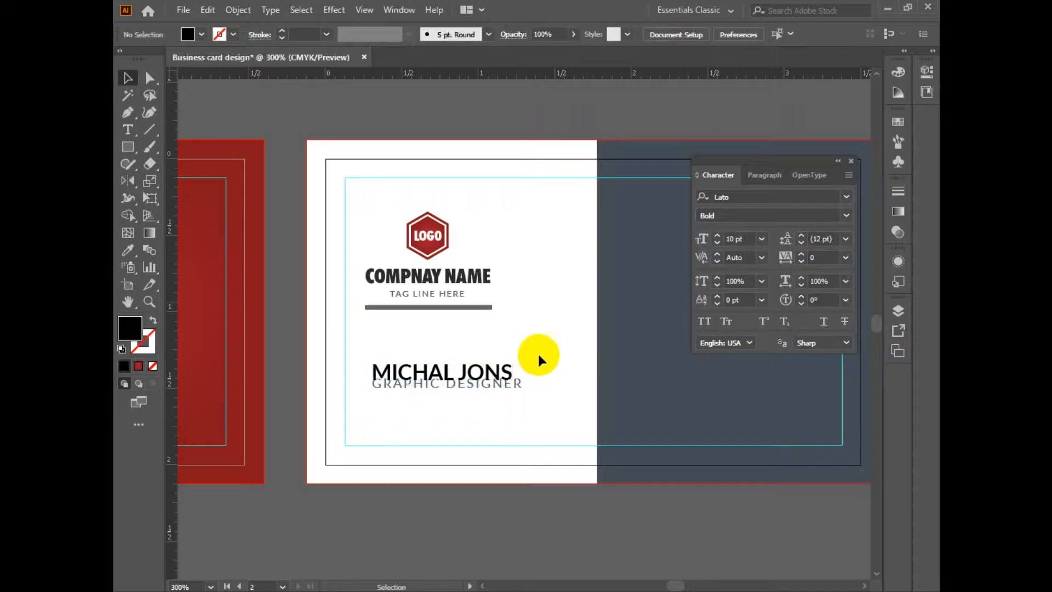
# Set the GRAPHIC DESIGNER text to 5 pt and move it slightly lower under the name
pyautogui.click(520, 389)
pyautogui.click(717, 242)
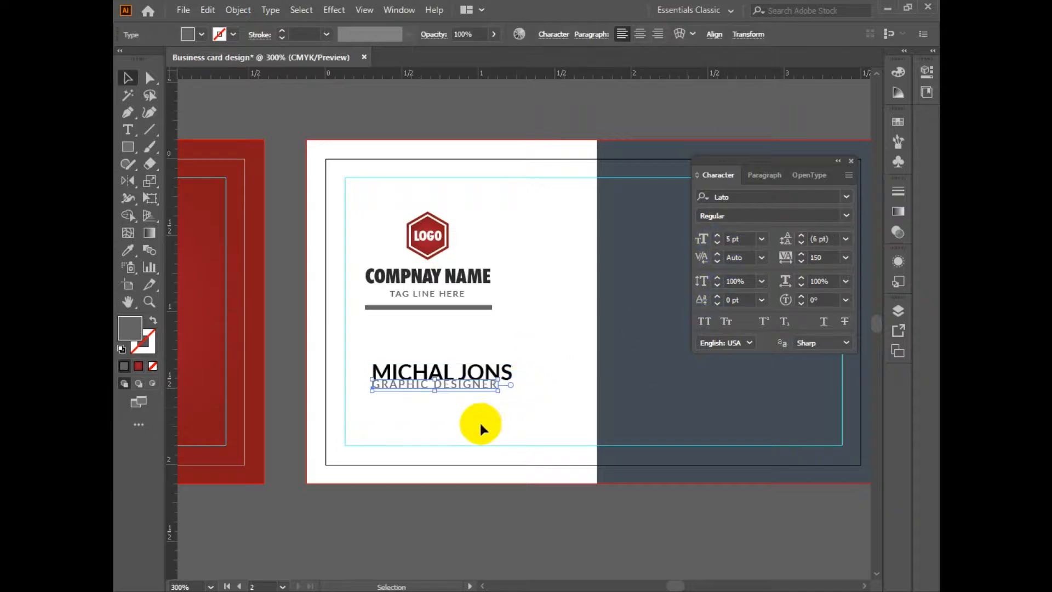
pyautogui.click(483, 423)
pyautogui.moveTo(460, 393); pyautogui.dragTo(460, 397)
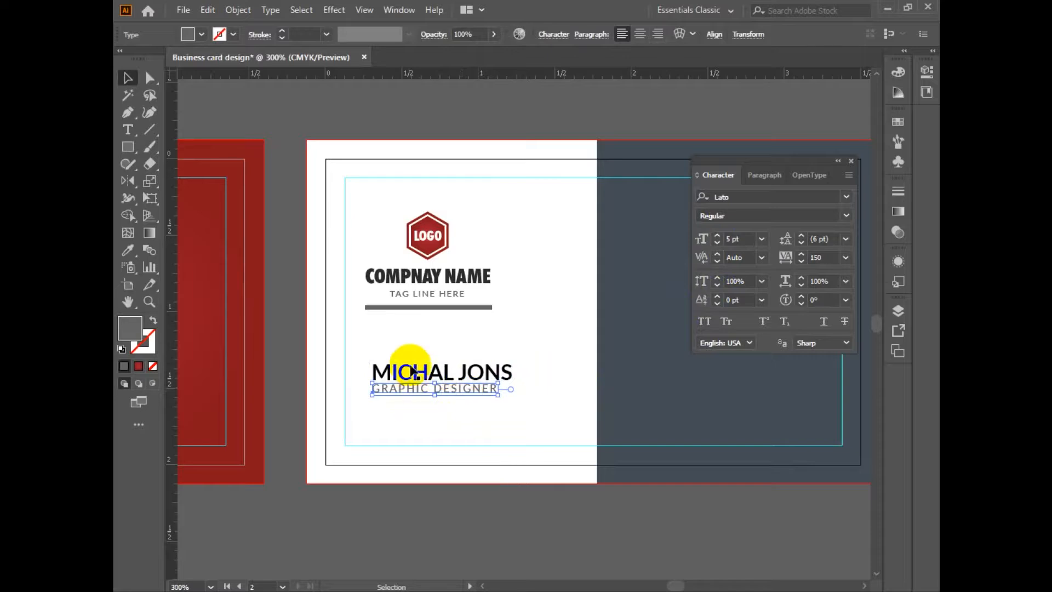
pyautogui.click(444, 416)
# Set the tracking of the GRAPHIC DESIGNER text to 200 and nudge it slightly right
pyautogui.click(456, 391)
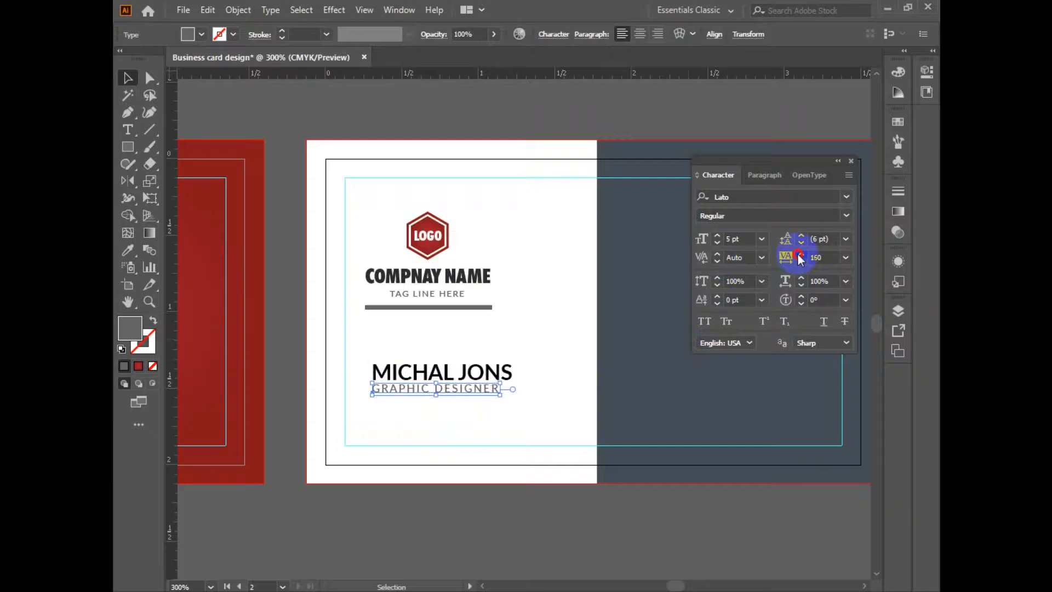
pyautogui.doubleClick(817, 255)
pyautogui.press('Return')
pyautogui.press('Right')
pyautogui.press('Right')
pyautogui.press('Right')
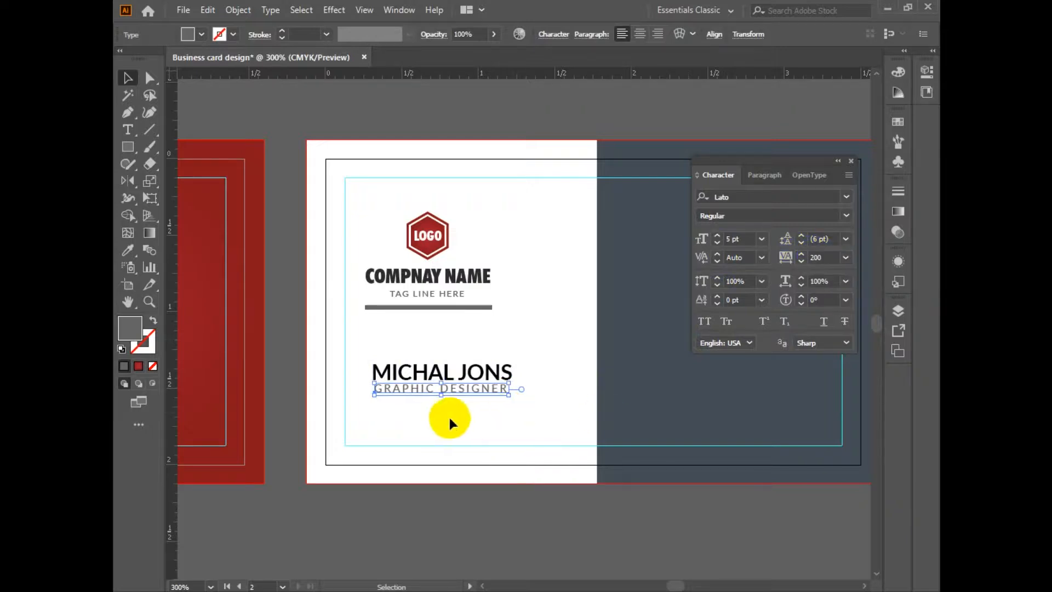
# Align the horizontal centres of the name and job title, undoing the centred paragraph alignment tried first
pyautogui.keyDown('shift'); pyautogui.click(453, 371); pyautogui.keyUp('shift')
pyautogui.click(640, 34)
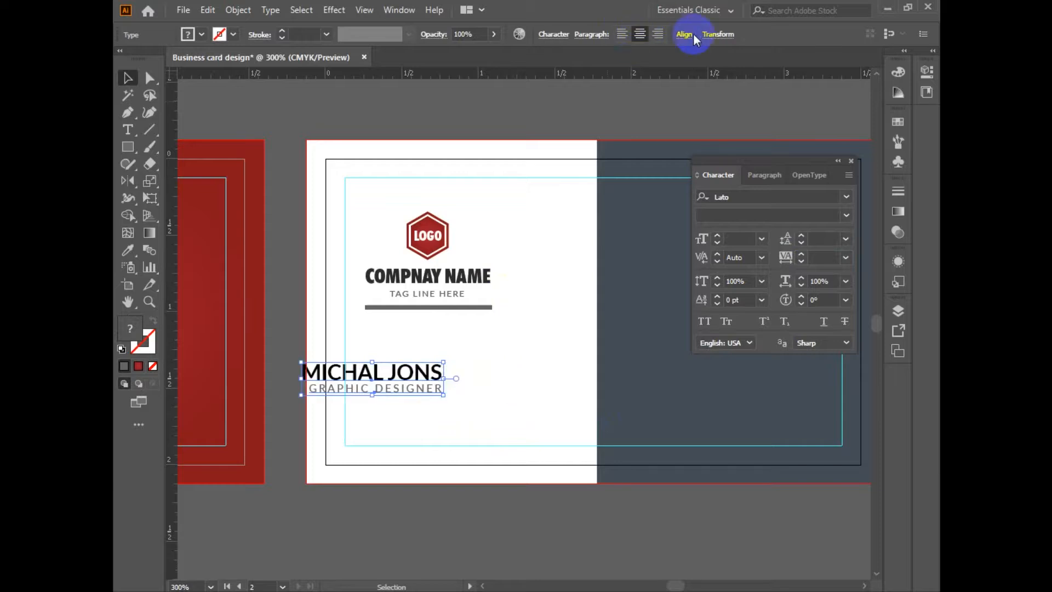
pyautogui.hotkey('ctrl', 'z')
pyautogui.click(691, 34)
pyautogui.click(673, 160)
pyautogui.click(688, 177)
pyautogui.click(565, 74)
# Group the name with the job title and align the group's horizontal centre with the logo, company name, tag line and bar
pyautogui.click(460, 424)
pyautogui.moveTo(461, 420); pyautogui.dragTo(458, 368)
pyautogui.hotkey('ctrl', 'g')
pyautogui.moveTo(443, 420); pyautogui.dragTo(436, 214)
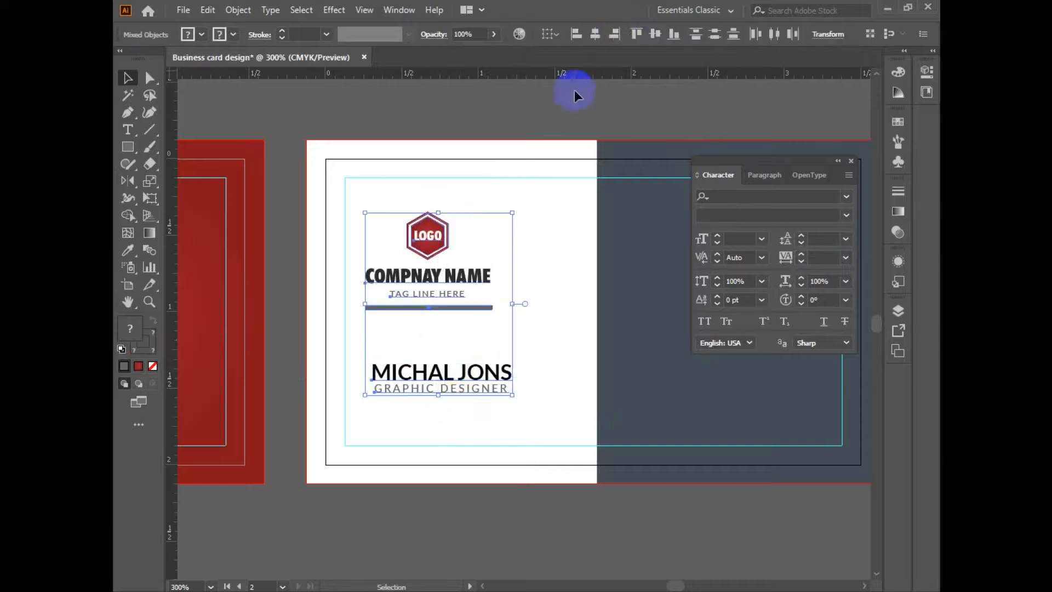
pyautogui.click(600, 34)
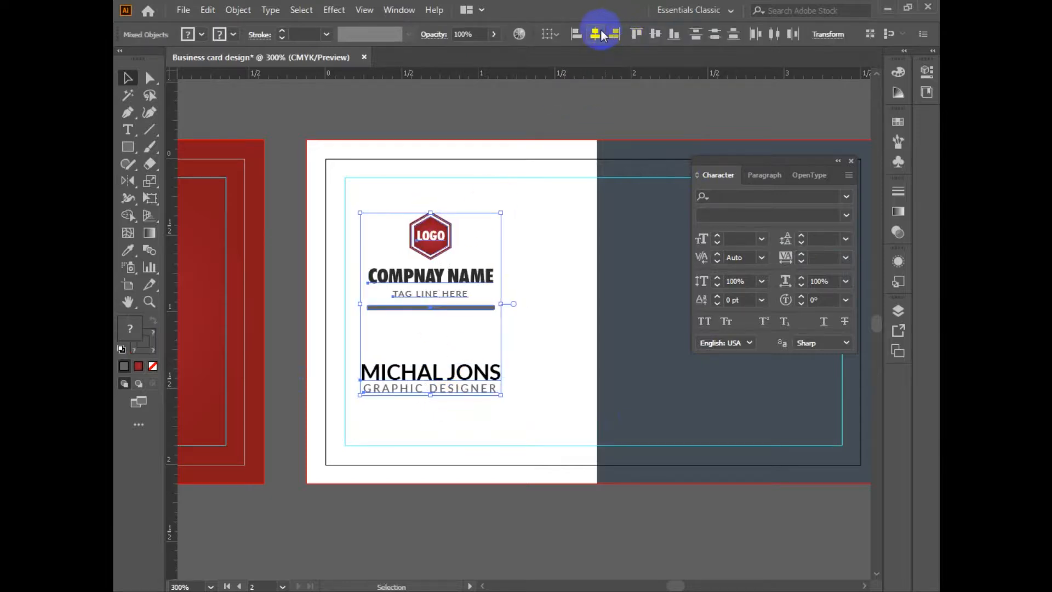
# Examine the contact details and icon strip on the reference card mockup against the slate half of the design
pyautogui.click(556, 356)
pyautogui.hotkey('ctrl', '-')
pyautogui.moveTo(523, 317); pyautogui.dragTo(541, 468)
pyautogui.keyDown('ctrl'); pyautogui.keyDown('alt'); pyautogui.click(519, 394); pyautogui.keyUp('alt'); pyautogui.keyUp('ctrl')
pyautogui.moveTo(536, 375); pyautogui.dragTo(421, 350)
pyautogui.moveTo(404, 222); pyautogui.dragTo(536, 376)
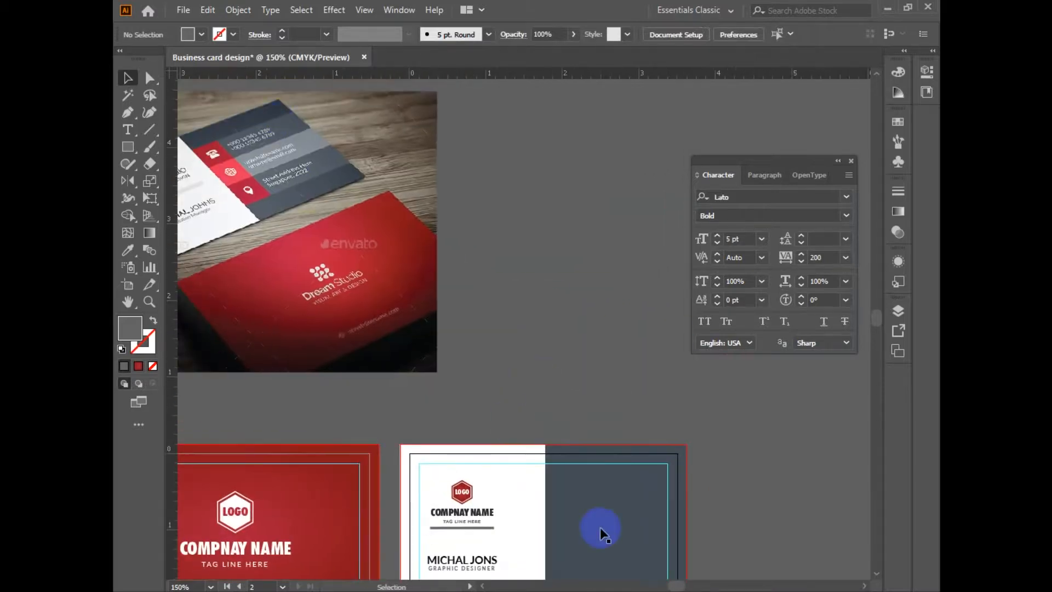
pyautogui.moveTo(612, 525); pyautogui.dragTo(594, 491)
pyautogui.keyDown('ctrl'); pyautogui.click(614, 509); pyautogui.keyUp('ctrl')
# Add a text object with two lines of phone numbers in the empty area below the card's slate half
pyautogui.press('t')
pyautogui.click(411, 438)
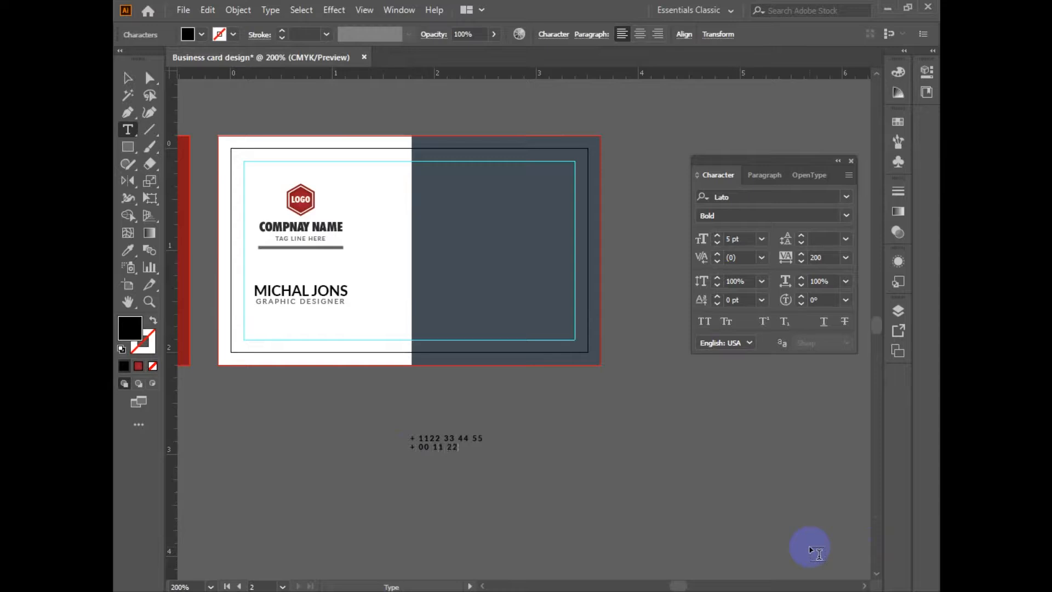
pyautogui.press('Escape')
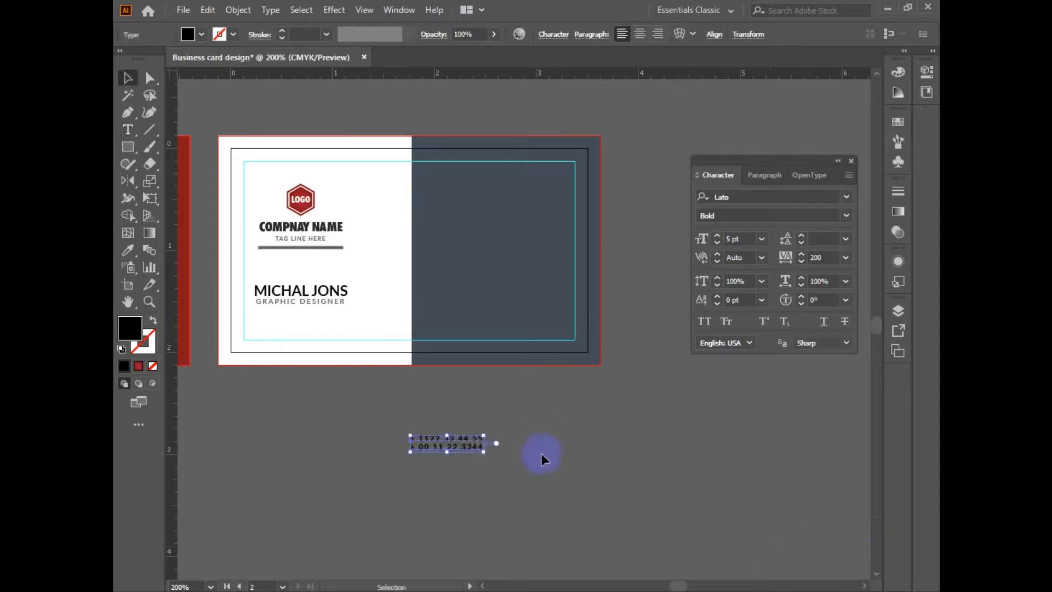
pyautogui.click(508, 455)
pyautogui.click(469, 447)
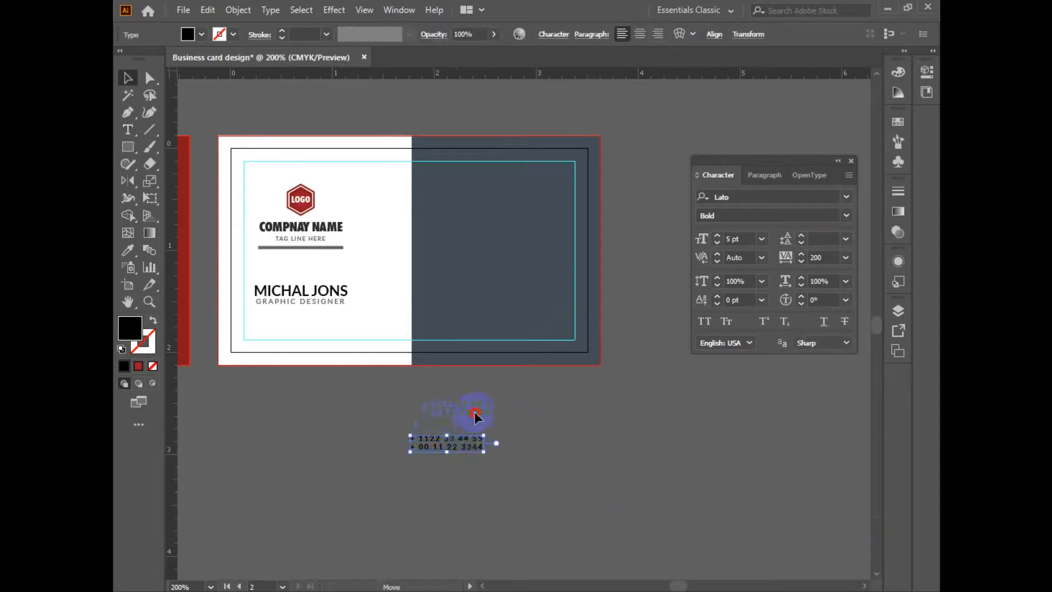
# Switch to the web browser and open flaticon.com in a new tab
pyautogui.moveTo(463, 250); pyautogui.dragTo(590, 590)
pyautogui.moveTo(382, 278); pyautogui.dragTo(474, 458)
pyautogui.moveTo(196, 273); pyautogui.dragTo(207, 274)
pyautogui.hotkey('alt', 'Tab')
pyautogui.click(519, 10)
pyautogui.click(520, 13)
pyautogui.click(648, 13)
pyautogui.write('fla')
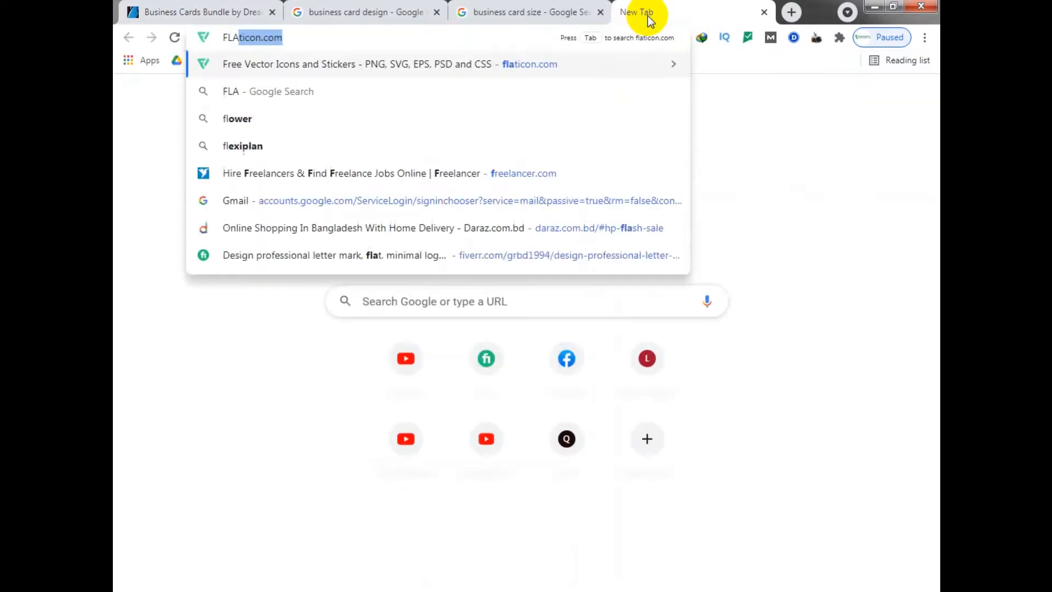
pyautogui.press('Return')
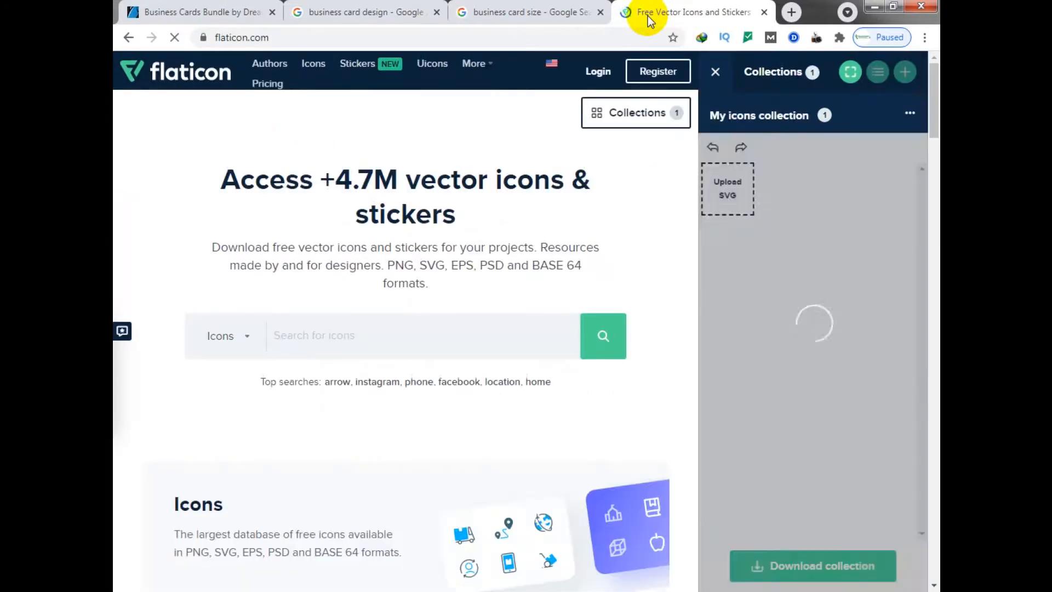
# Remove the existing phone icon from the Flaticon collection and search the icons for "phone call"
pyautogui.click(415, 327)
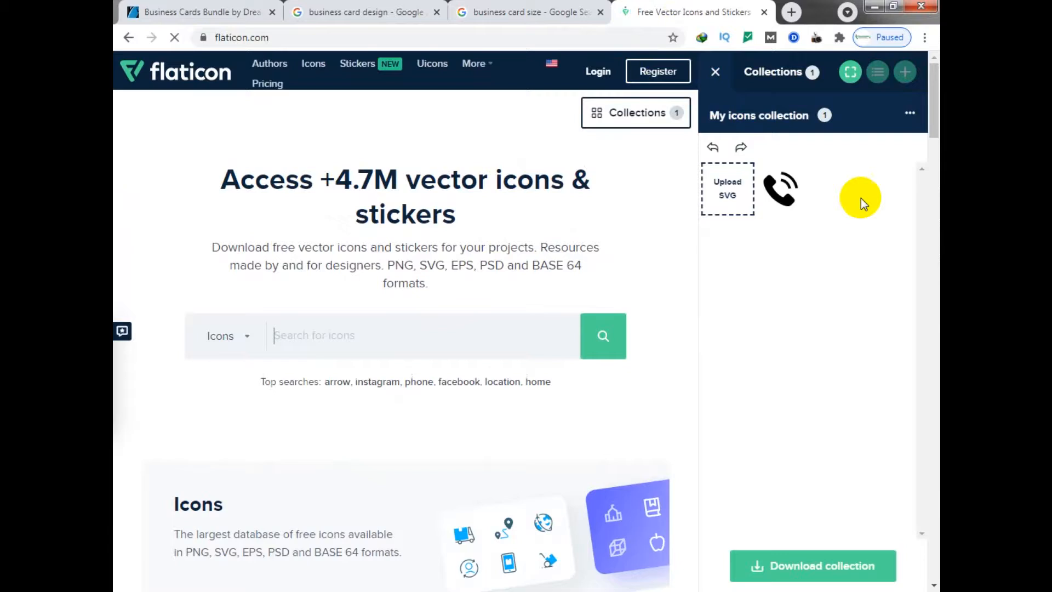
pyautogui.click(780, 187)
pyautogui.click(374, 342)
pyautogui.write('phone')
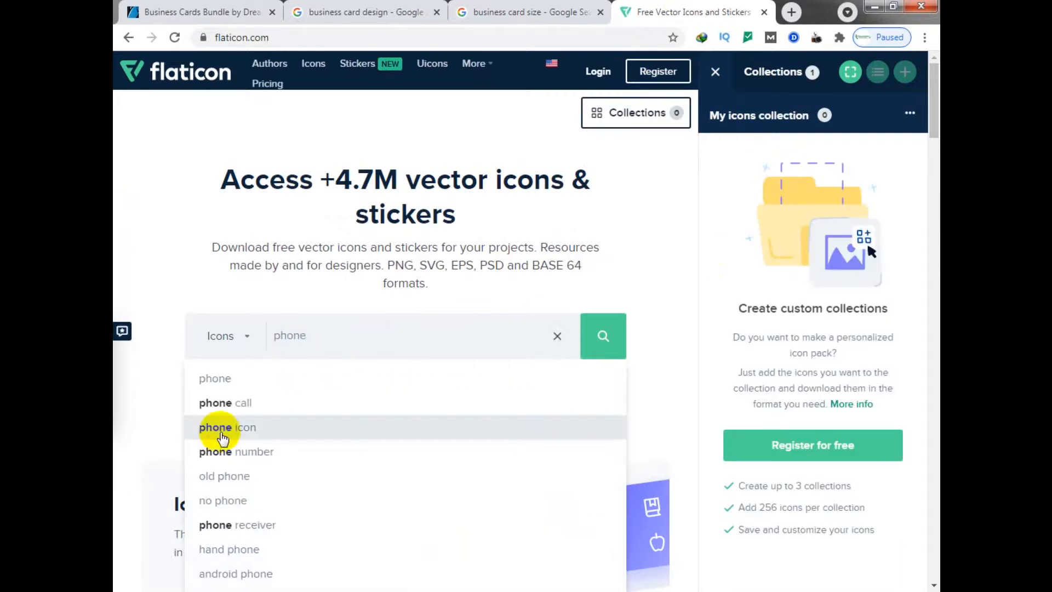
pyautogui.click(238, 407)
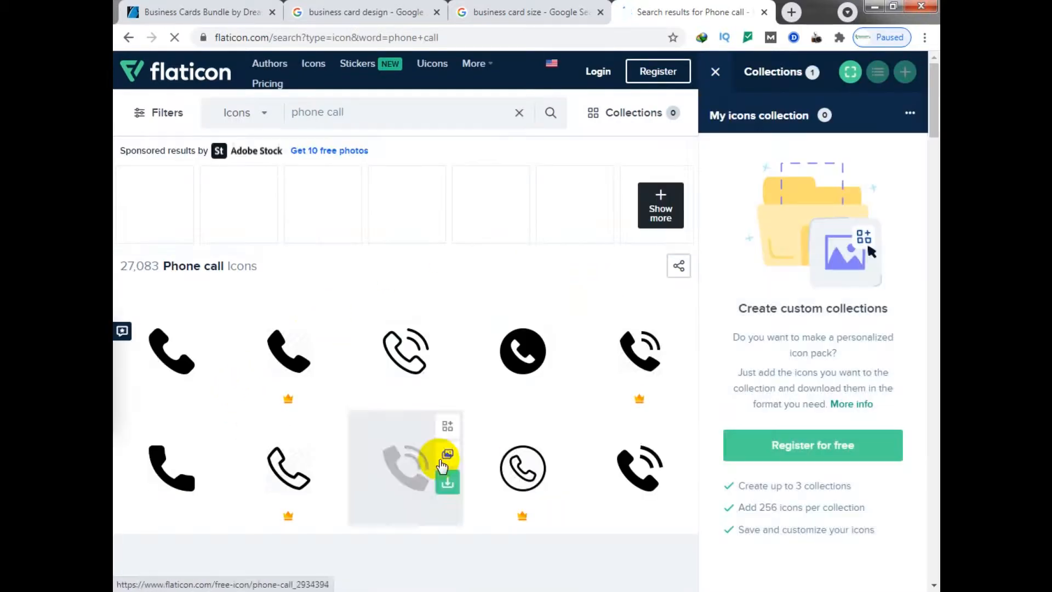
# Add the black desk telephone icon from the phone call search results to the icon collection
pyautogui.scroll(-1, 454, 438)
pyautogui.scroll(-7, 454, 438)
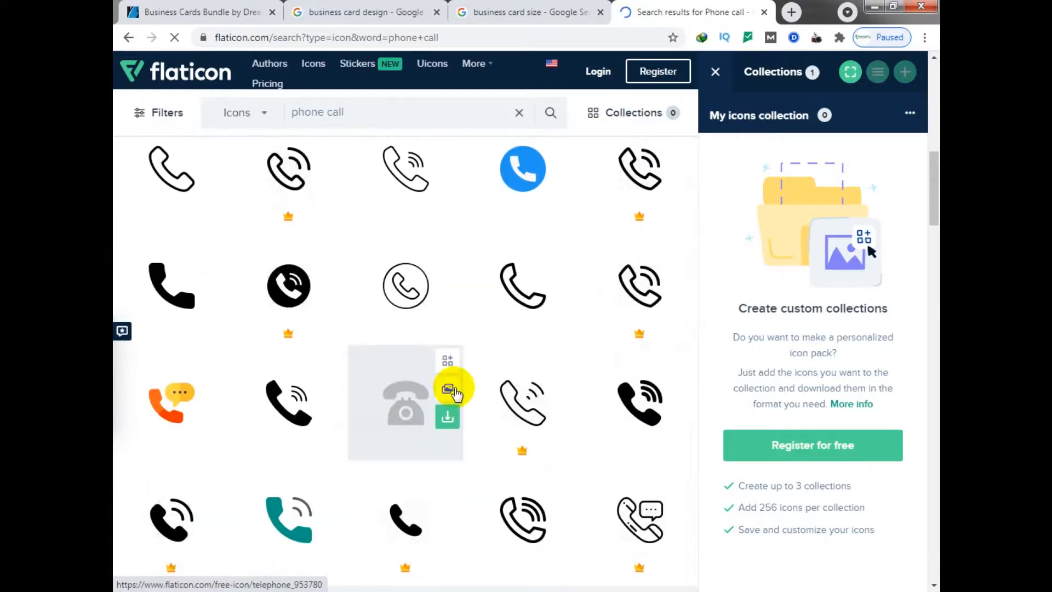
pyautogui.click(448, 361)
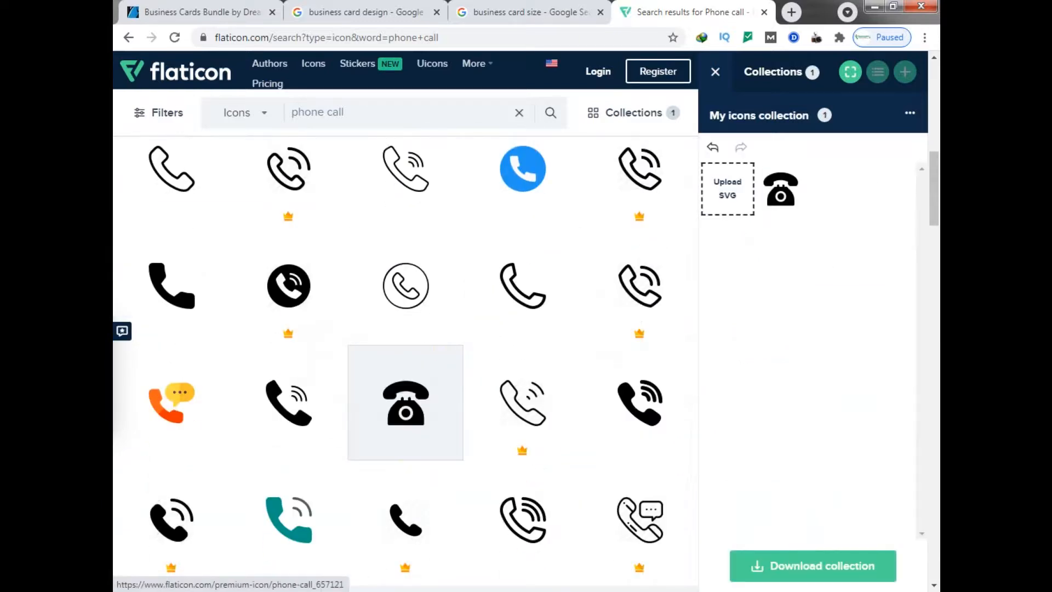
# Check the icon strip on the reference mockup, search Flaticon for "web" and add the round wireframe globe icon to the collection
pyautogui.rightClick(218, 587)
pyautogui.click(218, 585)
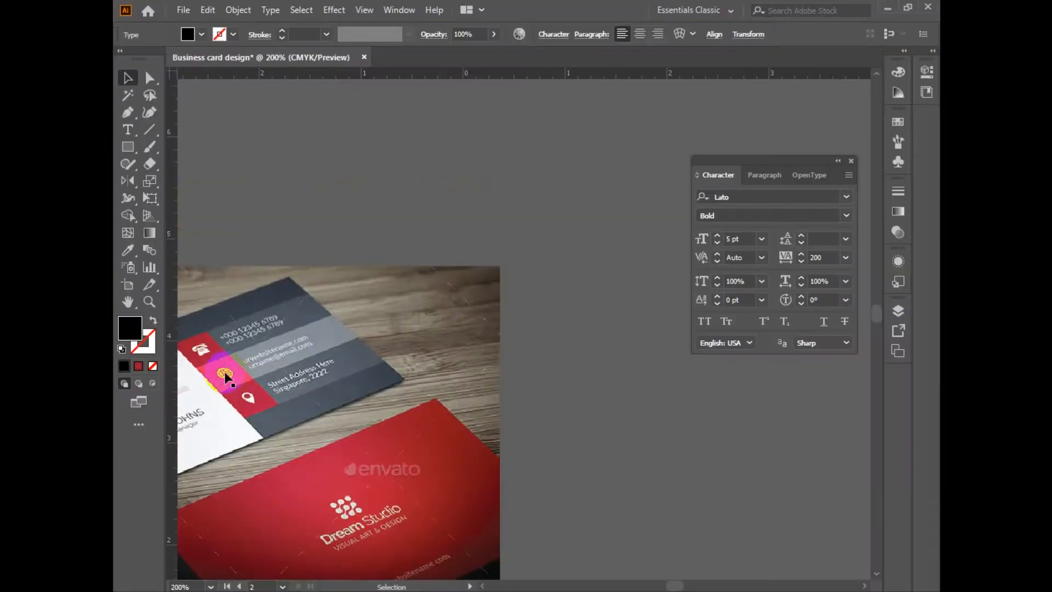
pyautogui.click(204, 586)
pyautogui.moveTo(429, 112); pyautogui.dragTo(299, 126)
pyautogui.write('we')
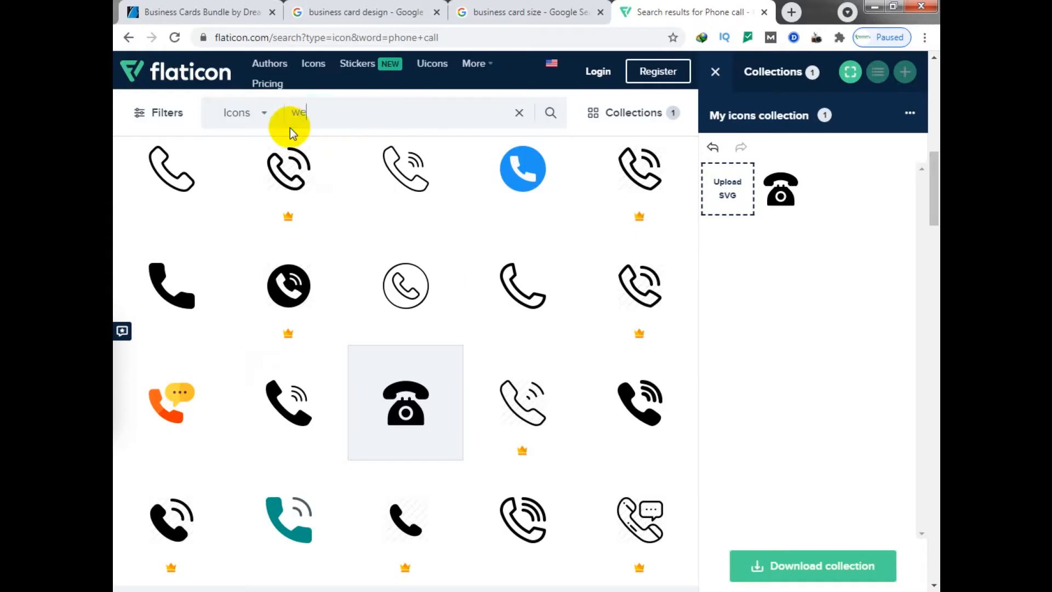
pyautogui.write('b')
pyautogui.press('Return')
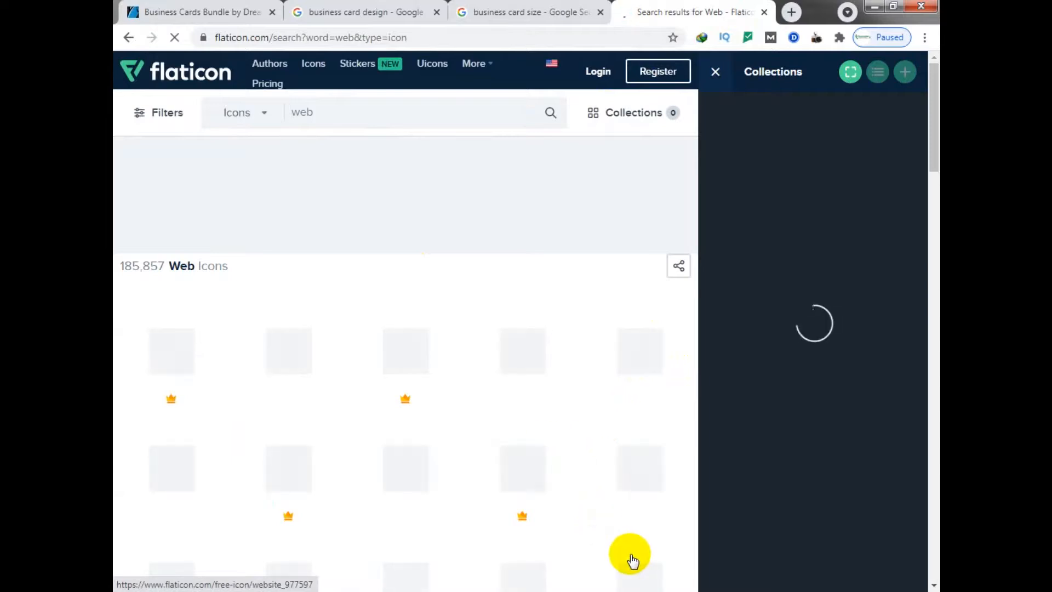
pyautogui.click(329, 308)
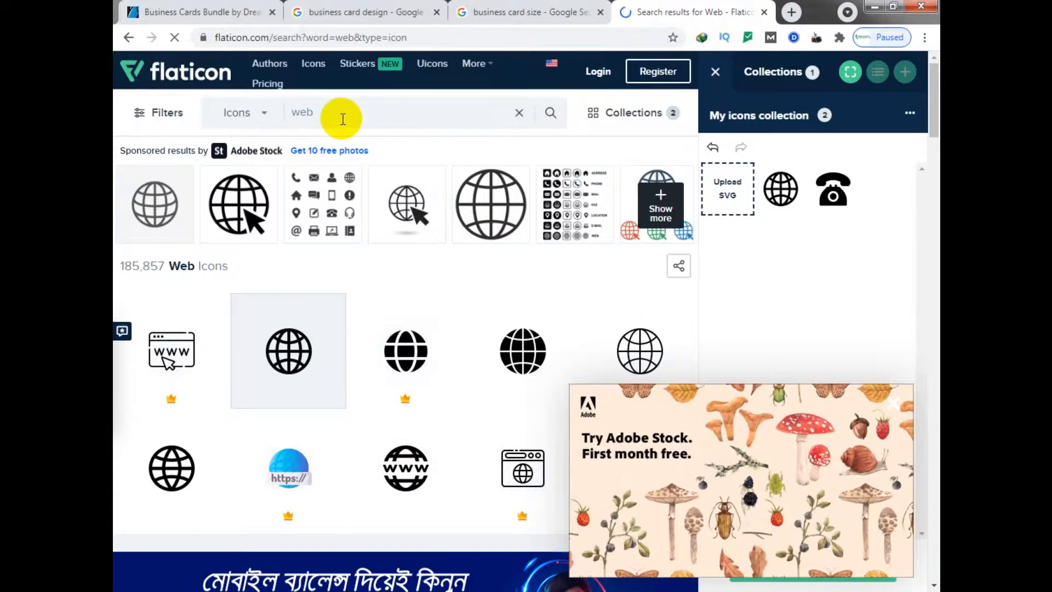
# Search the icons for "street icon" and add the outlined location pin to the collection, comparing it with the address icon on the mockup
pyautogui.write('street icon')
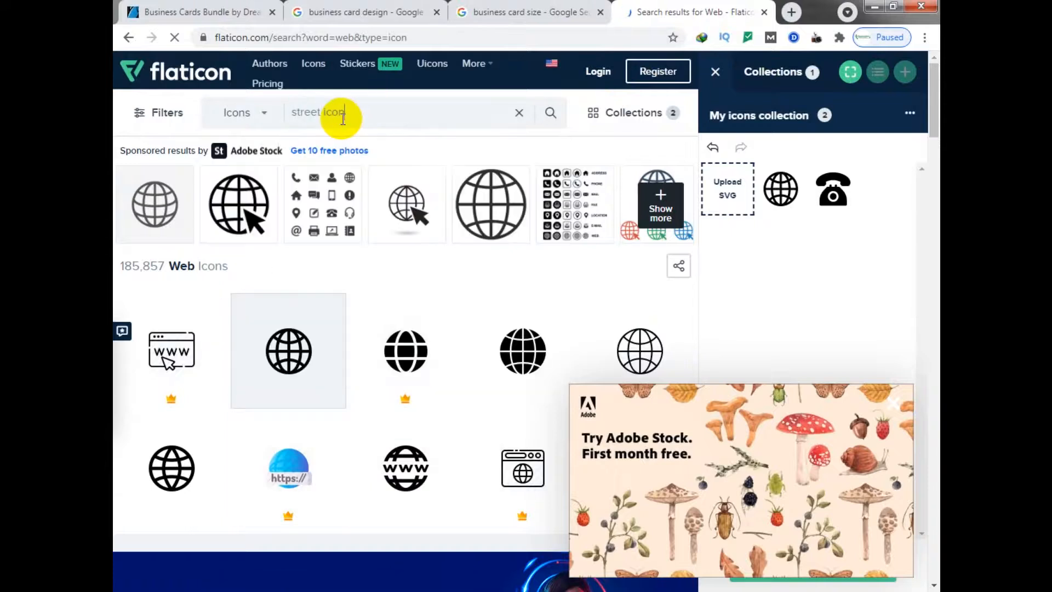
pyautogui.click(298, 148)
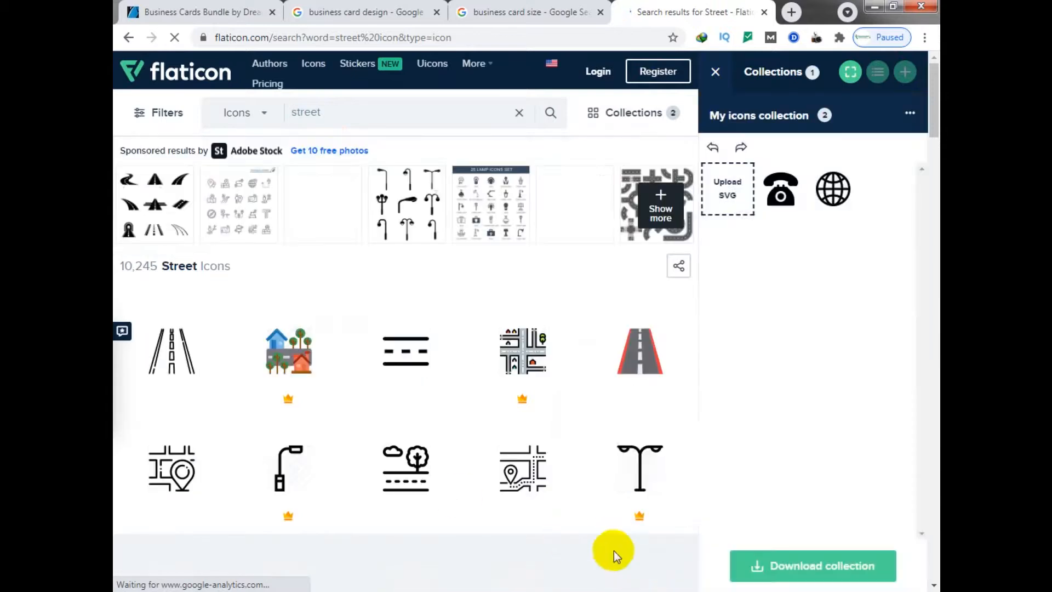
pyautogui.scroll(-10, 449, 287)
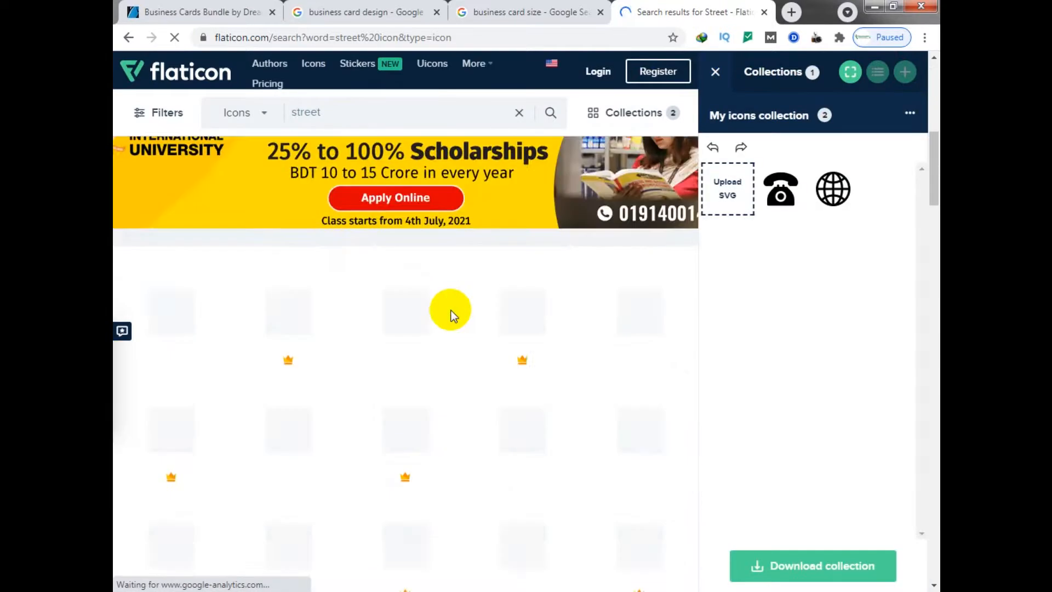
pyautogui.scroll(-10, 453, 321)
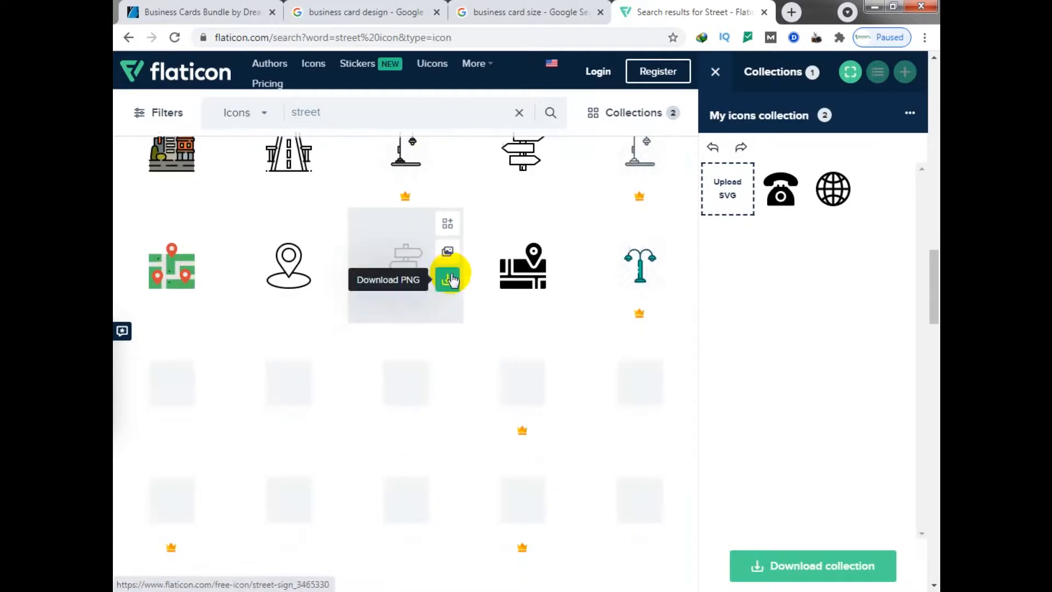
pyautogui.click(329, 225)
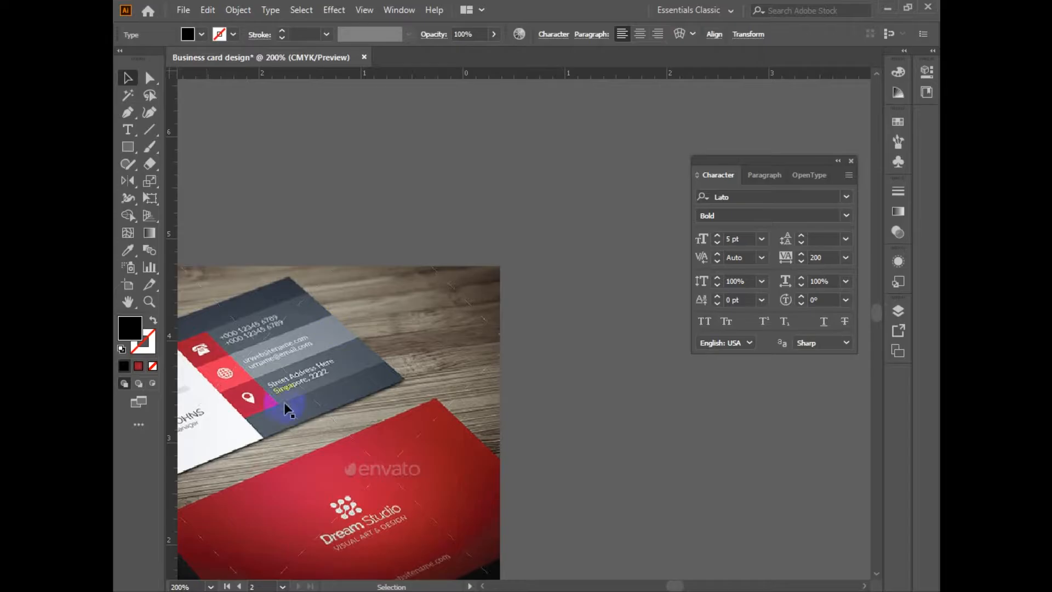
pyautogui.moveTo(304, 386); pyautogui.dragTo(329, 378)
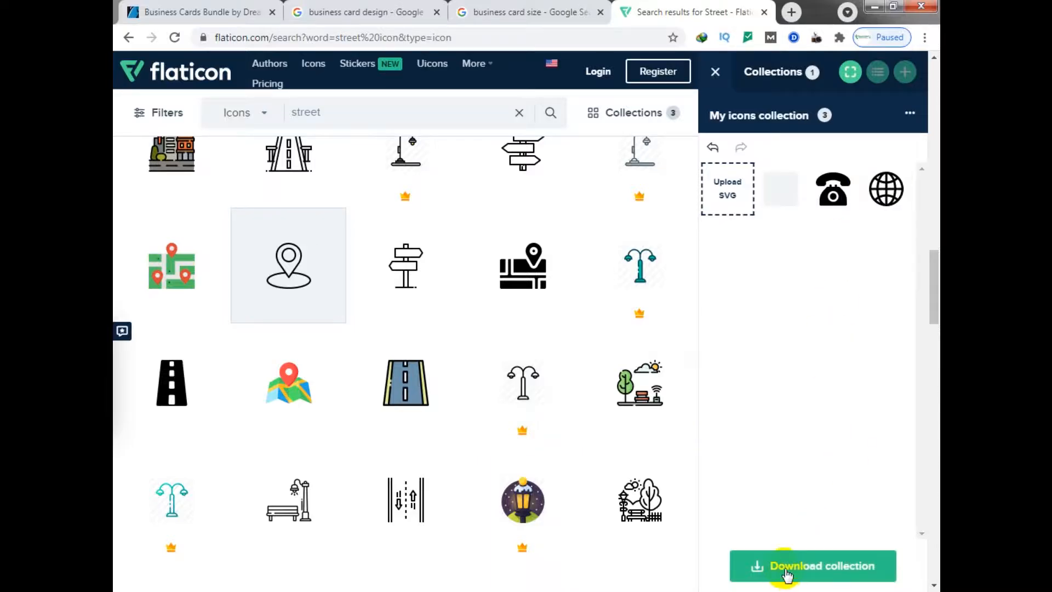
# Download the icon collection in EPS format with the free download option
pyautogui.click(796, 564)
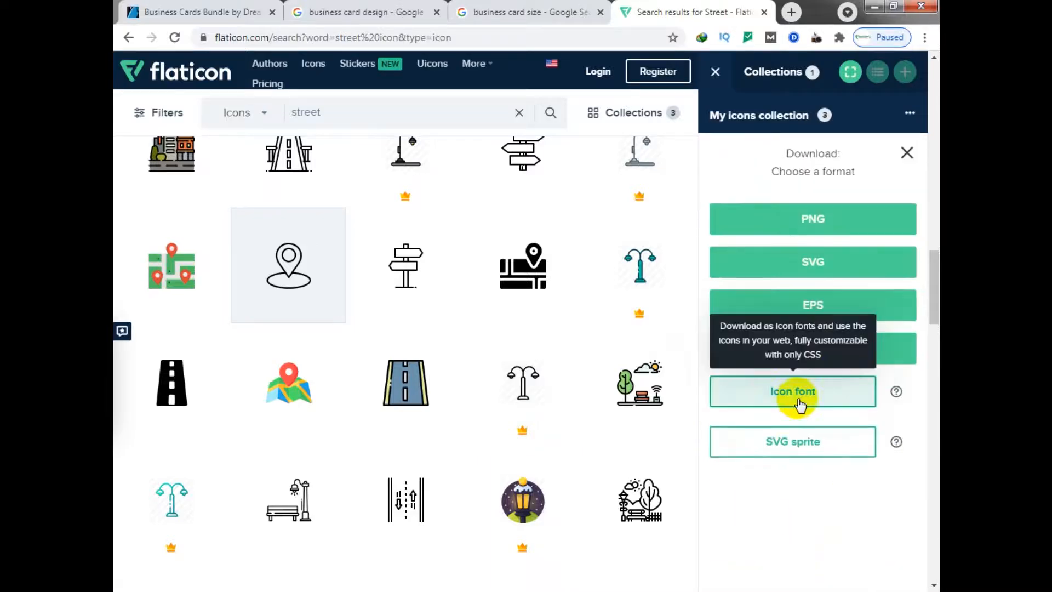
pyautogui.click(813, 317)
pyautogui.click(677, 294)
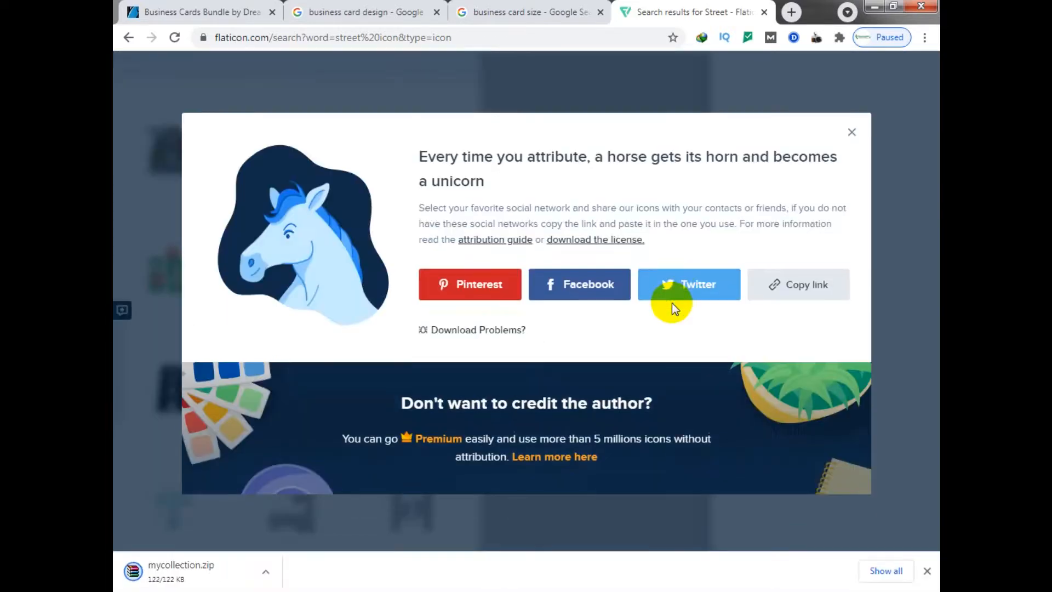
# Show the downloaded mycollection archive in its folder, create a folder named "icon" in Downloads and place the archive in it
pyautogui.click(269, 576)
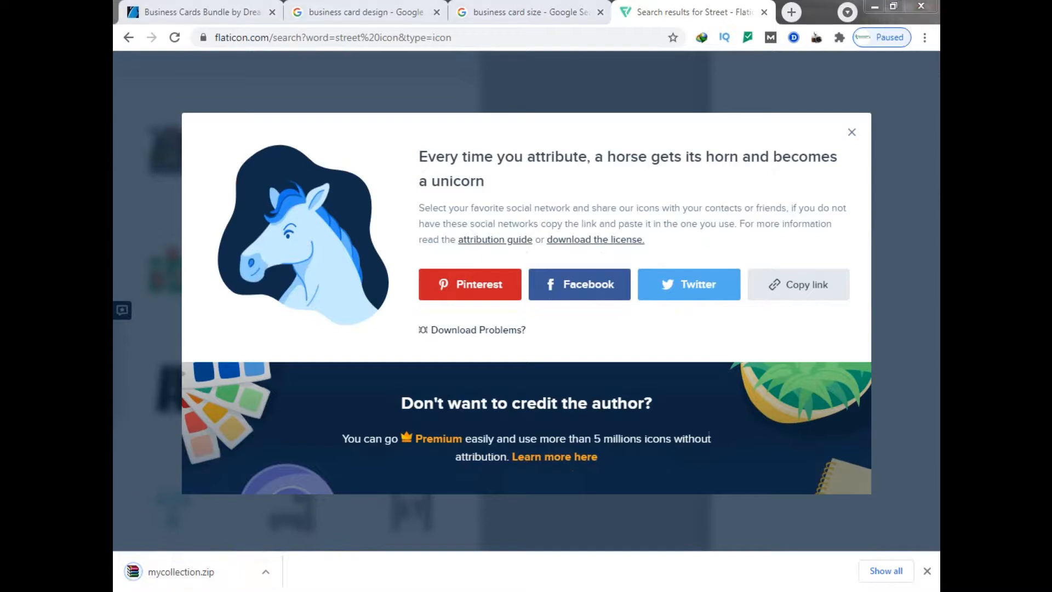
pyautogui.click(263, 574)
pyautogui.click(310, 521)
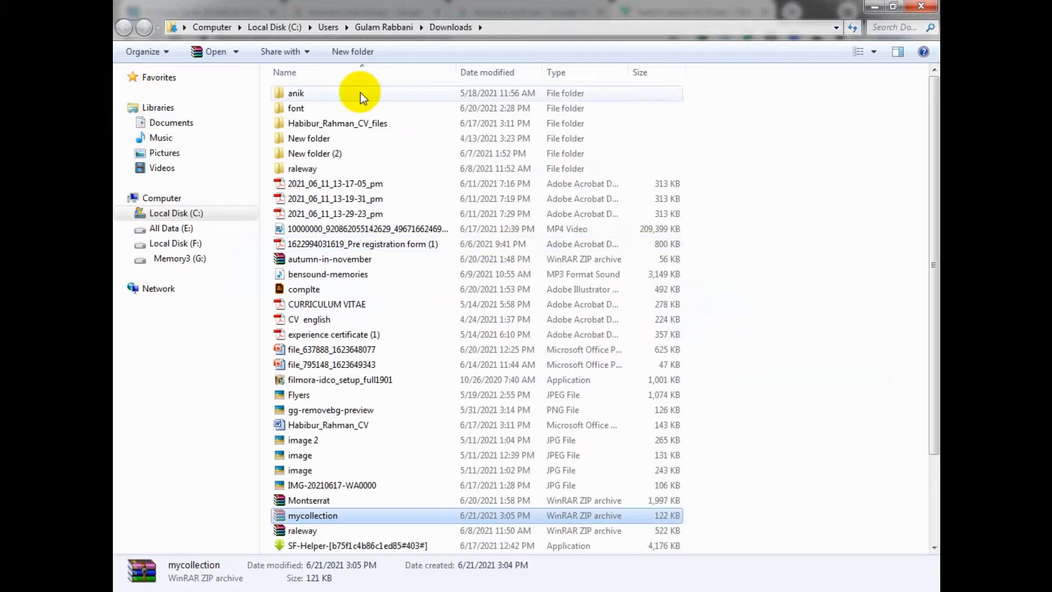
pyautogui.click(347, 51)
pyautogui.write('icon')
pyautogui.press('Return')
pyautogui.press('Return')
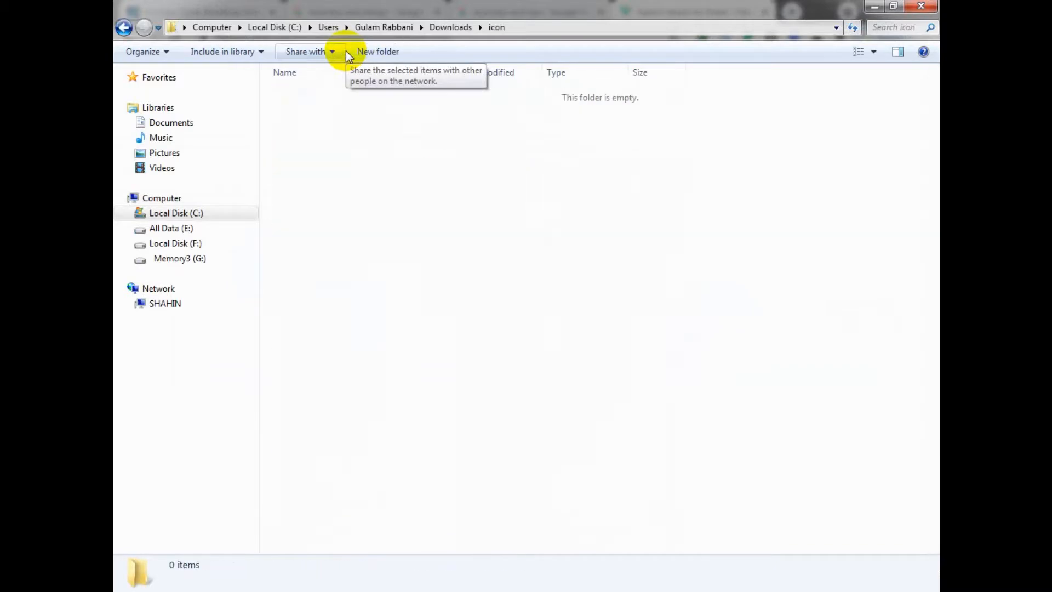
pyautogui.hotkey('ctrl', 'v')
# Extract the mycollection archive to the suggested mycollection path and open the extracted folder
pyautogui.rightClick(367, 90)
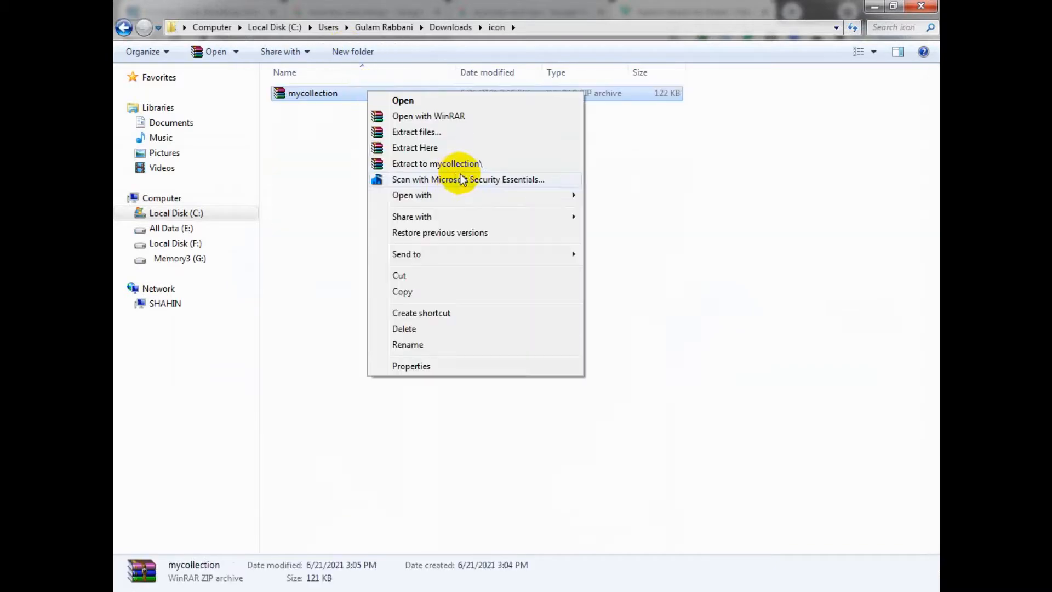
pyautogui.click(485, 134)
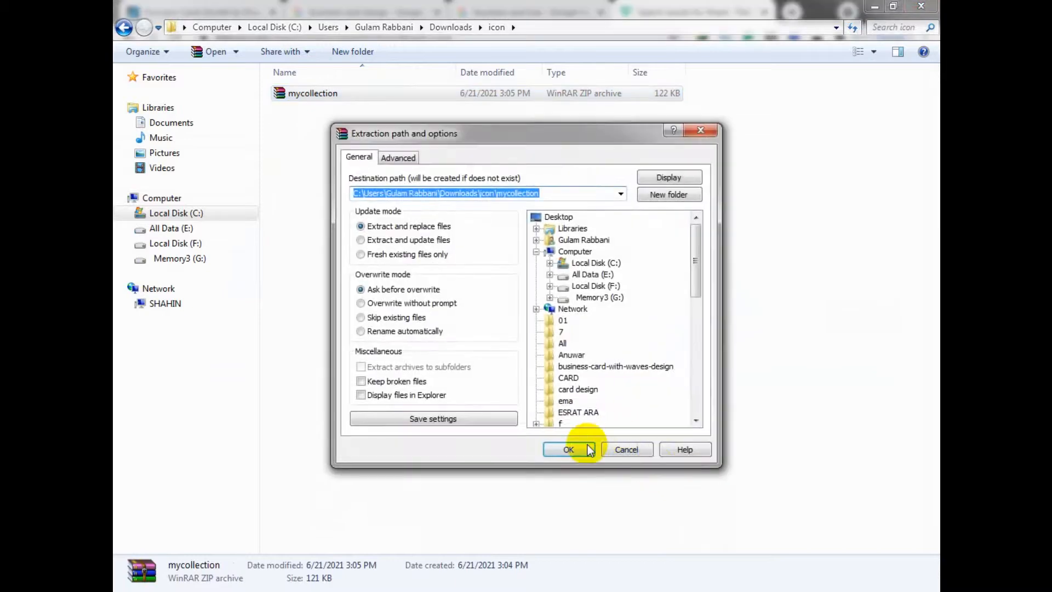
pyautogui.click(567, 434)
pyautogui.doubleClick(282, 95)
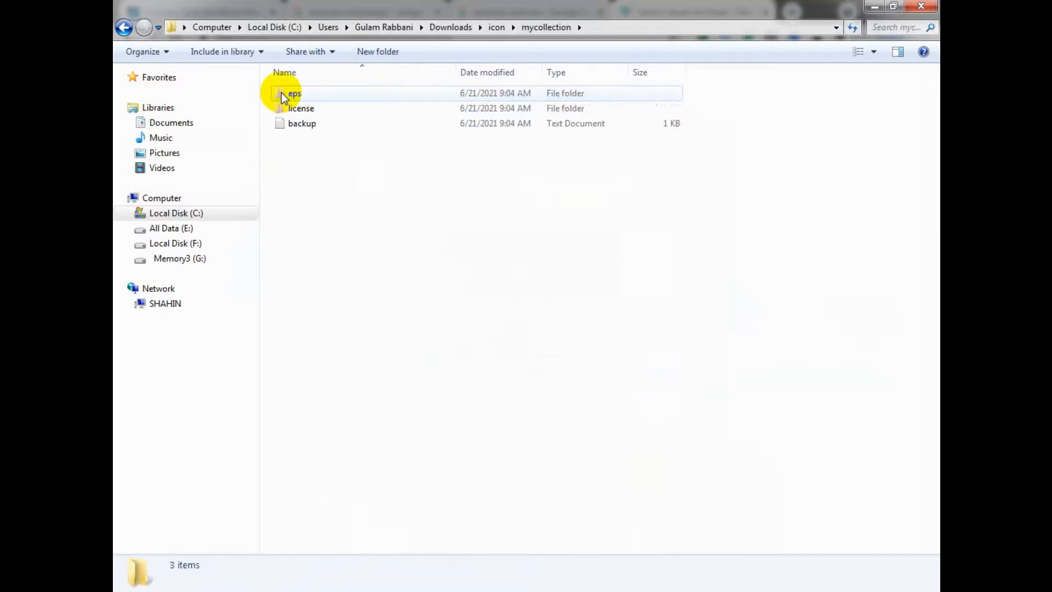
# Delete the license folder and the backup text file from mycollection and open the eps folder
pyautogui.doubleClick(281, 94)
pyautogui.moveTo(295, 155); pyautogui.dragTo(295, 105)
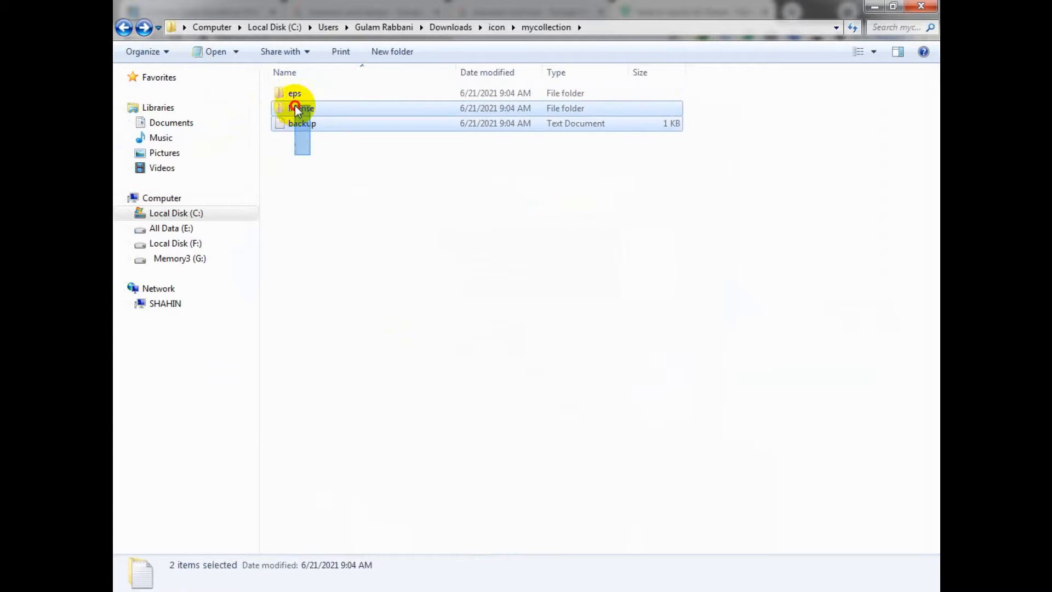
pyautogui.press('Delete')
pyautogui.press('Return')
pyautogui.doubleClick(304, 94)
# Try to place the three EPS icon files in the business card document as linked files and move the globe clear of the others
pyautogui.moveTo(347, 176); pyautogui.dragTo(596, 259)
pyautogui.hotkey('ctrl', '-')
pyautogui.hotkey('ctrl', '-')
pyautogui.hotkey('ctrl', '-')
pyautogui.moveTo(491, 305); pyautogui.dragTo(405, 473)
pyautogui.hotkey('ctrl', 'shift', 'a')
pyautogui.press('ctrl')
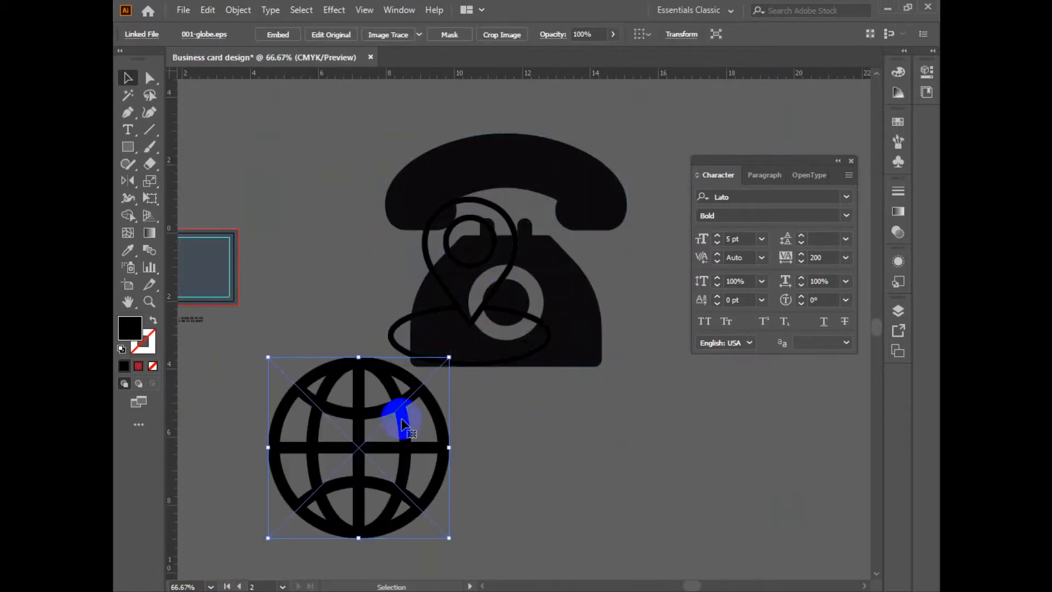
# Undo moving the globe and delete all three linked icon files from the business card document
pyautogui.hotkey('ctrl', '+')
pyautogui.hotkey('ctrl', 'z')
pyautogui.hotkey('ctrl', 'z')
pyautogui.hotkey('ctrl', 'z')
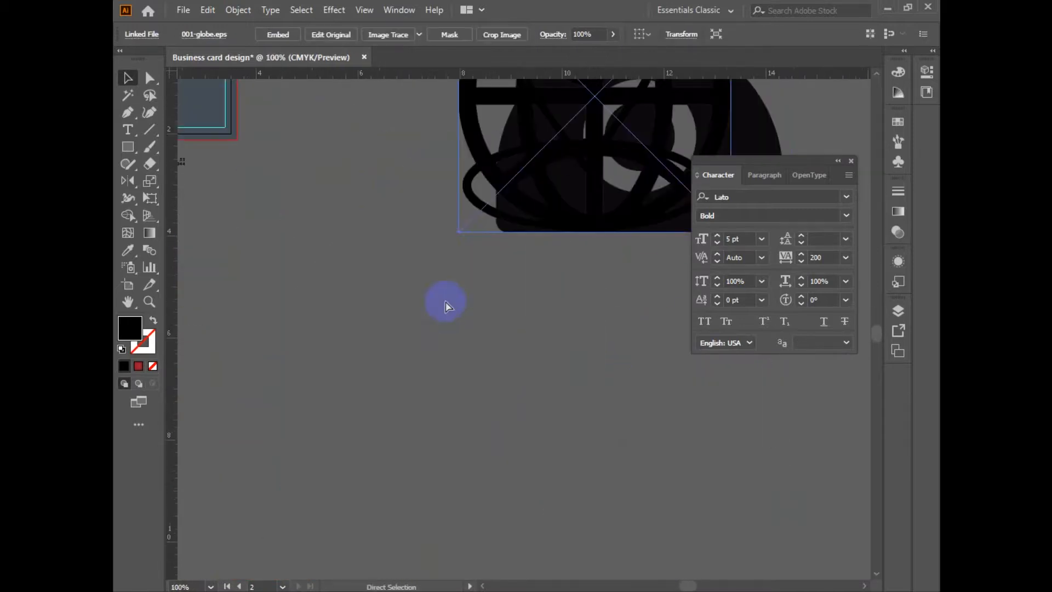
pyautogui.hotkey('ctrl', '-')
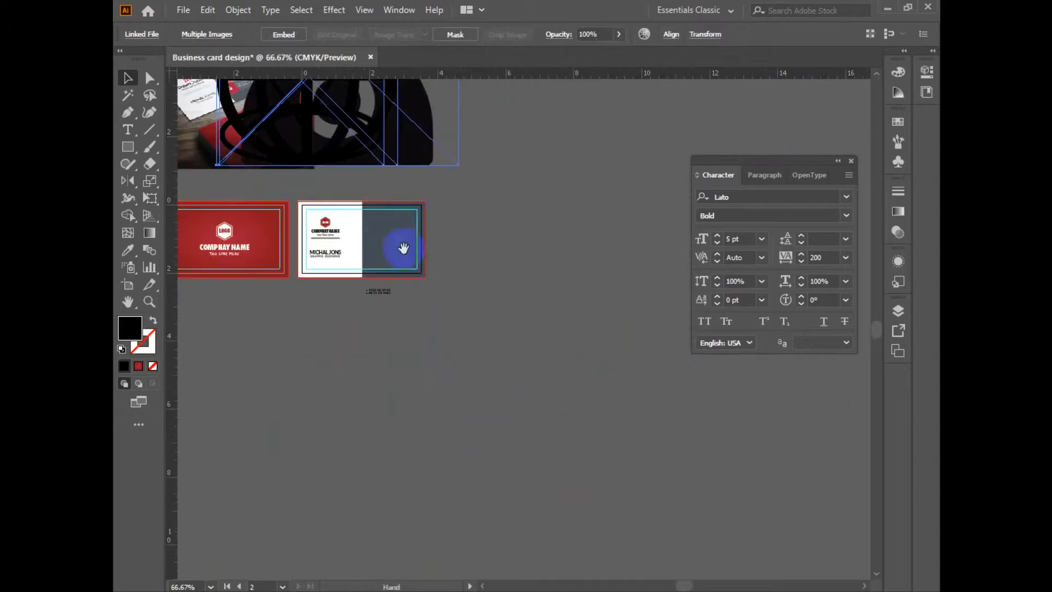
pyautogui.press('Delete')
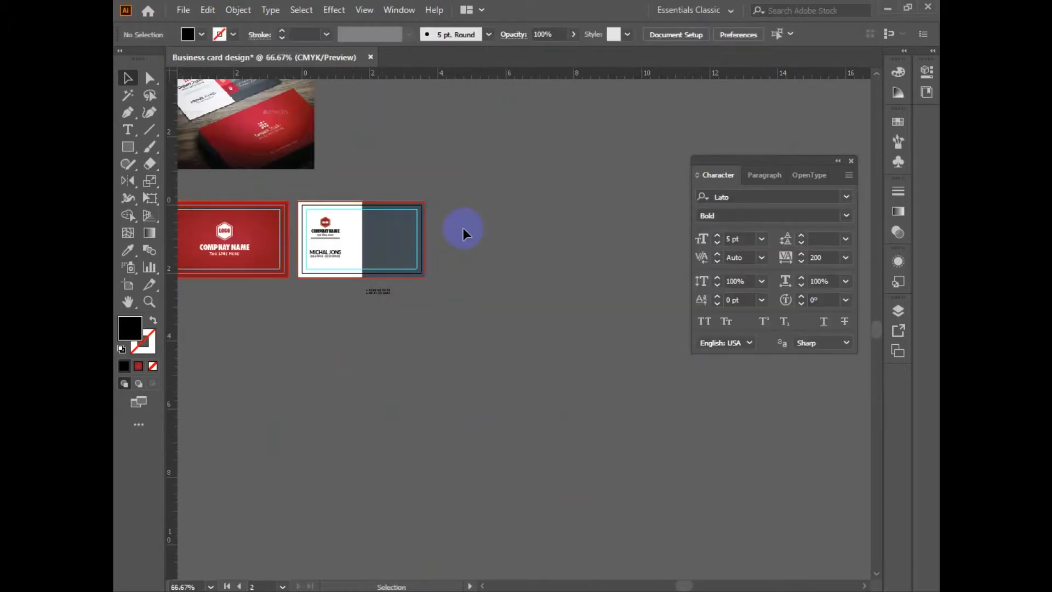
# Return to the eps folder and open 001-globe with Adobe Illustrator 2020 as its own document
pyautogui.hotkey('alt', 'Tab')
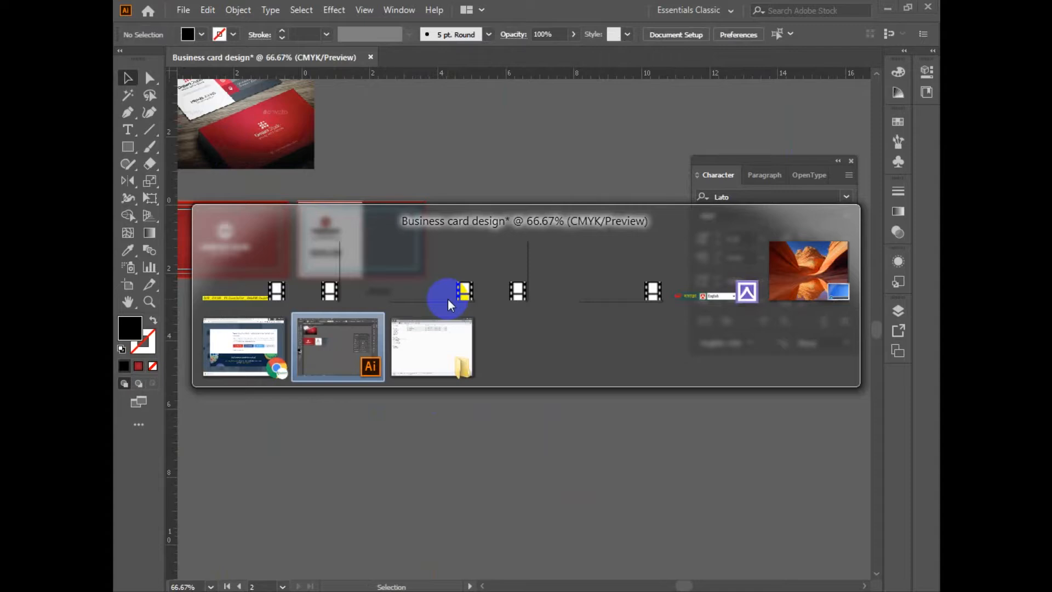
pyautogui.hotkey('alt', 'Tab')
pyautogui.rightClick(332, 98)
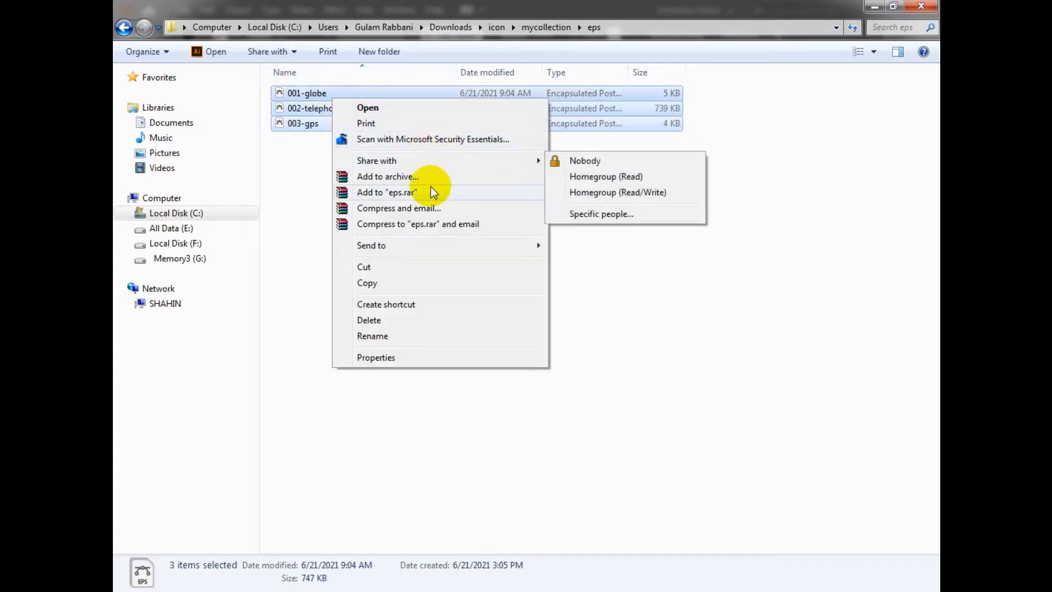
pyautogui.click(301, 93)
pyautogui.rightClick(305, 91)
pyautogui.moveTo(482, 143)
pyautogui.click(597, 143)
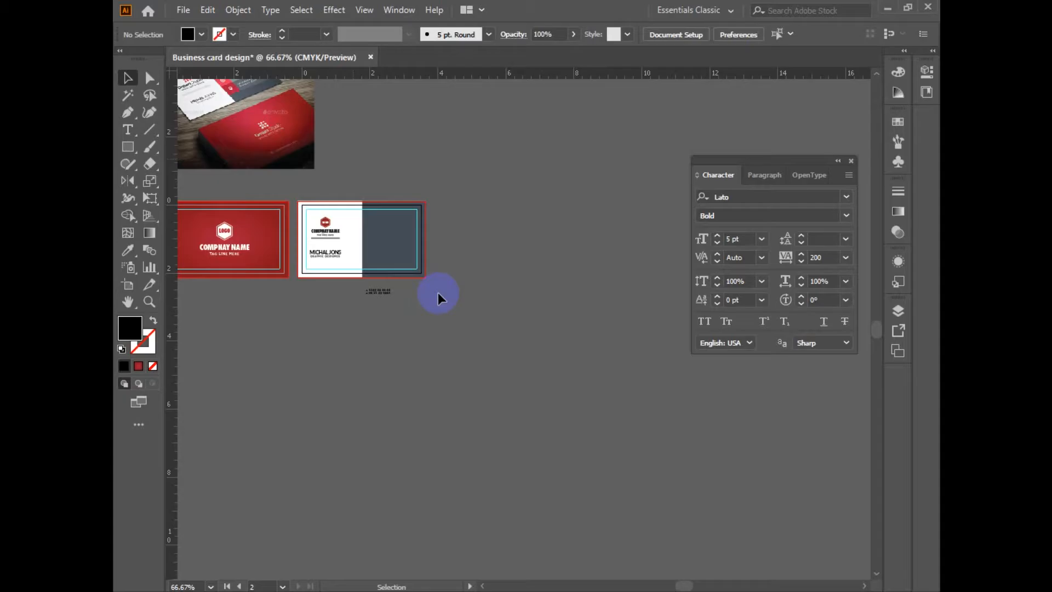
# Return to the eps folder and open 002-telephone with Adobe Illustrator 2020
pyautogui.hotkey('alt', 'Tab')
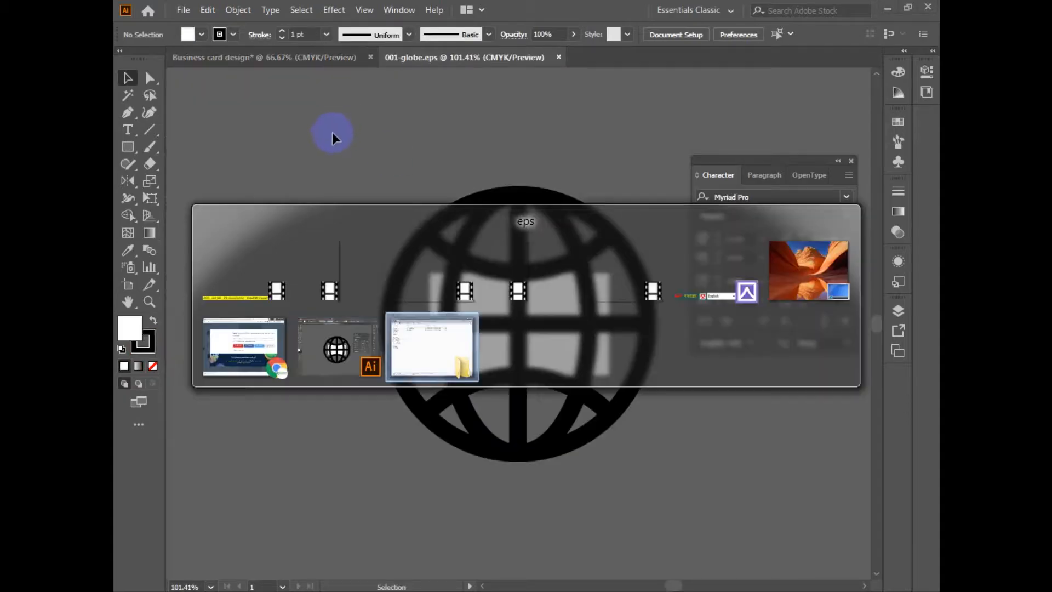
pyautogui.hotkey('alt', 'Tab')
pyautogui.rightClick(312, 110)
pyautogui.moveTo(435, 166)
pyautogui.click(565, 167)
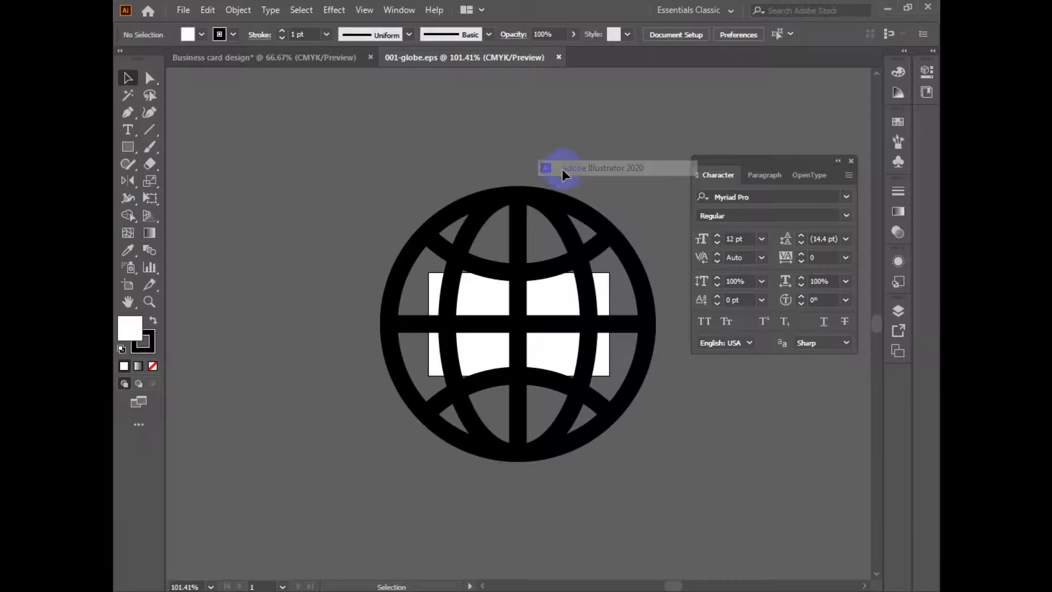
# Return to the eps folder and open 003-gps with Adobe Illustrator 2020
pyautogui.hotkey('alt', 'Tab')
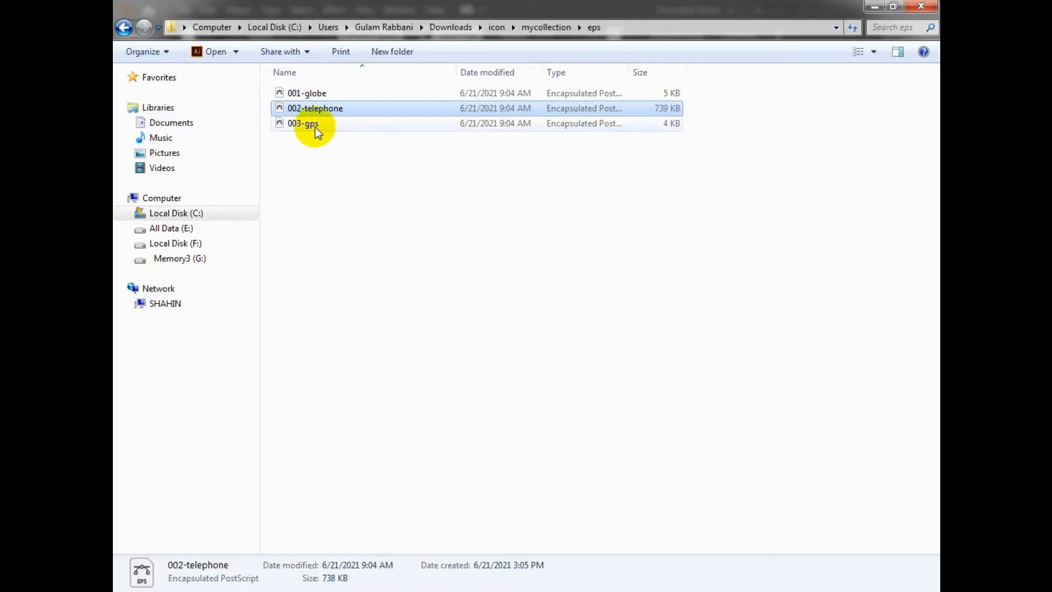
pyautogui.rightClick(317, 125)
pyautogui.moveTo(405, 183)
pyautogui.click(620, 187)
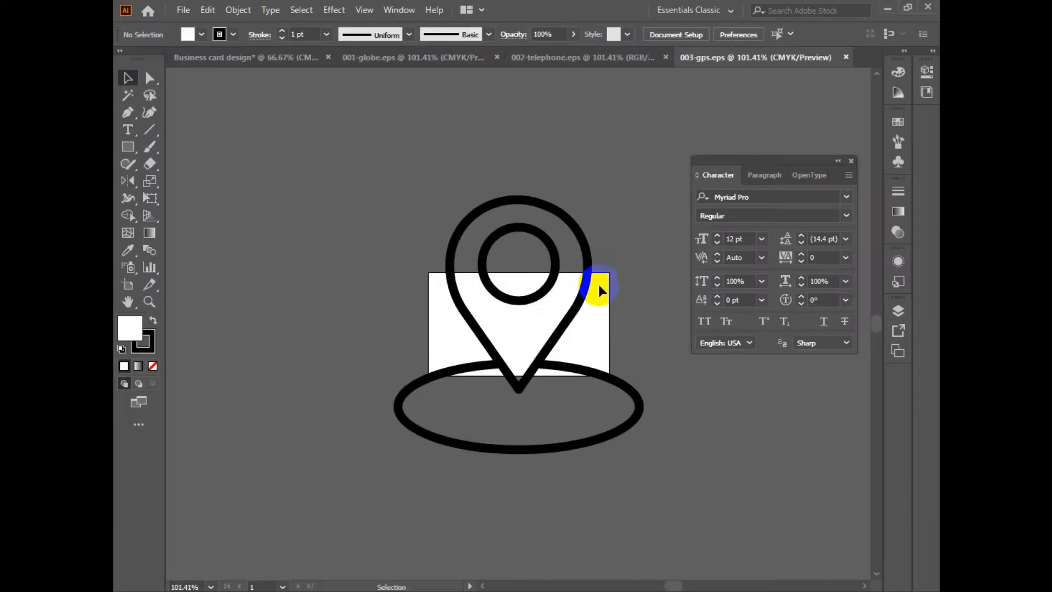
# Copy the location pin into the telephone document, closing 003-gps.eps, and bring both icons into the business card document below the card
pyautogui.click(518, 208)
pyautogui.click(614, 58)
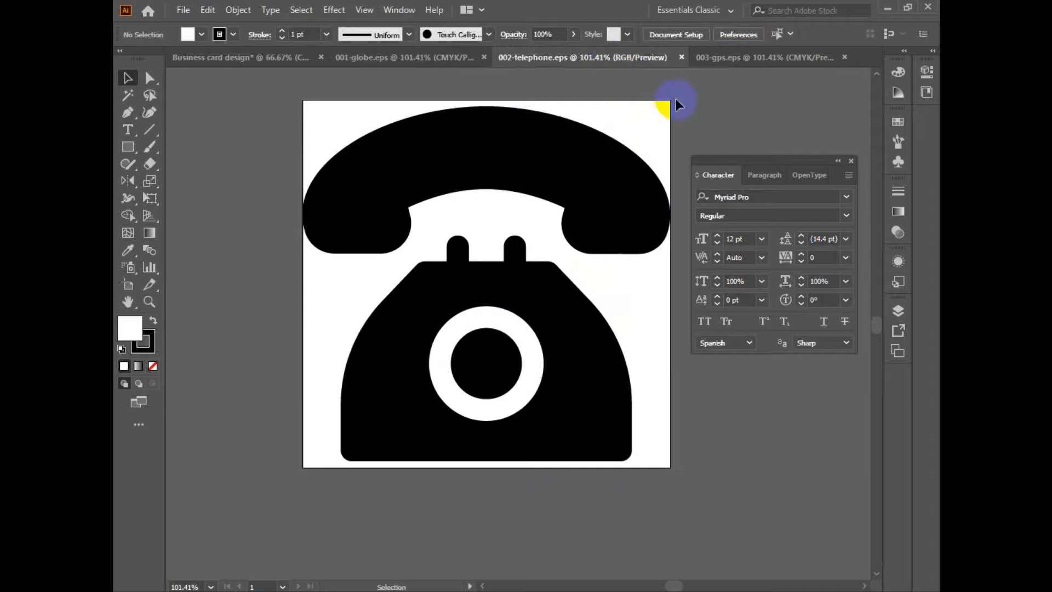
pyautogui.click(720, 58)
pyautogui.moveTo(551, 159); pyautogui.dragTo(731, 130)
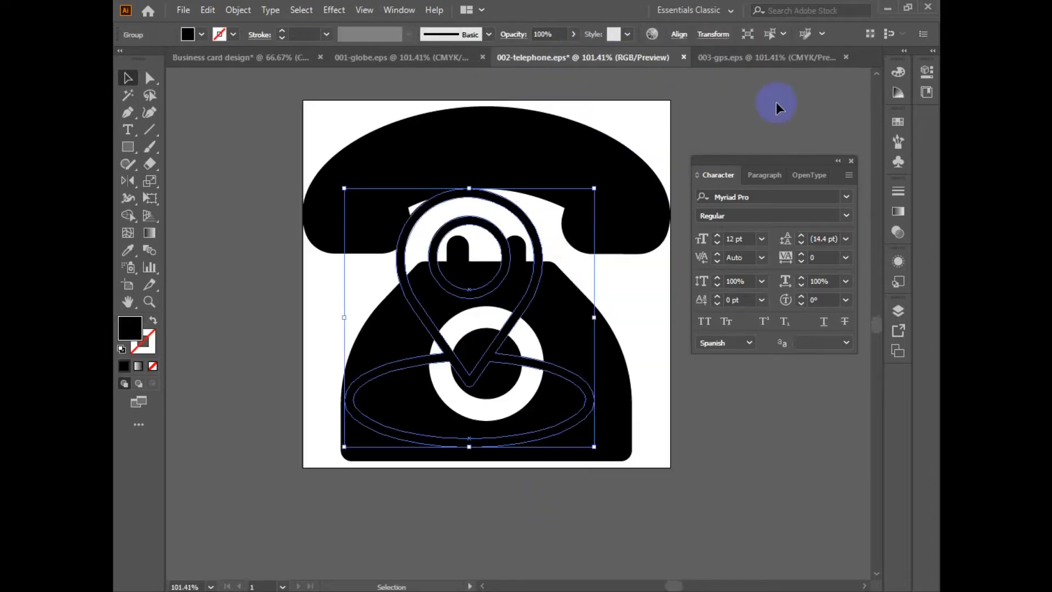
pyautogui.click(846, 57)
pyautogui.moveTo(650, 110); pyautogui.dragTo(489, 412)
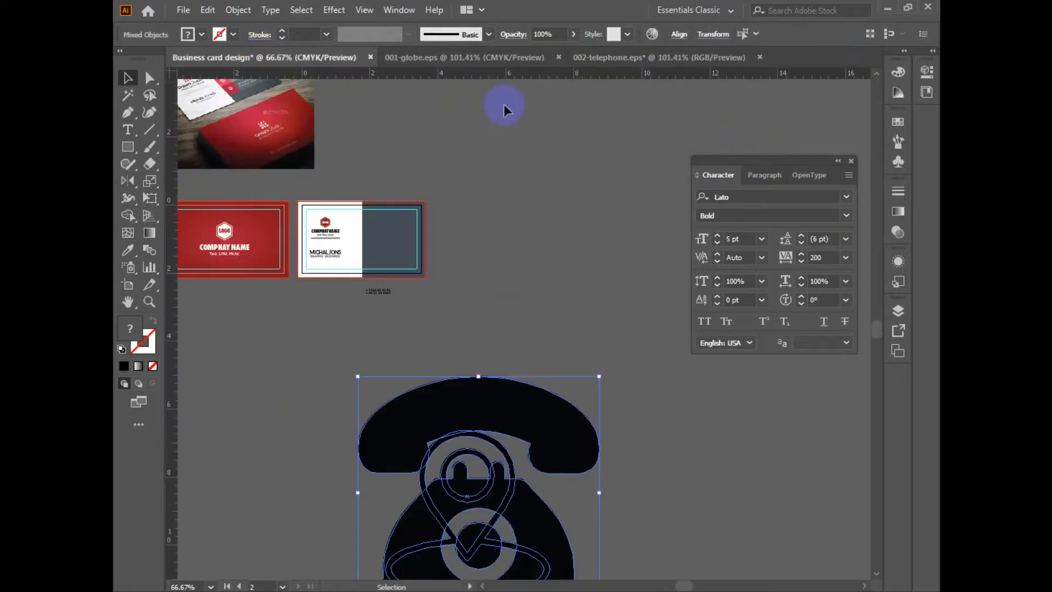
# Bring the globe icon from 001-globe.eps into the business card document and close both icon documents, discarding the changes to 002-telephone.eps
pyautogui.click(488, 57)
pyautogui.moveTo(529, 235); pyautogui.dragTo(559, 285)
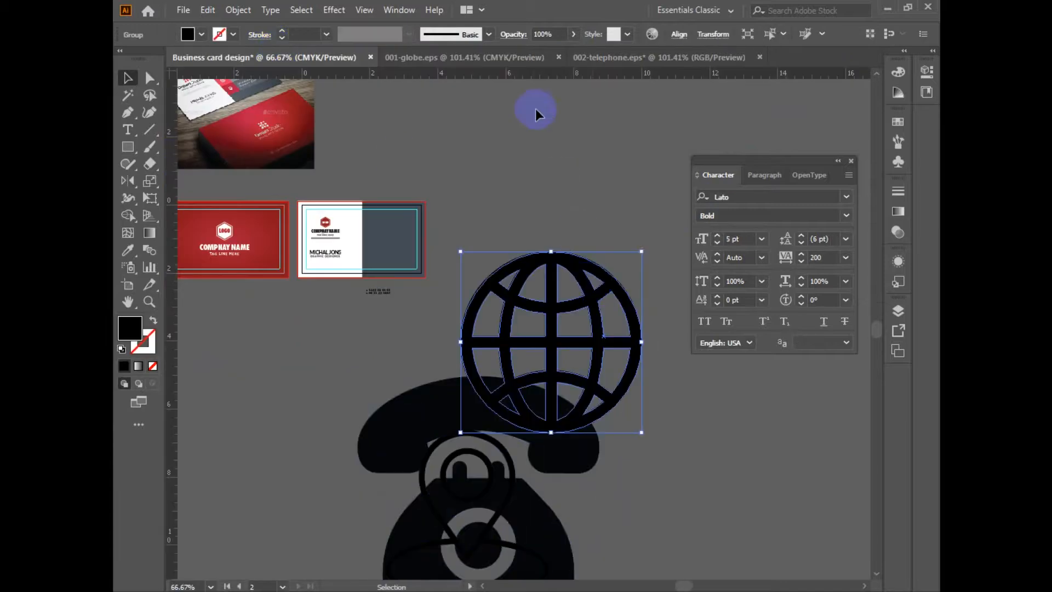
pyautogui.click(559, 57)
pyautogui.click(572, 57)
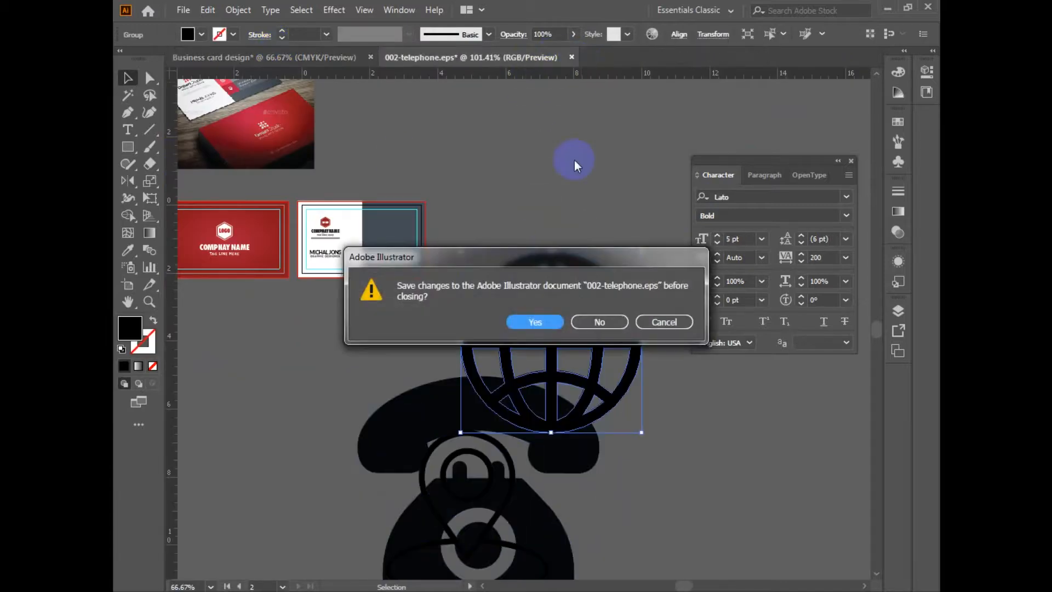
pyautogui.click(596, 321)
pyautogui.keyDown('shift'); pyautogui.click(512, 556); pyautogui.keyUp('shift')
pyautogui.moveTo(632, 213); pyautogui.dragTo(508, 534)
pyautogui.moveTo(641, 252); pyautogui.dragTo(525, 399)
pyautogui.moveTo(504, 443); pyautogui.dragTo(527, 347)
pyautogui.click(511, 398)
pyautogui.moveTo(510, 271); pyautogui.dragTo(468, 335)
pyautogui.hotkey('ctrl', 'z')
pyautogui.hotkey('ctrl', 'z')
pyautogui.hotkey('ctrl', 'z')
pyautogui.hotkey('ctrl', 'z')
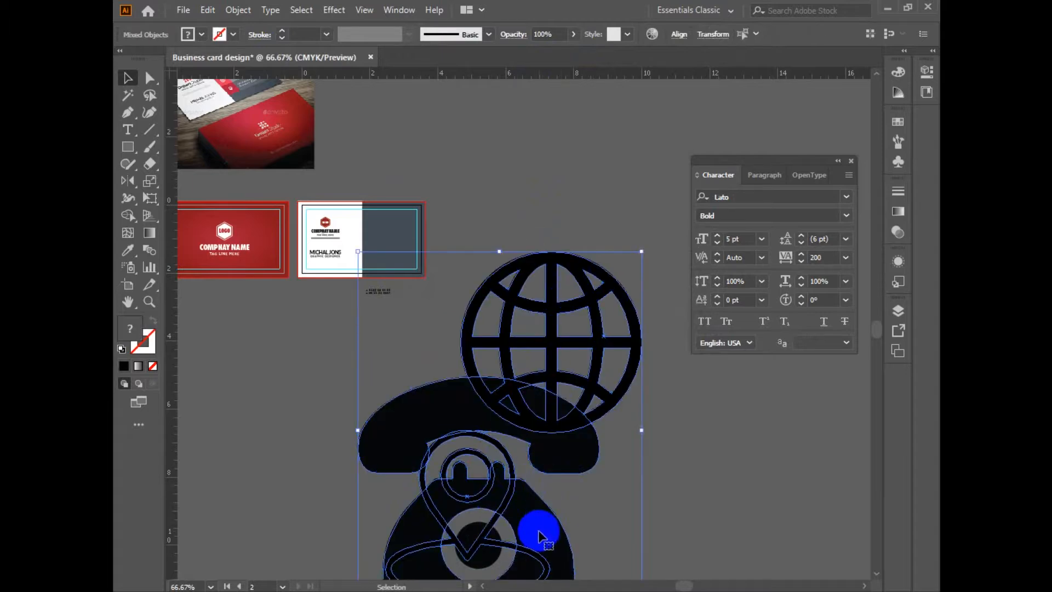
# Scale the telephone, globe and pin artwork down to a tiny size and delete the leftover black circle below the cards
pyautogui.moveTo(540, 534); pyautogui.dragTo(636, 249)
pyautogui.moveTo(684, 120); pyautogui.dragTo(543, 299)
pyautogui.click(563, 362)
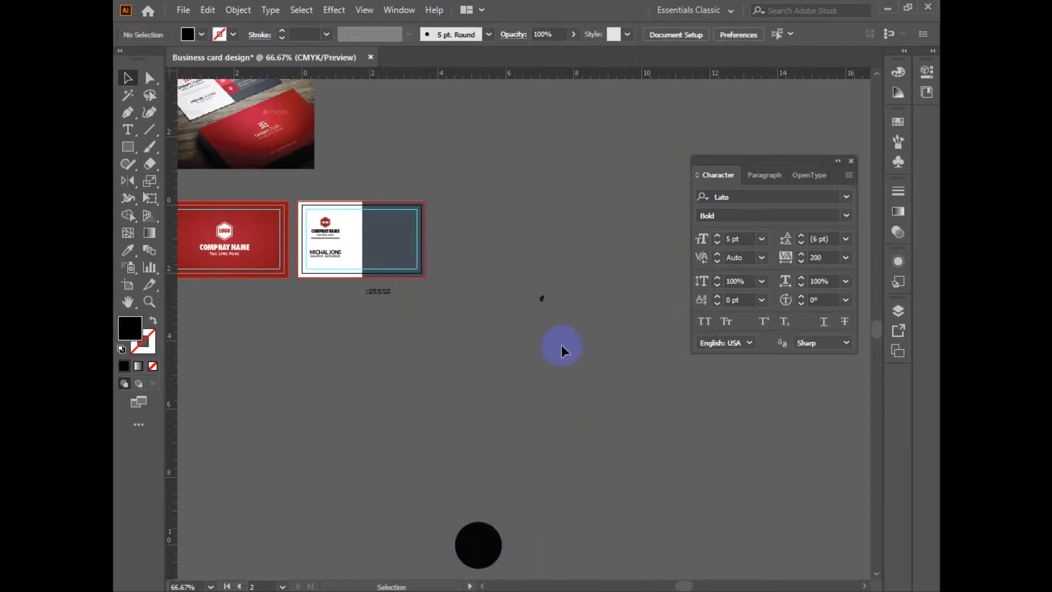
pyautogui.moveTo(493, 540); pyautogui.dragTo(473, 400)
pyautogui.press('Delete')
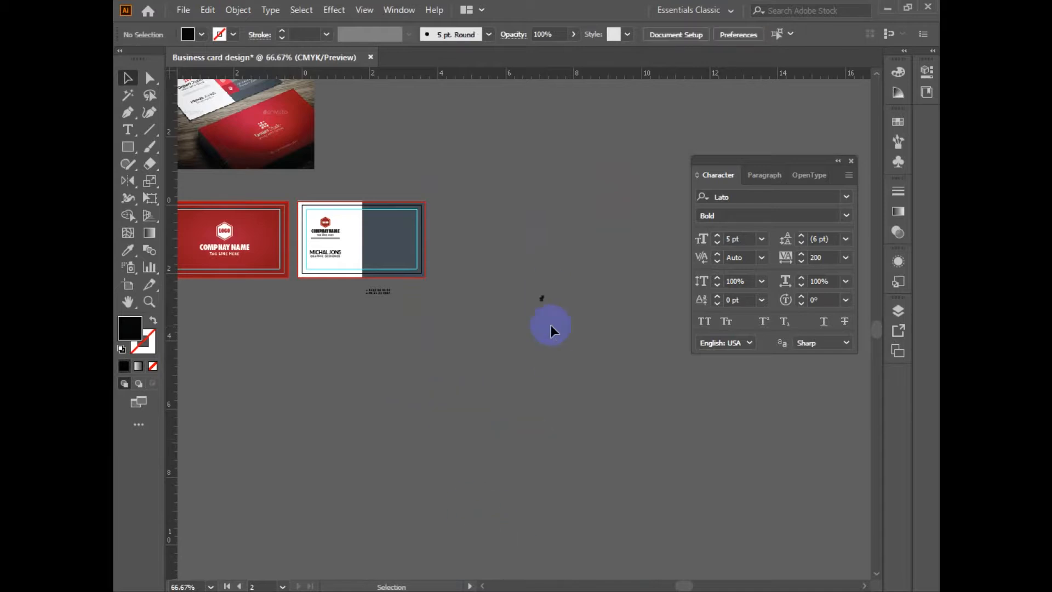
# Separate the overlapping small icons and group the parts of the telephone icon together
pyautogui.keyDown('ctrl'); pyautogui.click(553, 325); pyautogui.keyUp('ctrl')
pyautogui.keyDown('ctrl'); pyautogui.click(554, 326); pyautogui.keyUp('ctrl')
pyautogui.click(554, 326)
pyautogui.press('v')
pyautogui.click(548, 343)
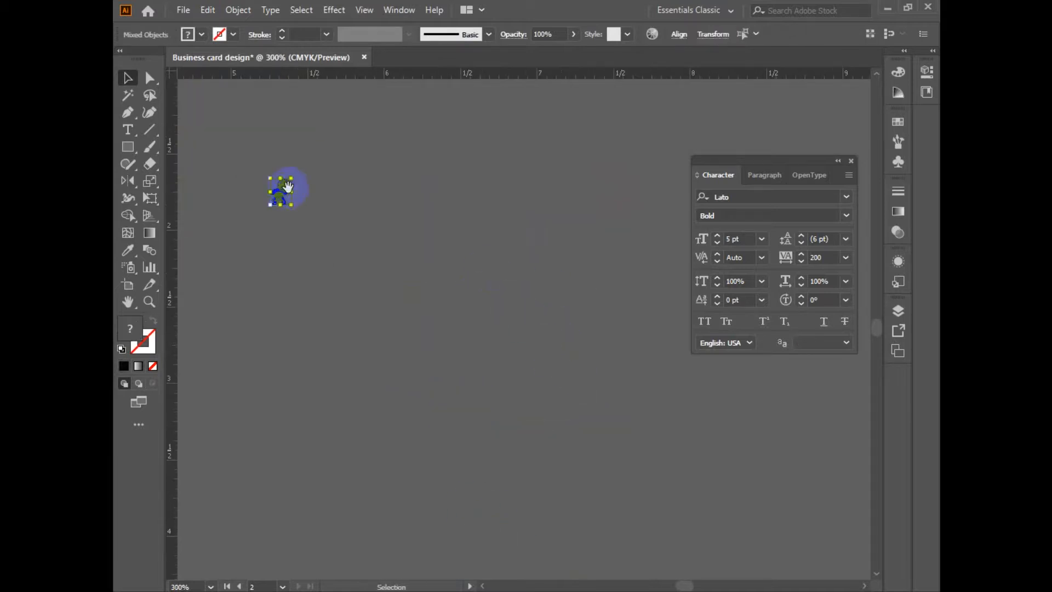
pyautogui.moveTo(288, 192); pyautogui.dragTo(288, 191)
pyautogui.press('space')
pyautogui.moveTo(288, 192); pyautogui.dragTo(609, 392)
pyautogui.moveTo(418, 334); pyautogui.dragTo(468, 396)
pyautogui.click(529, 409)
pyautogui.click(454, 270)
pyautogui.moveTo(417, 296); pyautogui.dragTo(485, 212)
pyautogui.moveTo(392, 330); pyautogui.dragTo(573, 305)
pyautogui.moveTo(393, 244); pyautogui.dragTo(437, 438)
pyautogui.hotkey('ctrl', 'g')
# Arrange the telephone, globe and location pin in a vertical column beside the contact card
pyautogui.moveTo(499, 210); pyautogui.dragTo(559, 214)
pyautogui.moveTo(418, 366); pyautogui.dragTo(584, 454)
pyautogui.moveTo(449, 232); pyautogui.dragTo(619, 439)
# Draw a thin horizontal rectangle across the contact card's dark panel, from its inner edge to the outer bleed, starting at the upper safe guide
pyautogui.keyDown('ctrl'); pyautogui.keyDown('alt'); pyautogui.click(482, 312); pyautogui.keyUp('alt'); pyautogui.keyUp('ctrl')
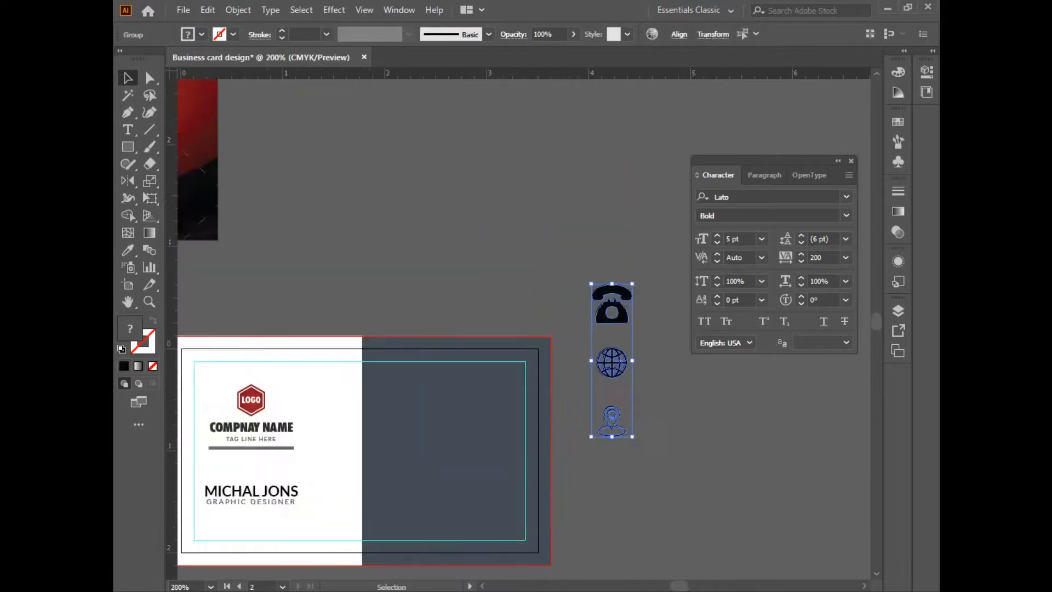
pyautogui.keyDown('ctrl'); pyautogui.keyDown('alt'); pyautogui.click(666, 447); pyautogui.keyUp('alt'); pyautogui.keyUp('ctrl')
pyautogui.moveTo(530, 388); pyautogui.dragTo(755, 488)
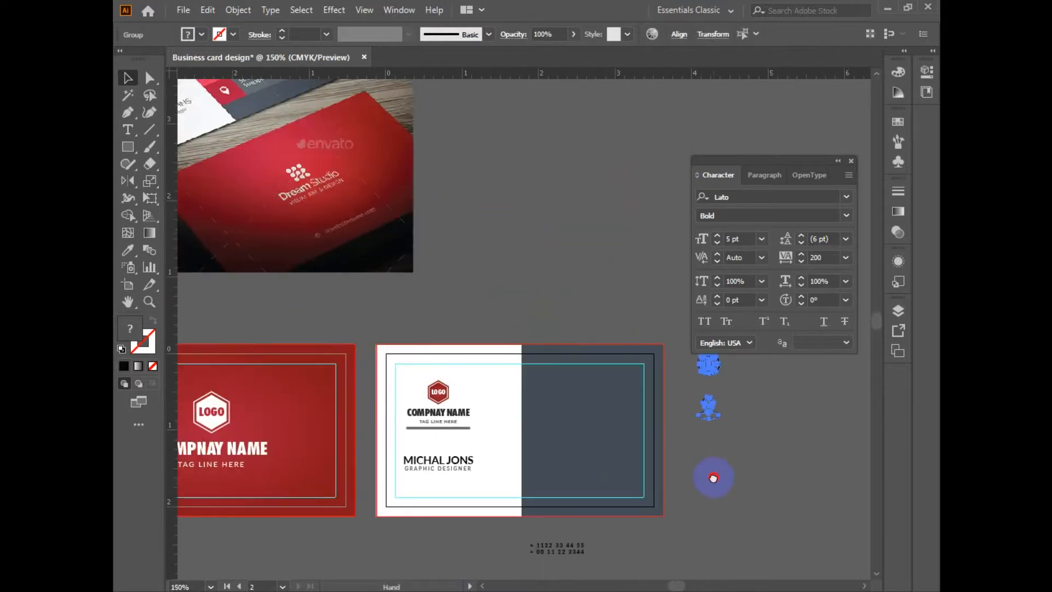
pyautogui.moveTo(688, 460); pyautogui.dragTo(691, 476)
pyautogui.moveTo(549, 272); pyautogui.dragTo(487, 262)
pyautogui.click(128, 147)
pyautogui.hotkey('ctrl', 'space')
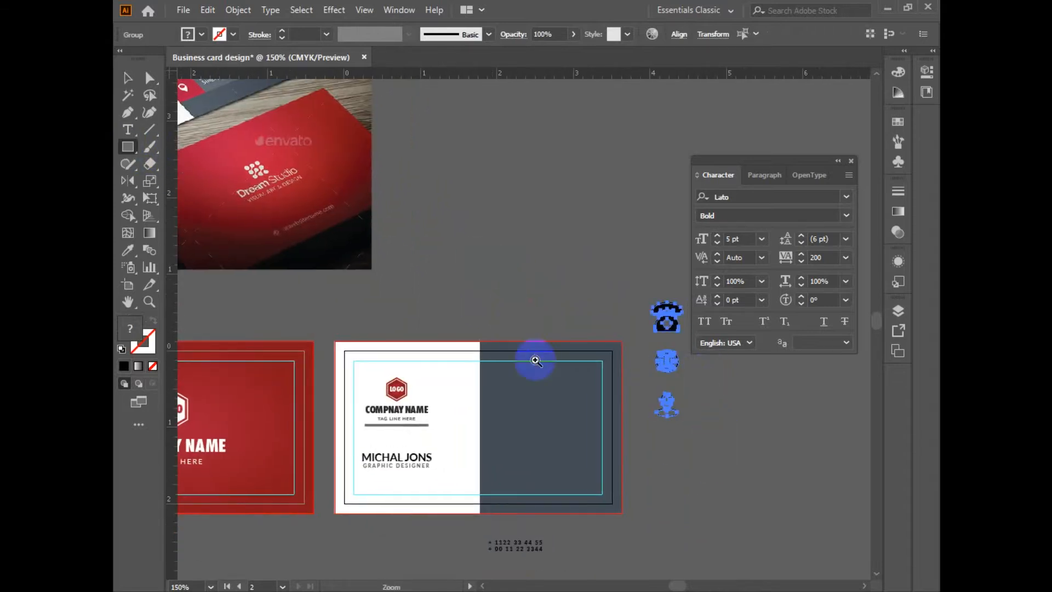
pyautogui.click(536, 360)
pyautogui.moveTo(440, 328); pyautogui.dragTo(628, 361)
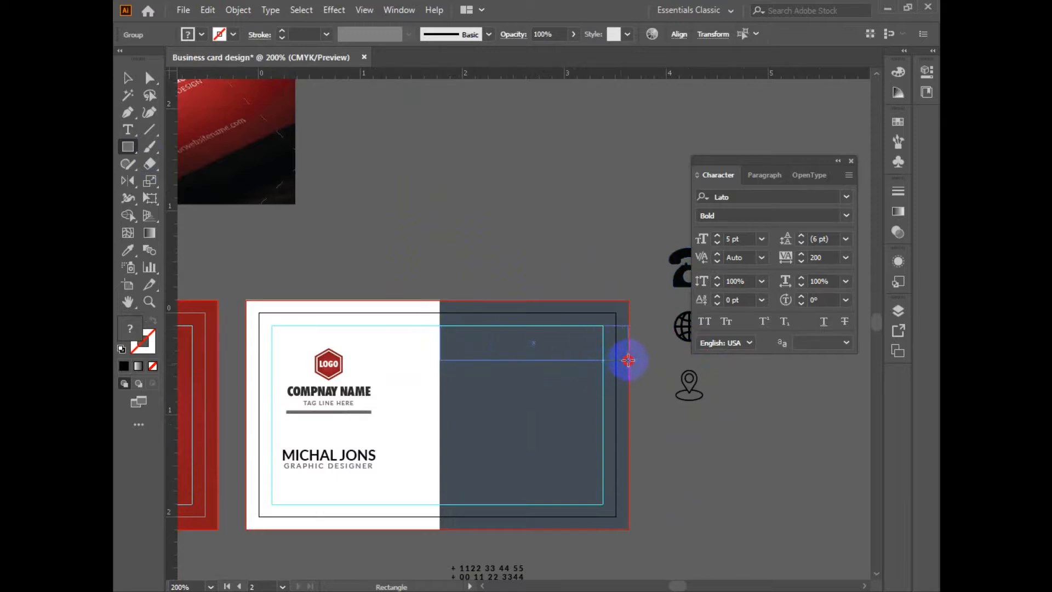
pyautogui.moveTo(628, 366); pyautogui.dragTo(629, 365)
# Fill the horizontal strip with the slate blue-grey sampled from the dark part of the reference mockup card
pyautogui.click(127, 78)
pyautogui.hotkey('ctrl', '-')
pyautogui.moveTo(504, 230); pyautogui.dragTo(573, 387)
pyautogui.press('i')
pyautogui.click(263, 131)
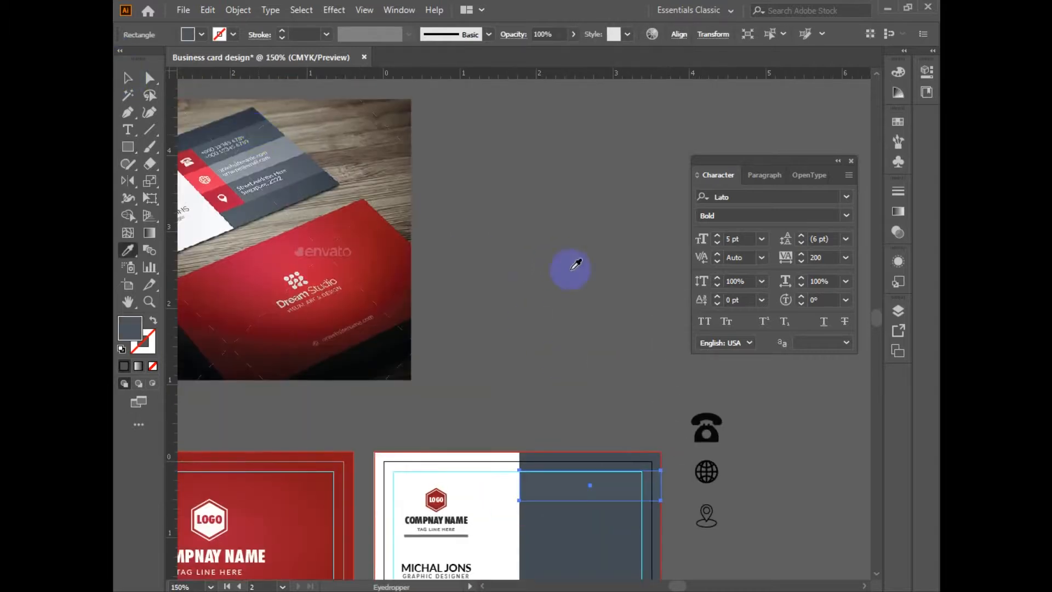
pyautogui.click(129, 80)
# Recolor the contact card's dark panel with the darker navy grey sampled from the reference mockup
pyautogui.click(613, 449)
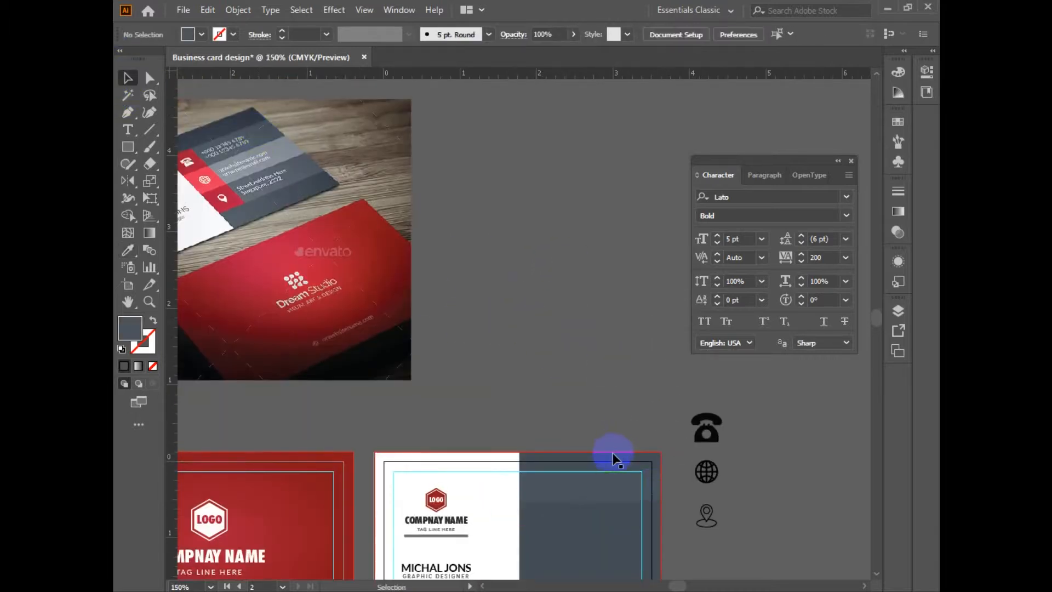
pyautogui.click(129, 250)
pyautogui.click(231, 122)
pyautogui.click(128, 78)
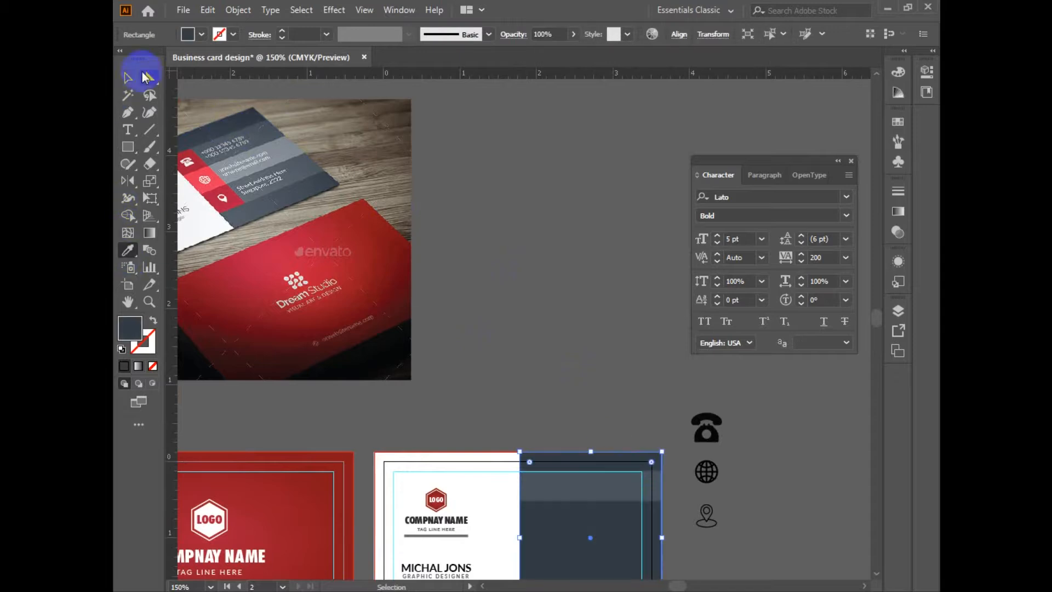
pyautogui.click(504, 297)
# Duplicate the horizontal strip directly below itself and repeat the copy to make three stacked strips
pyautogui.moveTo(573, 326); pyautogui.dragTo(537, 199)
pyautogui.scroll(1, 673, 417)
pyautogui.moveTo(676, 419); pyautogui.dragTo(616, 362)
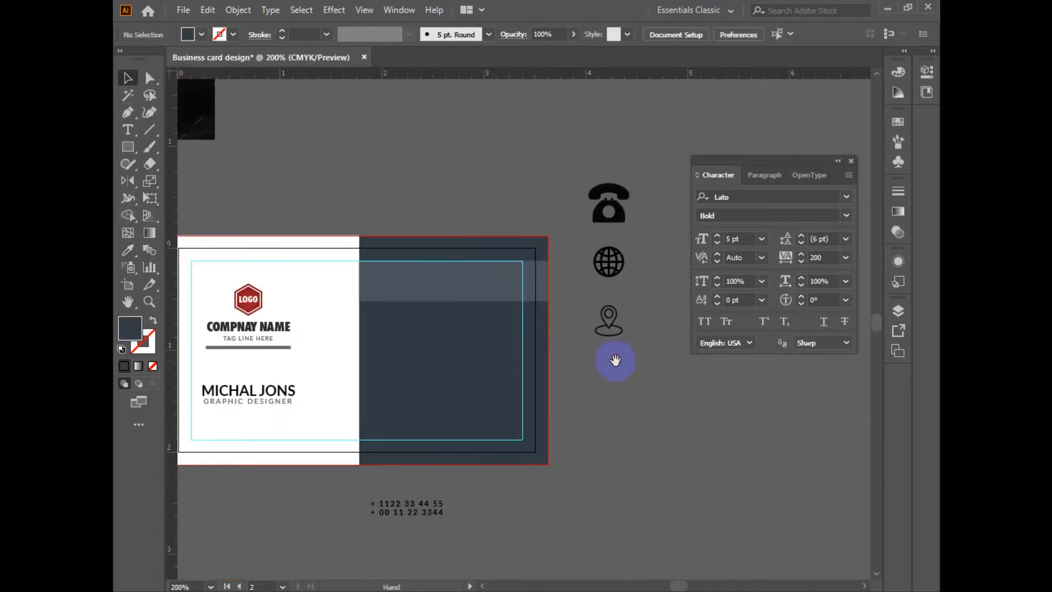
pyautogui.click(493, 300)
pyautogui.moveTo(474, 293); pyautogui.dragTo(474, 338)
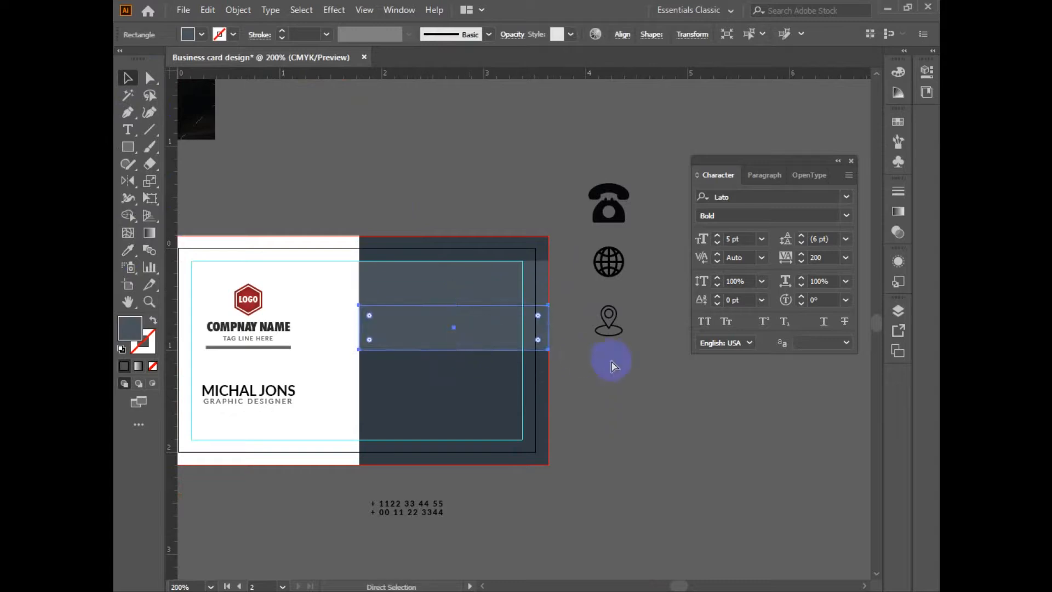
pyautogui.hotkey('ctrl', 'd')
# Fill the middle strip with the lighter grey sampled from the reference mockup card
pyautogui.click(498, 329)
pyautogui.press('i')
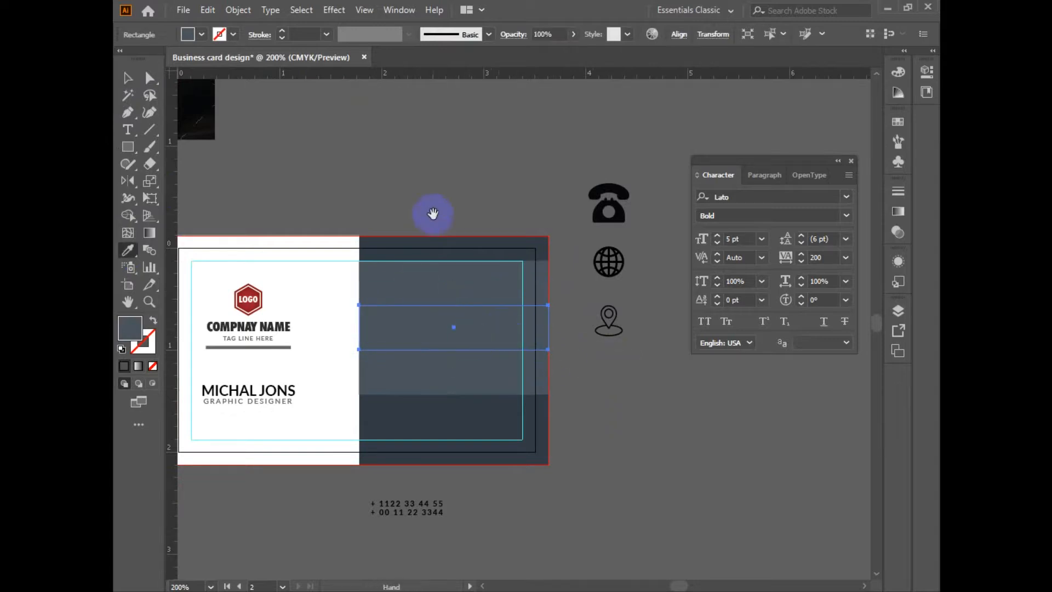
pyautogui.moveTo(427, 225); pyautogui.dragTo(587, 393)
pyautogui.click(129, 78)
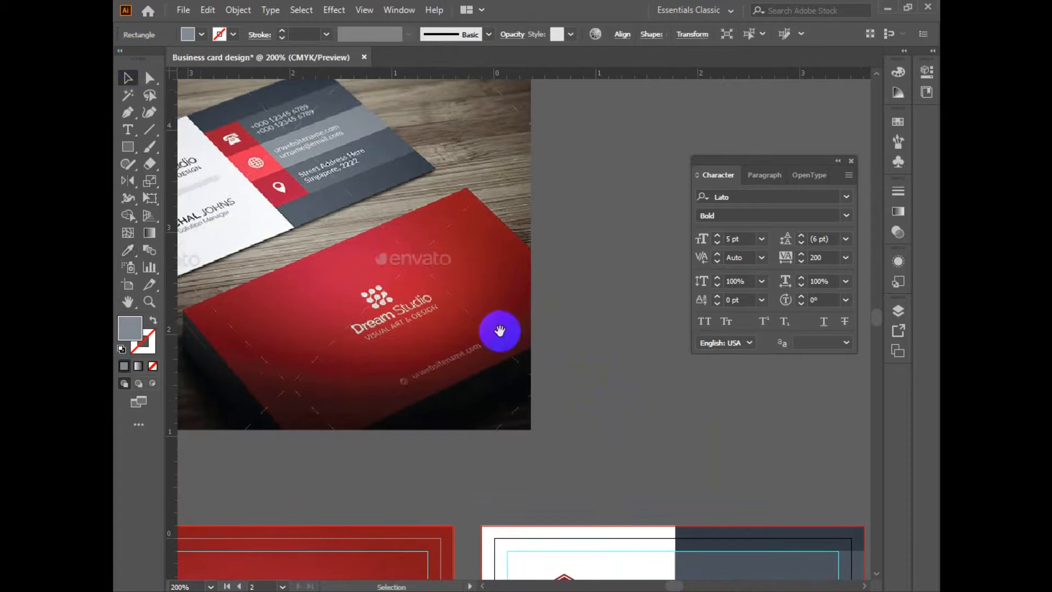
# Move the three strips down together so they sit vertically centered in the dark panel
pyautogui.moveTo(636, 472); pyautogui.dragTo(391, 172)
pyautogui.keyDown('shift'); pyautogui.click(521, 277); pyautogui.keyUp('shift')
pyautogui.press('Down')
pyautogui.press('Down')
pyautogui.press('Down')
pyautogui.press('Down')
pyautogui.press('Down')
pyautogui.press('Down')
pyautogui.press('Down')
pyautogui.press('Down')
pyautogui.press('Down')
pyautogui.press('Down')
pyautogui.press('Down')
pyautogui.press('Down')
pyautogui.press('Down')
pyautogui.press('Down')
pyautogui.press('Down')
pyautogui.click(686, 411)
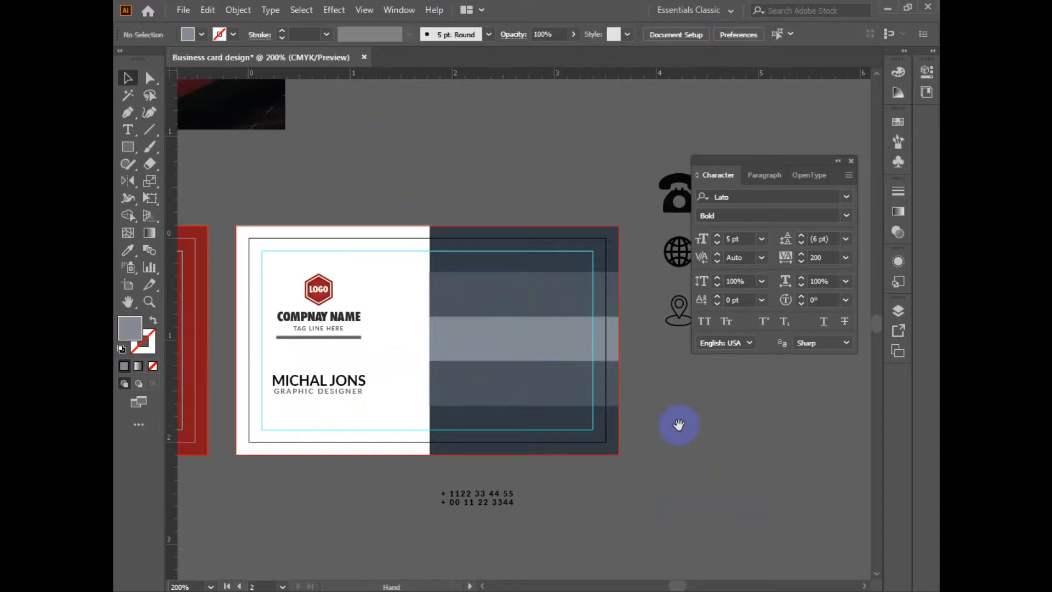
# Draw a narrow full-height rectangle along the inner edge of the dark panel, beside the white area
pyautogui.hotkey('ctrl', '-')
pyautogui.moveTo(493, 234); pyautogui.dragTo(568, 281)
pyautogui.moveTo(570, 331); pyautogui.dragTo(528, 223)
pyautogui.click(127, 148)
pyautogui.moveTo(526, 270); pyautogui.dragTo(559, 441)
pyautogui.click(129, 78)
# Fit the narrow vertical bar's upper and lower edges to the card's bleed lines
pyautogui.scroll(3, 471, 489)
pyautogui.click(494, 164)
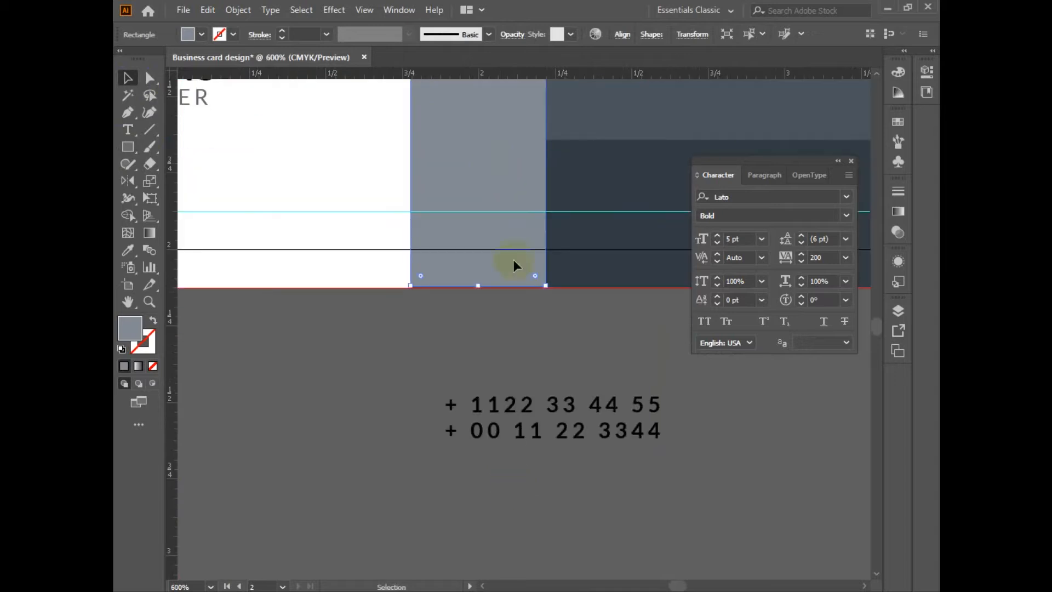
pyautogui.click(496, 296)
pyautogui.moveTo(512, 371); pyautogui.dragTo(533, 371)
pyautogui.moveTo(518, 191); pyautogui.dragTo(487, 406)
pyautogui.moveTo(463, 194); pyautogui.dragTo(409, 534)
pyautogui.moveTo(459, 191); pyautogui.dragTo(460, 528)
pyautogui.moveTo(456, 151); pyautogui.dragTo(459, 250)
pyautogui.scroll(-4, 459, 249)
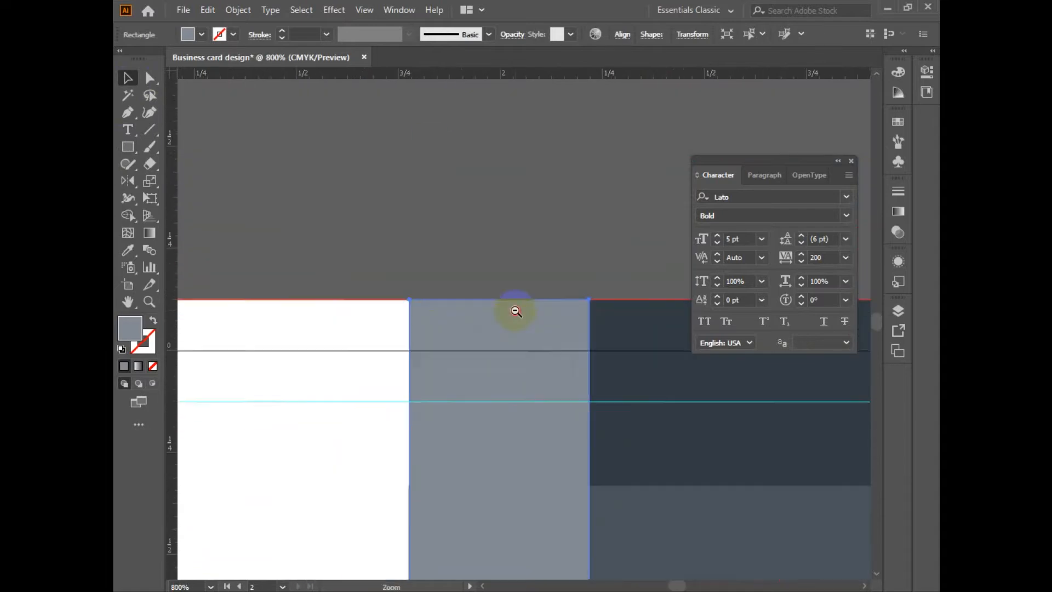
# Fill the vertical bar with the red gradient sampled from the front card's background
pyautogui.scroll(-1, 529, 354)
pyautogui.press('i')
pyautogui.click(223, 371)
pyautogui.click(128, 78)
pyautogui.moveTo(425, 195); pyautogui.dragTo(569, 412)
pyautogui.moveTo(602, 545); pyautogui.dragTo(553, 439)
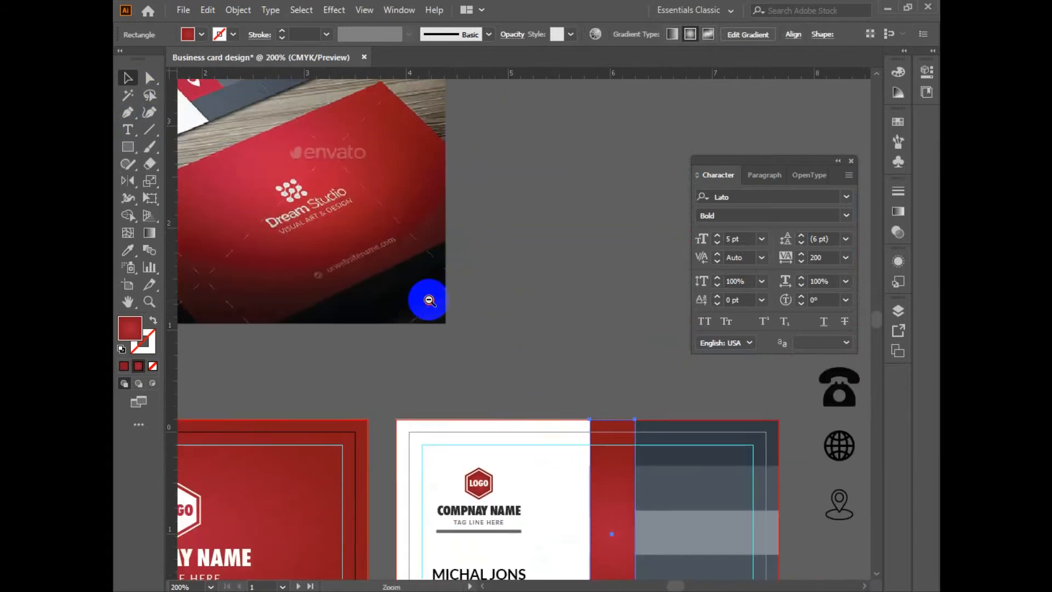
pyautogui.scroll(-2, 429, 298)
pyautogui.moveTo(585, 368); pyautogui.dragTo(446, 331)
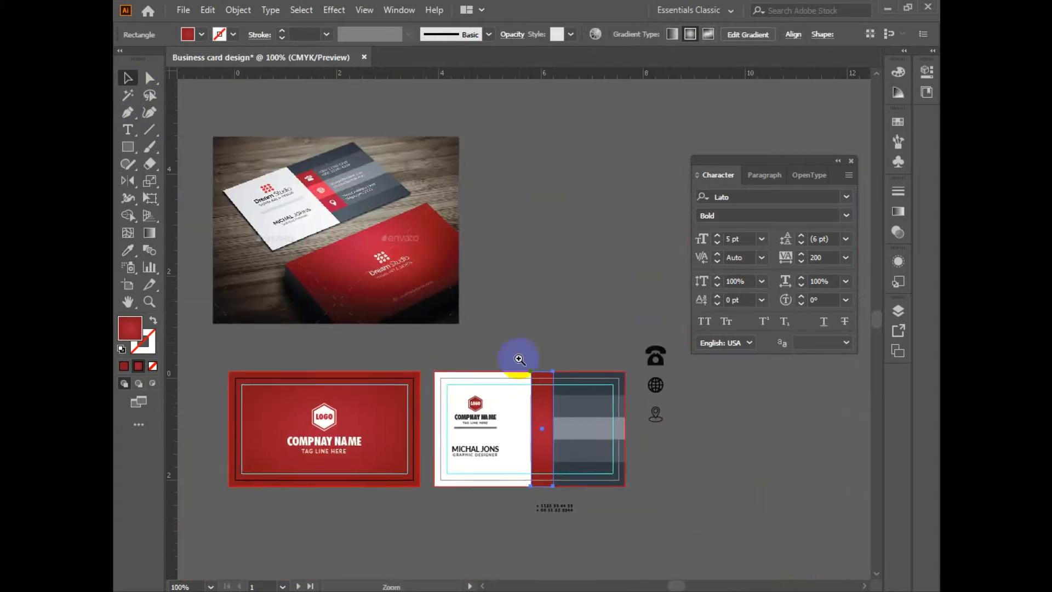
# Set the red vertical bar's transparency blending mode to Multiply
pyautogui.scroll(1, 506, 414)
pyautogui.moveTo(603, 389); pyautogui.dragTo(594, 383)
pyautogui.click(400, 11)
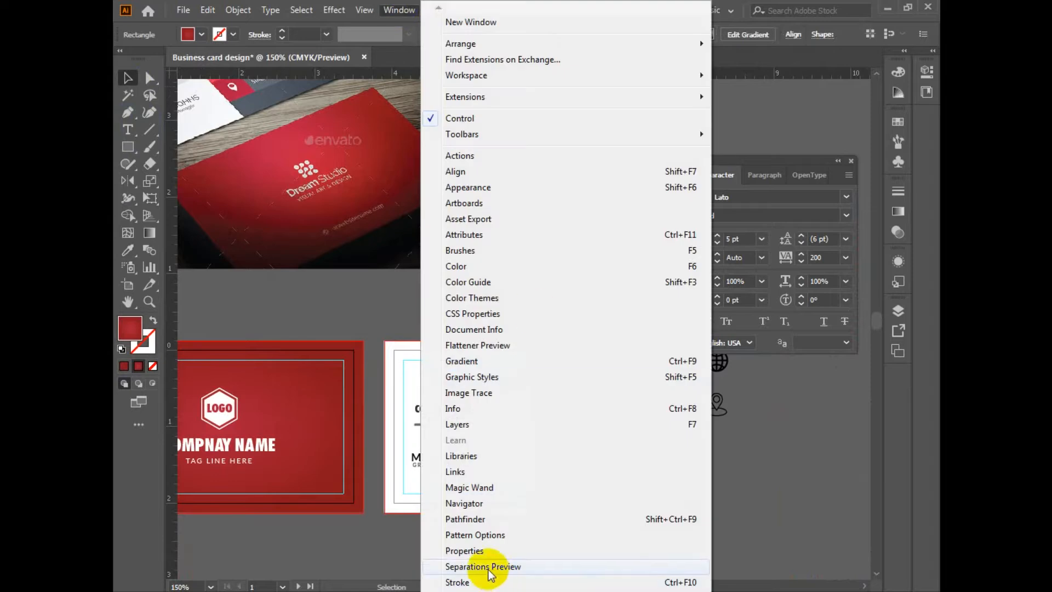
pyautogui.moveTo(491, 589)
pyautogui.scroll(-3, 470, 552)
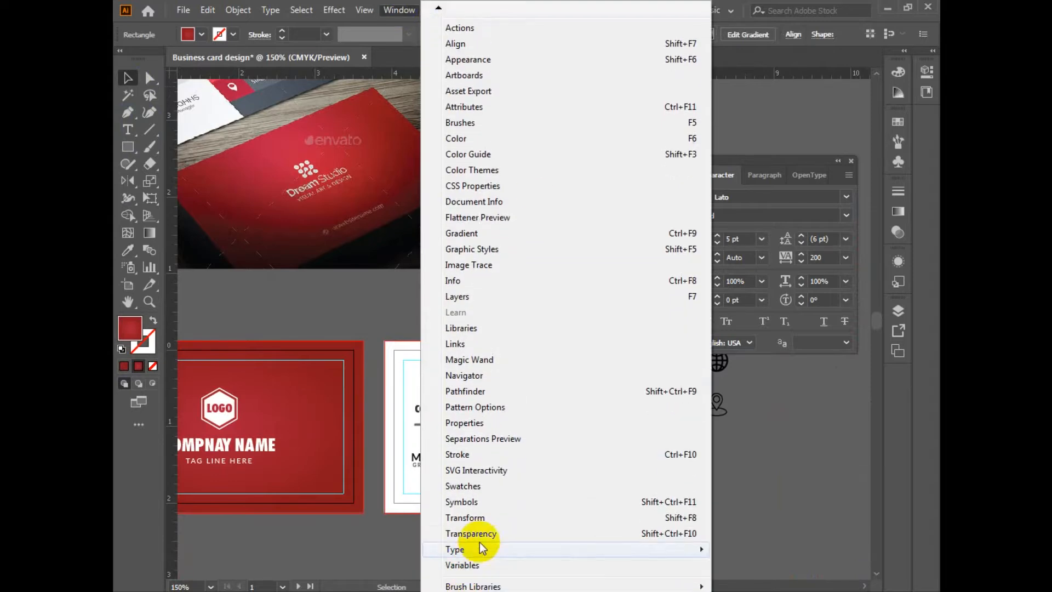
pyautogui.click(482, 533)
pyautogui.click(751, 207)
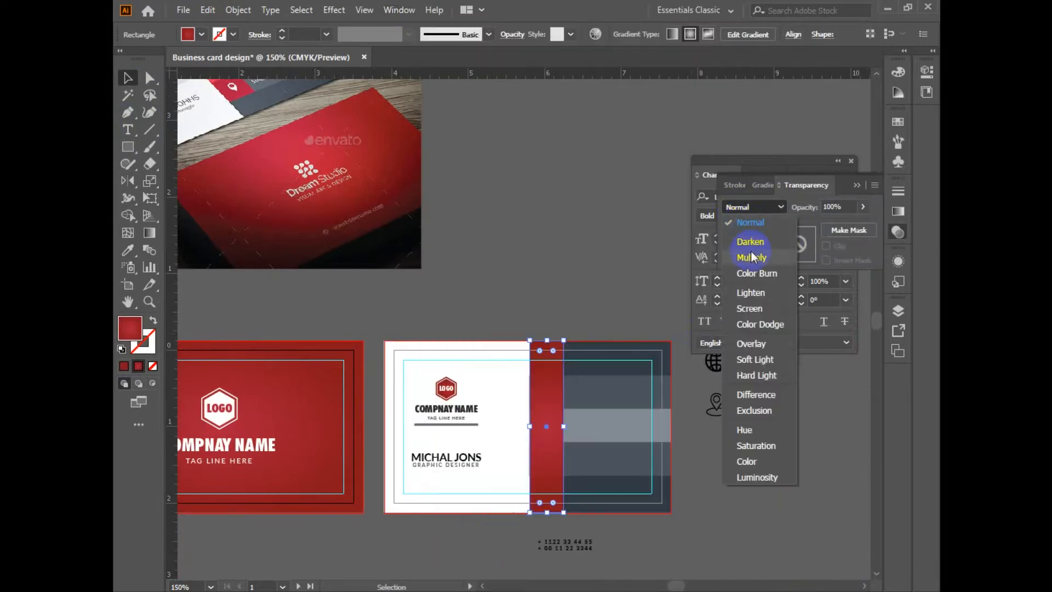
pyautogui.click(751, 256)
pyautogui.click(715, 474)
# Recolor the telephone, globe and location icons white by sampling the card's white area
pyautogui.moveTo(729, 459); pyautogui.dragTo(587, 453)
pyautogui.moveTo(610, 286); pyautogui.dragTo(546, 438)
pyautogui.moveTo(622, 480); pyautogui.dragTo(670, 480)
pyautogui.press('i')
pyautogui.click(425, 437)
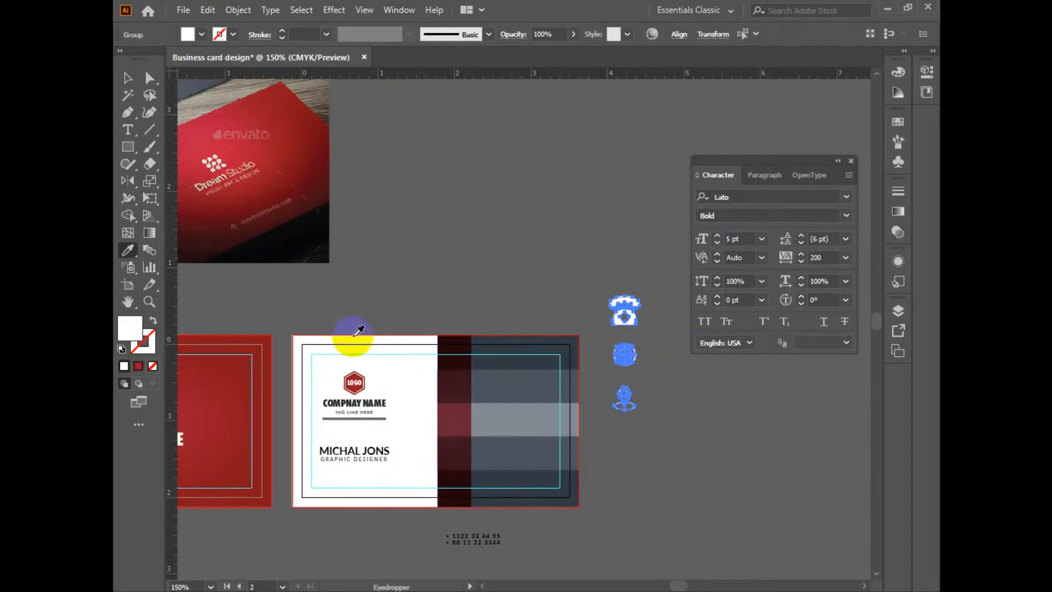
pyautogui.click(128, 77)
pyautogui.click(661, 460)
# Scale the column of icons down slightly and move it onto the contact card's vertical bar
pyautogui.moveTo(625, 310); pyautogui.dragTo(453, 397)
pyautogui.hotkey('ctrl', 'z')
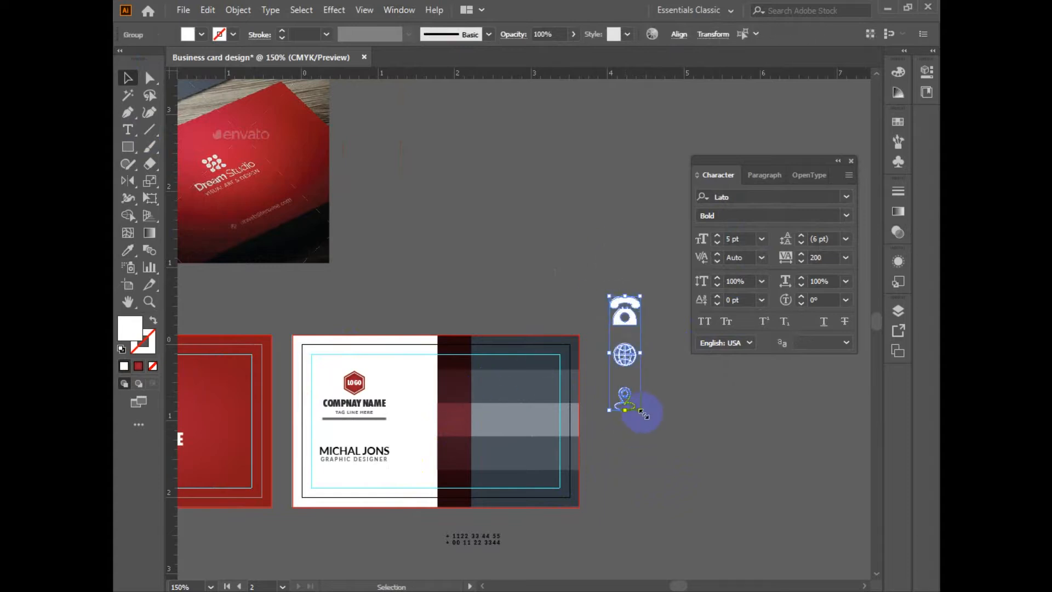
pyautogui.moveTo(640, 411); pyautogui.dragTo(638, 408)
pyautogui.moveTo(660, 448); pyautogui.dragTo(678, 422)
pyautogui.moveTo(643, 373); pyautogui.dragTo(468, 435)
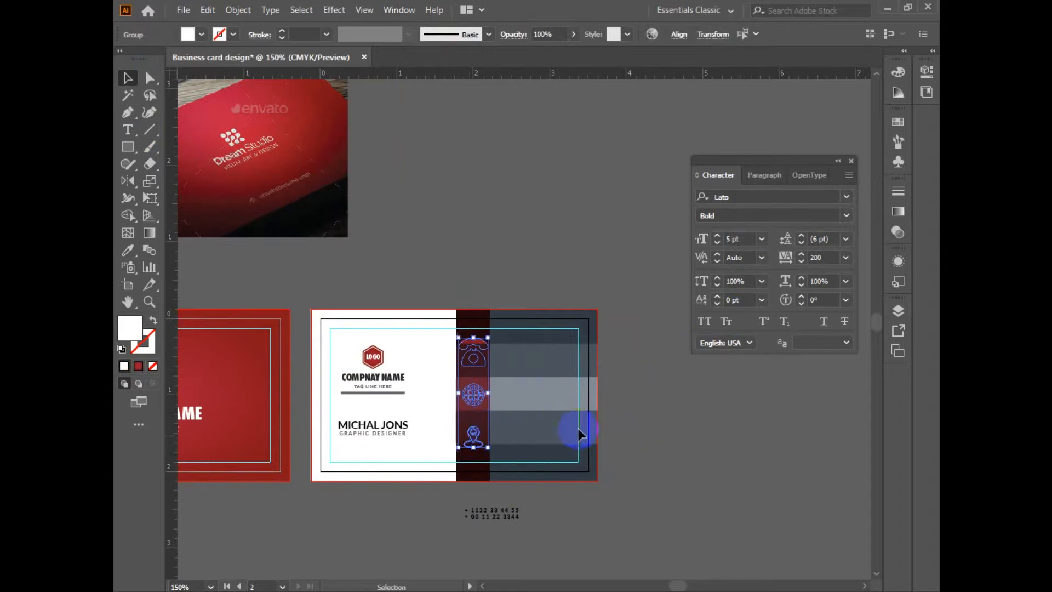
# Arrange the three white icons in front of the vertical bar
pyautogui.click(613, 424)
pyautogui.rightClick(471, 389)
pyautogui.moveTo(581, 316)
pyautogui.click(670, 314)
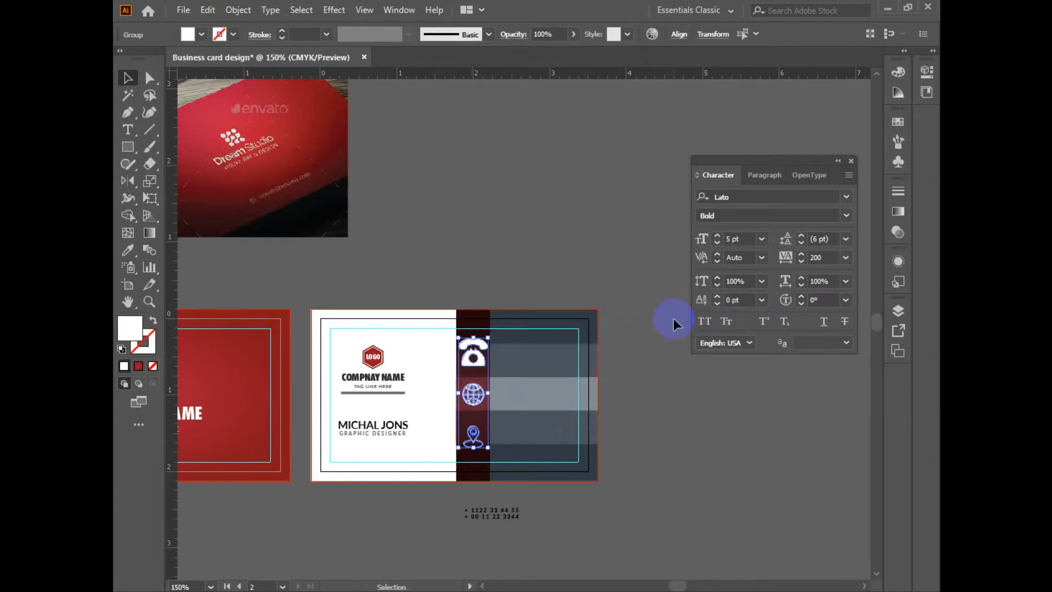
pyautogui.click(668, 345)
# Move the location pin up into the lowest strip's row and the telephone down into the uppermost strip's row
pyautogui.keyDown('ctrl'); pyautogui.click(644, 463); pyautogui.keyUp('ctrl')
pyautogui.moveTo(549, 359); pyautogui.dragTo(700, 493)
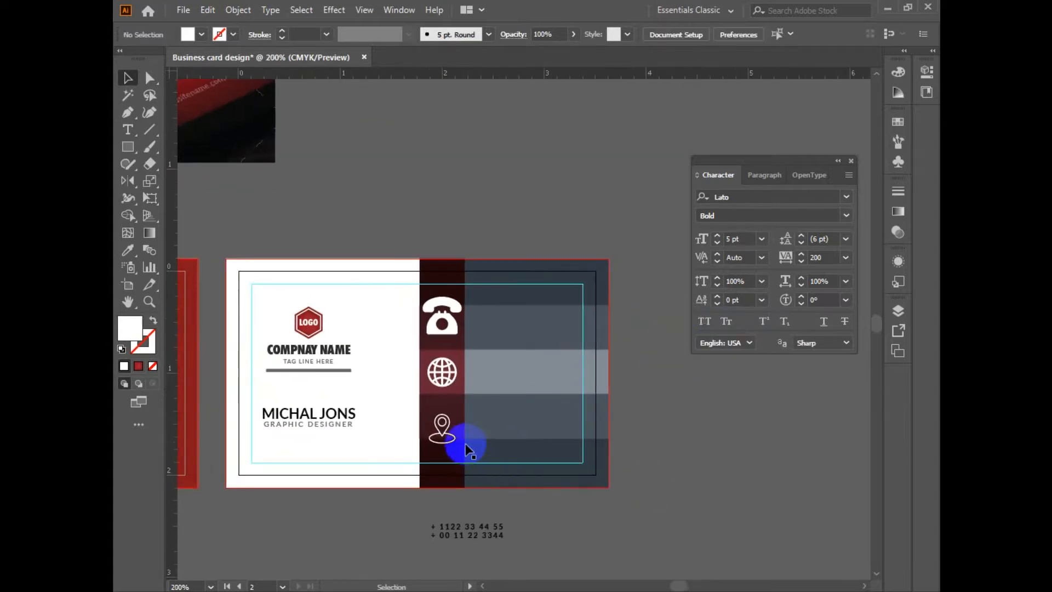
pyautogui.click(445, 428)
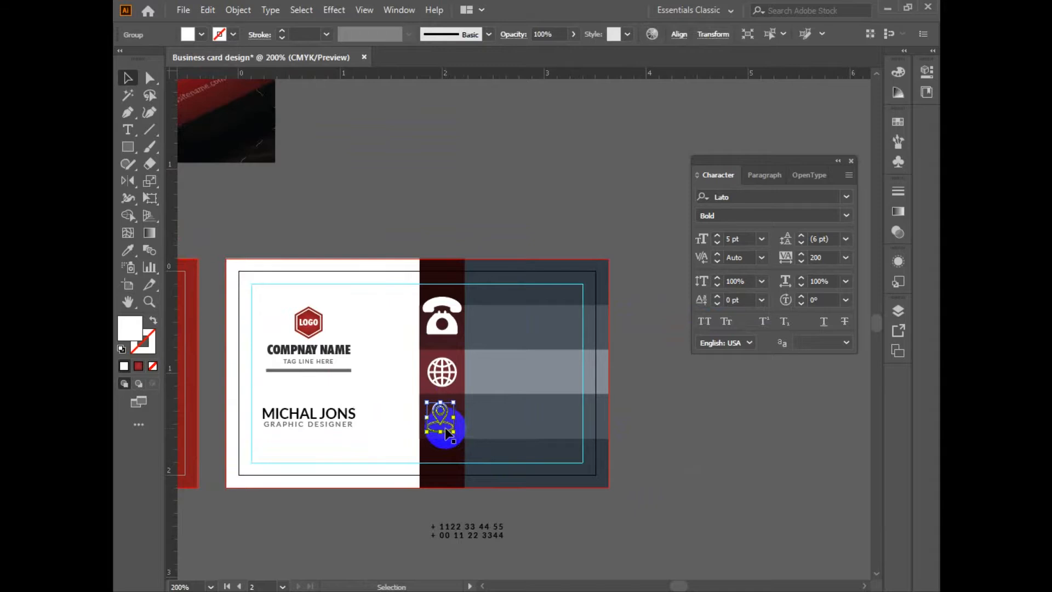
pyautogui.click(443, 327)
pyautogui.click(445, 328)
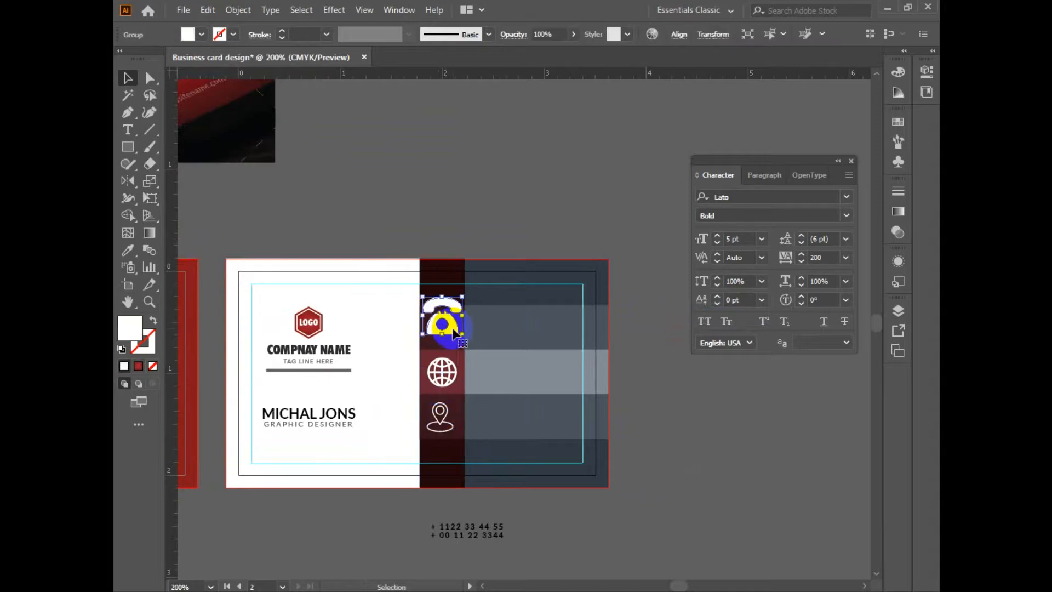
pyautogui.press('Down')
pyautogui.press('Down')
pyautogui.press('Down')
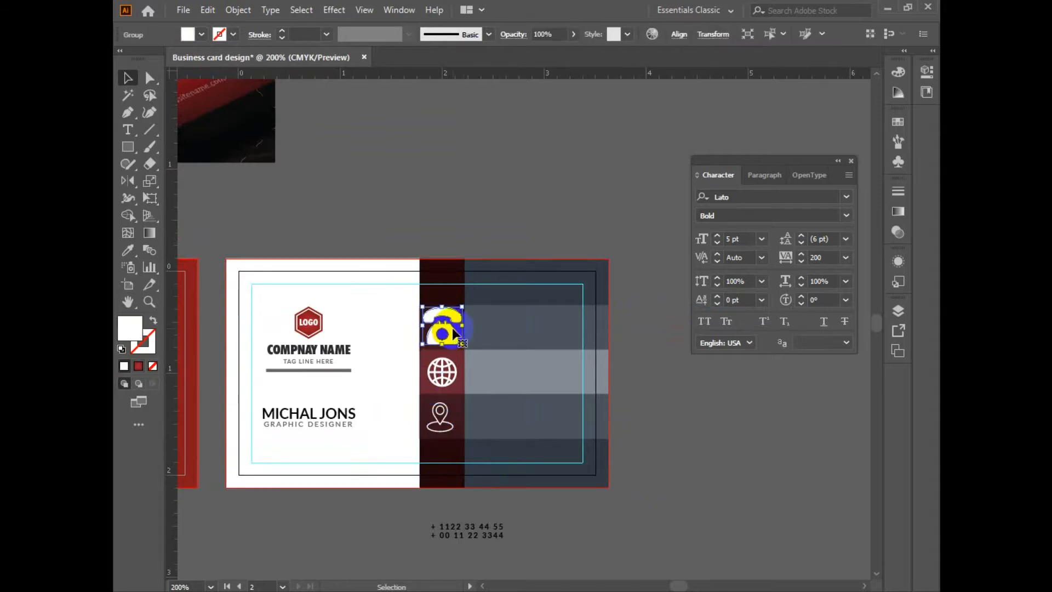
# Select all three icons on the bar and align their horizontal centers
pyautogui.keyDown('shift'); pyautogui.click(440, 417); pyautogui.keyUp('shift')
pyautogui.keyDown('shift'); pyautogui.click(441, 372); pyautogui.keyUp('shift')
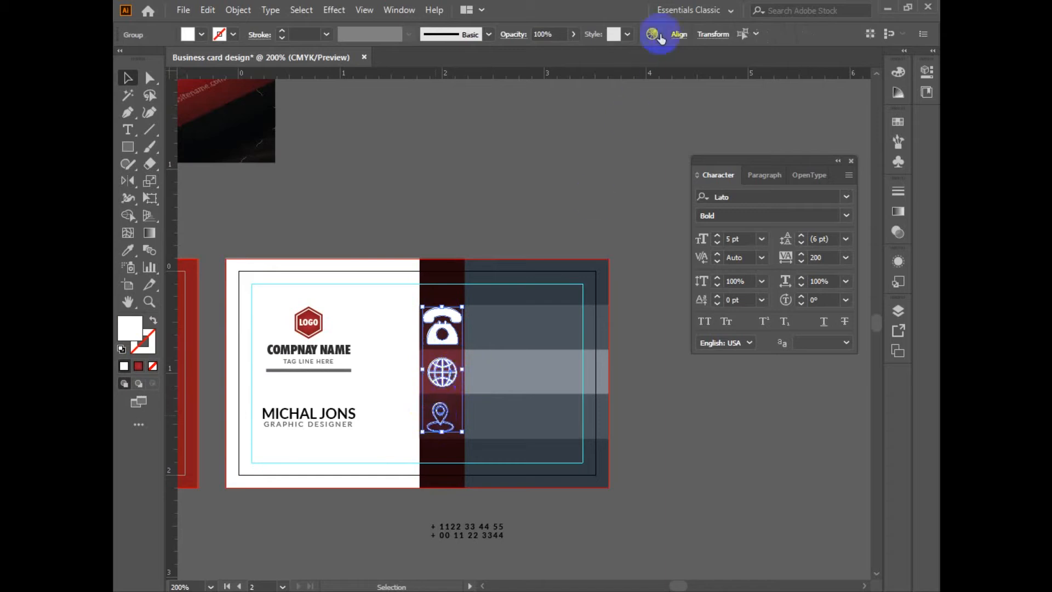
pyautogui.click(679, 34)
pyautogui.click(563, 77)
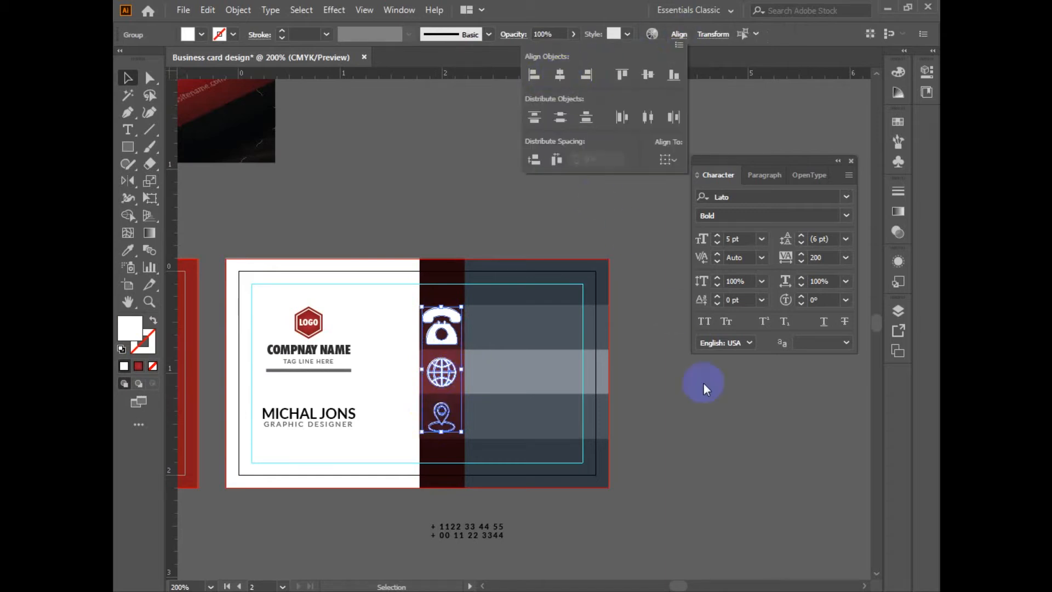
# Set the phone number text below the contact card to 8 pt with a tracking of 100
pyautogui.click(722, 450)
pyautogui.click(723, 451)
pyautogui.keyDown('ctrl'); pyautogui.keyDown('alt'); pyautogui.click(640, 424); pyautogui.keyUp('alt'); pyautogui.keyUp('ctrl')
pyautogui.moveTo(551, 449); pyautogui.dragTo(643, 484)
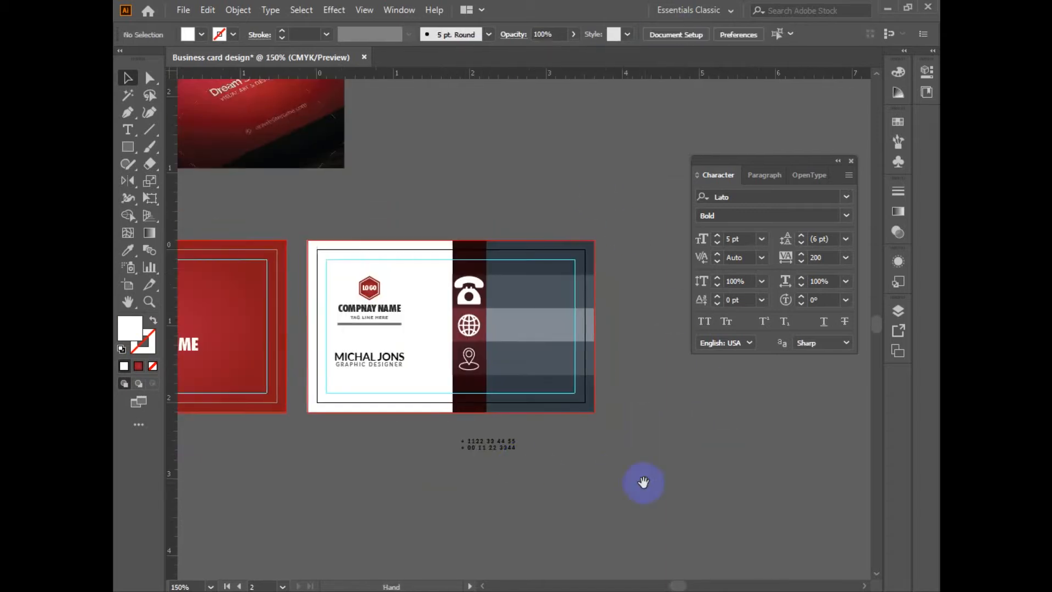
pyautogui.click(507, 445)
pyautogui.click(739, 239)
pyautogui.click(717, 236)
pyautogui.click(717, 236)
pyautogui.click(717, 235)
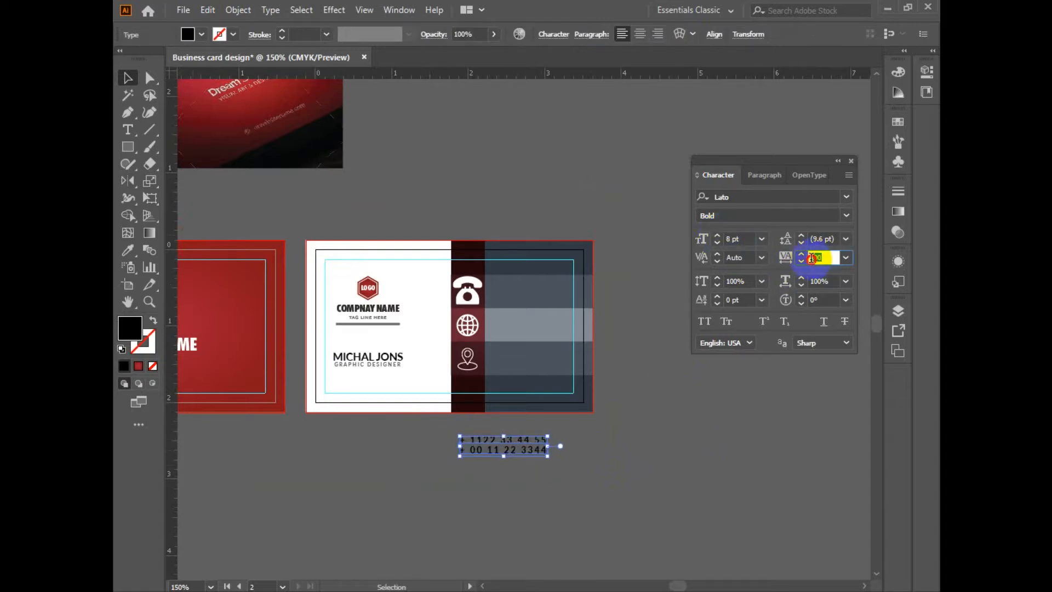
pyautogui.write('00')
pyautogui.press('Return')
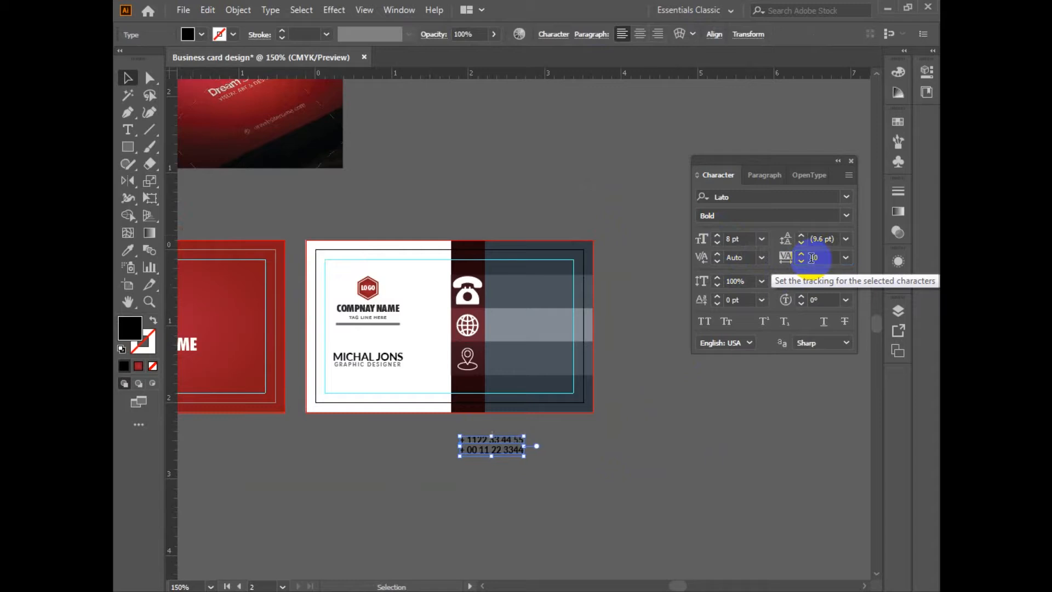
pyautogui.press('Return')
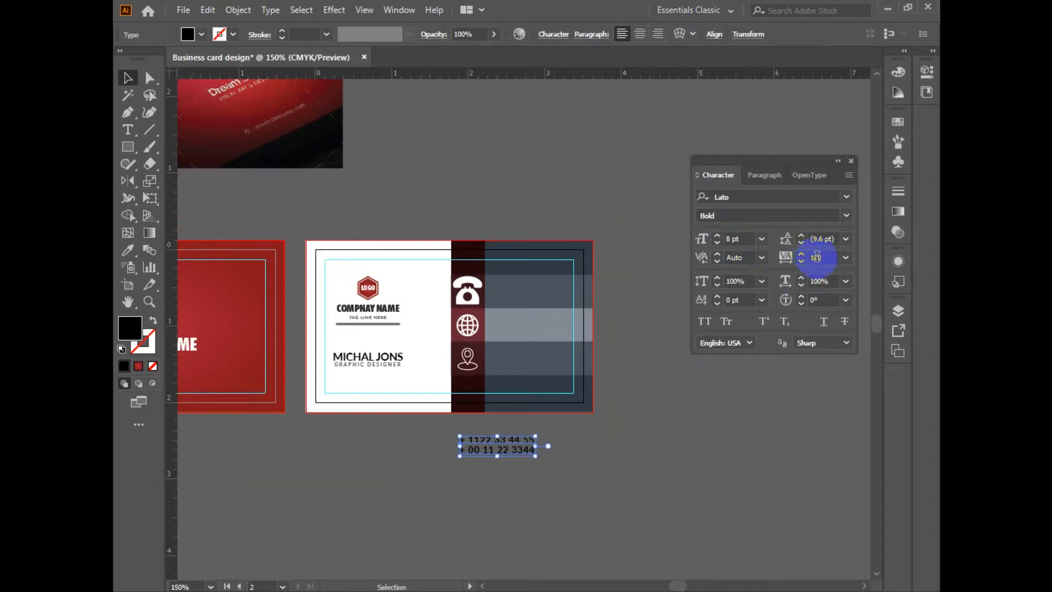
# Move the phone number text into the uppermost strip beside the telephone icon and bring it to the front
pyautogui.moveTo(554, 293); pyautogui.dragTo(555, 294)
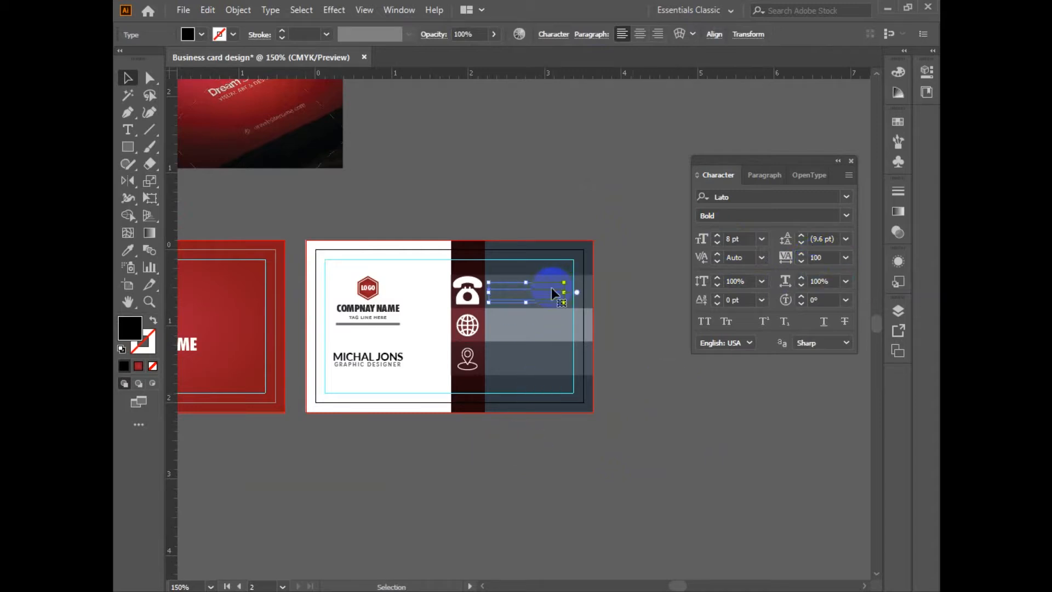
pyautogui.rightClick(554, 364)
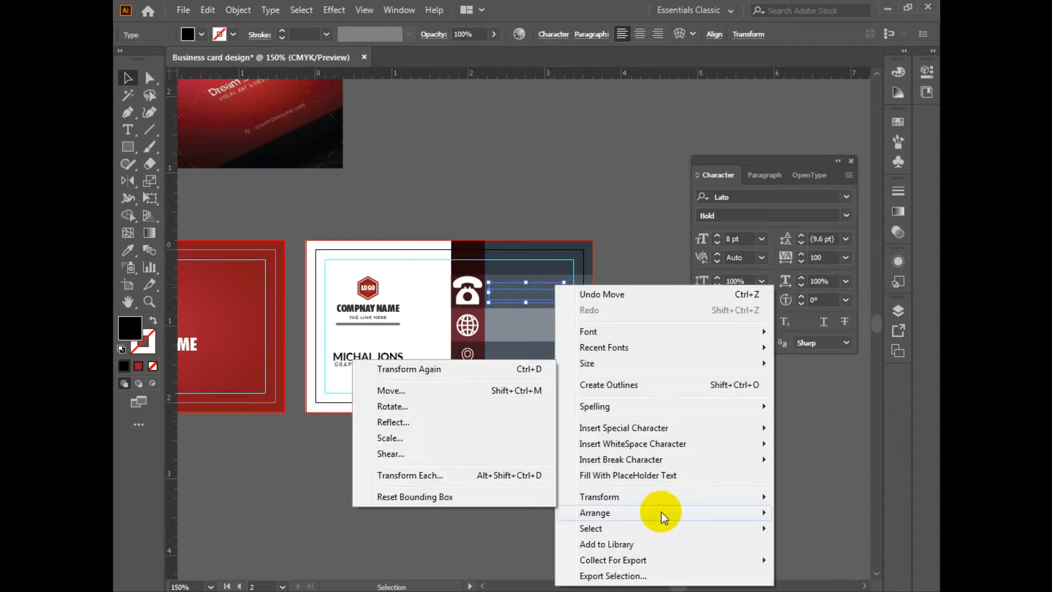
pyautogui.moveTo(662, 511)
pyautogui.click(456, 510)
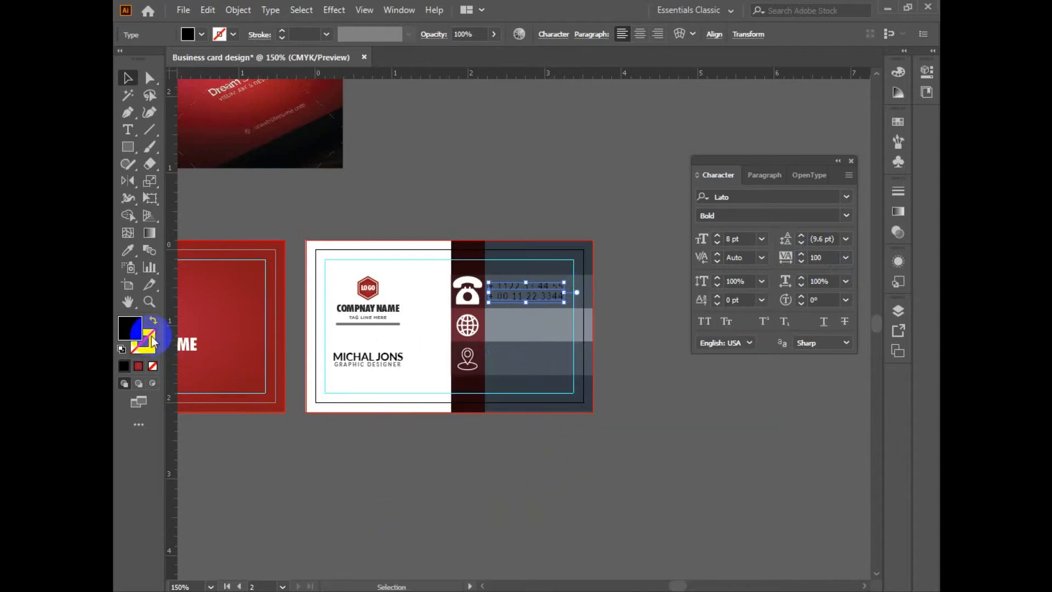
# Change the phone number text's fill color to white
pyautogui.doubleClick(123, 330)
pyautogui.click(488, 207)
pyautogui.click(807, 204)
pyautogui.click(721, 443)
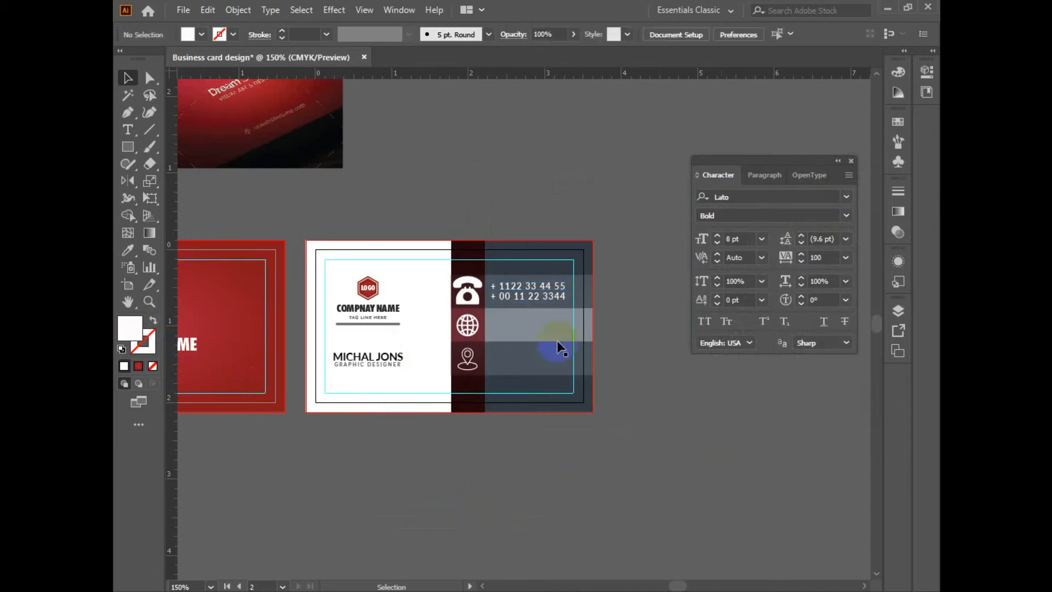
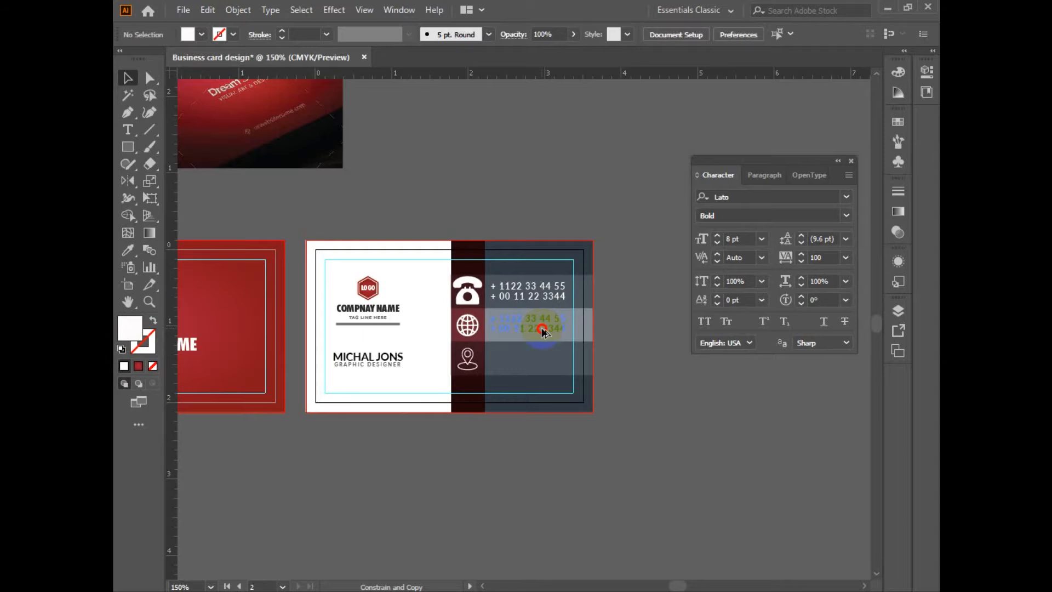
# Duplicate the phone number text into the middle strip and replace the copy's first line with the placeholder e-mail address
pyautogui.click(542, 330)
pyautogui.click(714, 411)
pyautogui.tripleClick(517, 318)
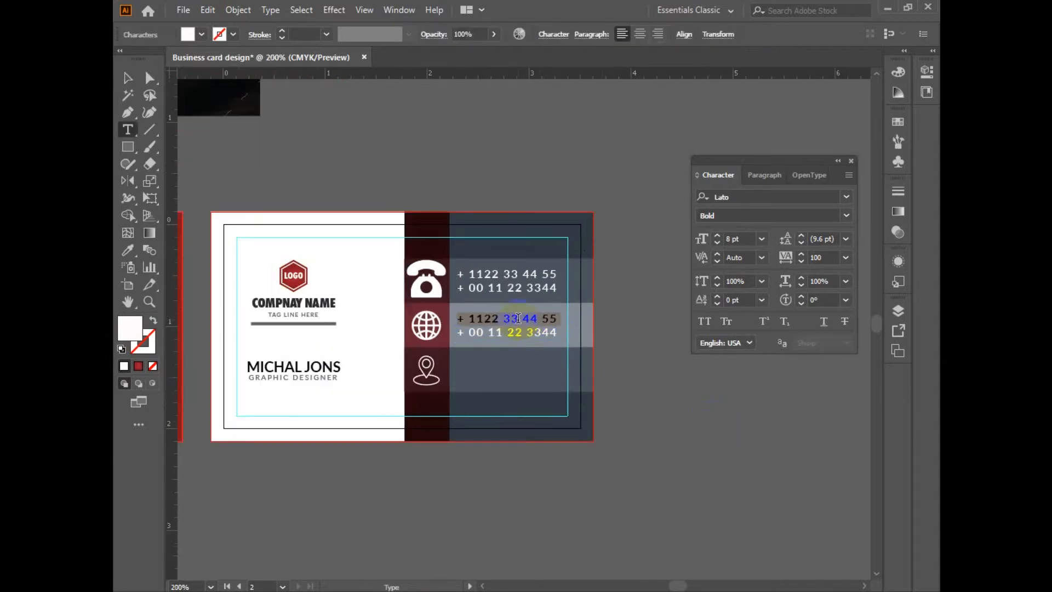
pyautogui.write('your')
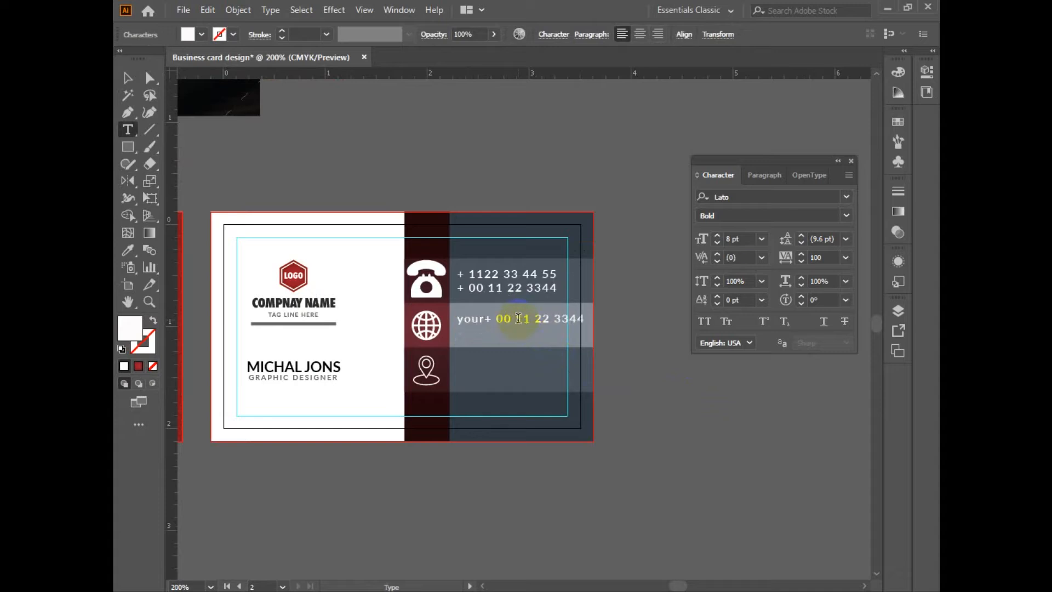
pyautogui.write('@ggmail.com')
pyautogui.press('Return')
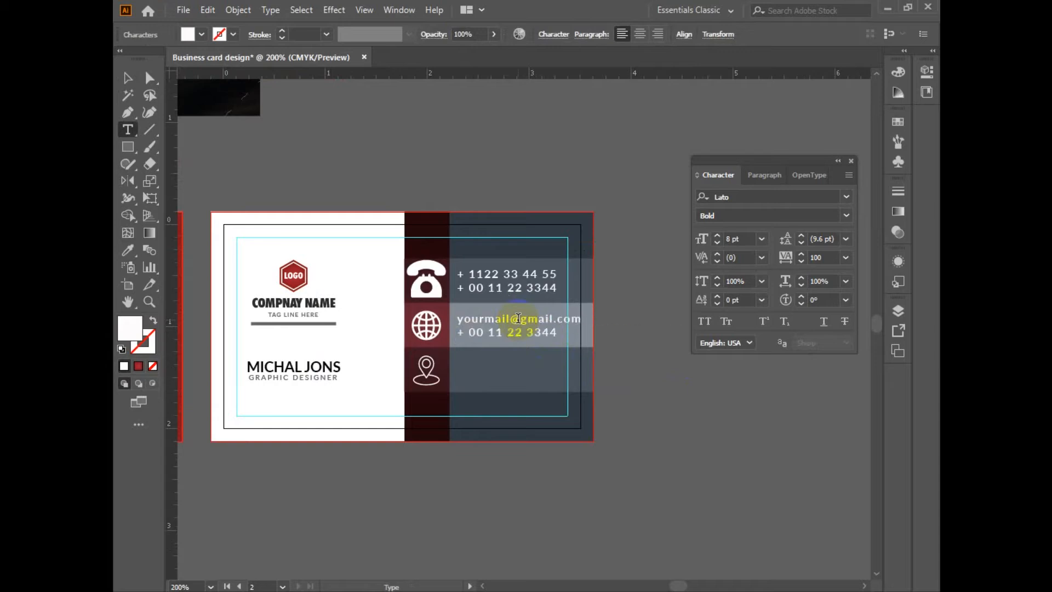
pyautogui.press('Delete')
pyautogui.press('Delete')
pyautogui.press('Delete')
pyautogui.press('Delete')
pyautogui.press('Delete')
pyautogui.press('Delete')
pyautogui.press('Delete')
pyautogui.press('Delete')
pyautogui.press('Delete')
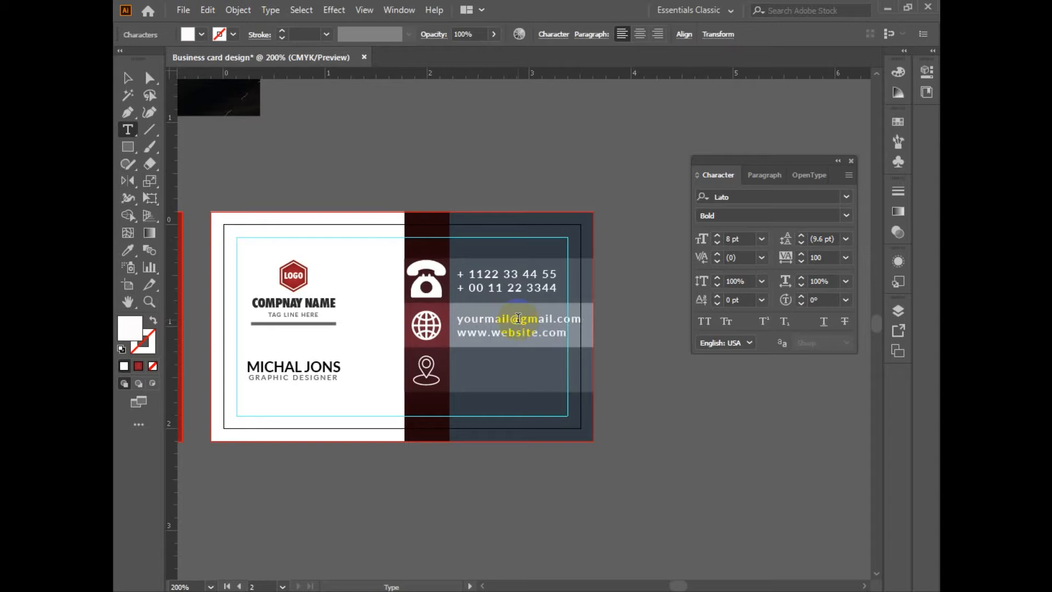
pyautogui.press('Escape')
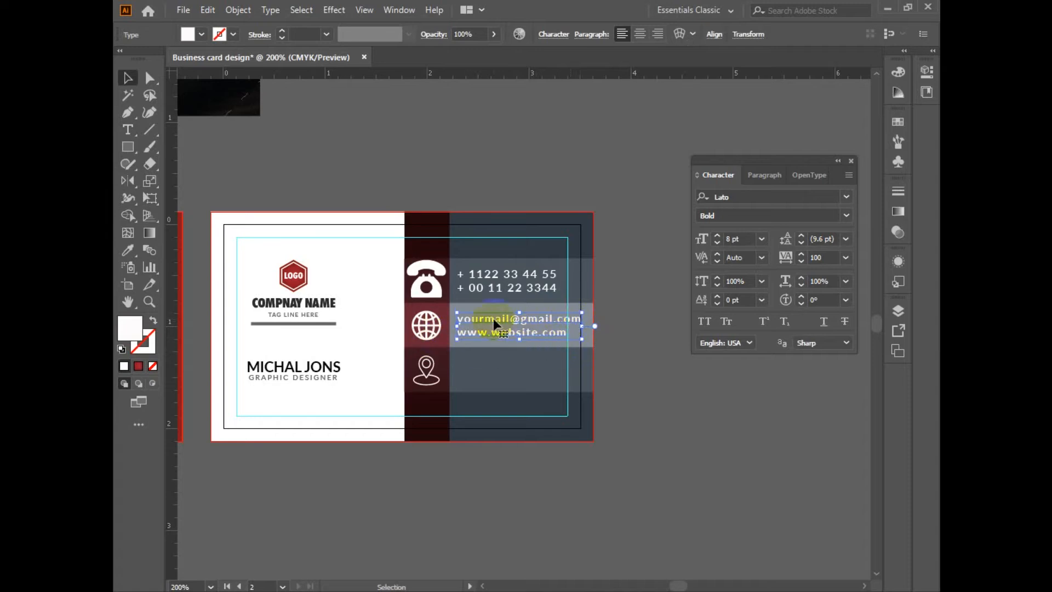
# Nudge the e-mail and website text slightly toward the globe icon
pyautogui.press('Left')
pyautogui.press('Left')
pyautogui.press('Left')
pyautogui.press('Left')
pyautogui.press('Left')
pyautogui.press('Right')
pyautogui.press('Right')
pyautogui.press('Right')
pyautogui.press('Right')
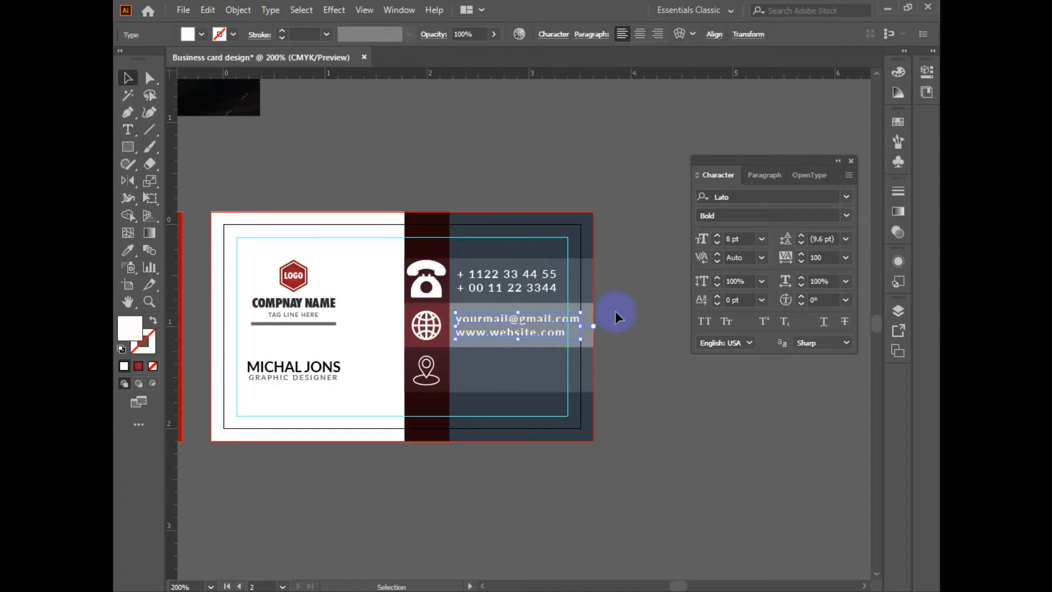
# Try shortening the e-mail line by removing the word "your", and undo the change
pyautogui.click(470, 321)
pyautogui.doubleClick(470, 320)
pyautogui.moveTo(485, 319); pyautogui.dragTo(456, 318)
pyautogui.press('BackSpace')
pyautogui.press('Escape')
pyautogui.click(555, 325)
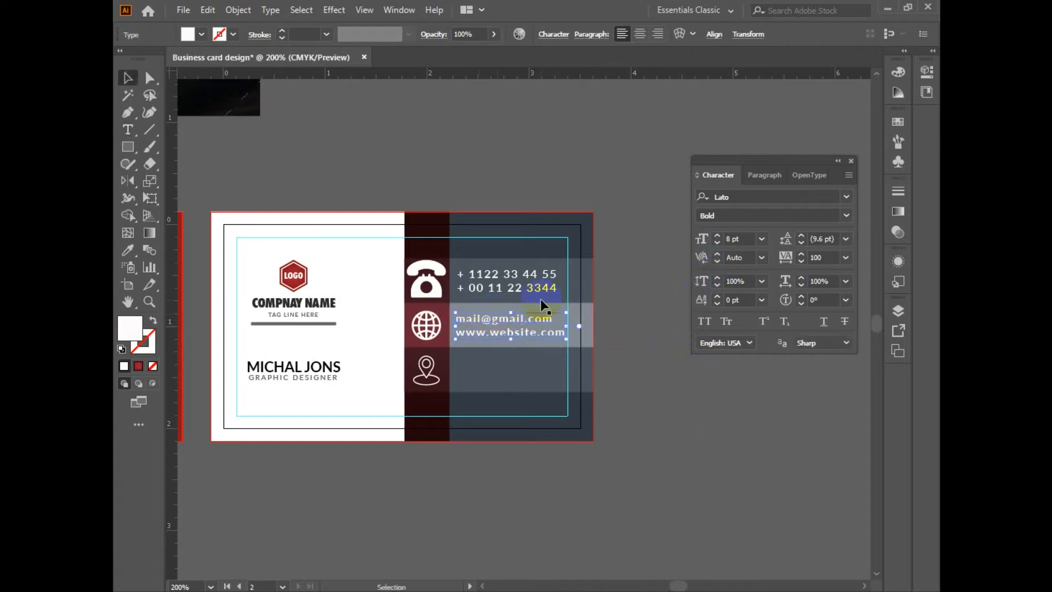
pyautogui.hotkey('ctrl', 'z')
pyautogui.hotkey('ctrl', 'z')
# Set the tracking of the e-mail and website text to 0
pyautogui.click(669, 438)
pyautogui.click(535, 318)
pyautogui.click(816, 257)
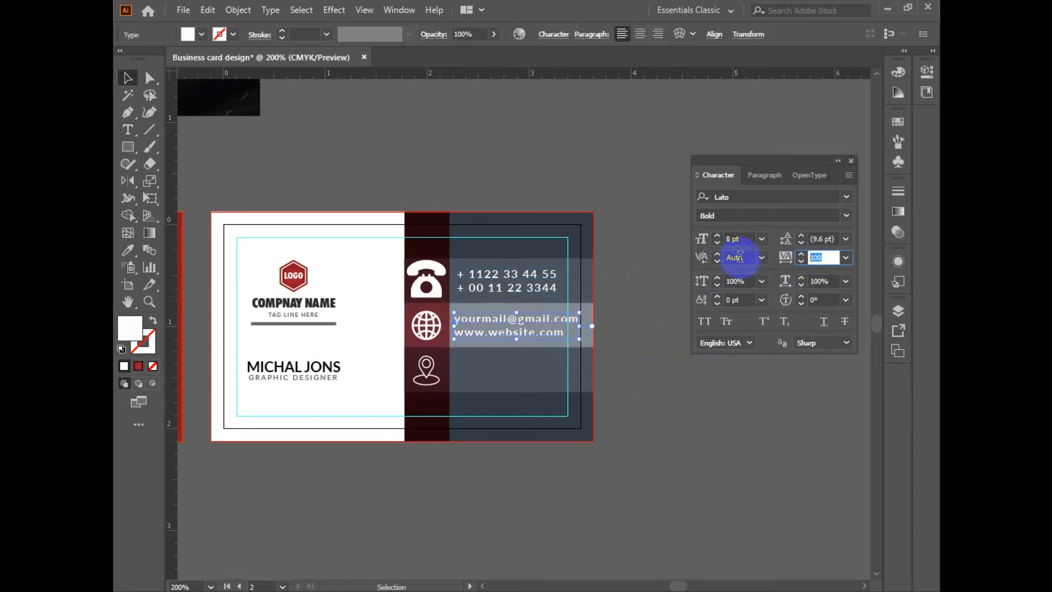
pyautogui.write('0')
pyautogui.press('Return')
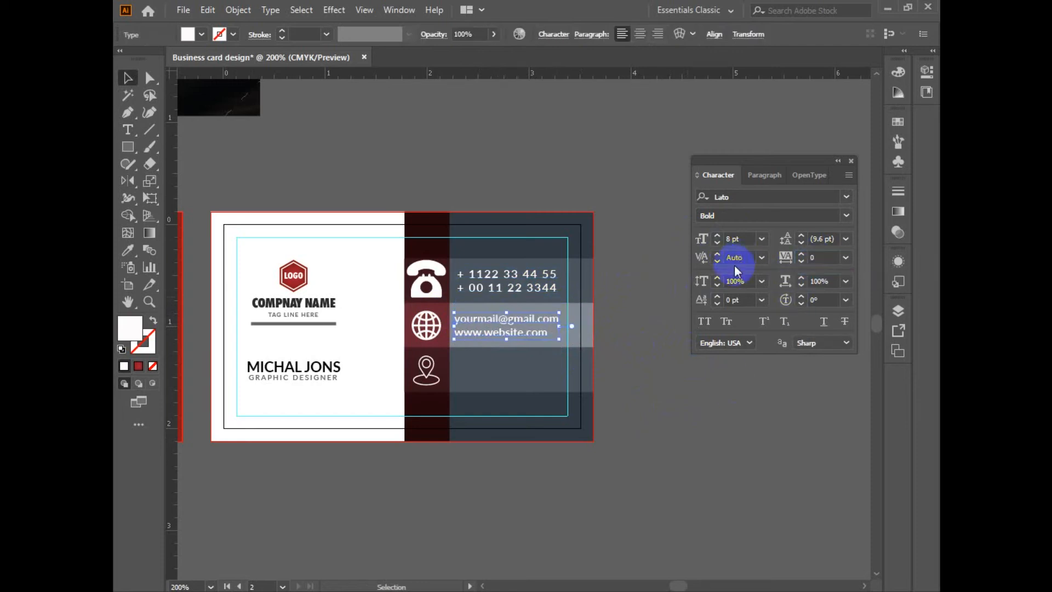
# Align the left edges of the phone number text and the e-mail and website text
pyautogui.keyDown('shift'); pyautogui.click(525, 280); pyautogui.keyUp('shift')
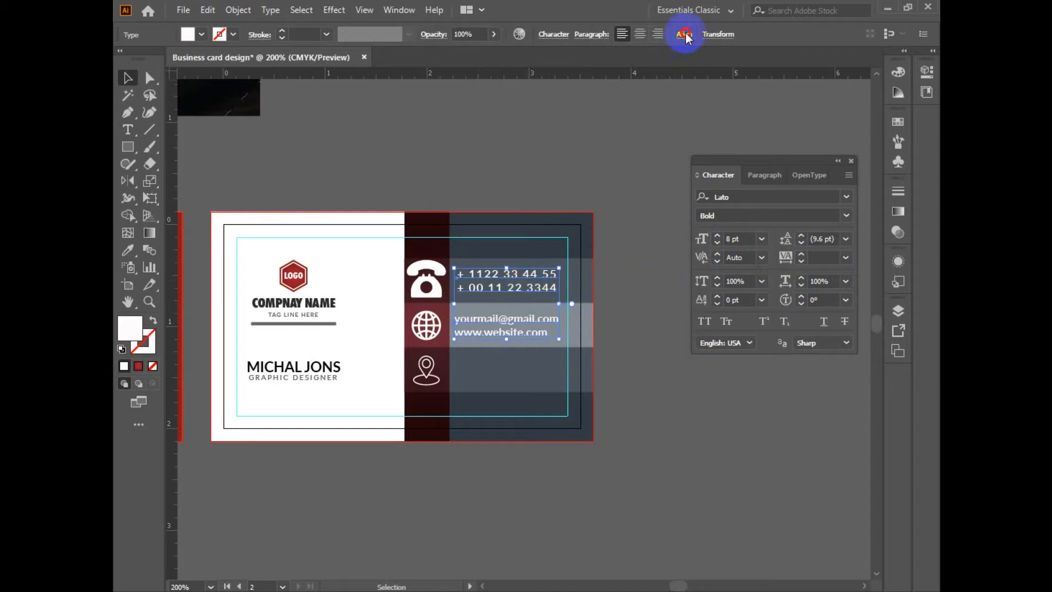
pyautogui.click(684, 35)
pyautogui.click(537, 73)
pyautogui.click(663, 446)
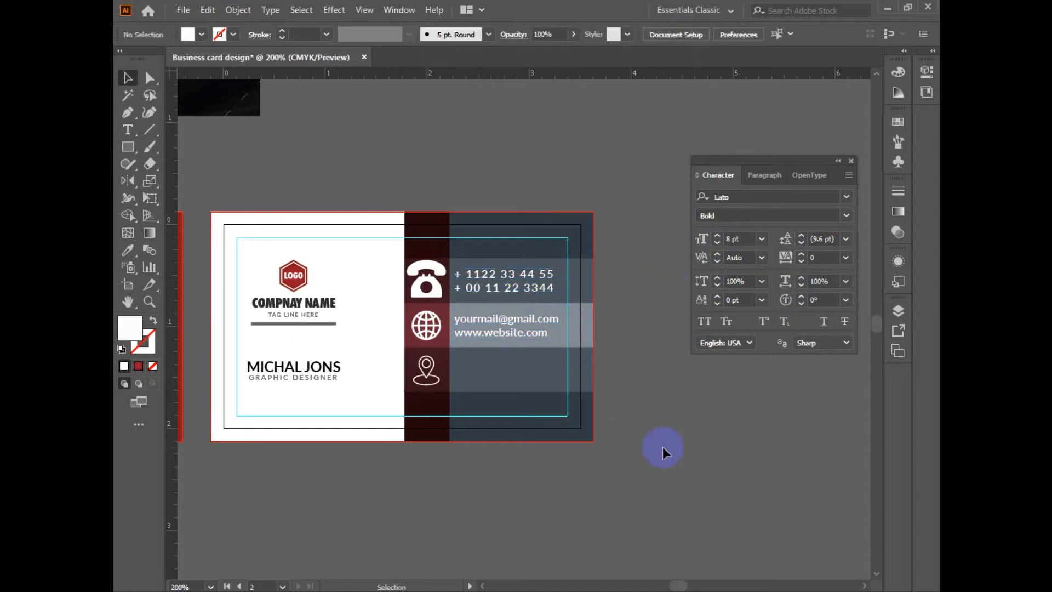
# Duplicate the e-mail and website text into the location pin's strip and replace the copy's lines with "your street addreess" and "city, country here"
pyautogui.moveTo(522, 332); pyautogui.dragTo(522, 372)
pyautogui.hotkey('ctrl', 'shift', 'a')
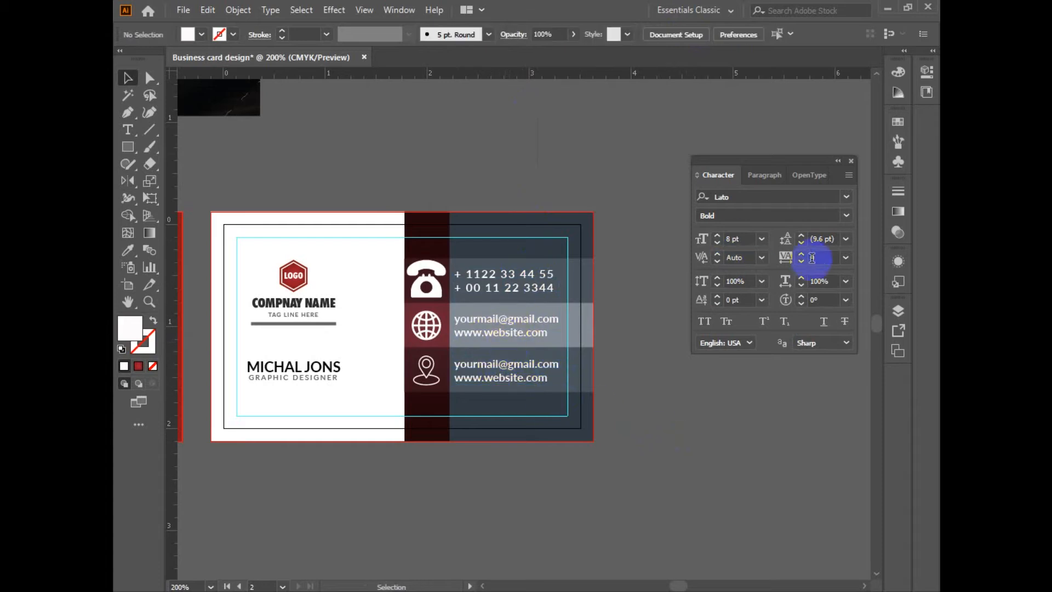
pyautogui.click(503, 372)
pyautogui.tripleClick(503, 372)
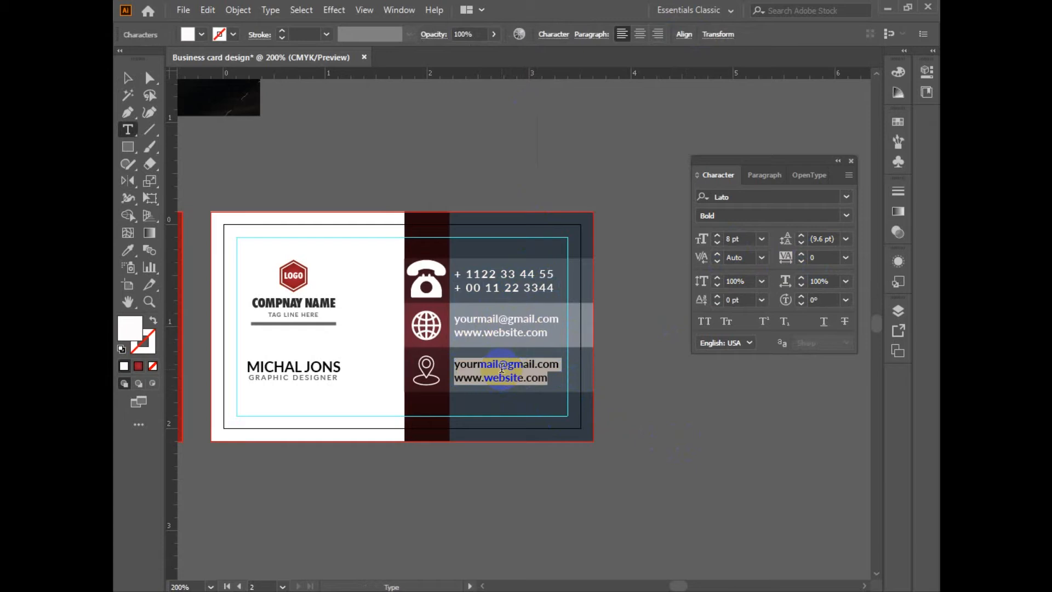
pyautogui.press('Left')
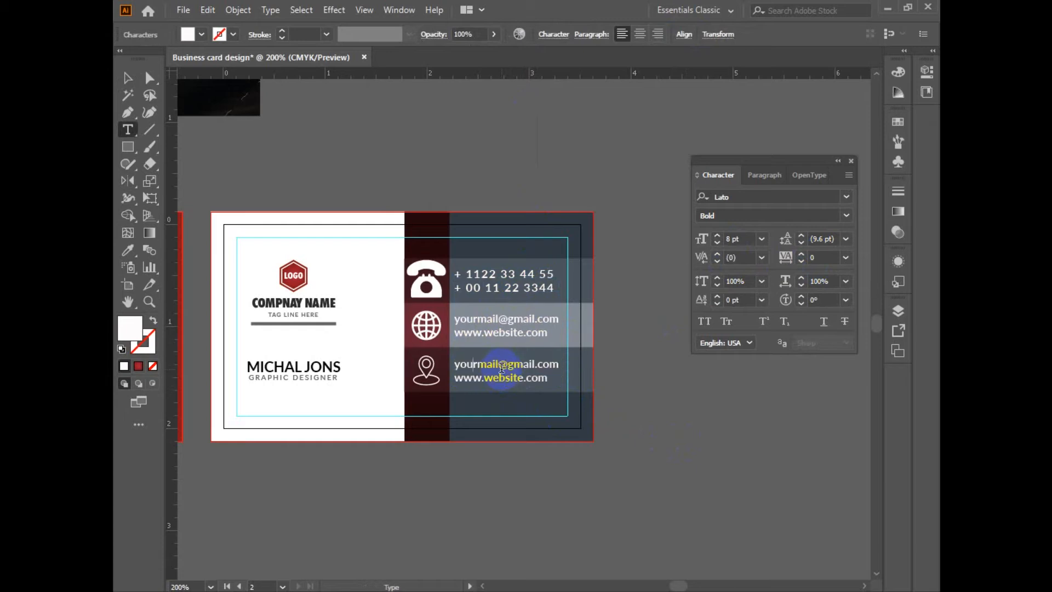
pyautogui.hotkey('shift', 'Right')
pyautogui.hotkey('shift', 'Right')
pyautogui.hotkey('shift', 'Right')
pyautogui.hotkey('shift', 'Right')
pyautogui.hotkey('shift', 'Right')
pyautogui.hotkey('shift', 'Right')
pyautogui.hotkey('shift', 'Right')
pyautogui.hotkey('shift', 'Right')
pyautogui.hotkey('shift', 'Right')
pyautogui.hotkey('shift', 'Right')
pyautogui.hotkey('shift', 'Right')
pyautogui.hotkey('shift', 'Right')
pyautogui.hotkey('shift', 'Right')
pyautogui.hotkey('shift', 'Right')
pyautogui.hotkey('shift', 'Right')
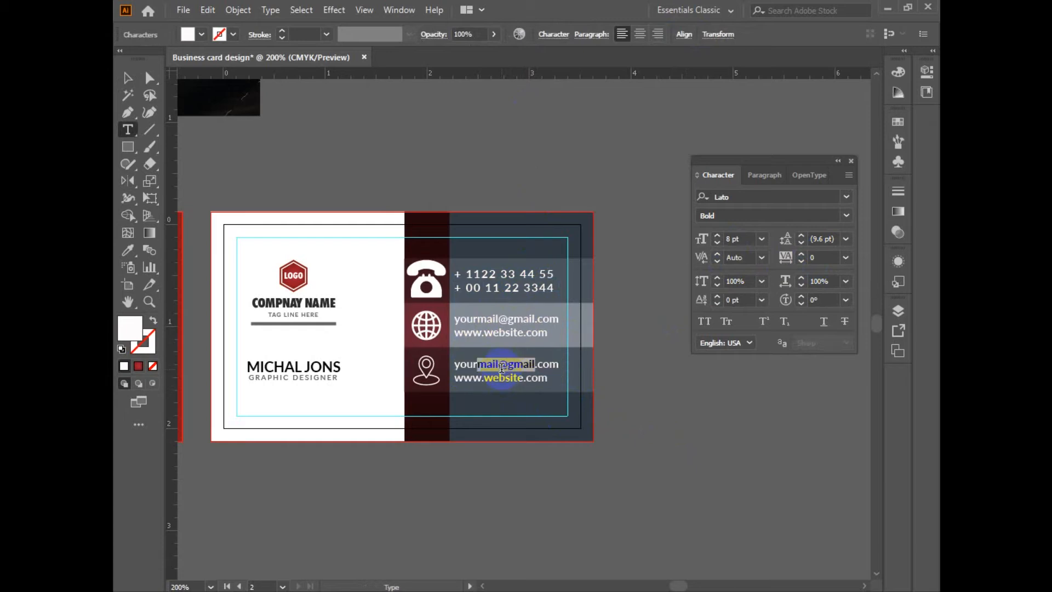
pyautogui.hotkey('shift', 'Down')
pyautogui.press('BackSpace')
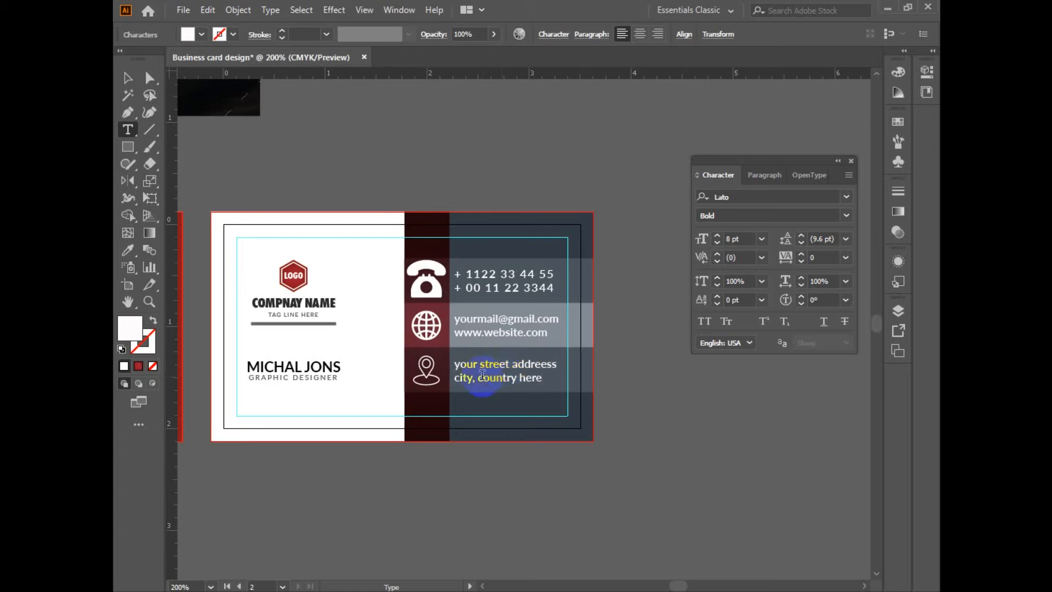
pyautogui.press('Escape')
pyautogui.click(634, 465)
# Delete the reference business card photo above the artboards and close the character settings
pyautogui.hotkey('ctrl', '-')
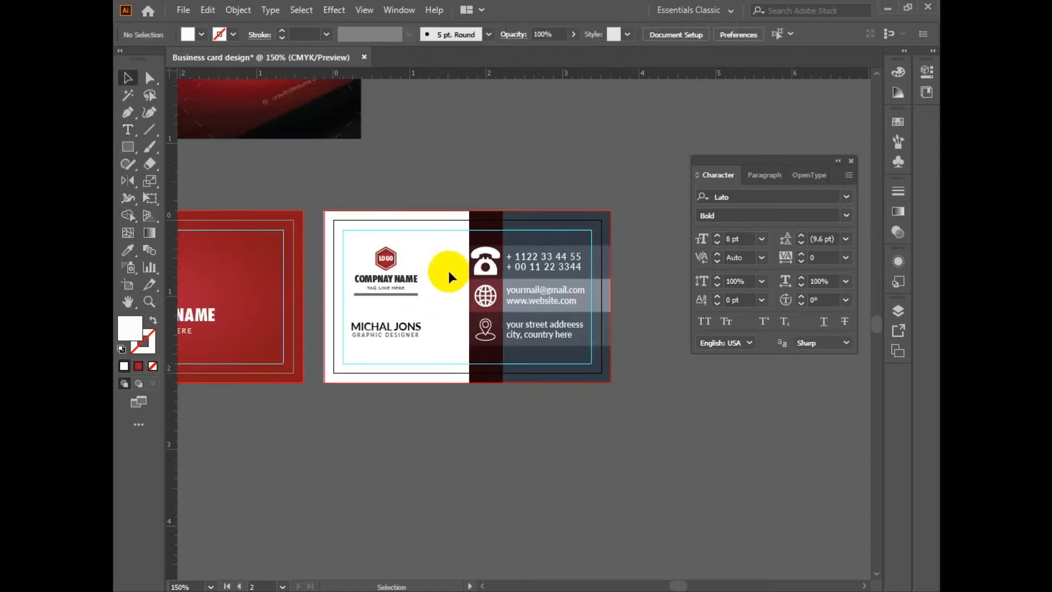
pyautogui.scroll(-2, 443, 274)
pyautogui.scroll(1, 525, 284)
pyautogui.click(433, 160)
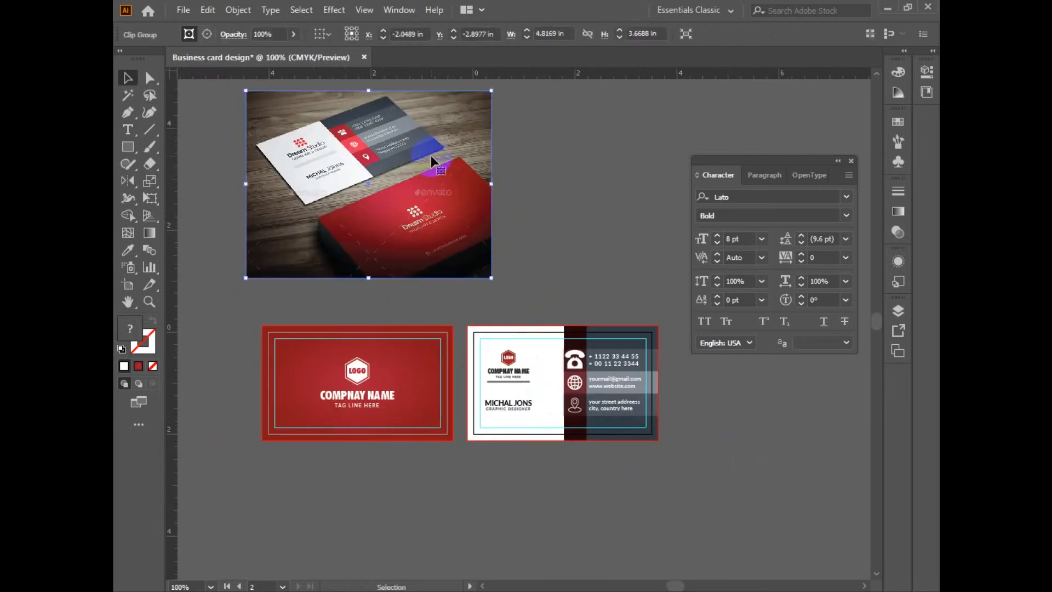
pyautogui.press('Delete')
pyautogui.click(851, 161)
pyautogui.scroll(-3, 629, 250)
pyautogui.hscroll(-1, 629, 250)
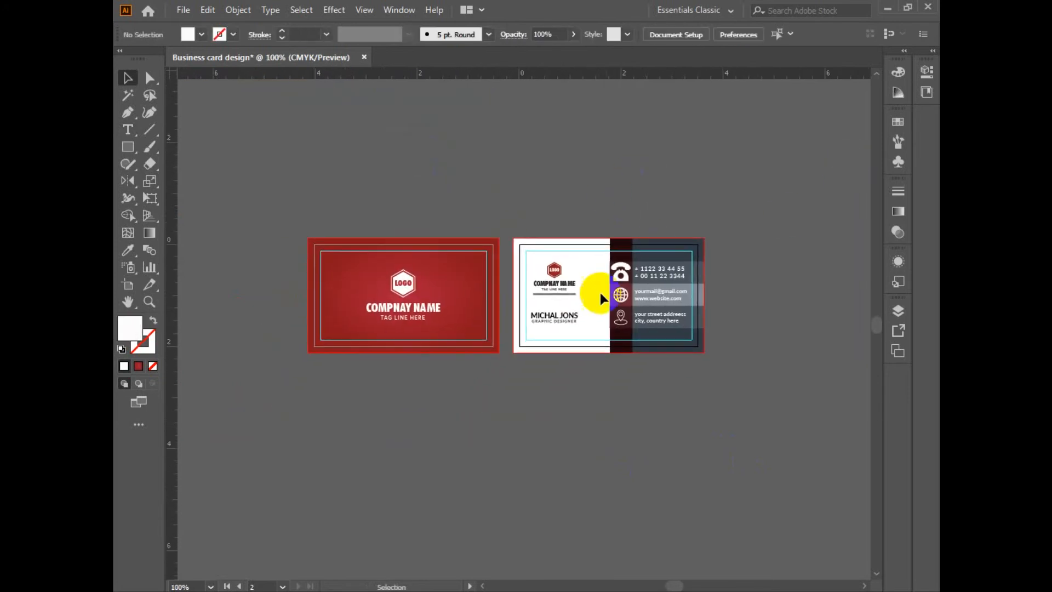
# Select all the artwork on the contact side of the card and ungroup it
pyautogui.keyDown('ctrl'); pyautogui.click(663, 436); pyautogui.keyUp('ctrl')
pyautogui.moveTo(625, 301); pyautogui.dragTo(686, 441)
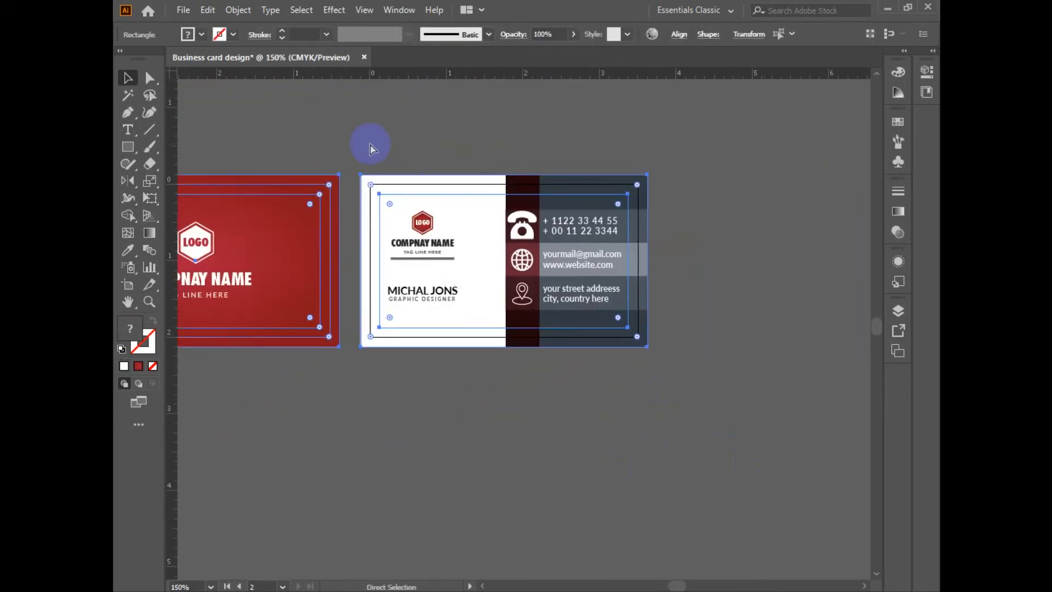
pyautogui.moveTo(370, 144); pyautogui.dragTo(553, 126)
pyautogui.moveTo(557, 362); pyautogui.dragTo(536, 418)
pyautogui.click(548, 423)
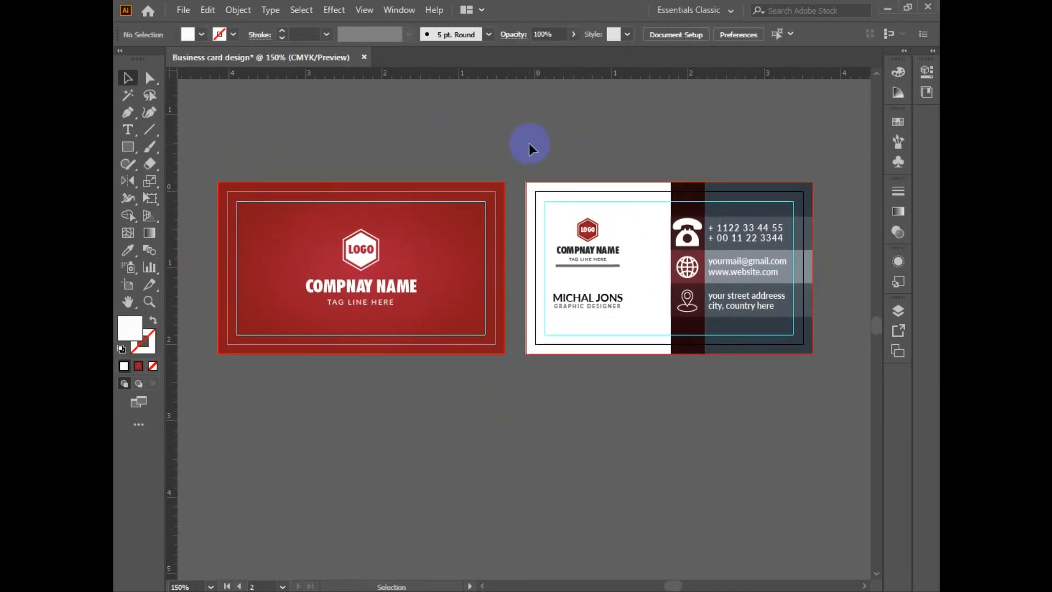
pyautogui.moveTo(536, 147); pyautogui.dragTo(804, 436)
pyautogui.hotkey('ctrl', 'space')
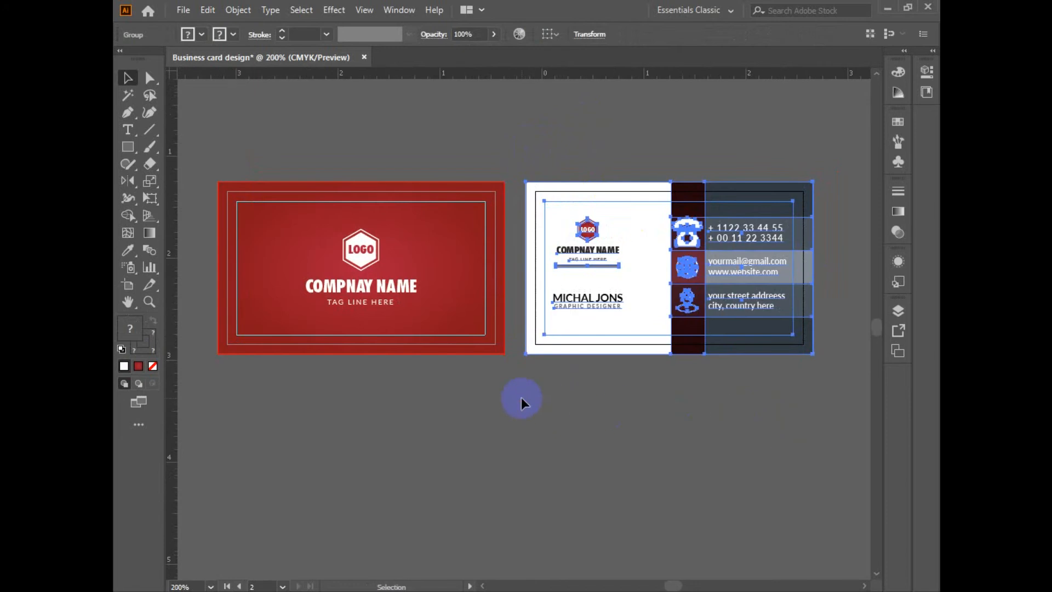
pyautogui.click(522, 399)
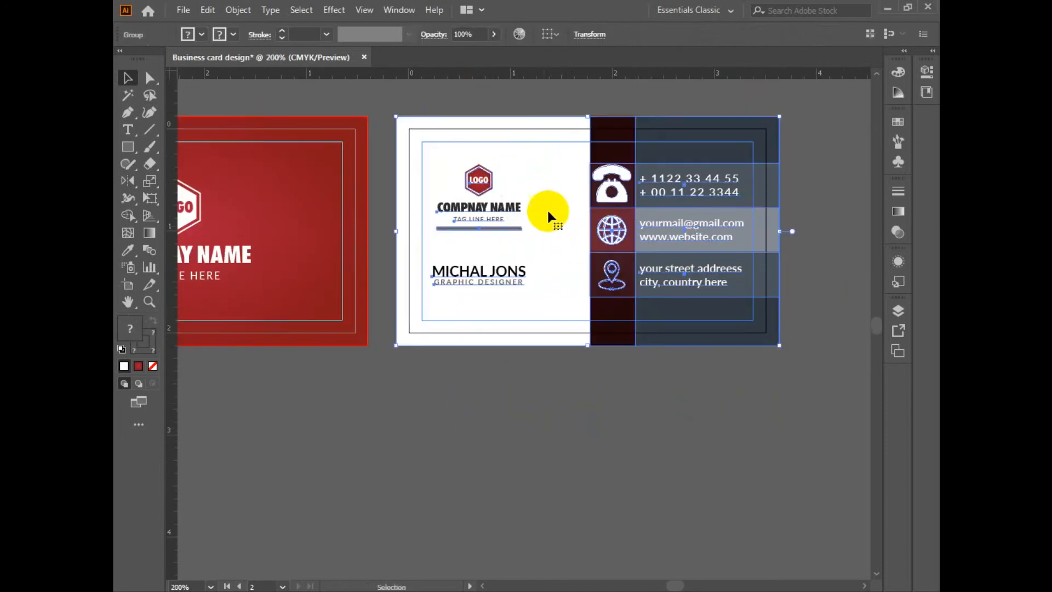
pyautogui.rightClick(573, 208)
pyautogui.click(619, 329)
# Try to place a copy of the contact side's white background rectangle in front of the original
pyautogui.click(570, 119)
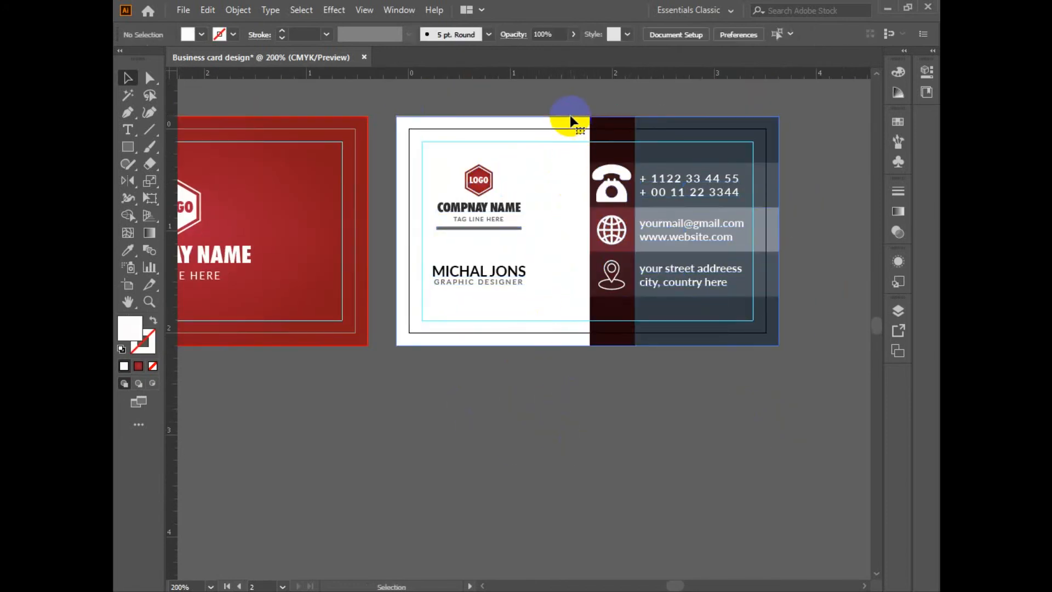
pyautogui.rightClick(542, 120)
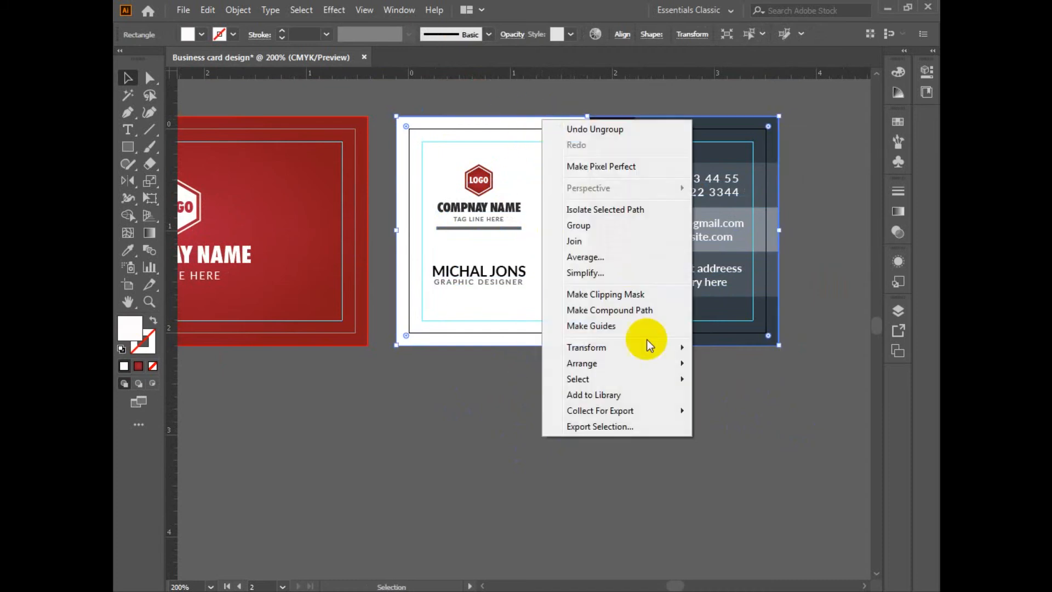
pyautogui.click(208, 10)
pyautogui.click(271, 81)
pyautogui.click(208, 9)
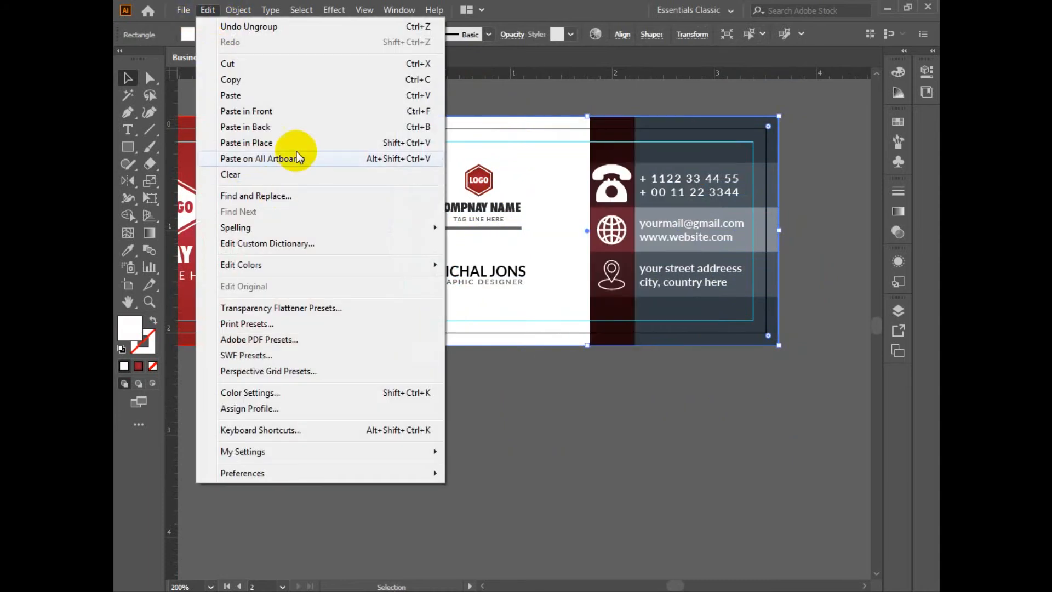
pyautogui.click(282, 113)
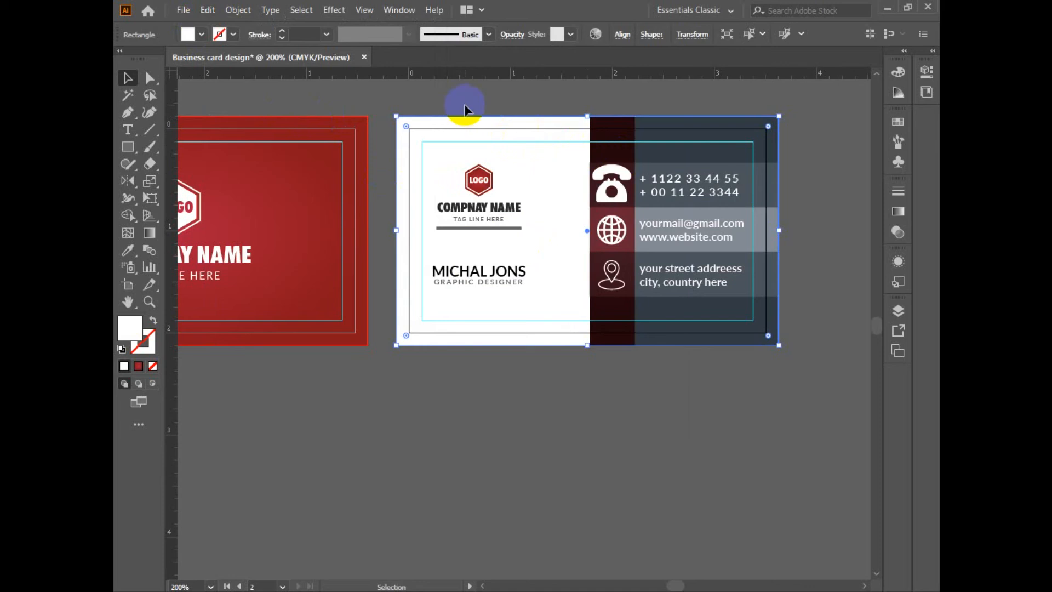
pyautogui.click(238, 10)
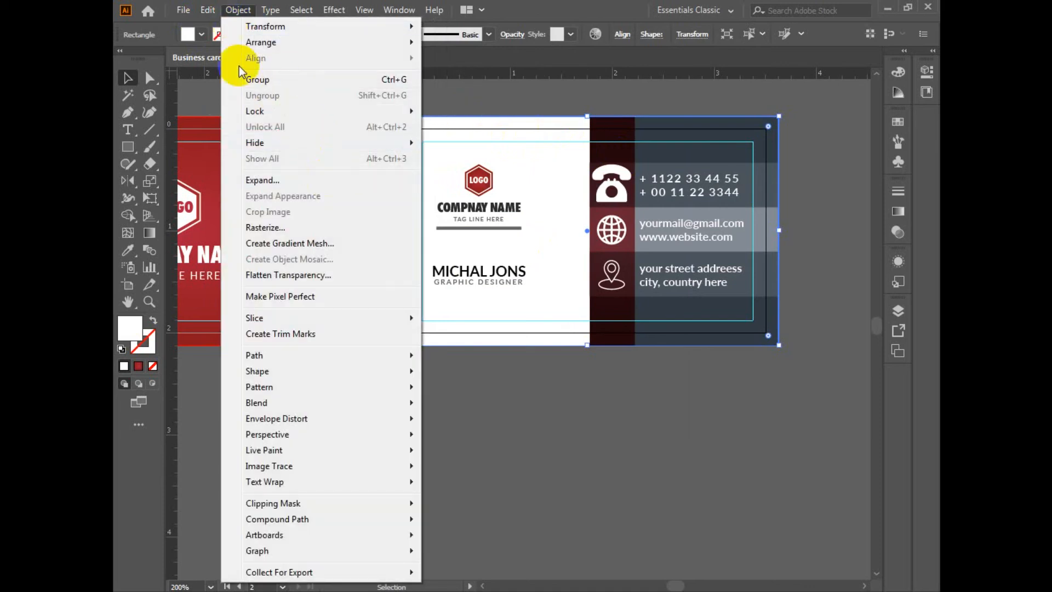
pyautogui.click(163, 47)
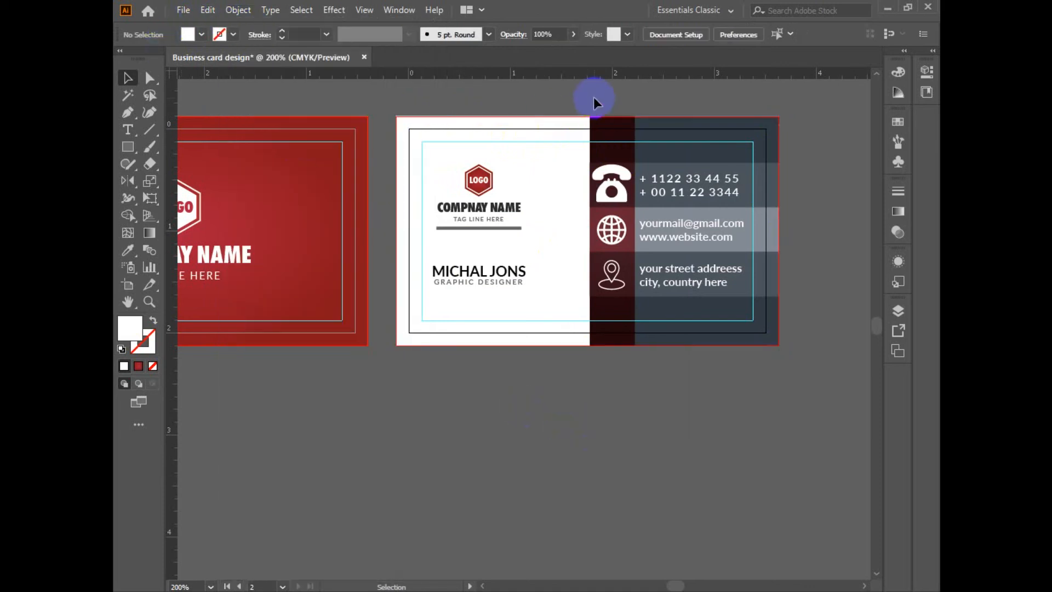
# Copy the contact side's white background rectangle in place and stack the copy above all the card's artwork
pyautogui.click(588, 120)
pyautogui.click(208, 10)
pyautogui.click(240, 84)
pyautogui.click(207, 10)
pyautogui.click(257, 114)
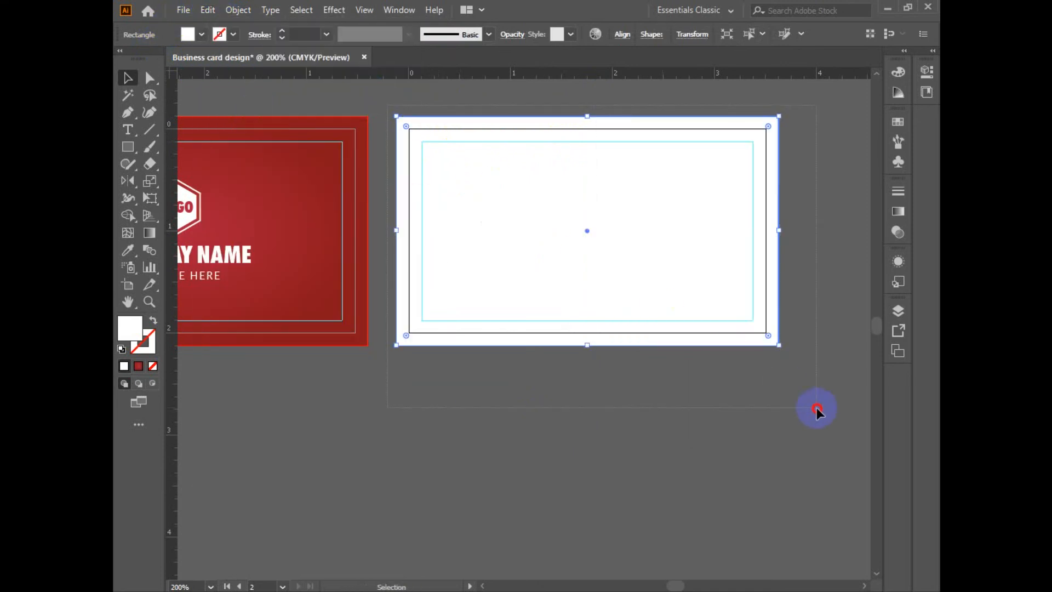
# Select everything on the contact side and make a clipping mask from the white rectangle on top
pyautogui.moveTo(817, 411); pyautogui.dragTo(611, 263)
pyautogui.rightClick(580, 221)
pyautogui.click(652, 348)
pyautogui.click(675, 408)
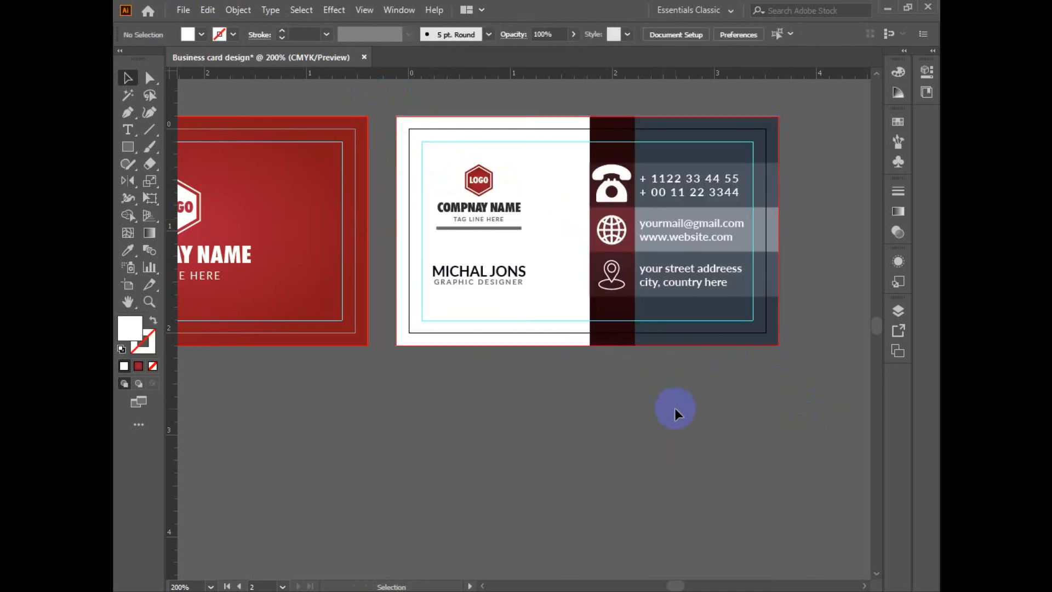
pyautogui.moveTo(615, 302); pyautogui.dragTo(653, 108)
pyautogui.hotkey('ctrl', 'z')
pyautogui.click(526, 366)
# Copy the logo side's red gradient background in place and bring the copy to the front
pyautogui.hscroll(-6, 452, 366)
pyautogui.click(574, 167)
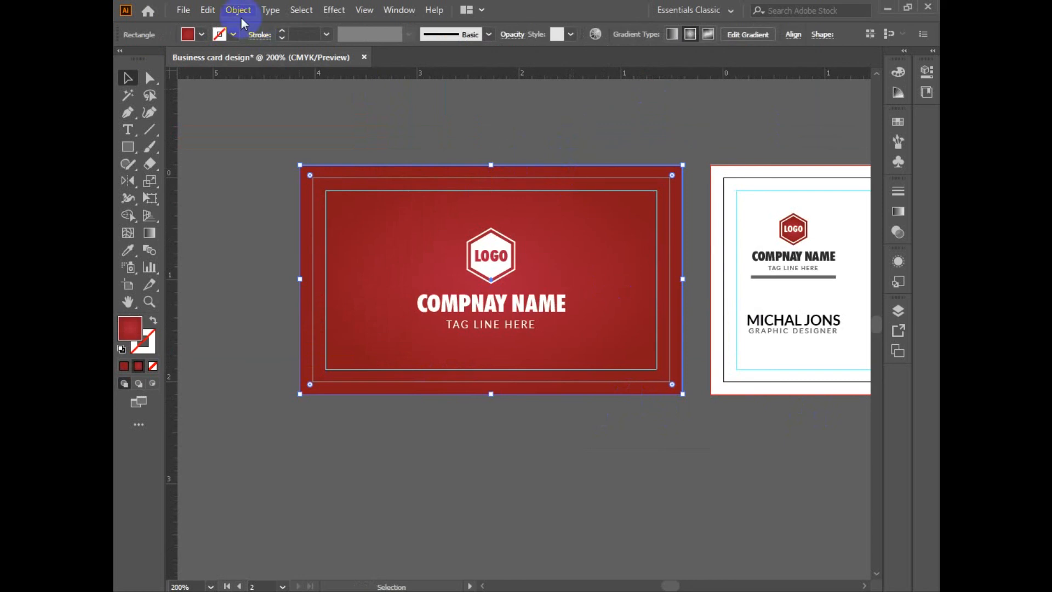
pyautogui.hotkey('ctrl', 'shift', ']')
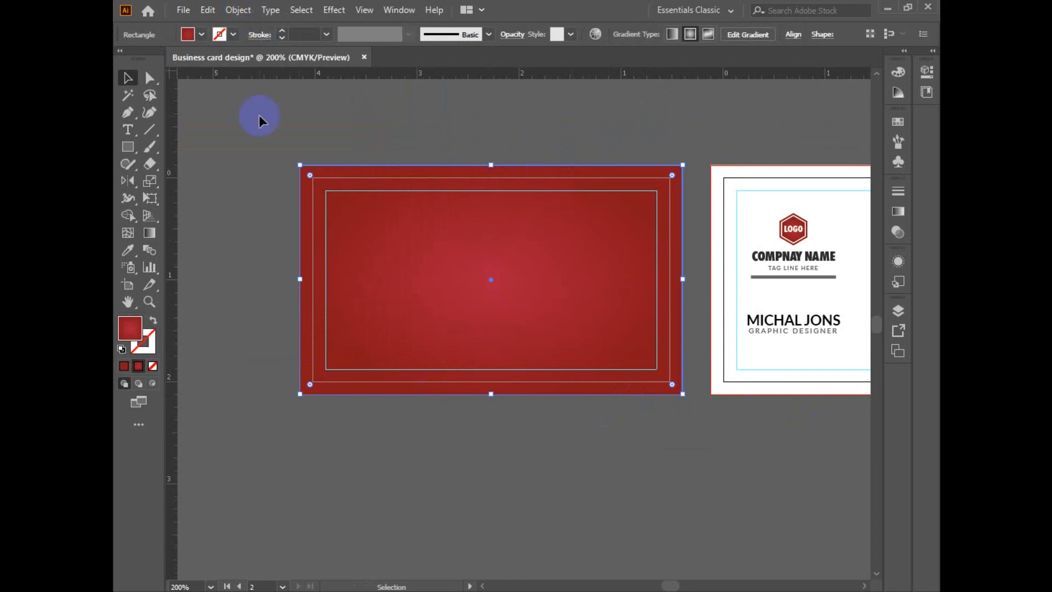
# Select everything on the logo side and make a clipping mask from the red rectangle on top
pyautogui.click(677, 458)
pyautogui.rightClick(511, 238)
pyautogui.moveTo(303, 125); pyautogui.dragTo(673, 411)
pyautogui.rightClick(532, 280)
pyautogui.click(612, 406)
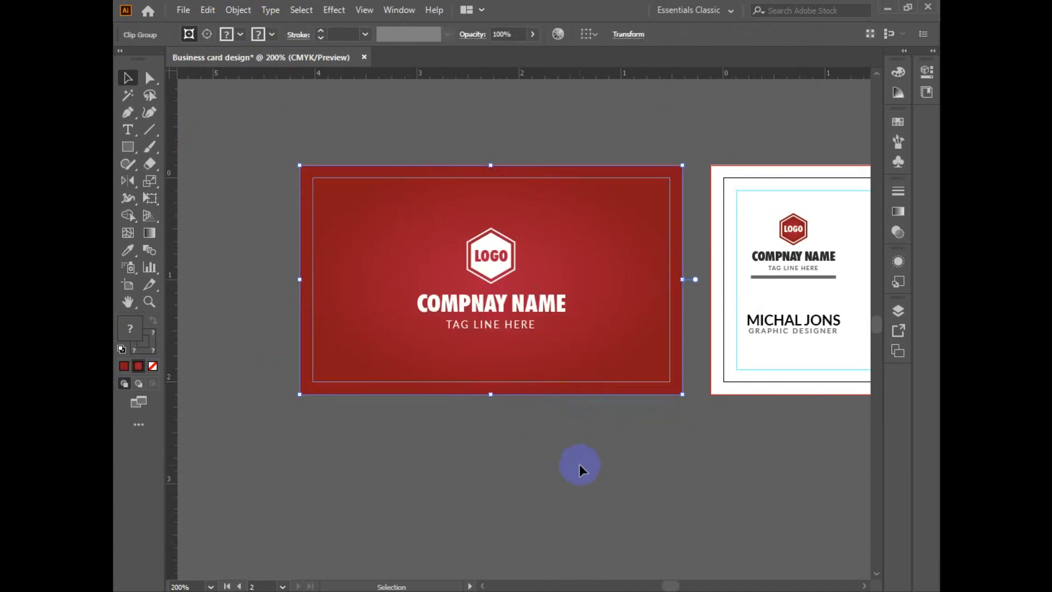
pyautogui.click(578, 460)
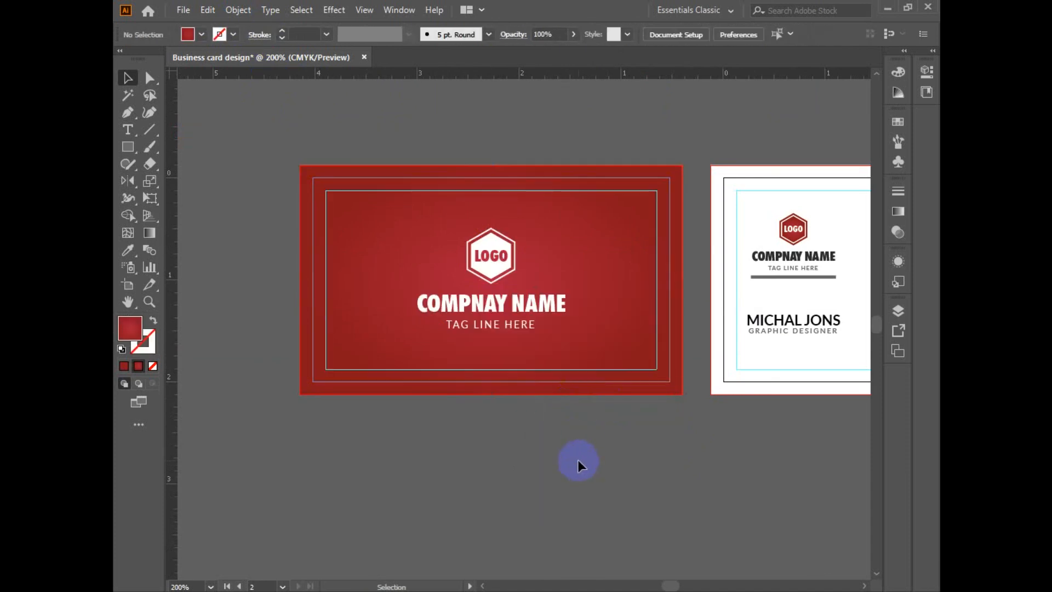
# Review both card sides, checking the contact texts up close and their position inside the safe-area guides
pyautogui.keyDown('ctrl'); pyautogui.keyDown('alt'); pyautogui.click(581, 275); pyautogui.keyUp('alt'); pyautogui.keyUp('ctrl')
pyautogui.keyDown('ctrl'); pyautogui.keyDown('alt'); pyautogui.click(580, 276); pyautogui.keyUp('alt'); pyautogui.keyUp('ctrl')
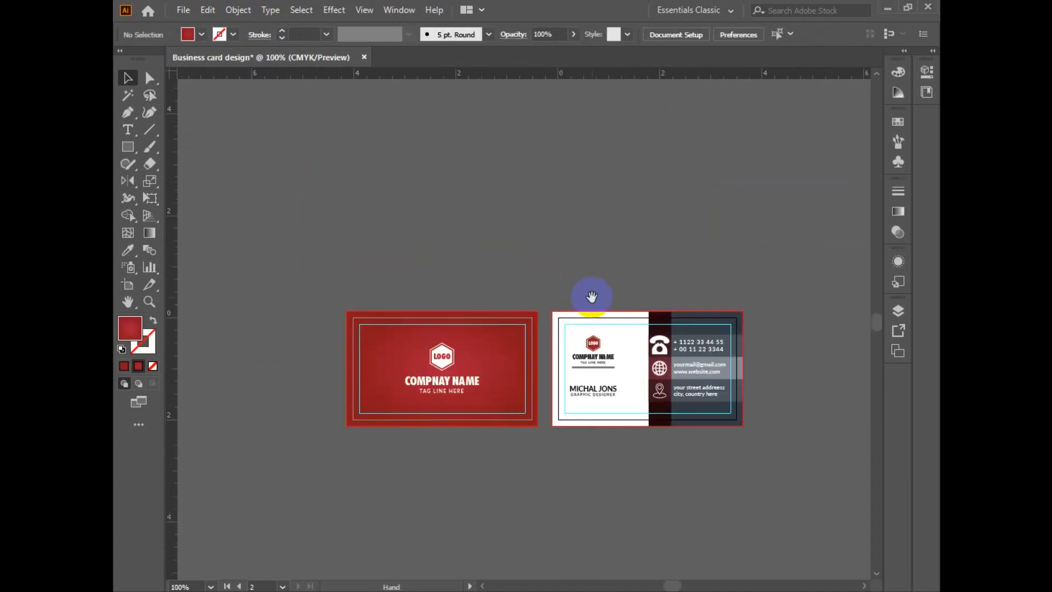
pyautogui.moveTo(583, 277); pyautogui.dragTo(453, 195)
pyautogui.moveTo(583, 332); pyautogui.dragTo(590, 336)
pyautogui.scroll(-11, 529, 291)
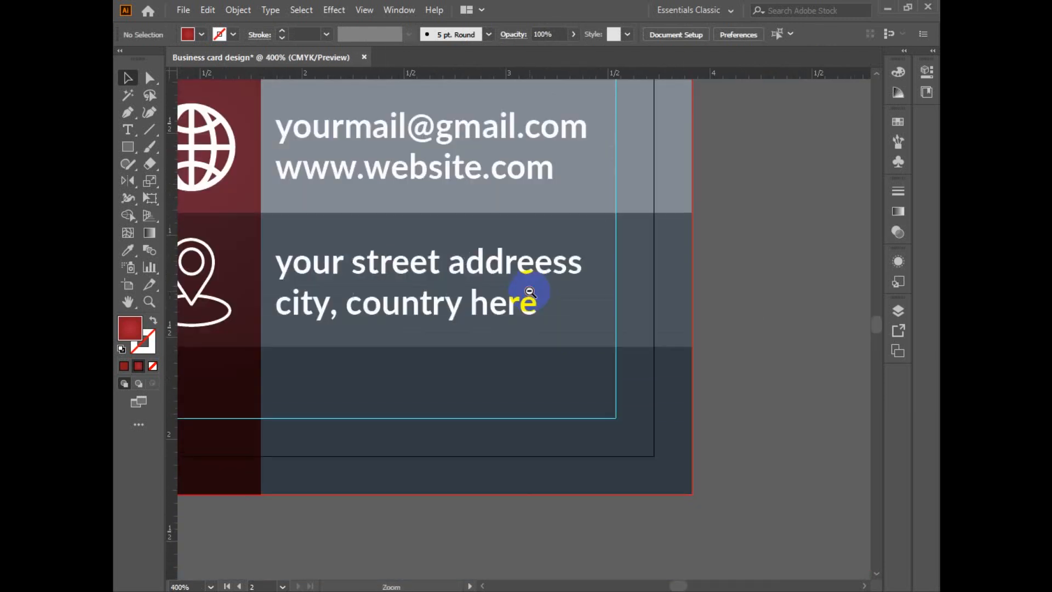
pyautogui.keyDown('ctrl'); pyautogui.keyDown('alt'); pyautogui.click(532, 301); pyautogui.keyUp('alt'); pyautogui.keyUp('ctrl')
pyautogui.moveTo(418, 294); pyautogui.dragTo(584, 307)
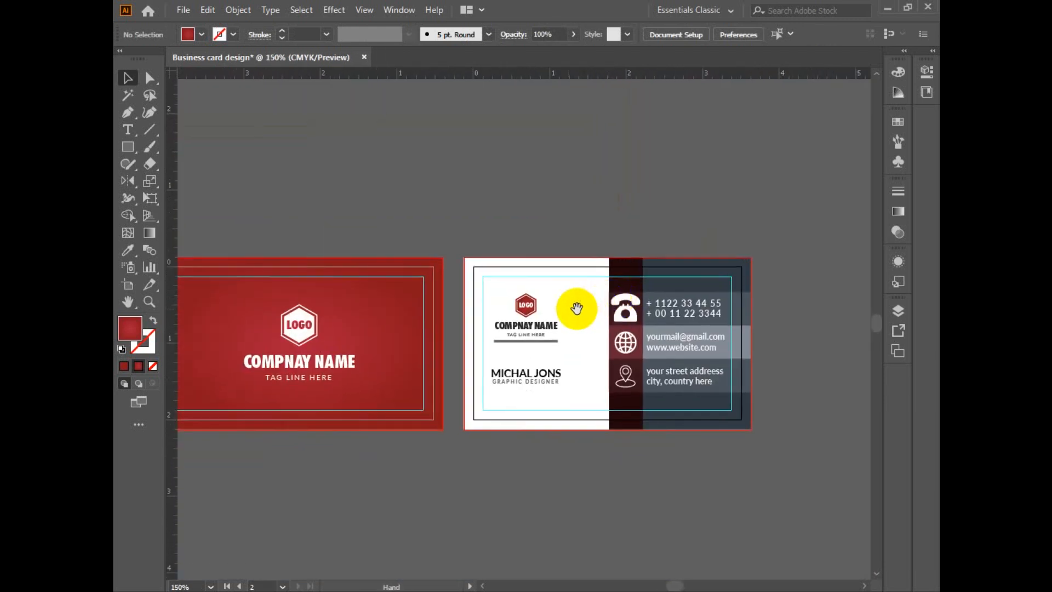